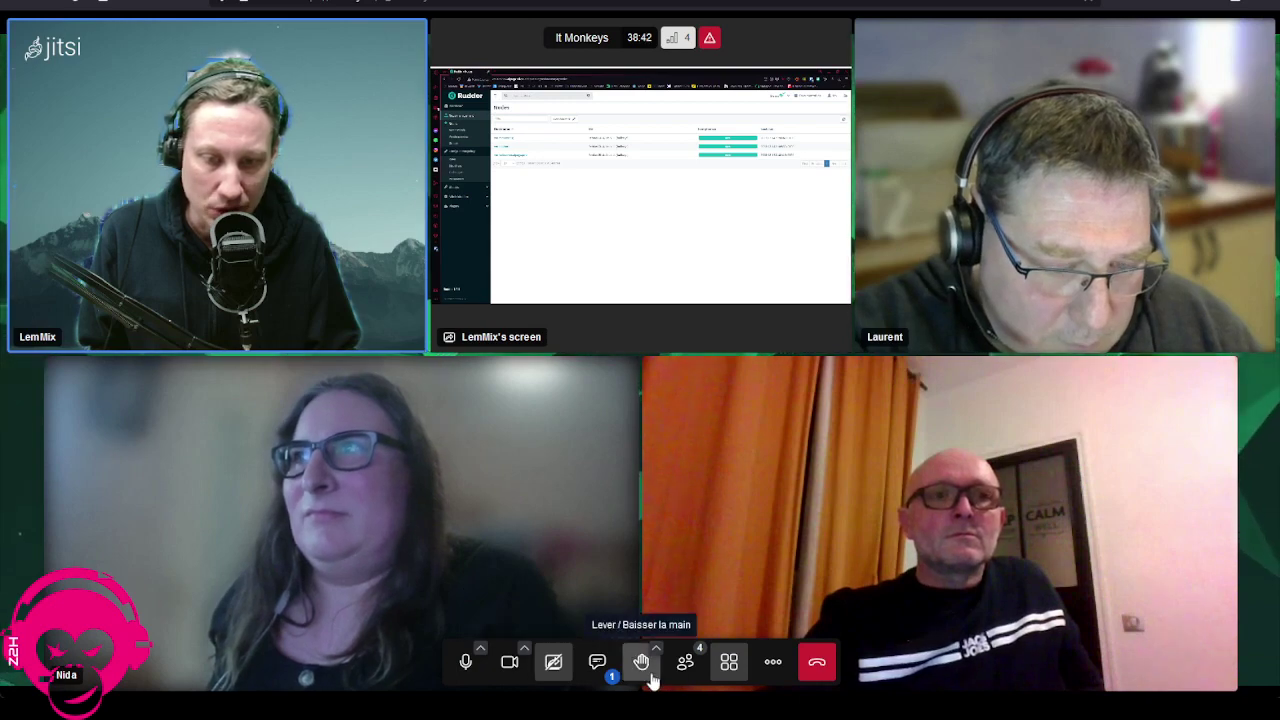
Step: Enlarge the shared screen in the Jitsi call and display the content being shared
{"action": "left_click", "coordinate": [630, 213]}
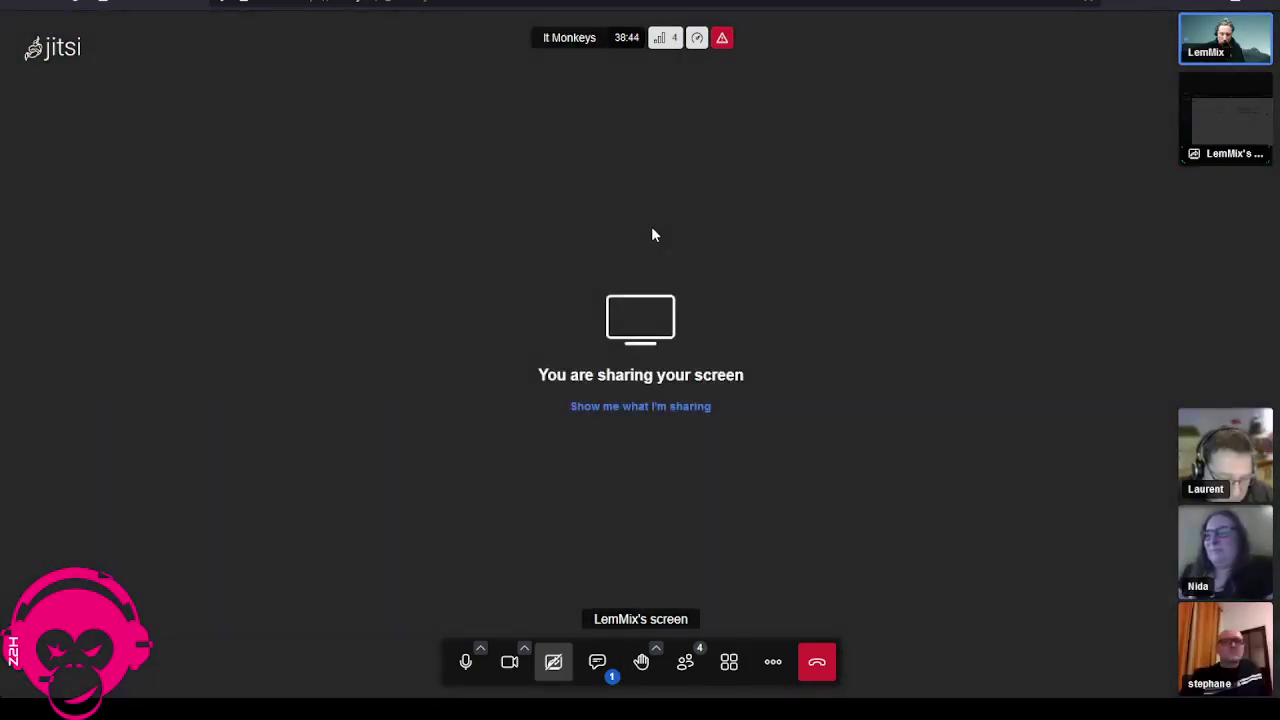
{"action": "left_click", "coordinate": [643, 406]}
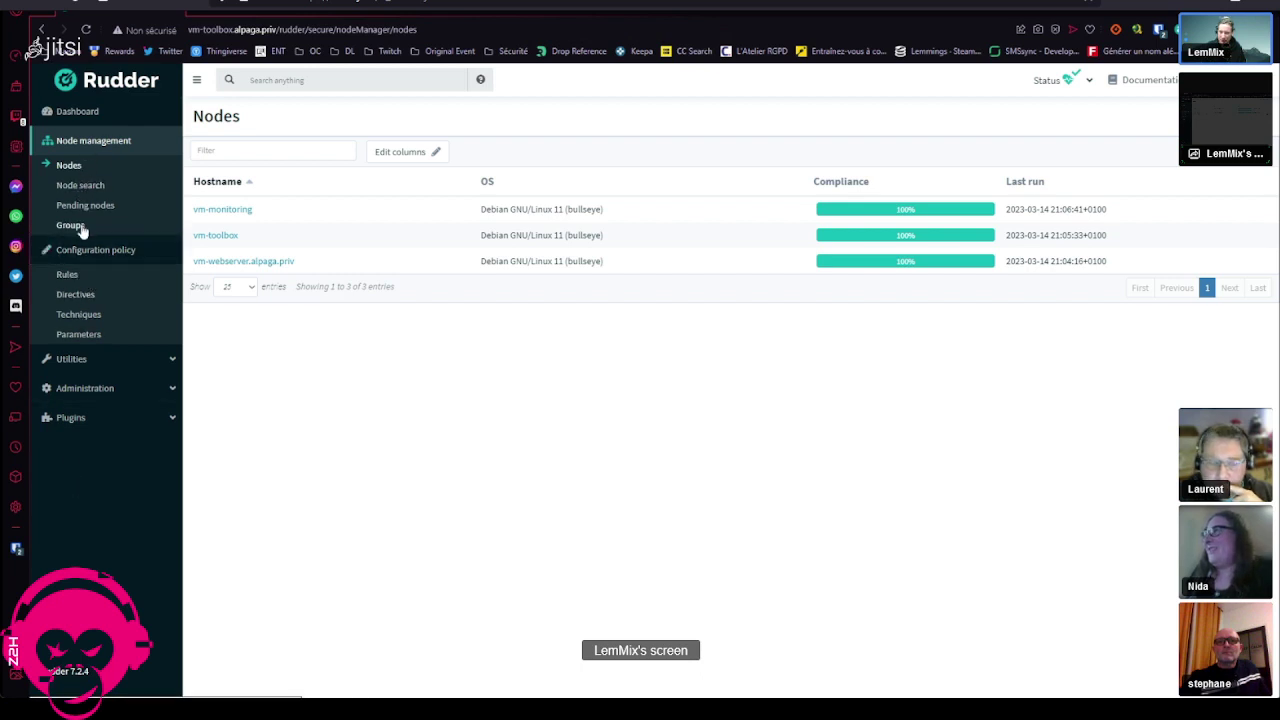
Step: Open the Rudder dashboard to view the global compliance and node breakdown
{"action": "double_click", "coordinate": [70, 417]}
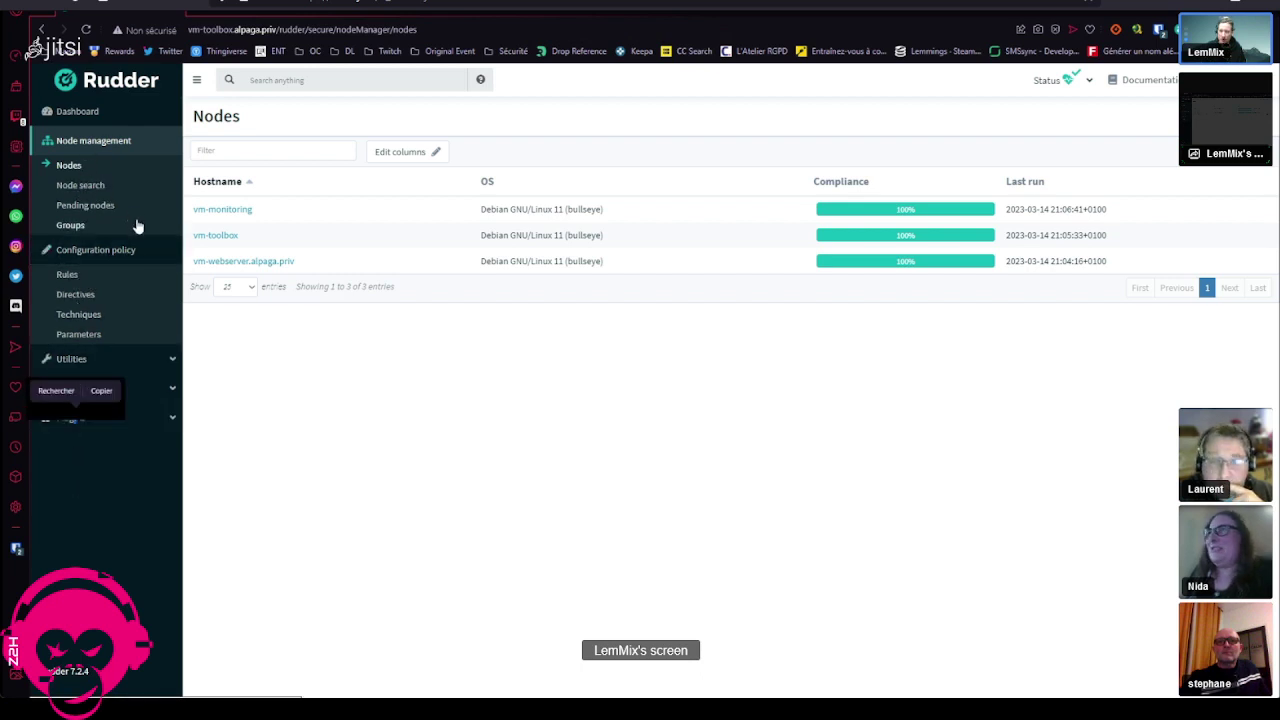
{"action": "left_click", "coordinate": [63, 112]}
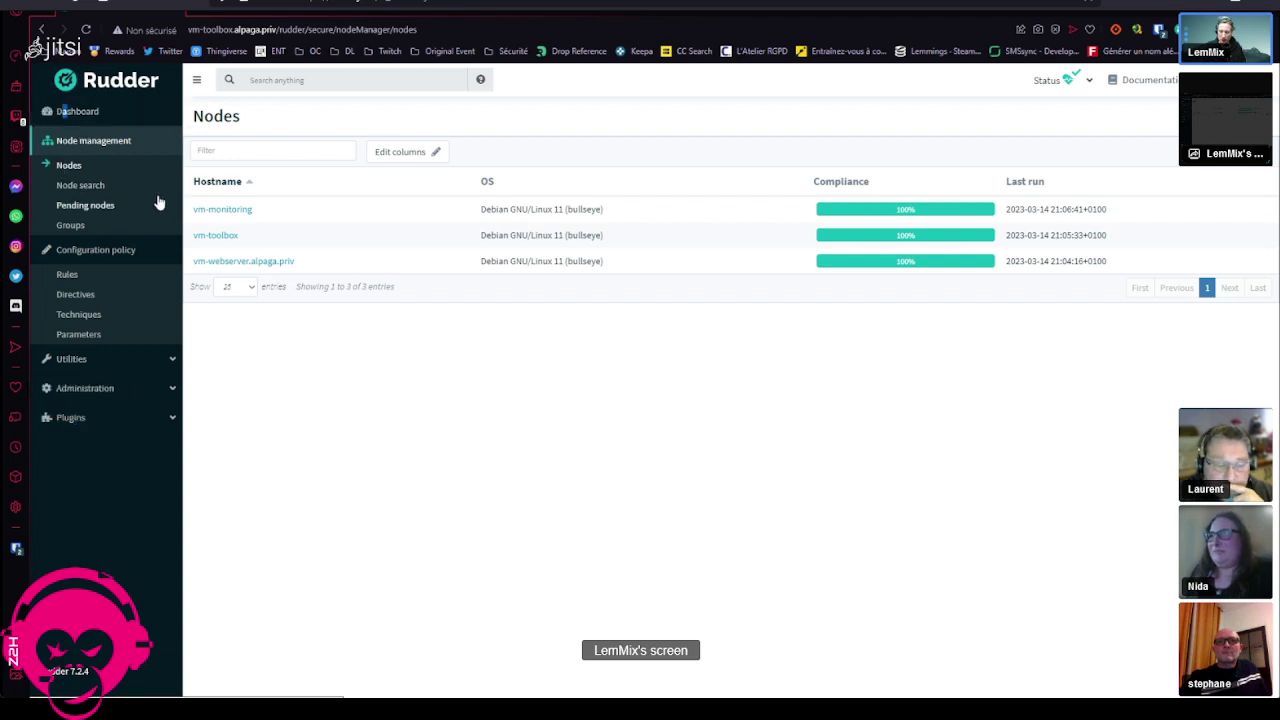
{"action": "left_click", "coordinate": [80, 114]}
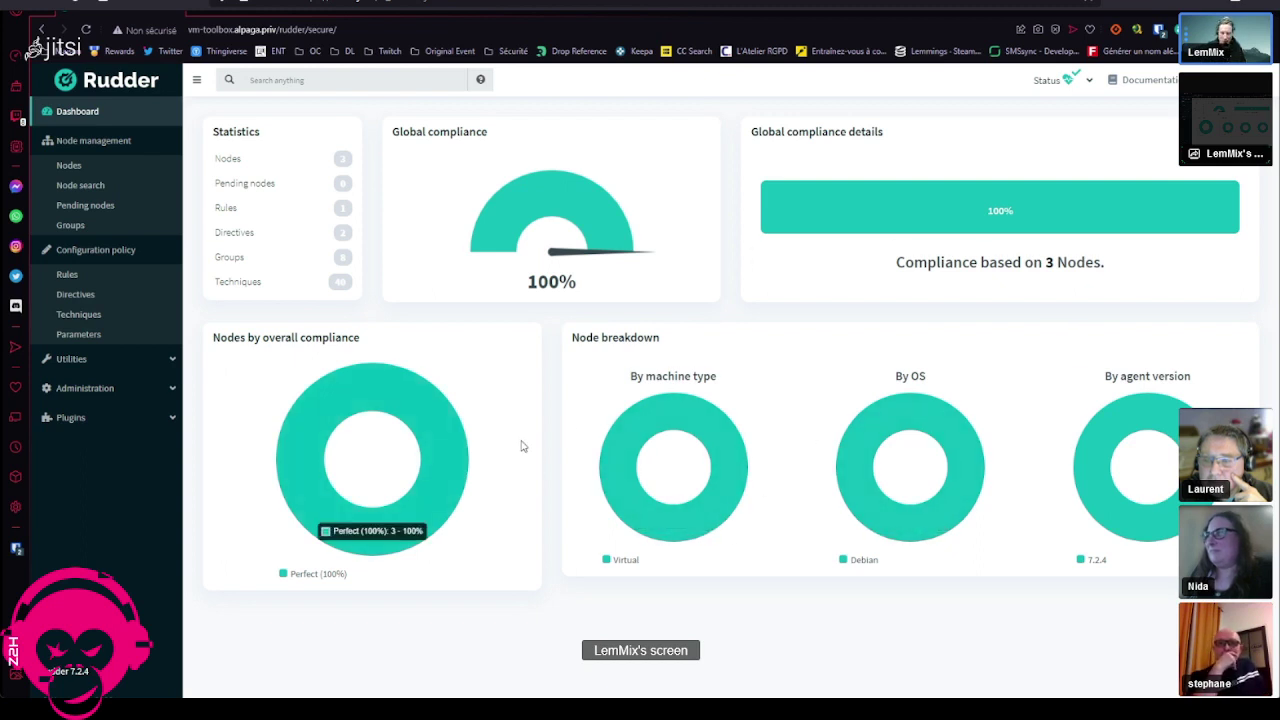
Step: Review the managed nodes and the pending nodes, including the compliance details of individual nodes
{"action": "left_click", "coordinate": [100, 167]}
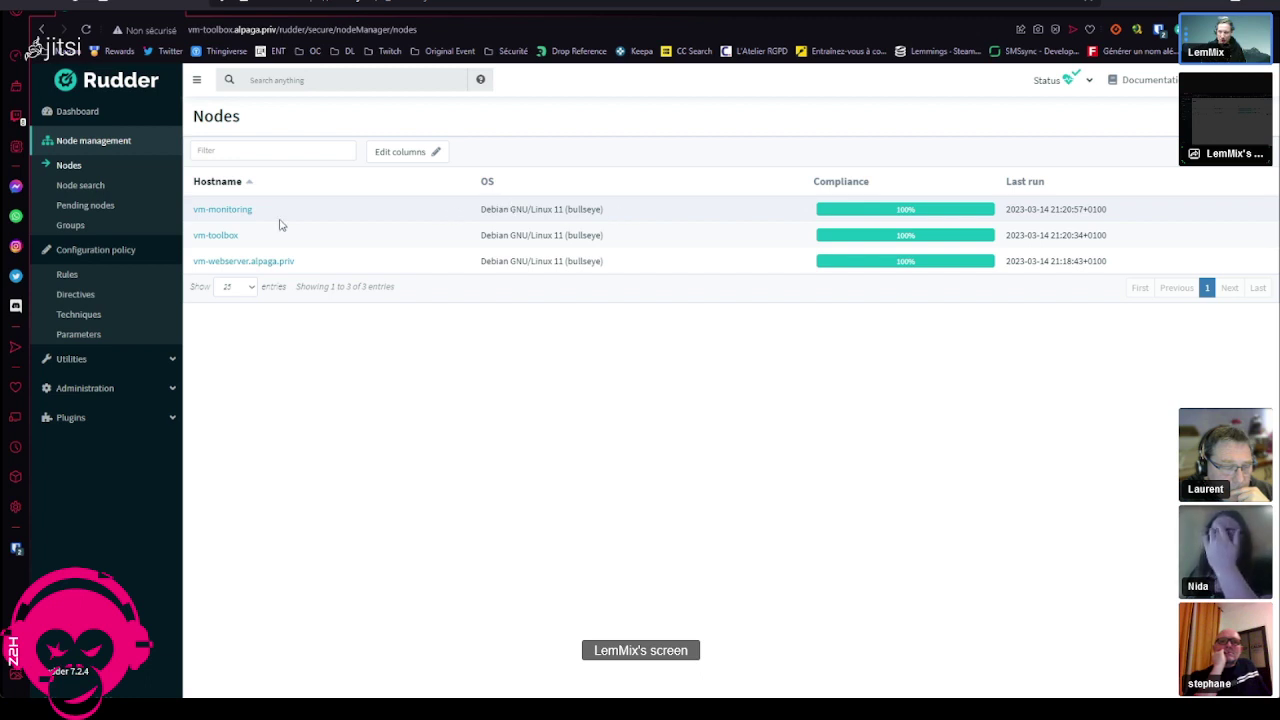
{"action": "left_click", "coordinate": [106, 214]}
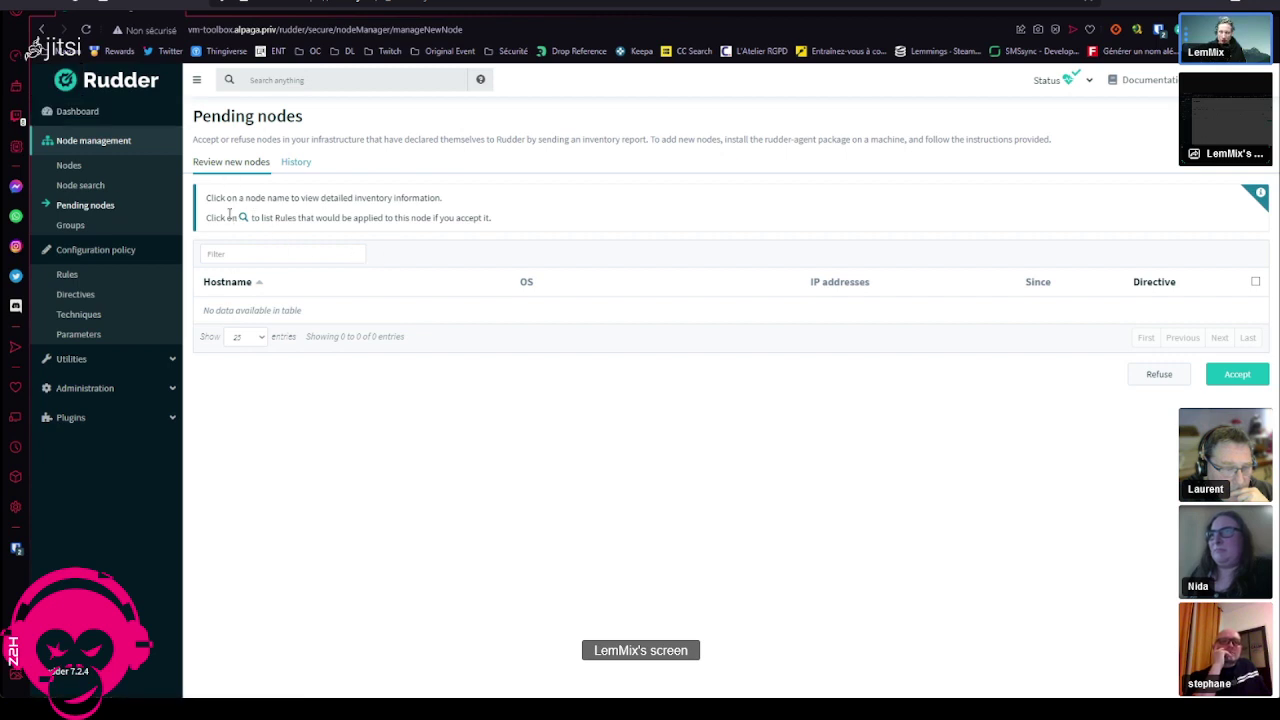
{"action": "left_click", "coordinate": [108, 206]}
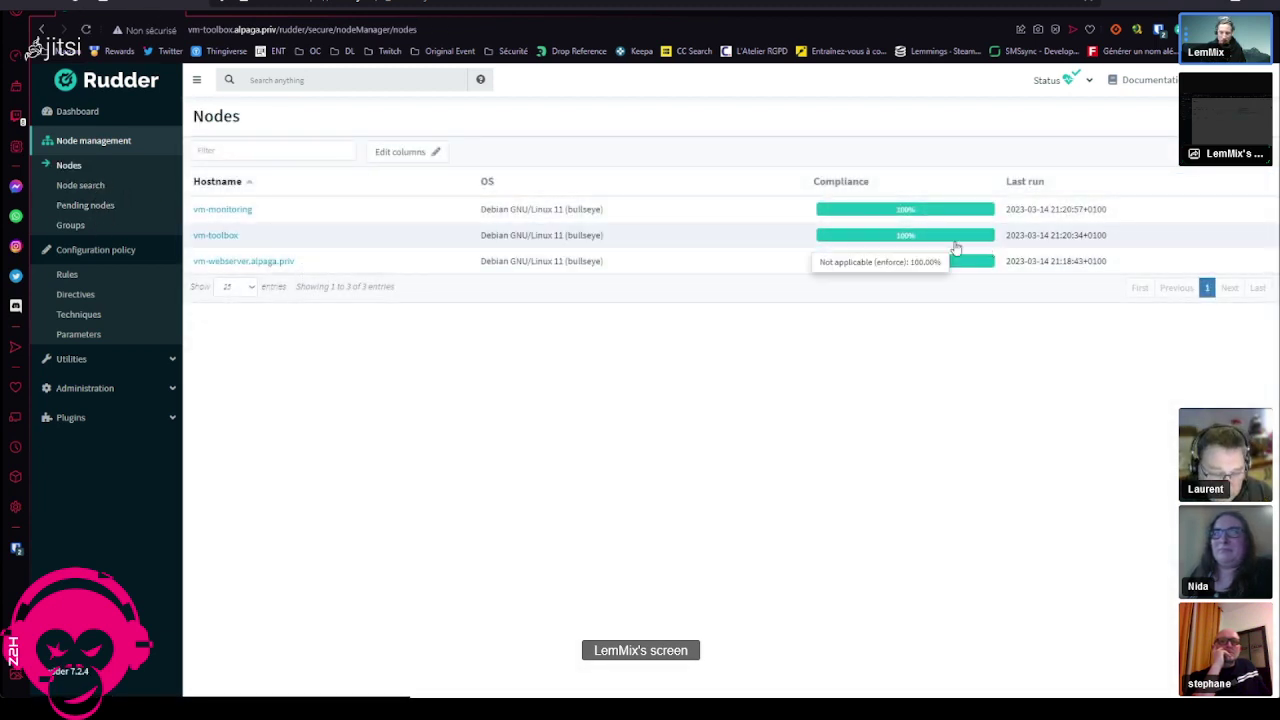
{"action": "mouse_move", "coordinate": [860, 211]}
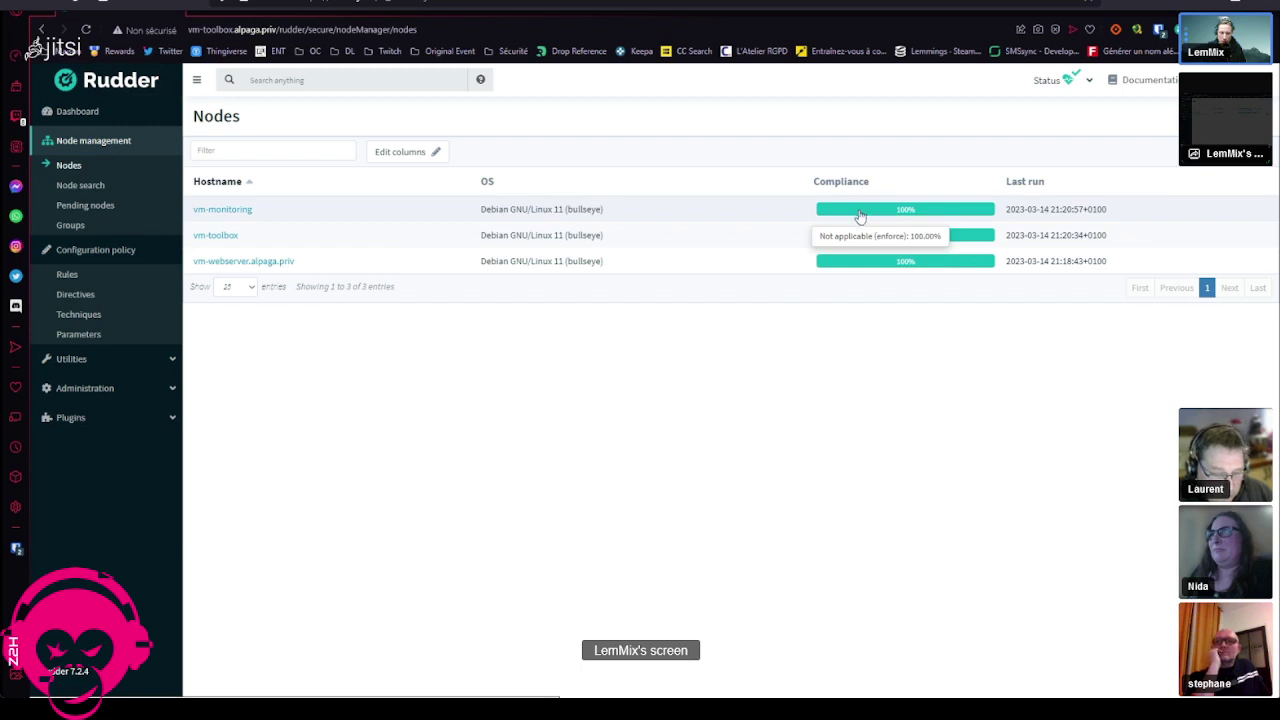
{"action": "mouse_move", "coordinate": [864, 270]}
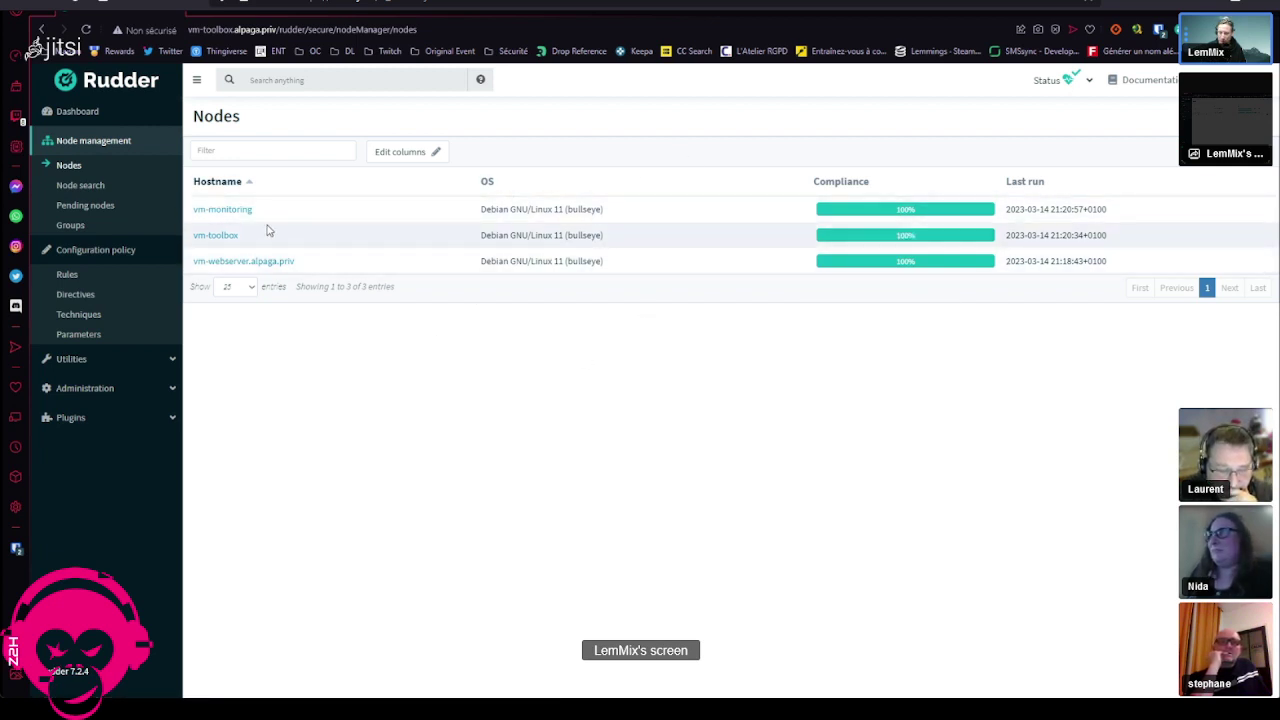
Step: Open the rule "Global configuration for all nodes" and look at its directives
{"action": "left_click", "coordinate": [84, 280]}
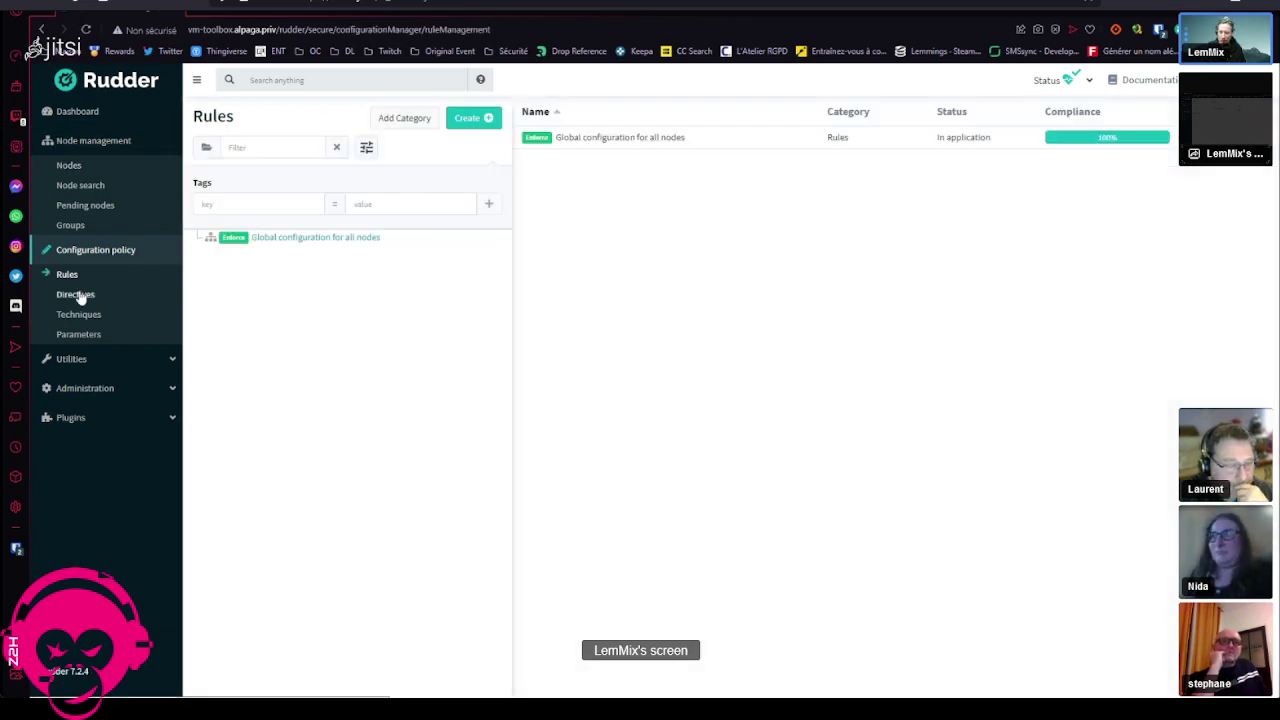
{"action": "left_click", "coordinate": [291, 240]}
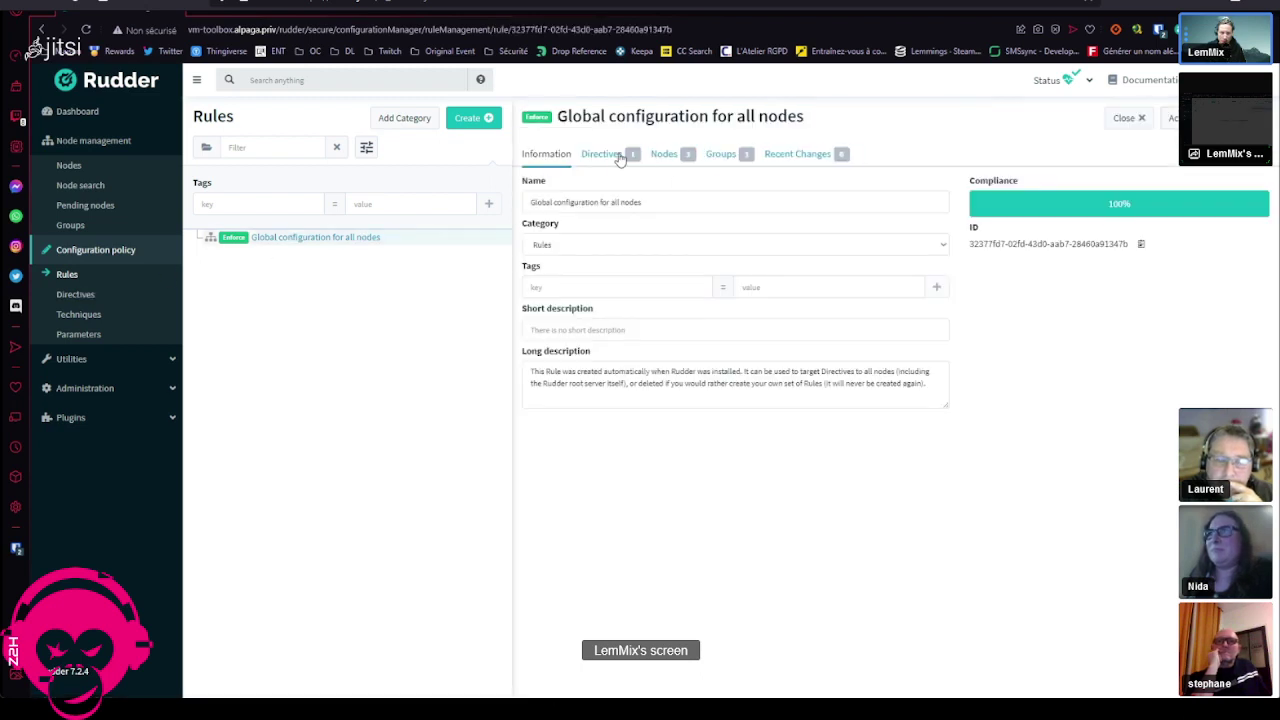
{"action": "left_click", "coordinate": [600, 155]}
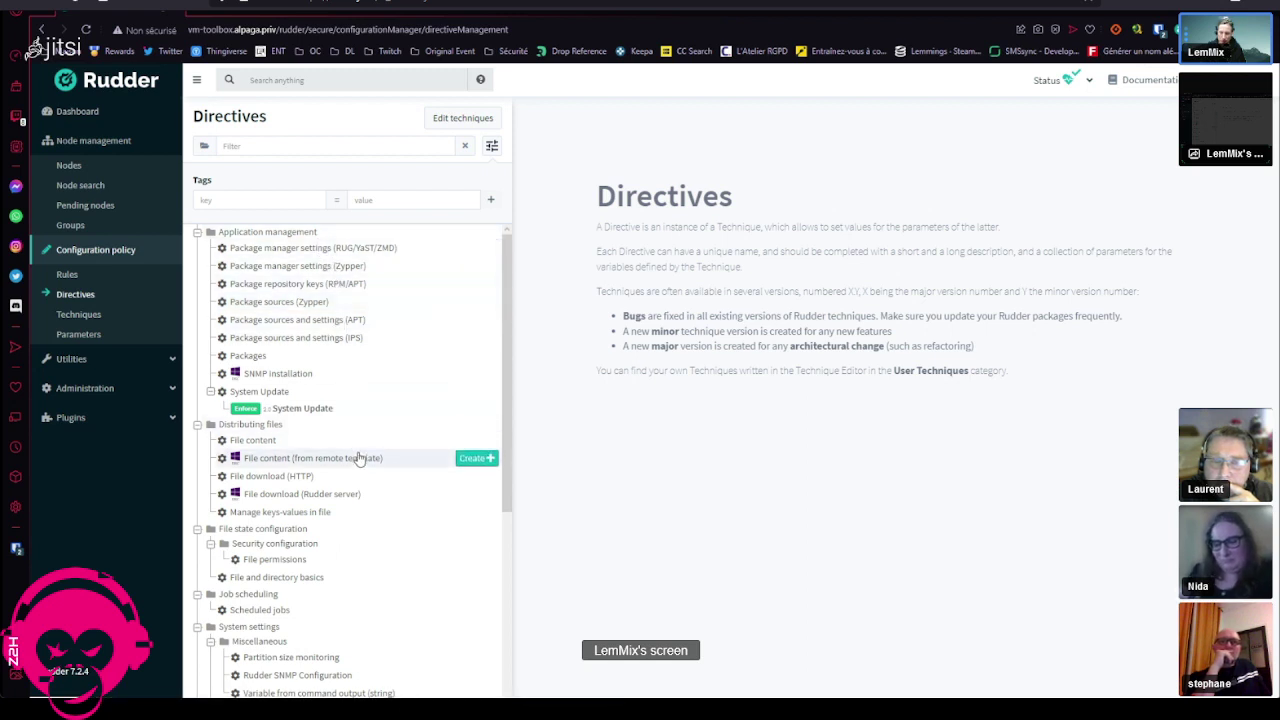
Step: Browse the techniques available in the directives tree and open the SNMP installation technique
{"action": "scroll", "coordinate": [350, 484], "scroll_direction": "down", "scroll_amount": 5}
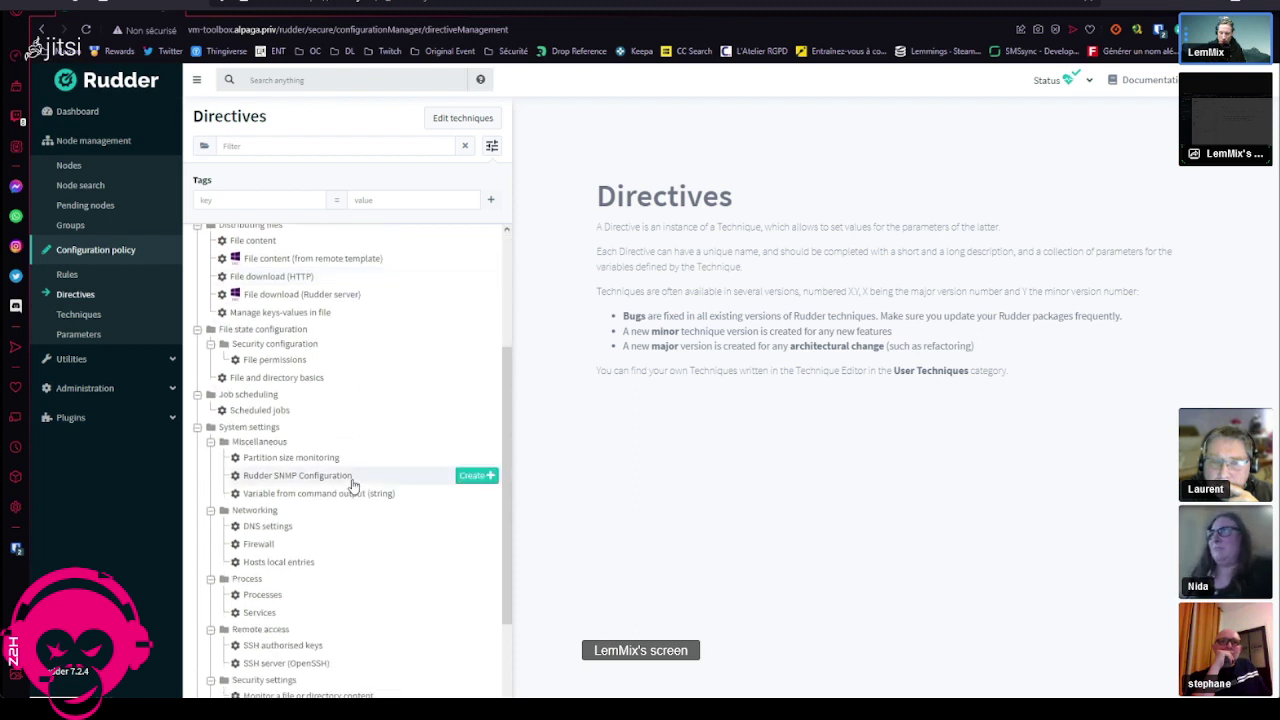
{"action": "scroll", "coordinate": [343, 480], "scroll_direction": "down", "scroll_amount": 1}
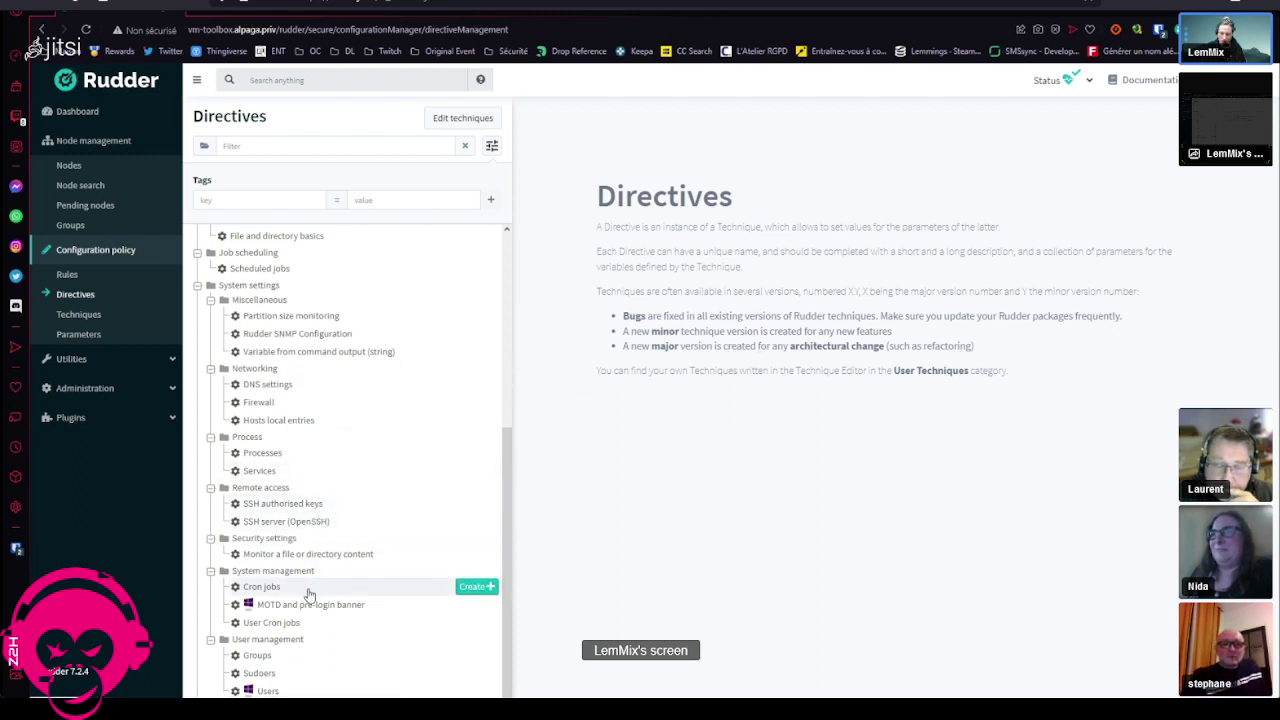
{"action": "scroll", "coordinate": [320, 615], "scroll_direction": "up", "scroll_amount": 3}
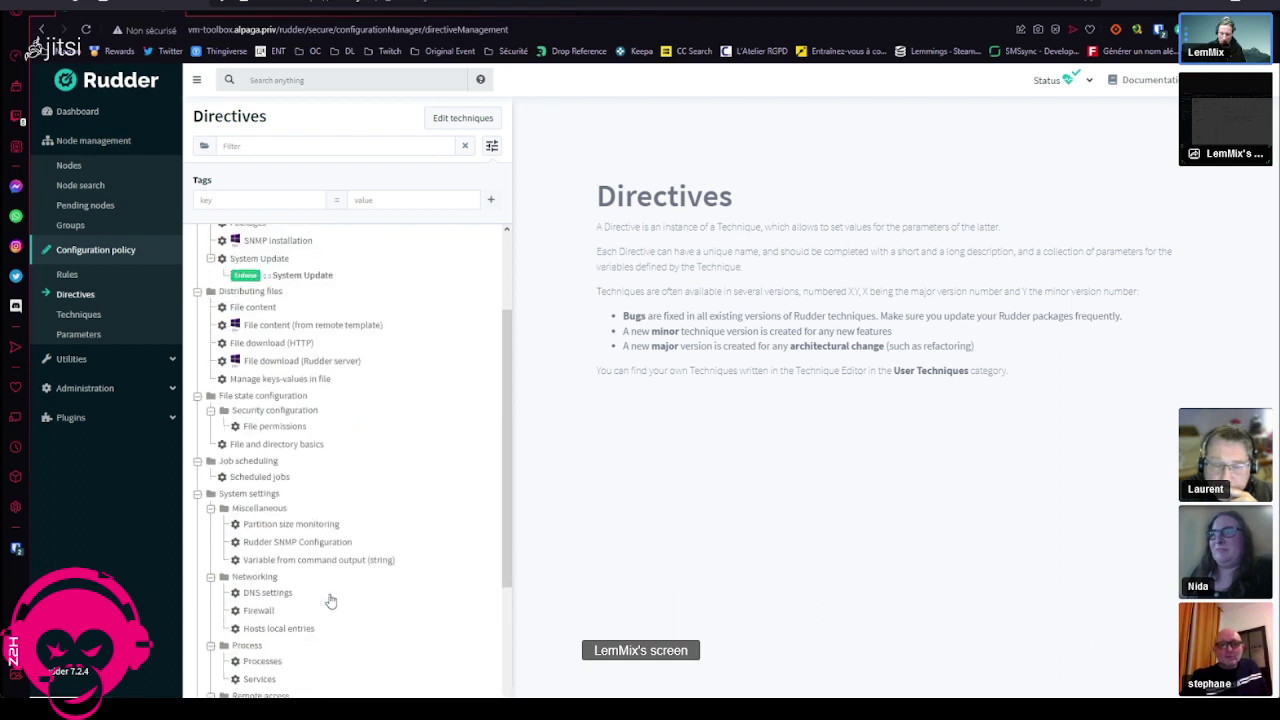
{"action": "scroll", "coordinate": [323, 320], "scroll_direction": "up", "scroll_amount": 2}
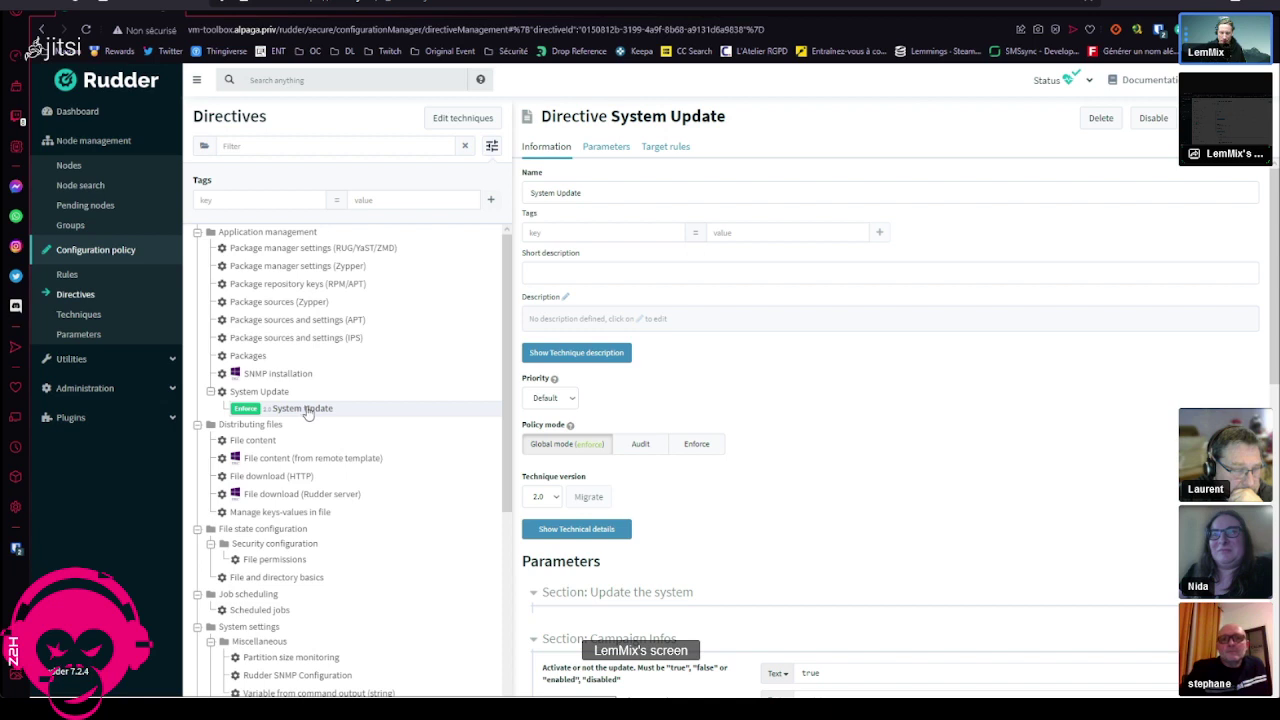
{"action": "left_click", "coordinate": [294, 376]}
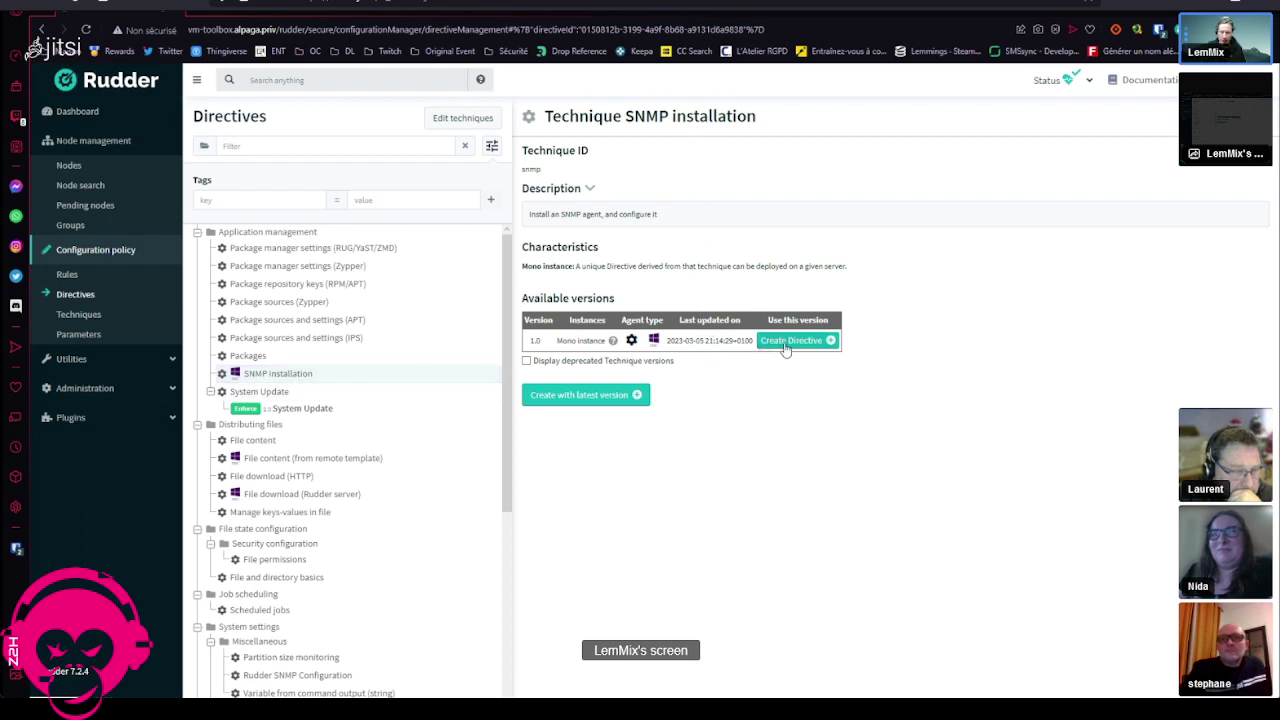
Step: Open the System Update directive and review its campaign, duration and start date parameters
{"action": "left_click", "coordinate": [320, 408]}
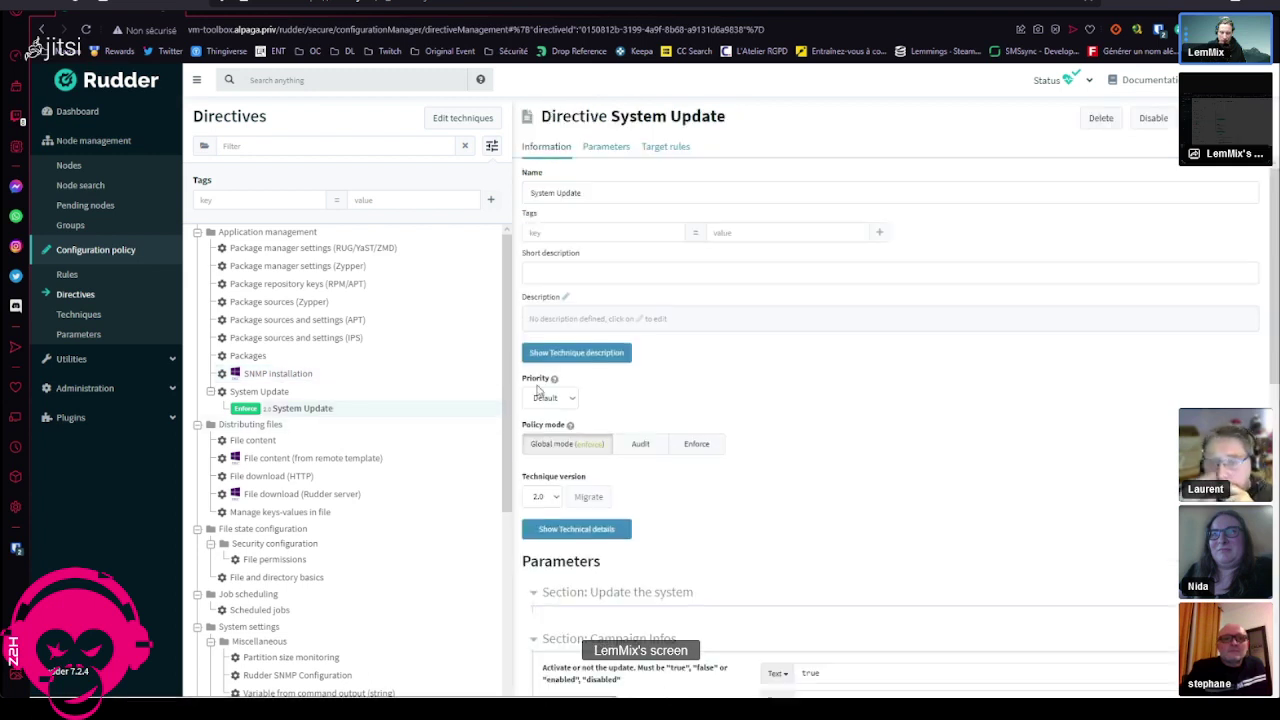
{"action": "scroll", "coordinate": [684, 530], "scroll_direction": "down", "scroll_amount": 1}
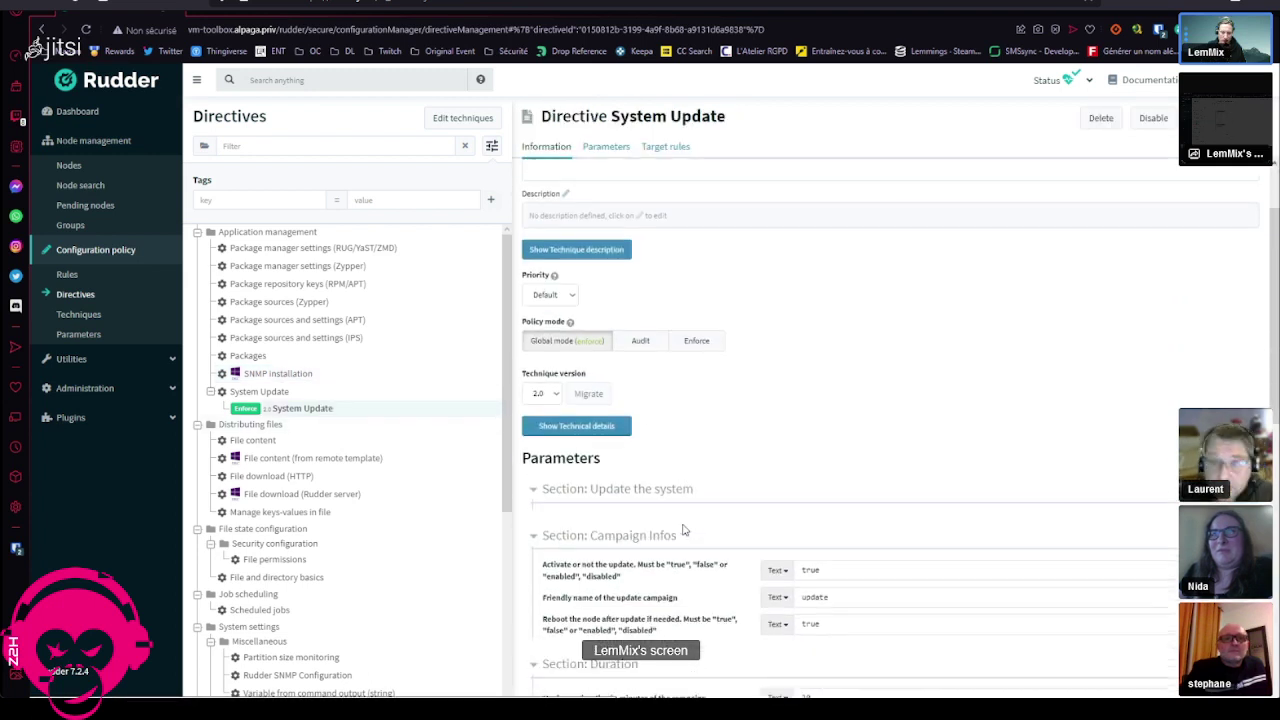
{"action": "scroll", "coordinate": [684, 530], "scroll_direction": "down", "scroll_amount": 1}
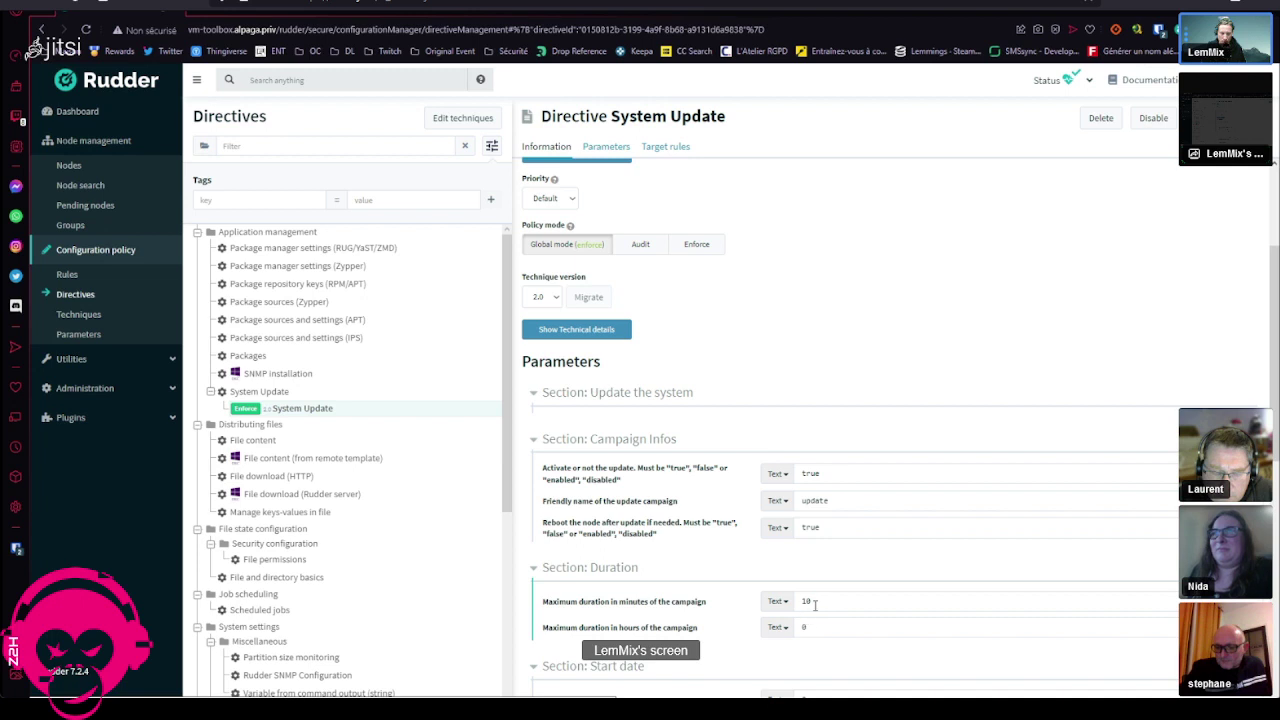
{"action": "left_click", "coordinate": [815, 604]}
{"action": "scroll", "coordinate": [822, 601], "scroll_direction": "down", "scroll_amount": 3}
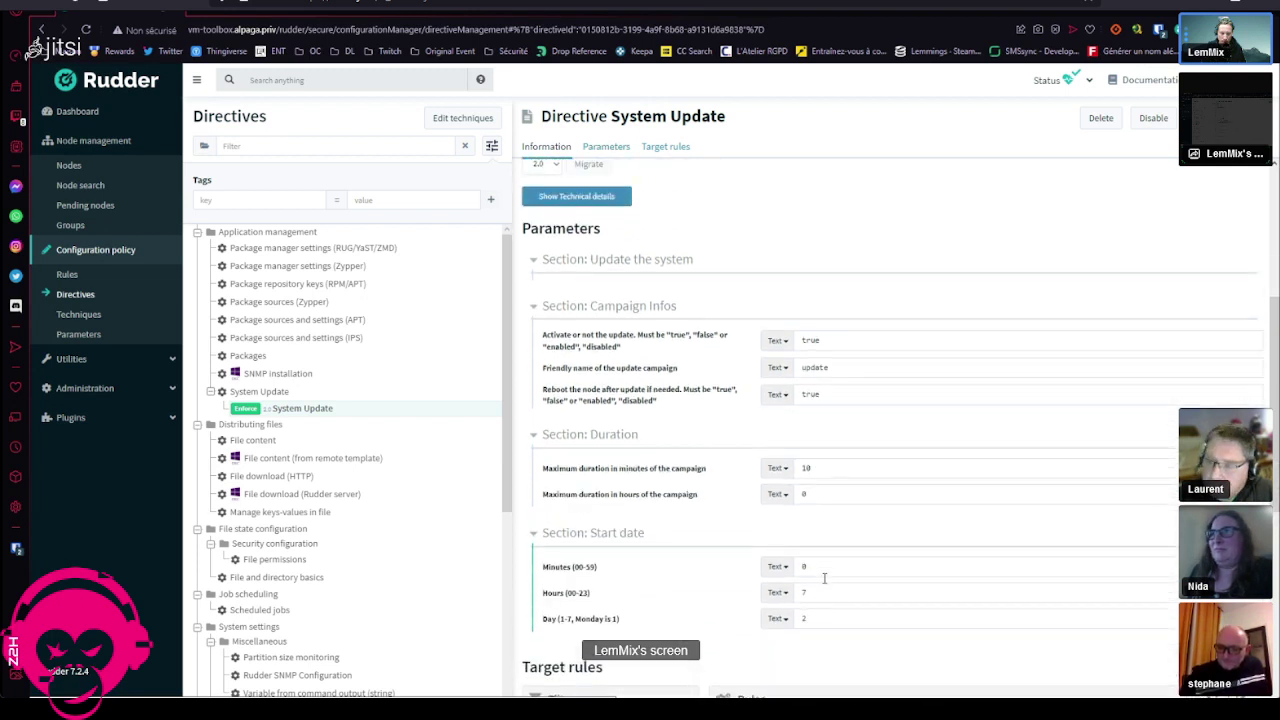
{"action": "scroll", "coordinate": [826, 578], "scroll_direction": "down", "scroll_amount": 4}
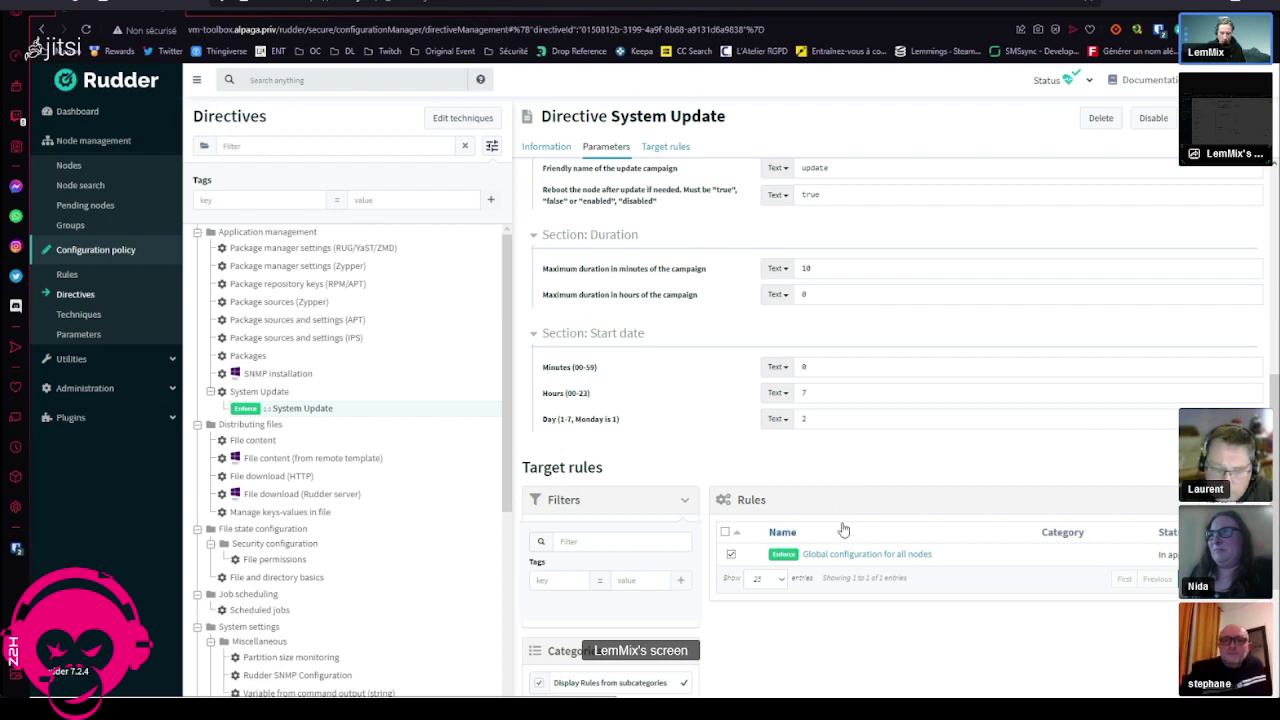
{"action": "scroll", "coordinate": [843, 528], "scroll_direction": "up", "scroll_amount": 5}
{"action": "scroll", "coordinate": [843, 528], "scroll_direction": "up", "scroll_amount": 5}
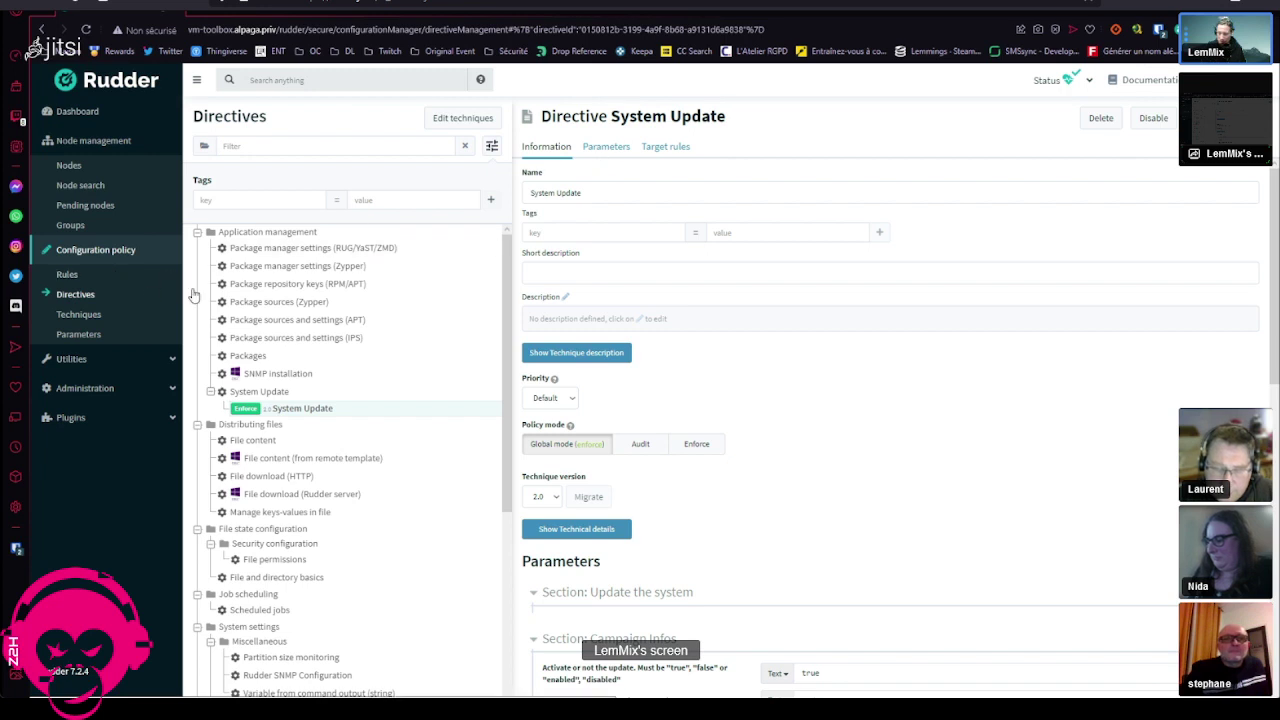
Step: Check the System Update directive again, from its parameters through to the target rules and categories
{"action": "scroll", "coordinate": [604, 443], "scroll_direction": "down", "scroll_amount": 5}
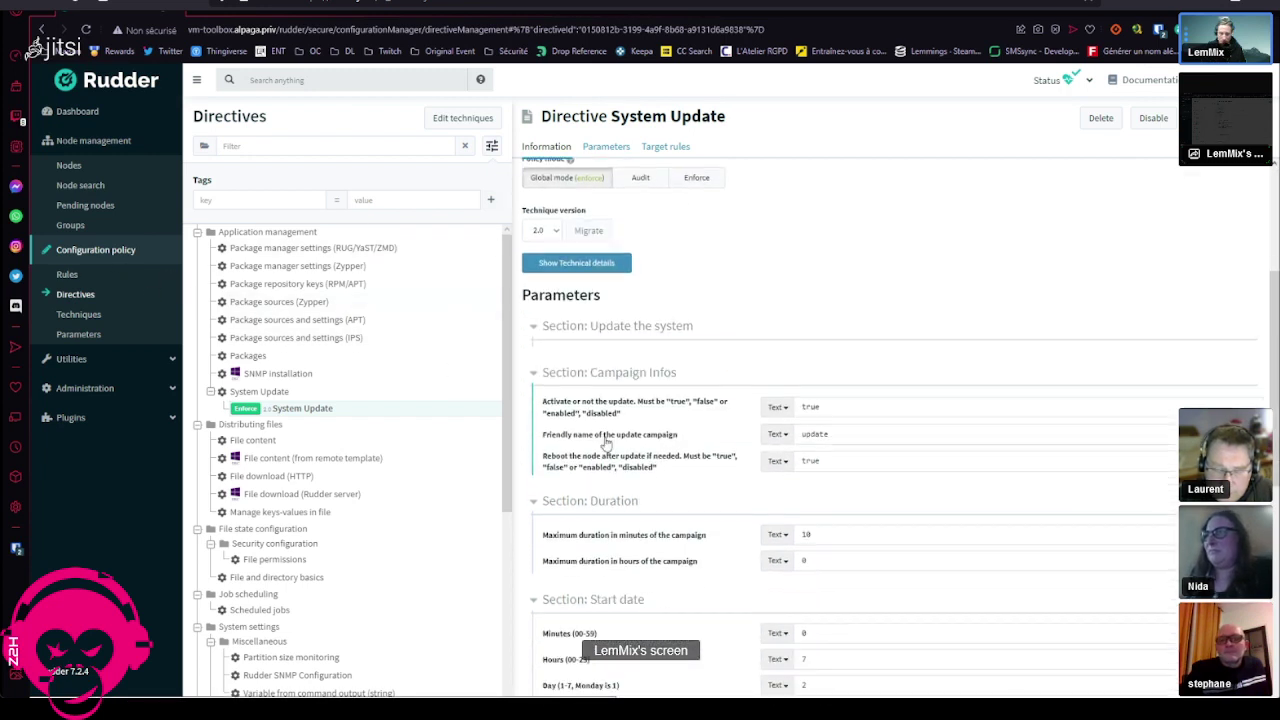
{"action": "scroll", "coordinate": [604, 437], "scroll_direction": "down", "scroll_amount": 5}
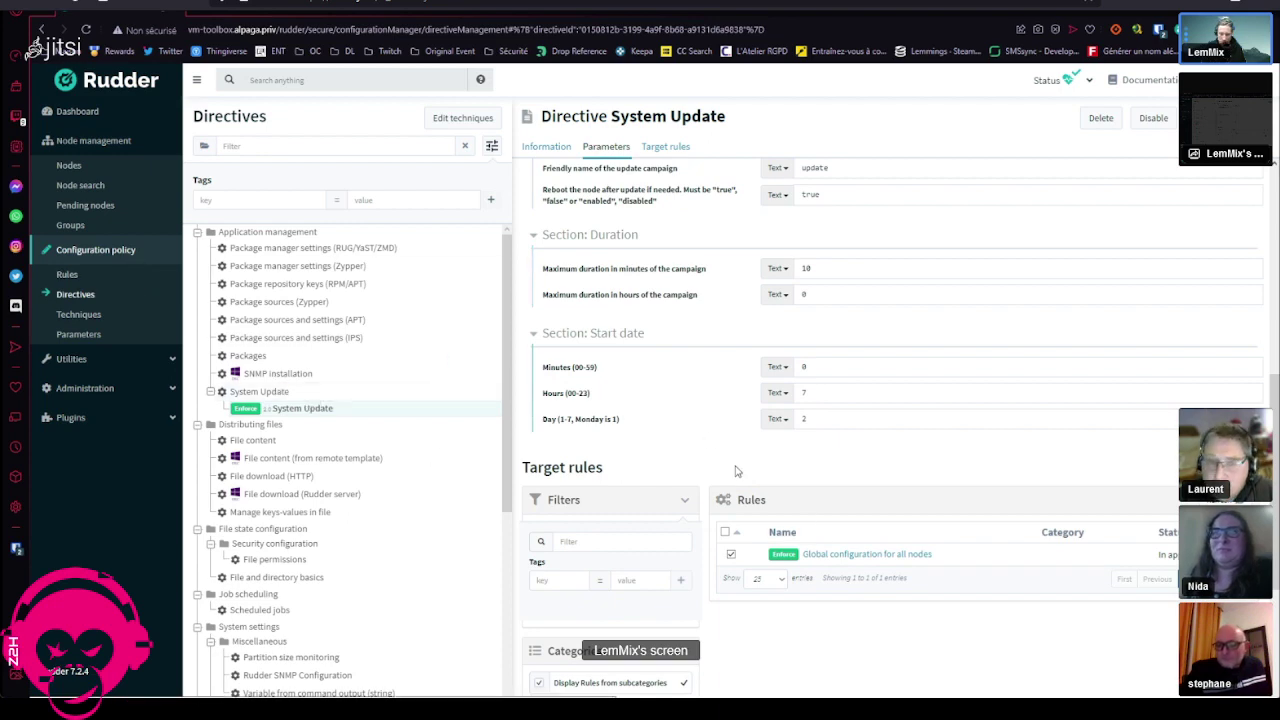
{"action": "scroll", "coordinate": [740, 520], "scroll_direction": "down", "scroll_amount": 6}
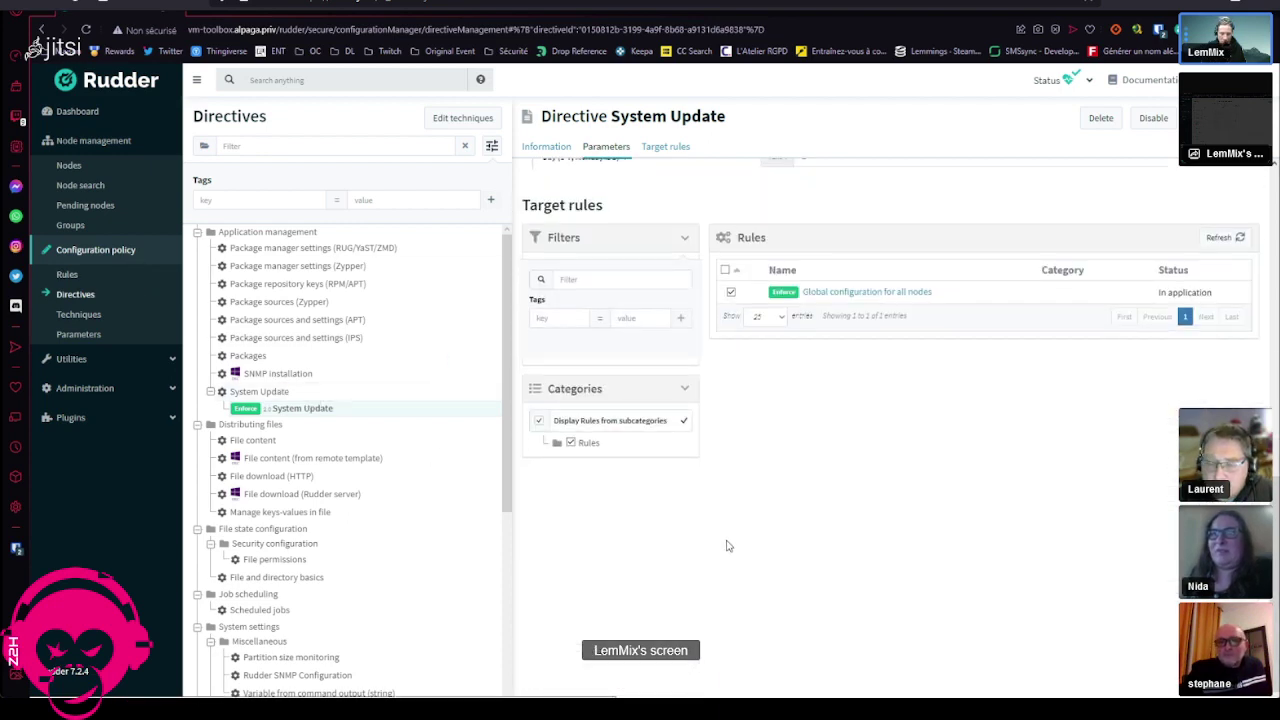
{"action": "scroll", "coordinate": [728, 543], "scroll_direction": "up", "scroll_amount": 7}
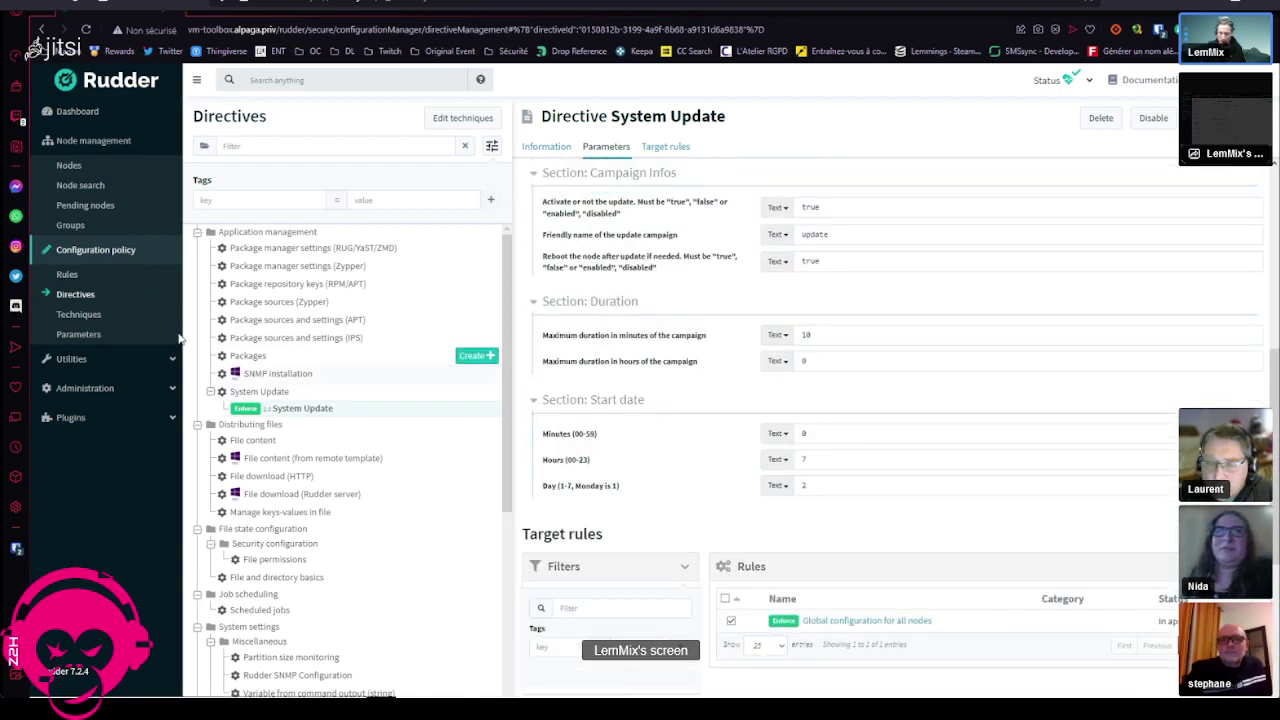
Step: In the rule "Global configuration for all nodes", expand the System Update directive and its "Update the system" component
{"action": "left_click", "coordinate": [83, 276]}
{"action": "left_click", "coordinate": [283, 246]}
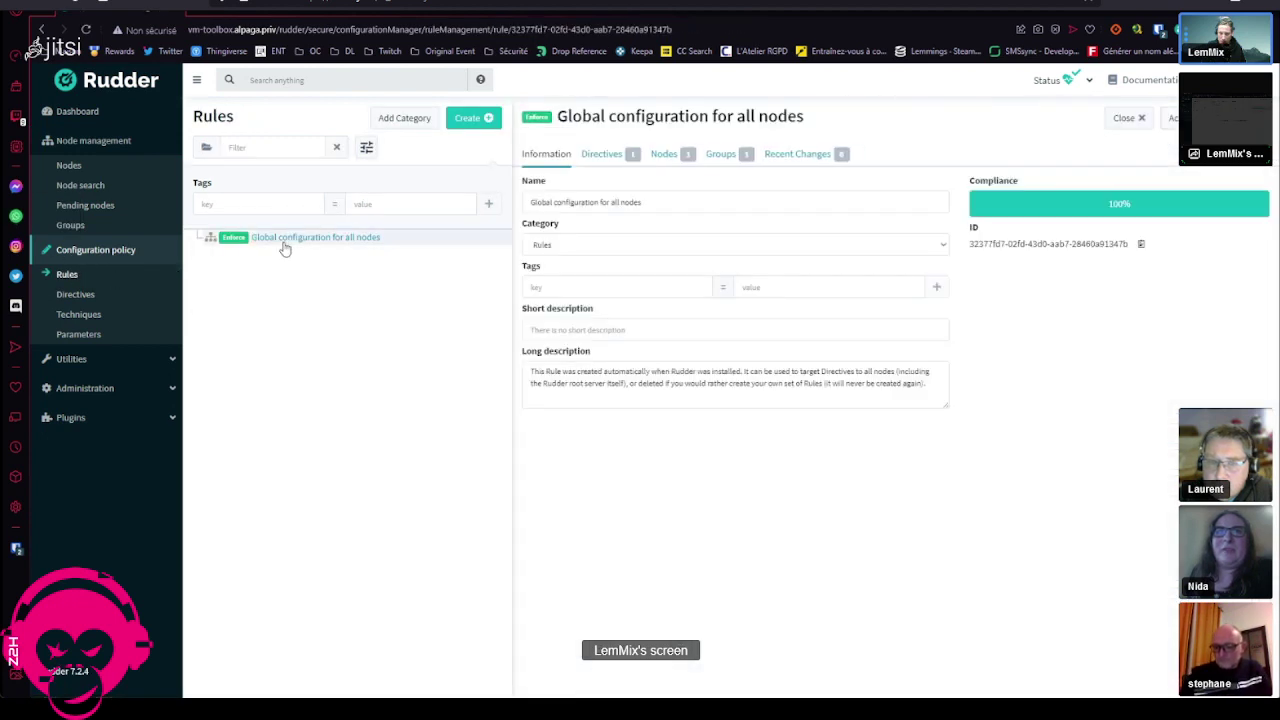
{"action": "left_click", "coordinate": [607, 155]}
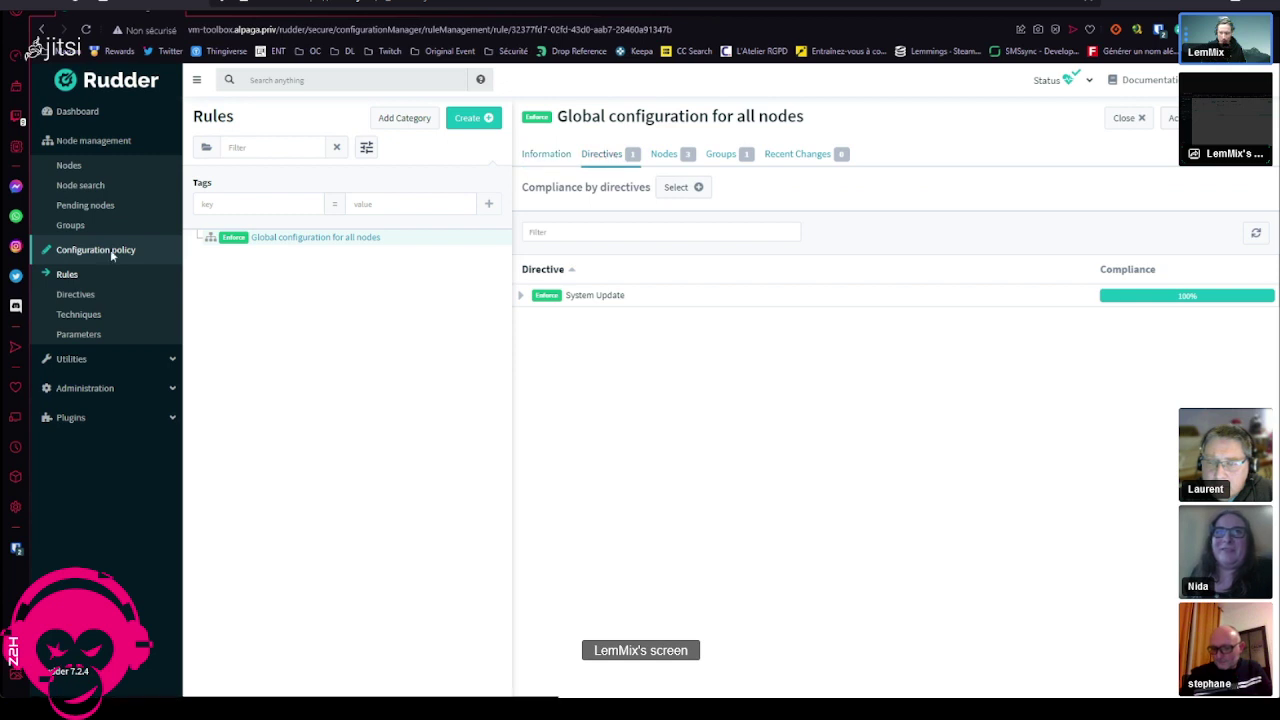
{"action": "left_click", "coordinate": [521, 298]}
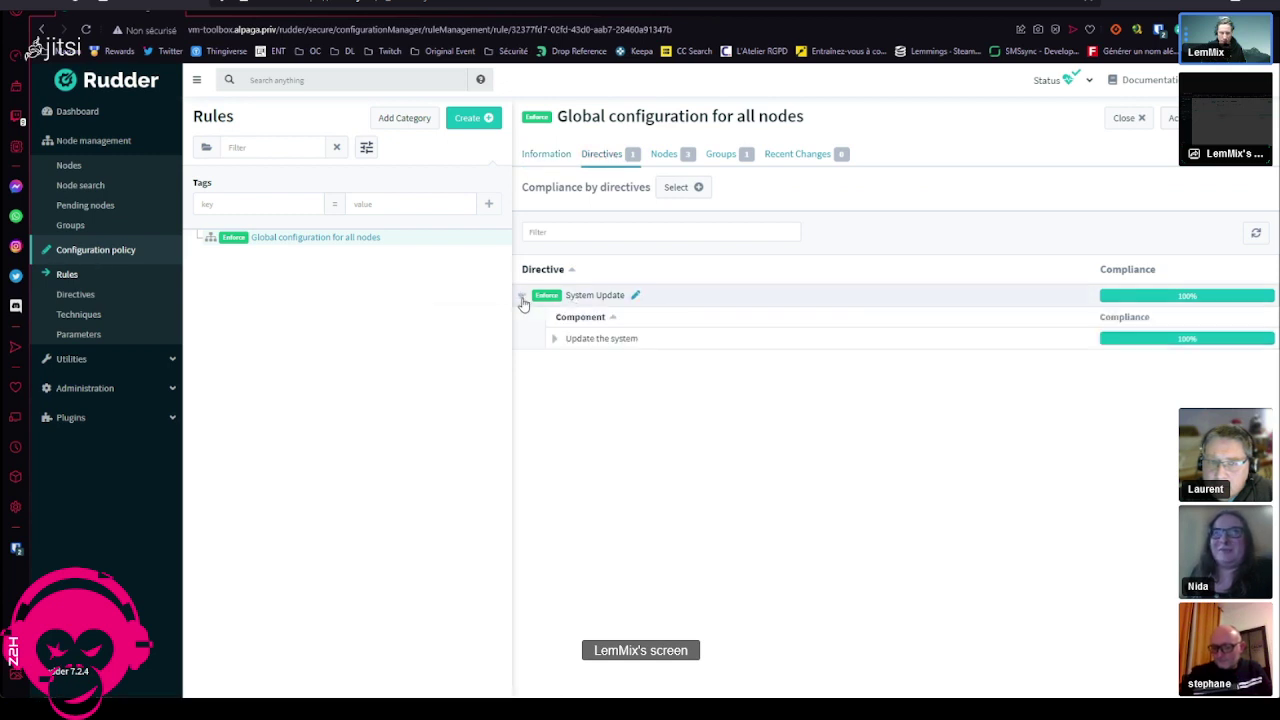
{"action": "left_click", "coordinate": [555, 338]}
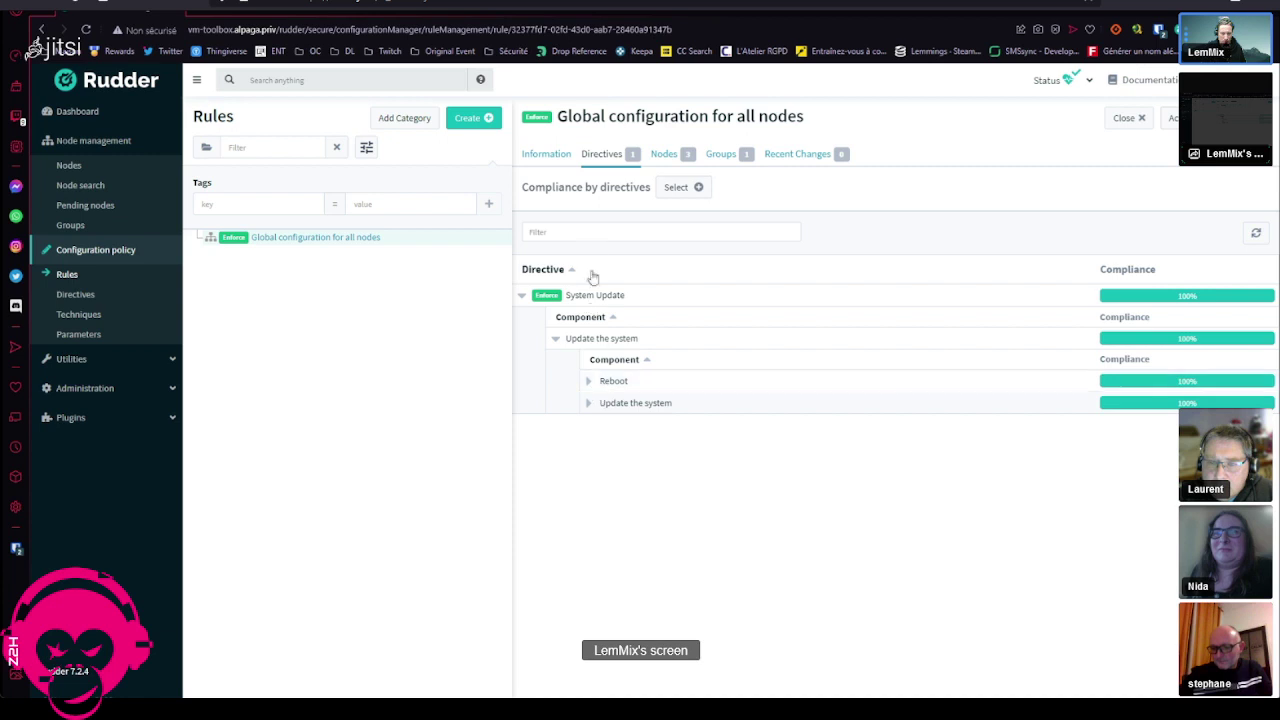
Step: Check the groups the rule applies to, opening the All nodes group and the static group Test1
{"action": "left_click", "coordinate": [736, 155]}
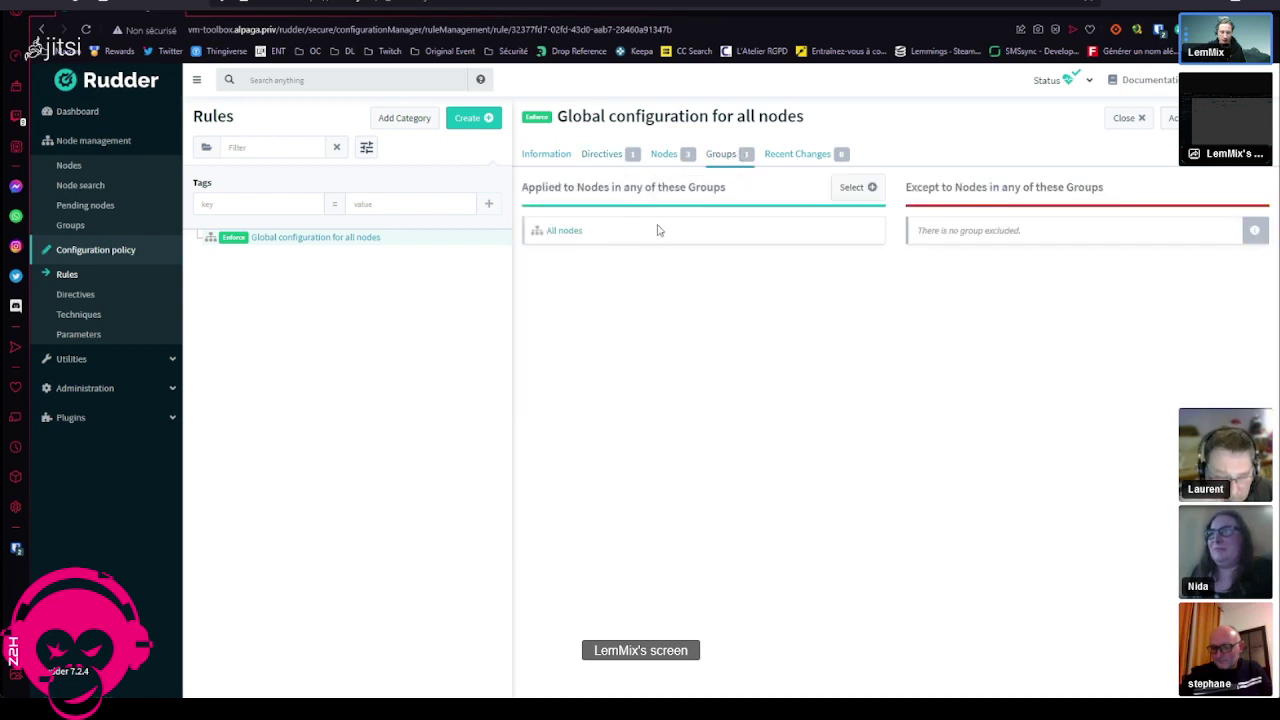
{"action": "left_click", "coordinate": [597, 238]}
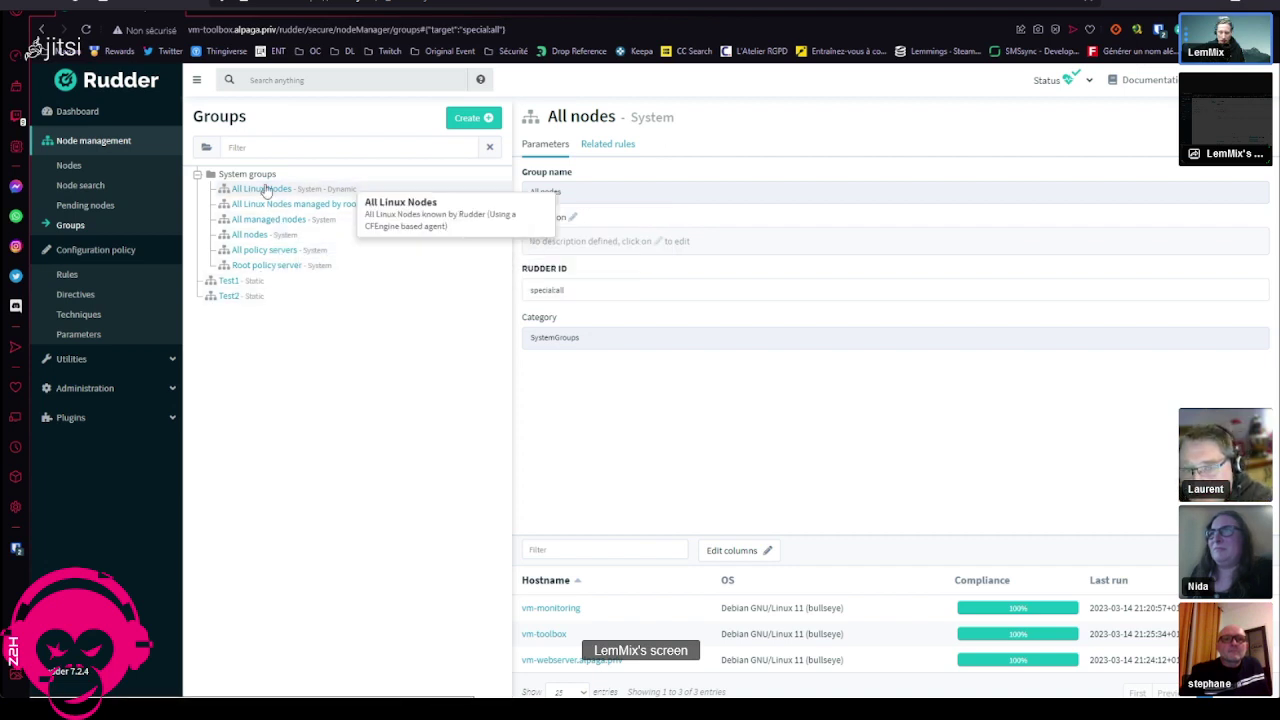
{"action": "left_click", "coordinate": [248, 281]}
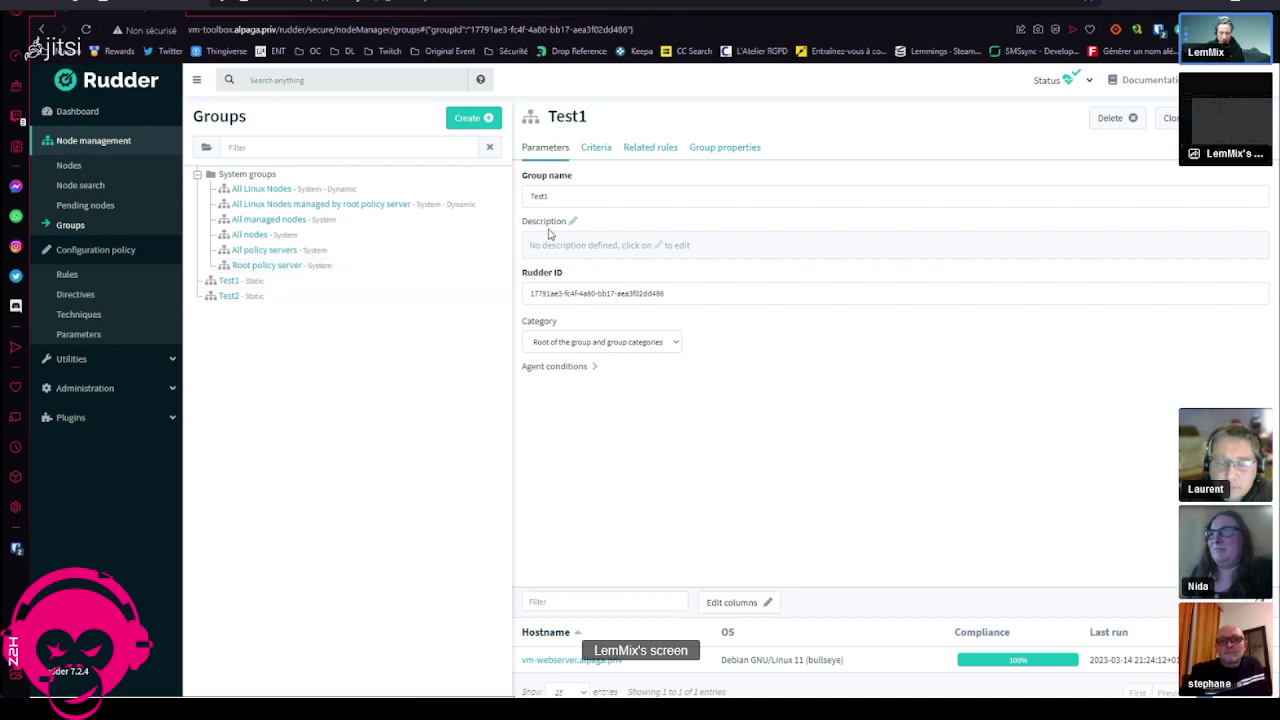
Step: Review the static group Test2 and its criteria, and view the group and category creation forms without creating anything
{"action": "left_click", "coordinate": [250, 305]}
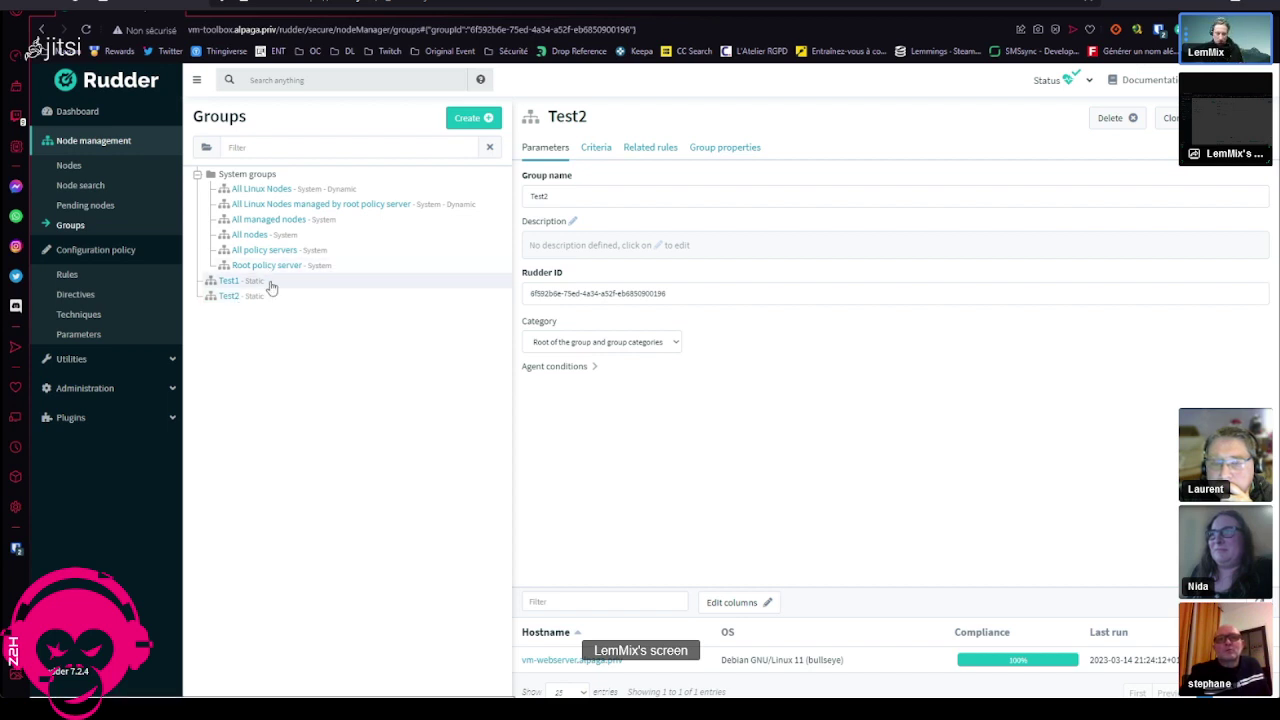
{"action": "left_click", "coordinate": [485, 118]}
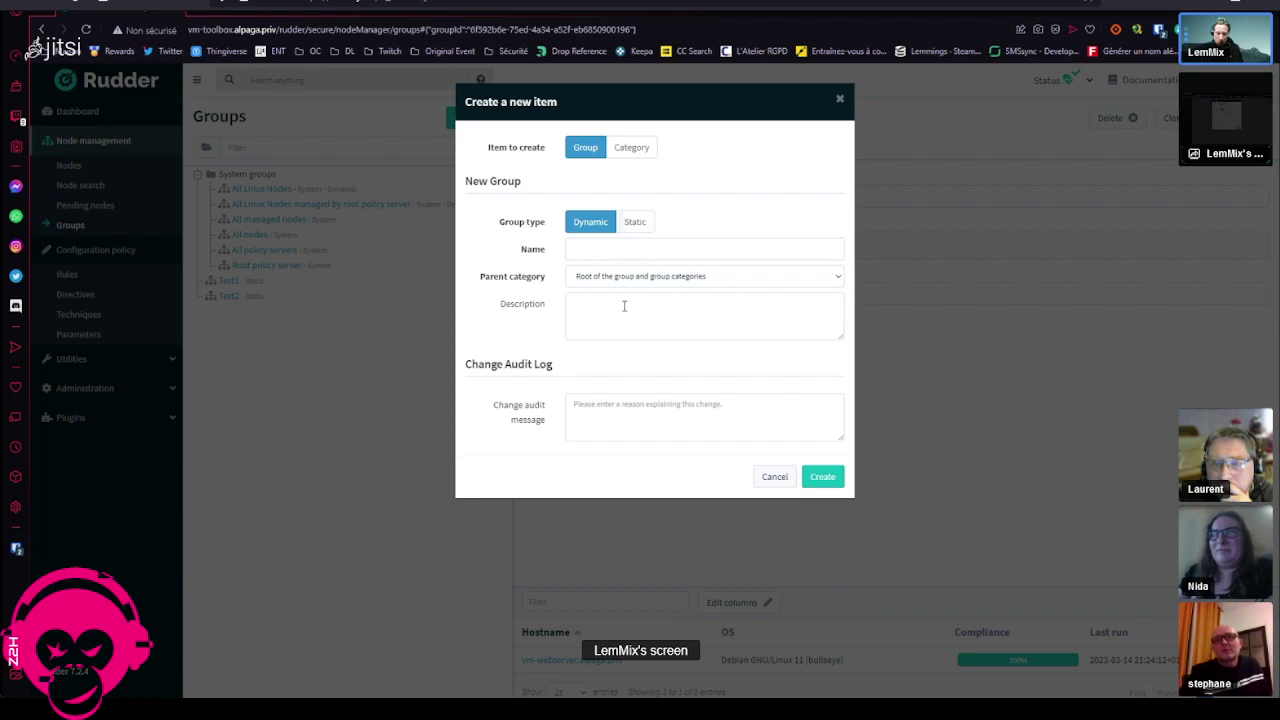
{"action": "left_click", "coordinate": [622, 253]}
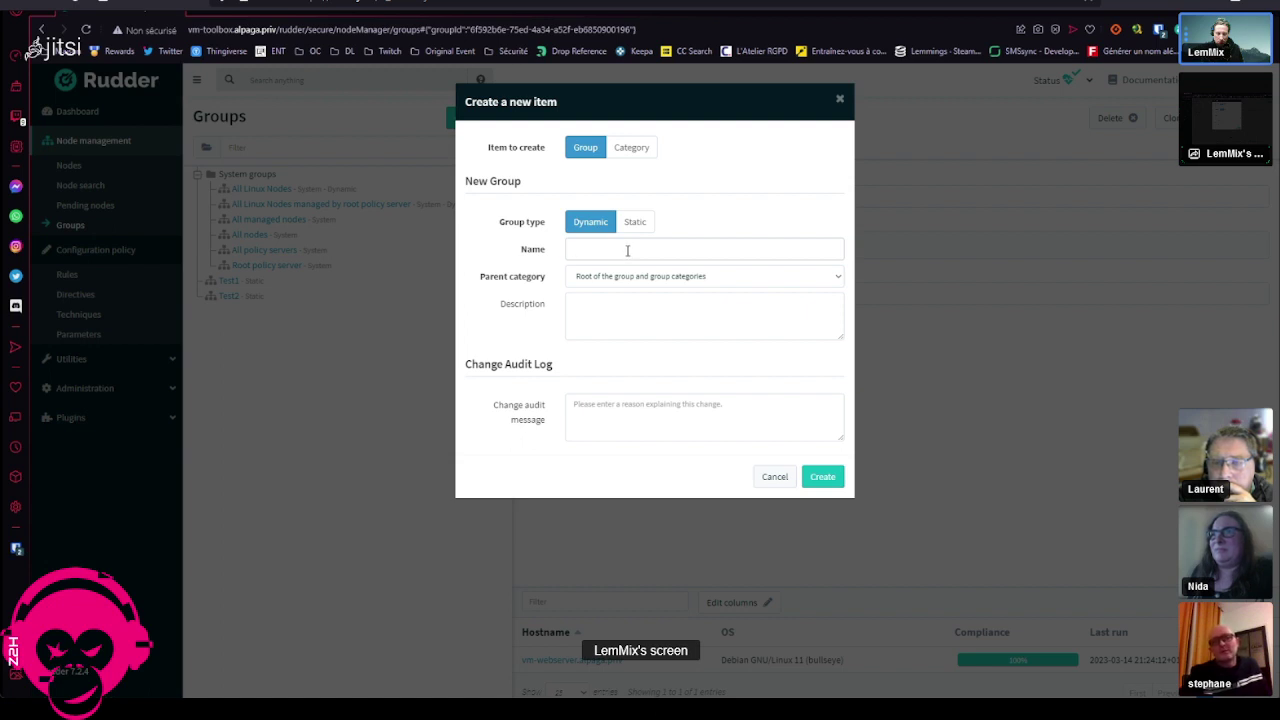
{"action": "left_click", "coordinate": [630, 152]}
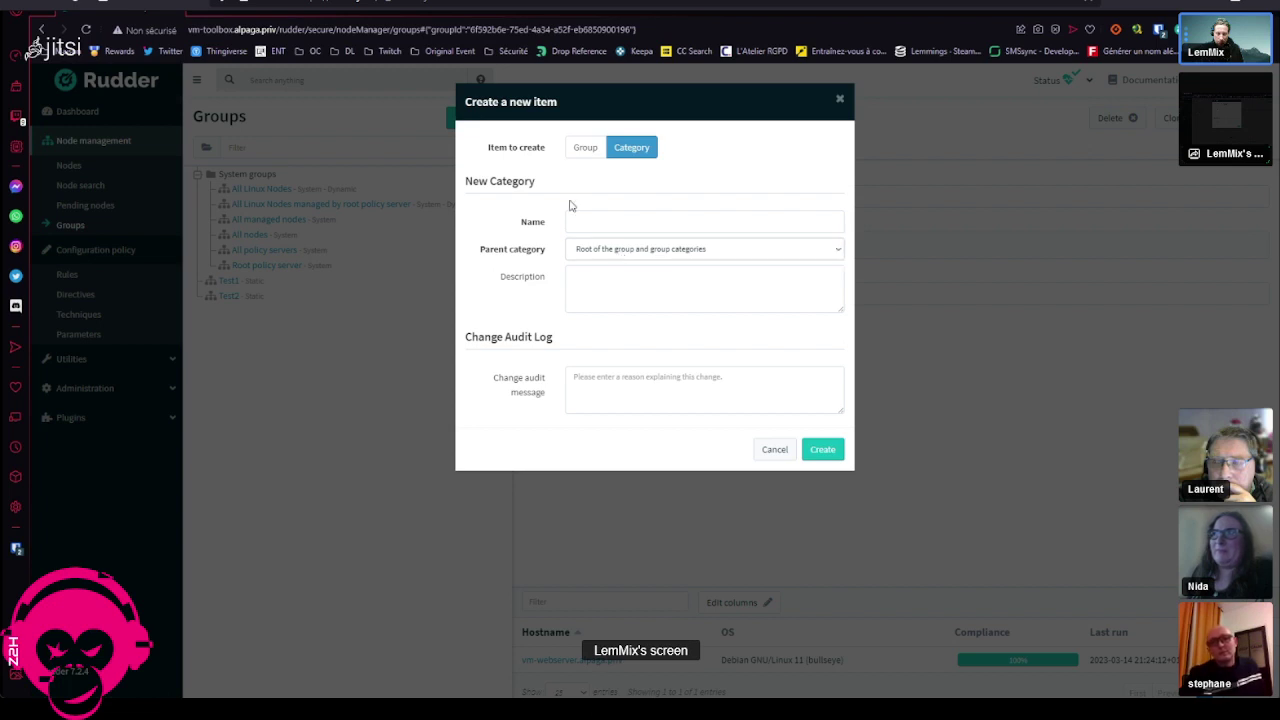
{"action": "left_click", "coordinate": [583, 150]}
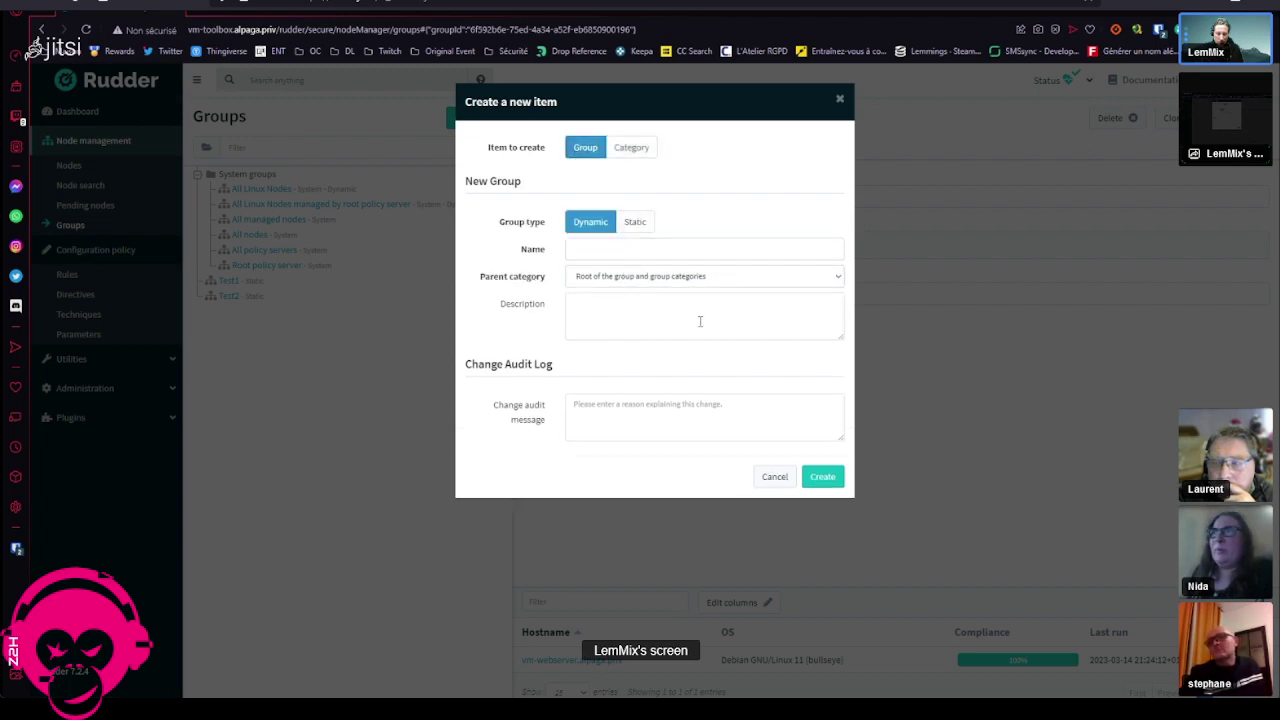
{"action": "left_click", "coordinate": [775, 477]}
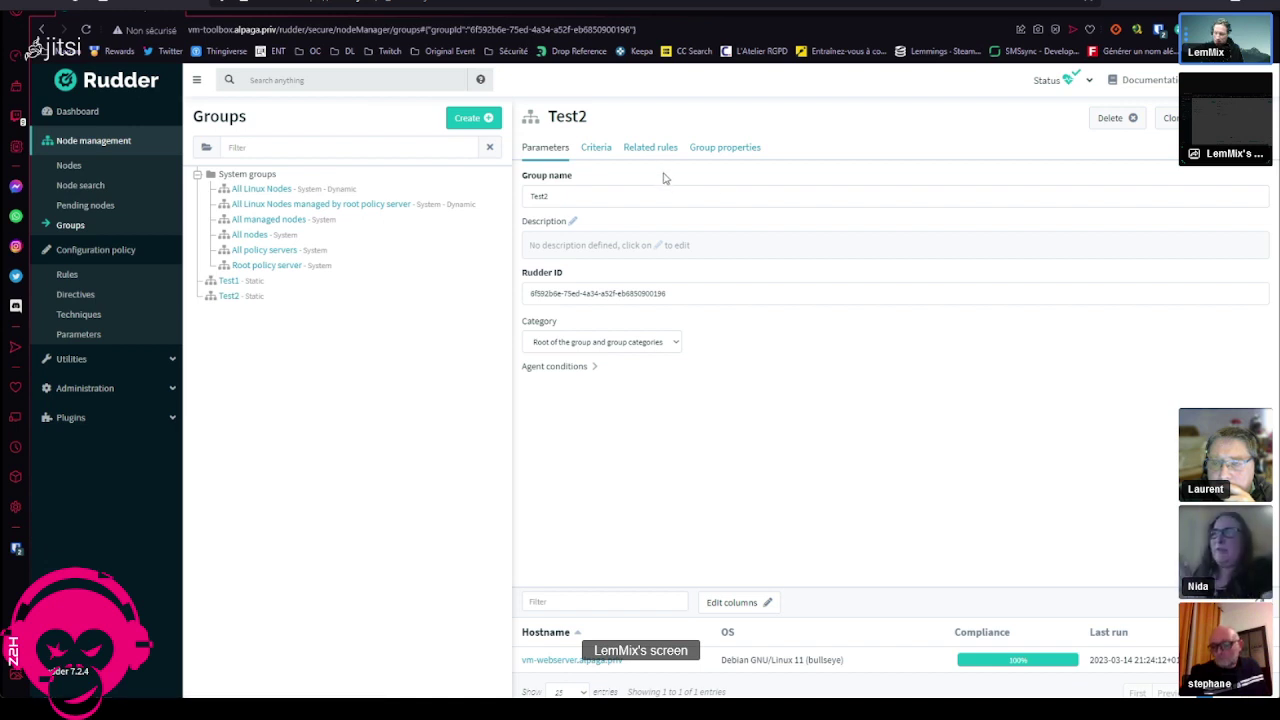
{"action": "left_click", "coordinate": [605, 148]}
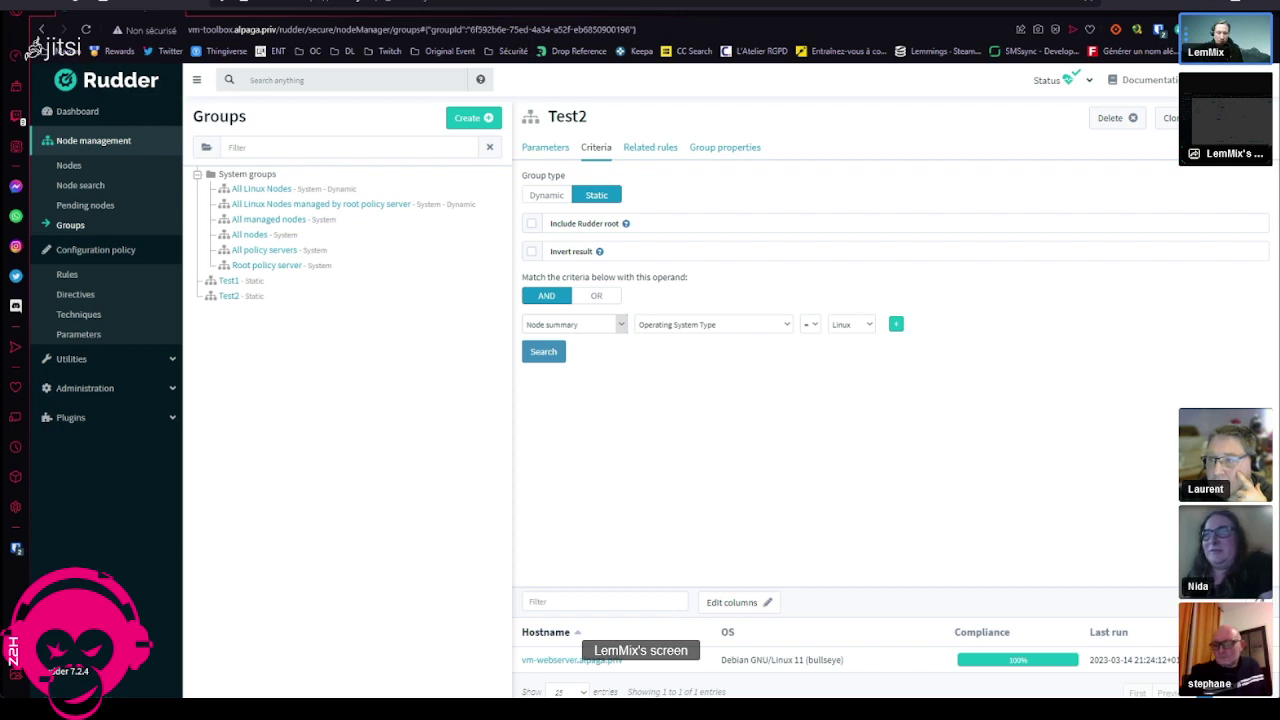
Step: Open the vm-monitoring node and browse its inventory from file systems and network interfaces through software to environment and BIOS
{"action": "left_click", "coordinate": [84, 166]}
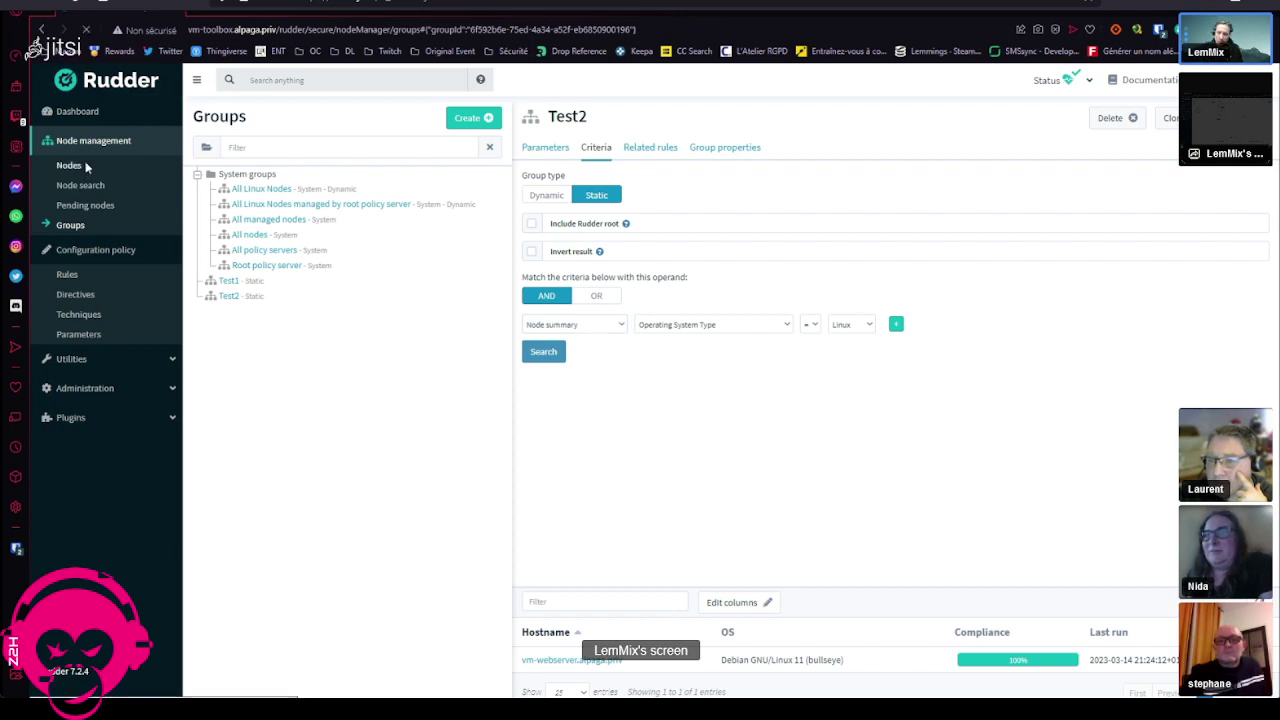
{"action": "left_click", "coordinate": [229, 209]}
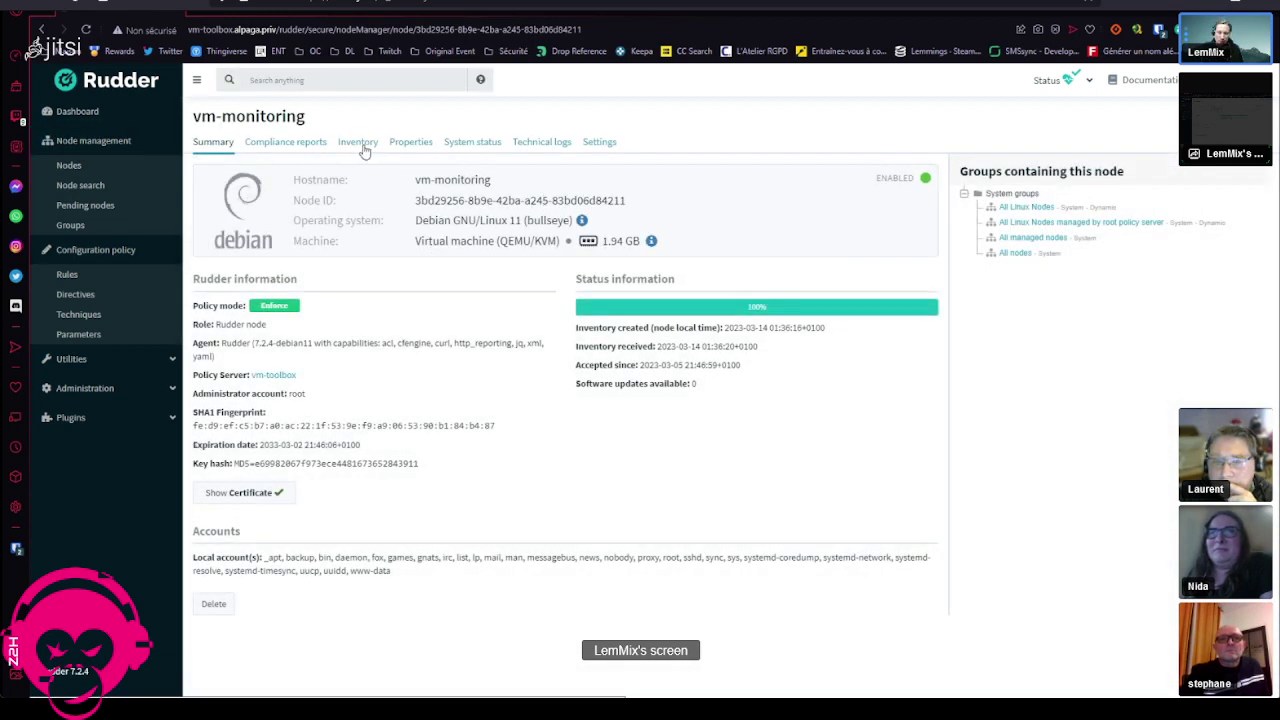
{"action": "left_click", "coordinate": [364, 149]}
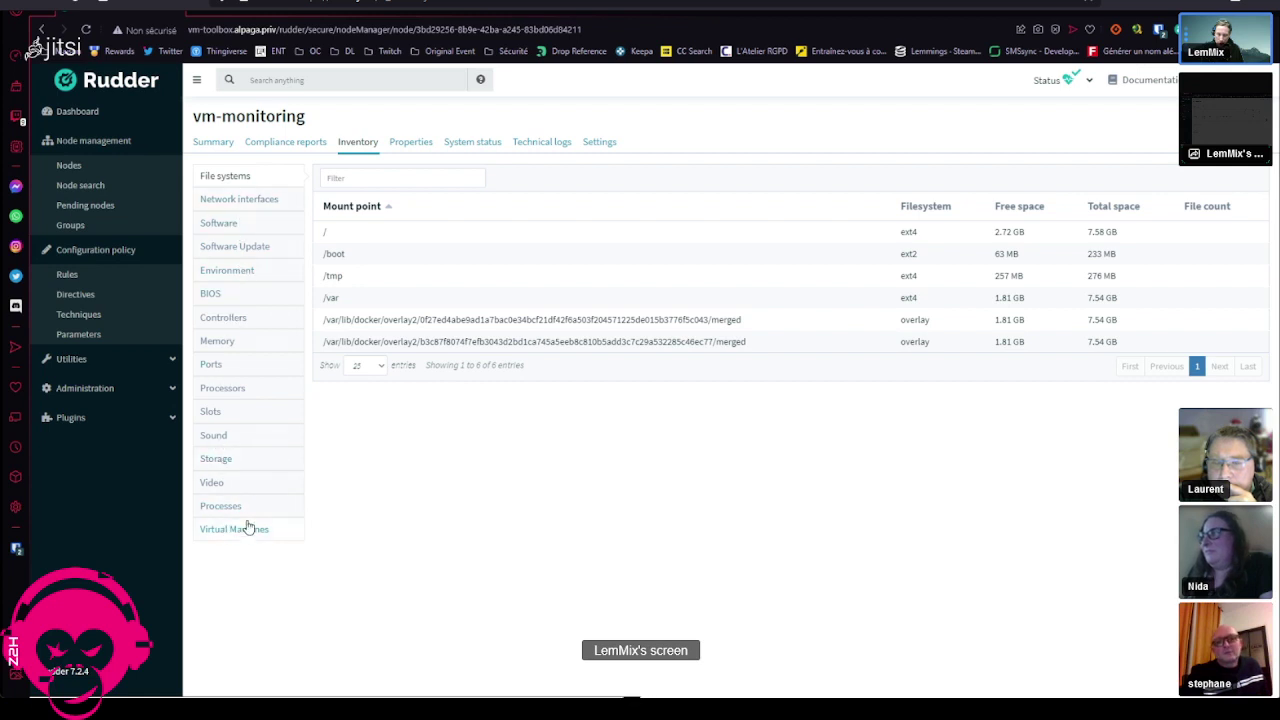
{"action": "left_click", "coordinate": [262, 204]}
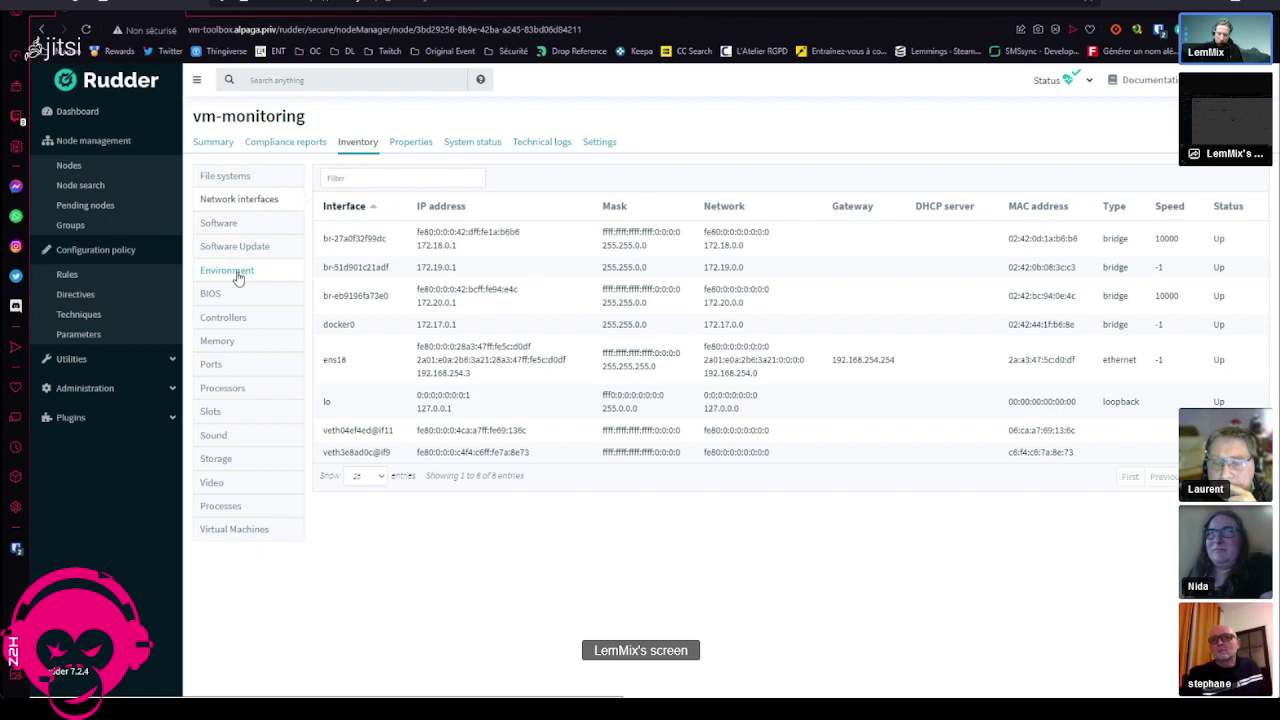
{"action": "left_click", "coordinate": [226, 224]}
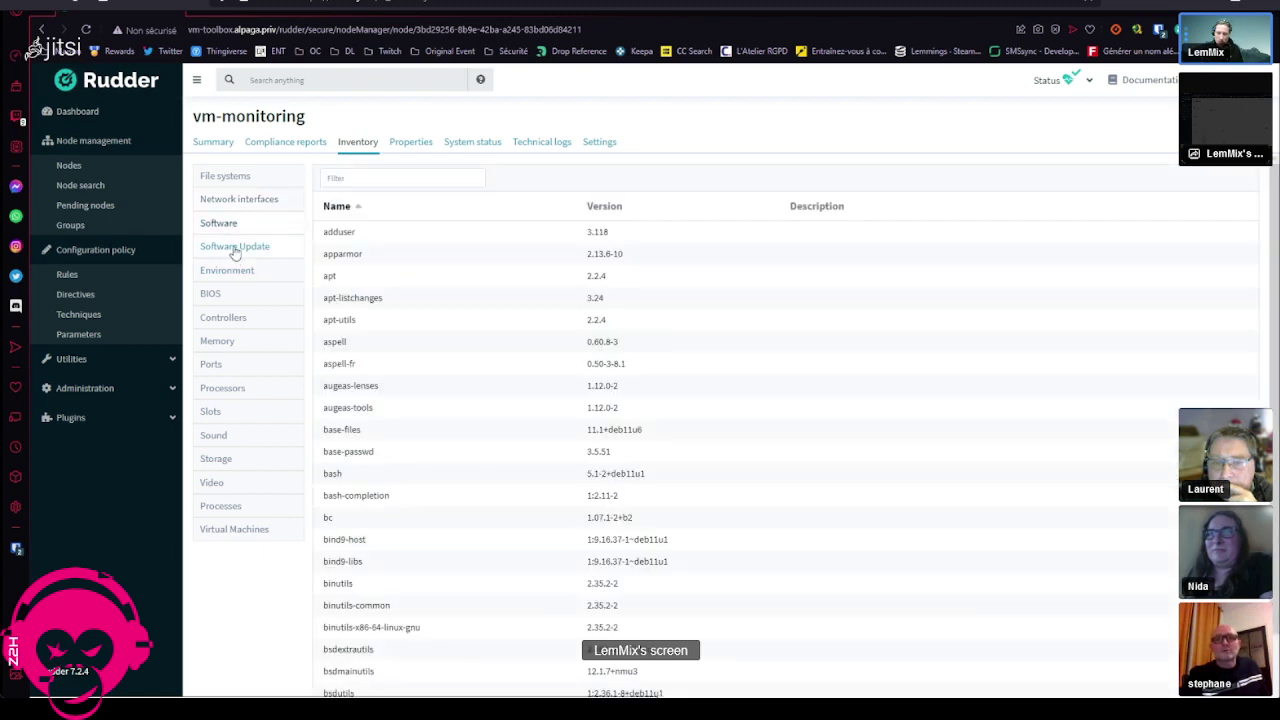
{"action": "left_click", "coordinate": [234, 250]}
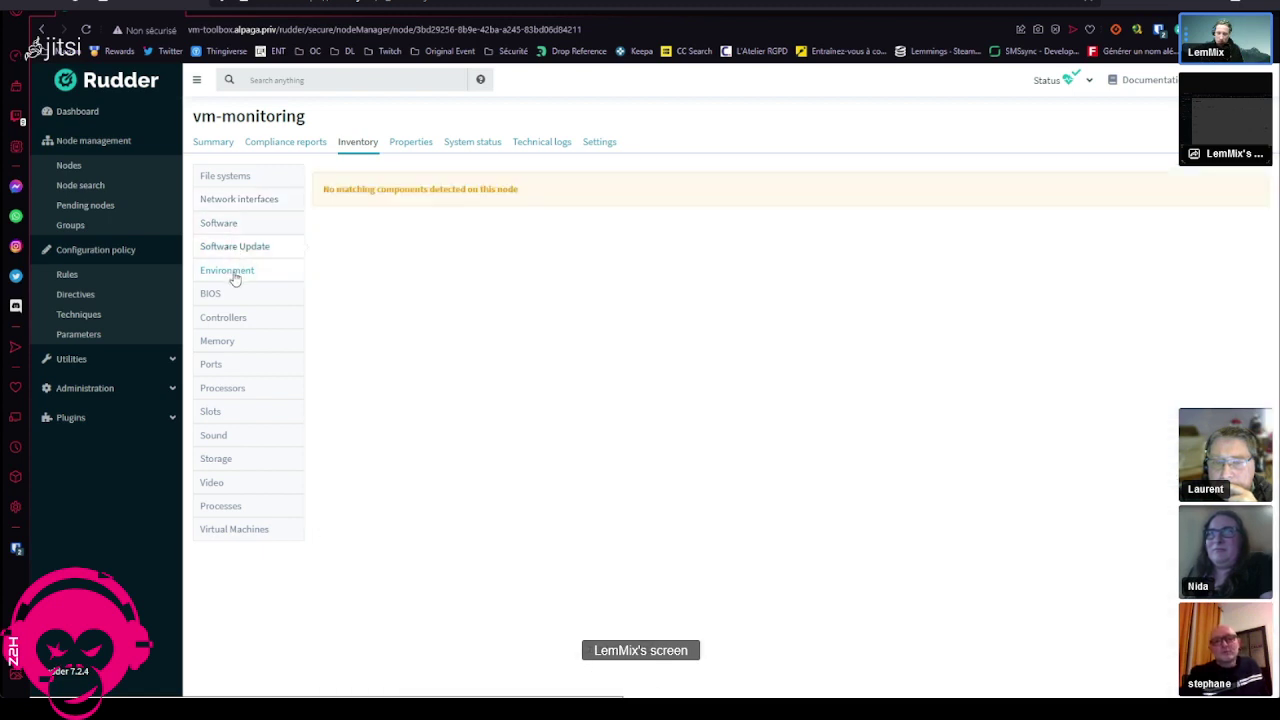
{"action": "left_click", "coordinate": [233, 276]}
{"action": "left_click", "coordinate": [229, 294]}
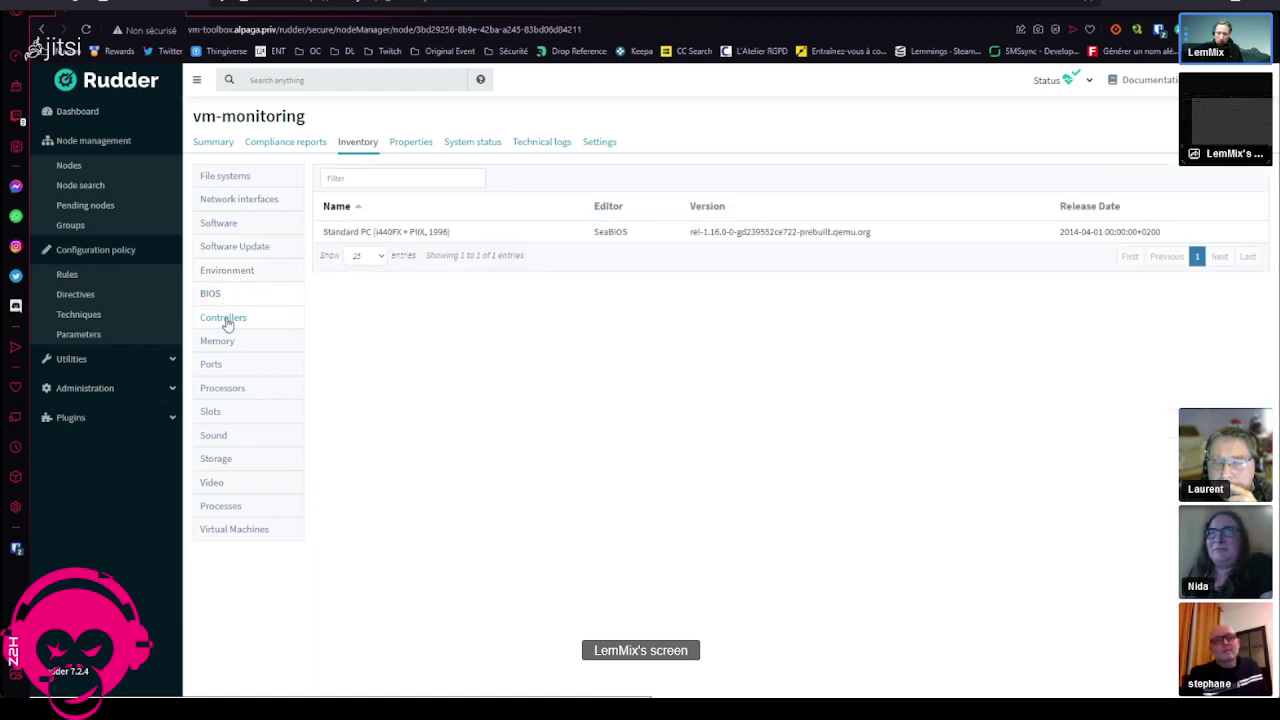
Step: Examine vm-monitoring's software updates, memory, ports, slots, storage, processes and virtual machines in the inventory
{"action": "left_click", "coordinate": [235, 248]}
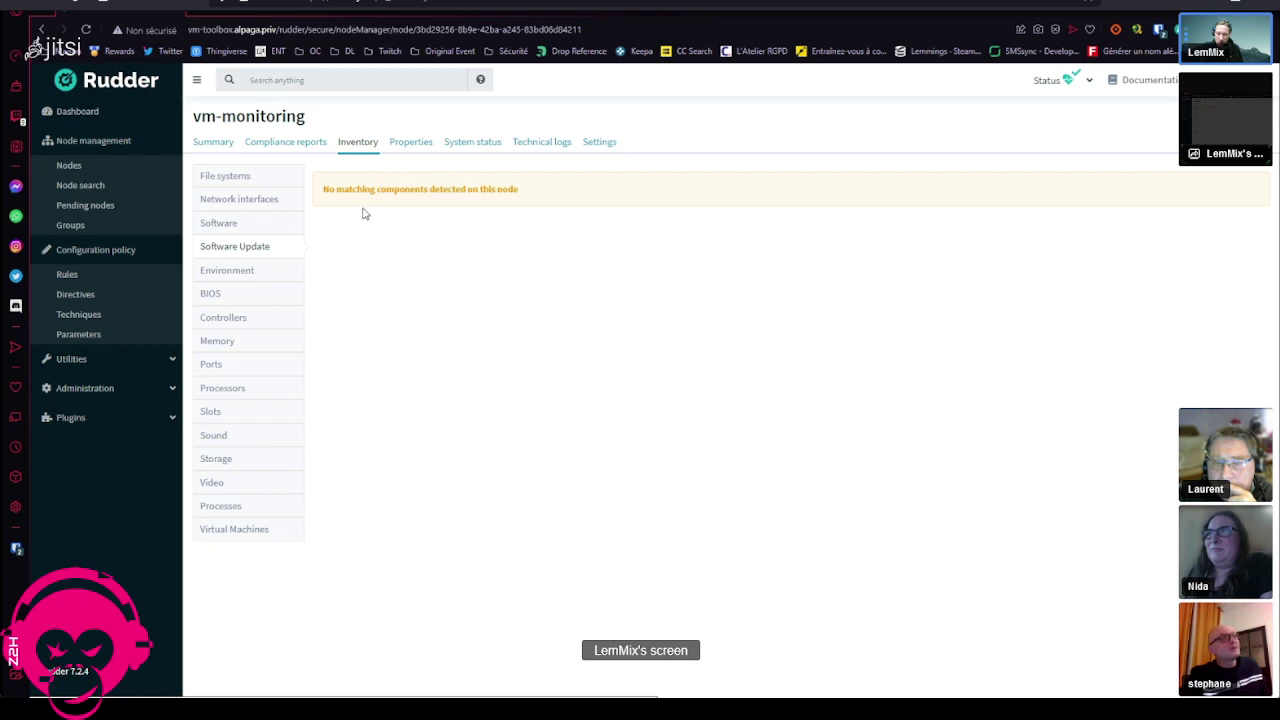
{"action": "left_click", "coordinate": [210, 295]}
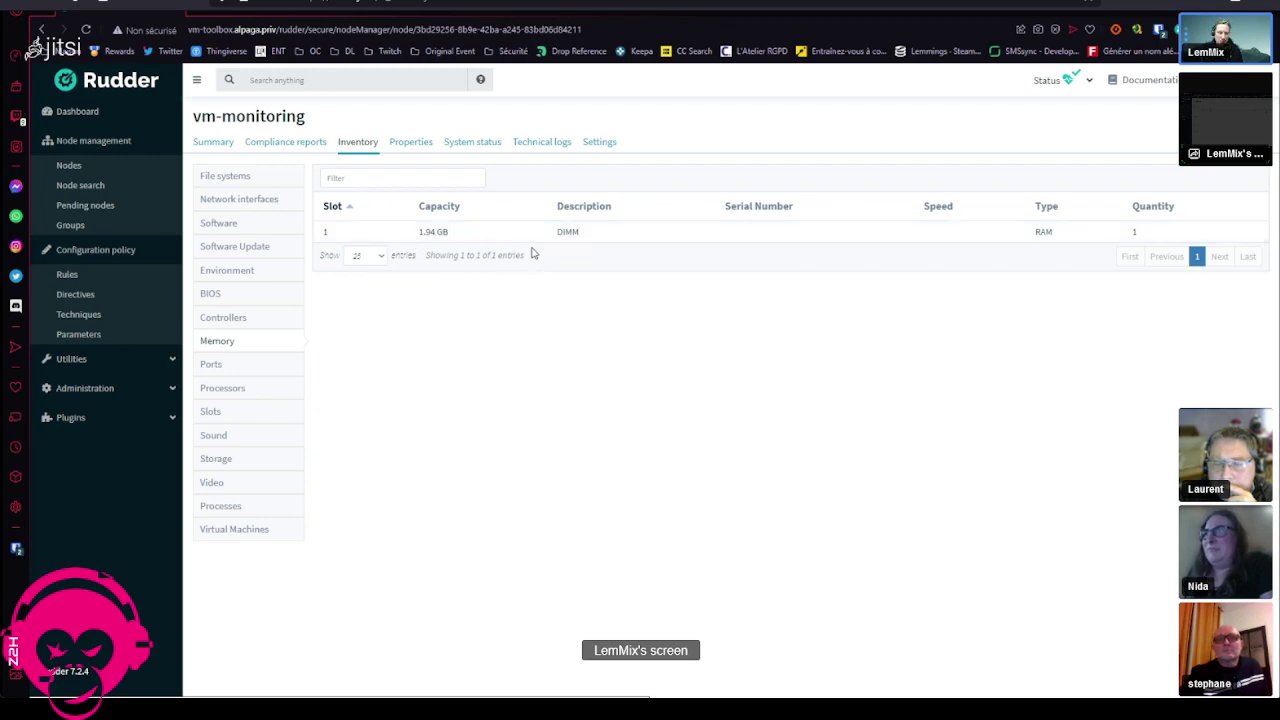
{"action": "left_click", "coordinate": [237, 386]}
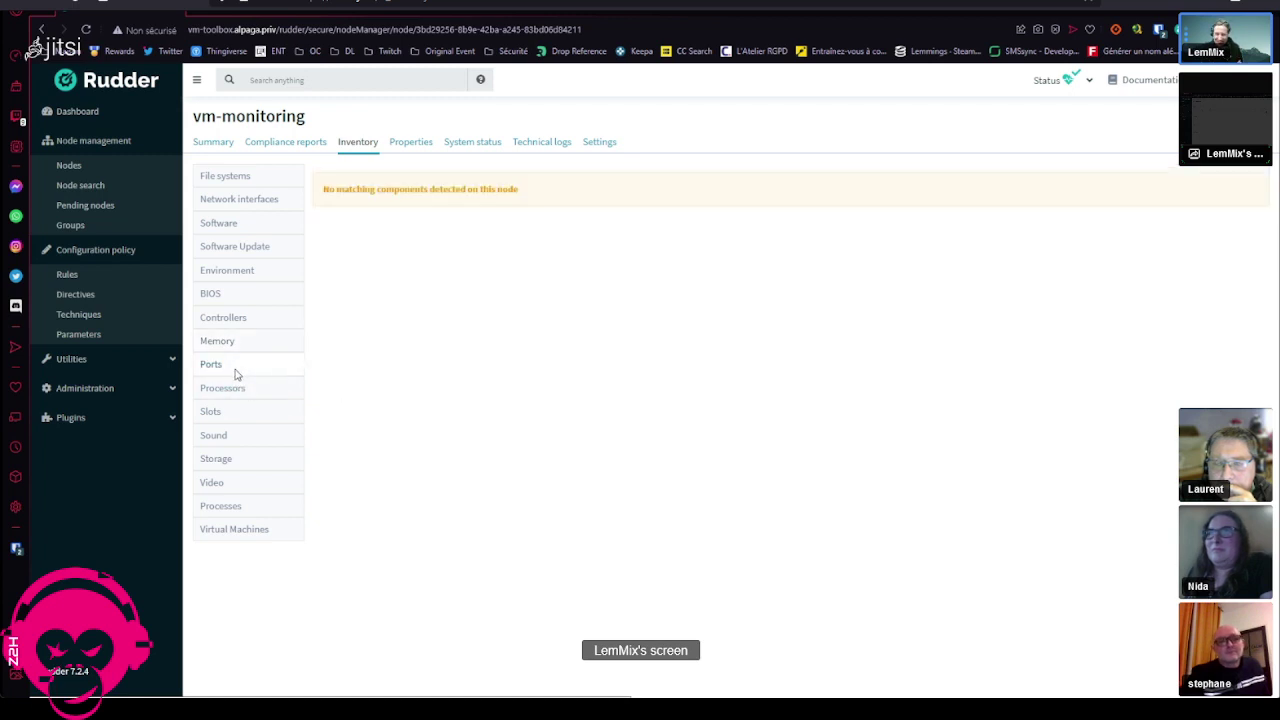
{"action": "left_click", "coordinate": [242, 413]}
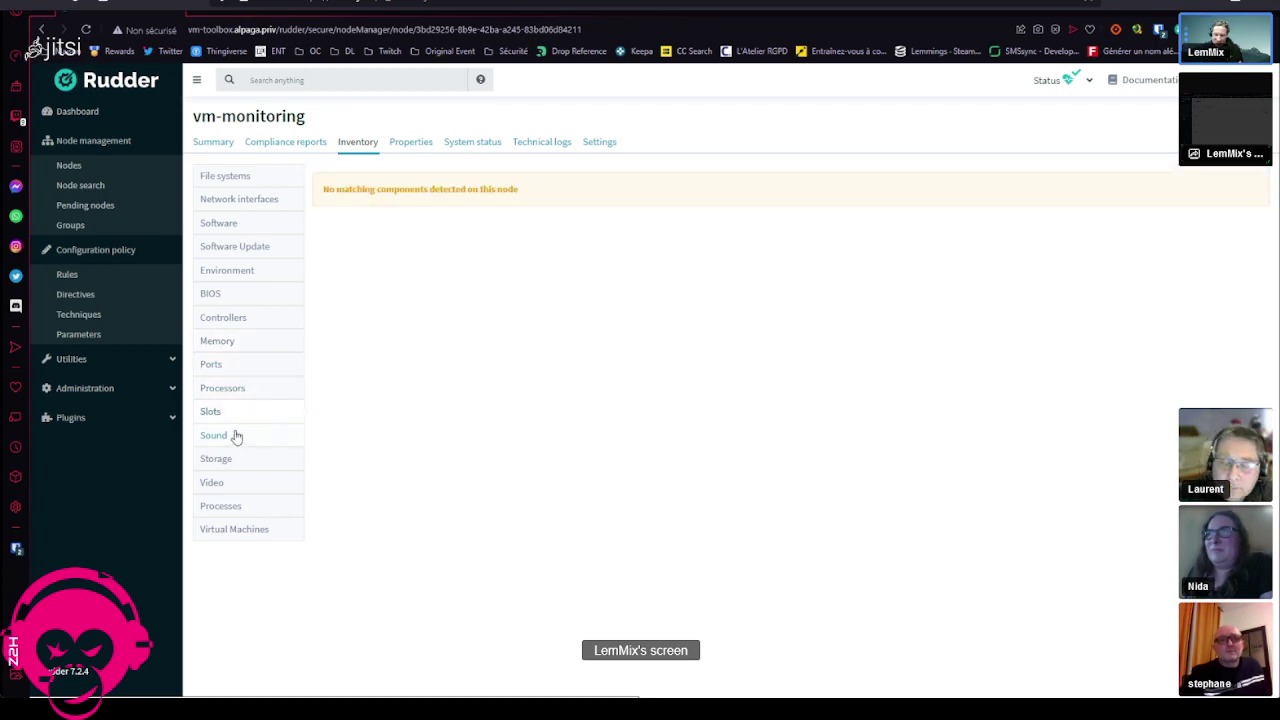
{"action": "left_click", "coordinate": [237, 457]}
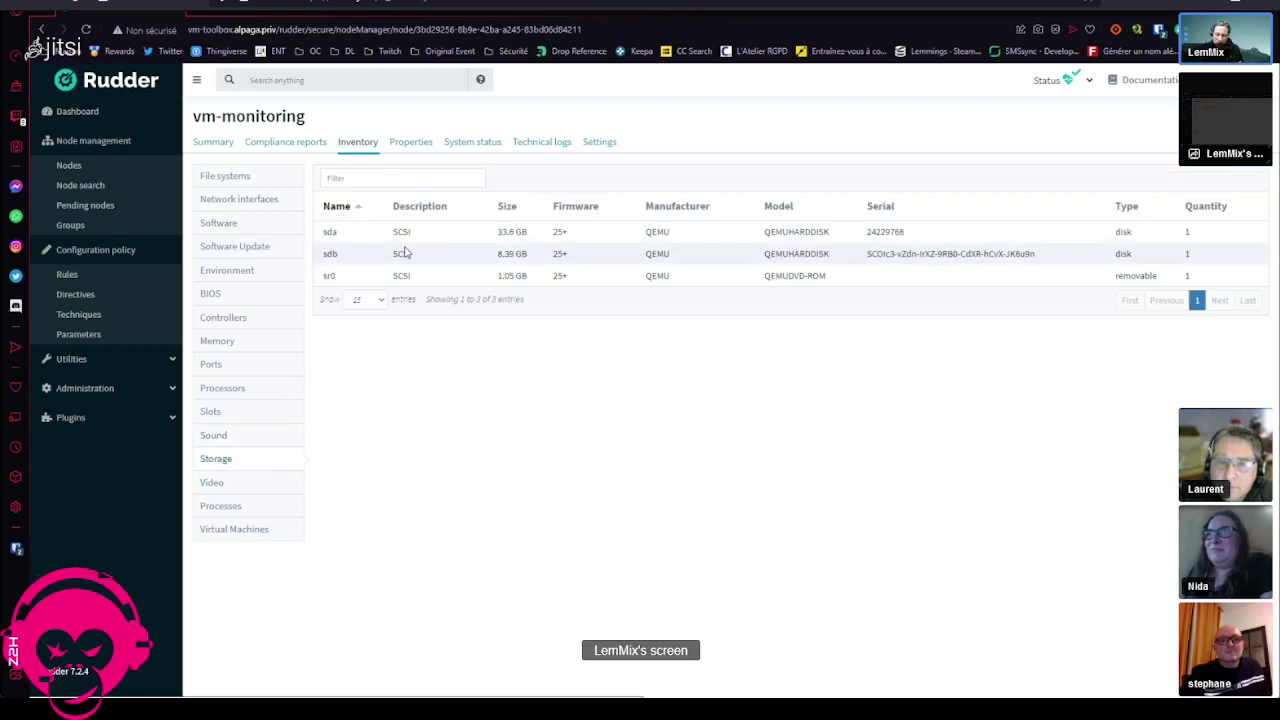
{"action": "left_click", "coordinate": [222, 506]}
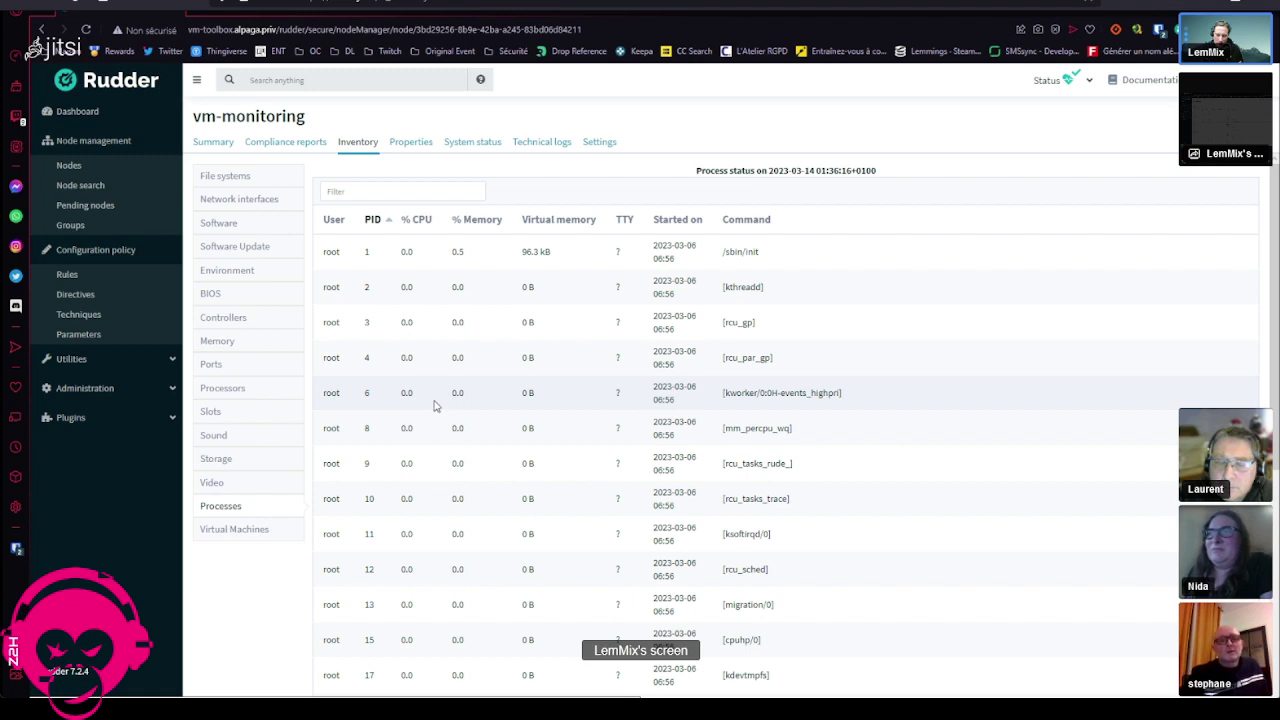
{"action": "left_click", "coordinate": [255, 531]}
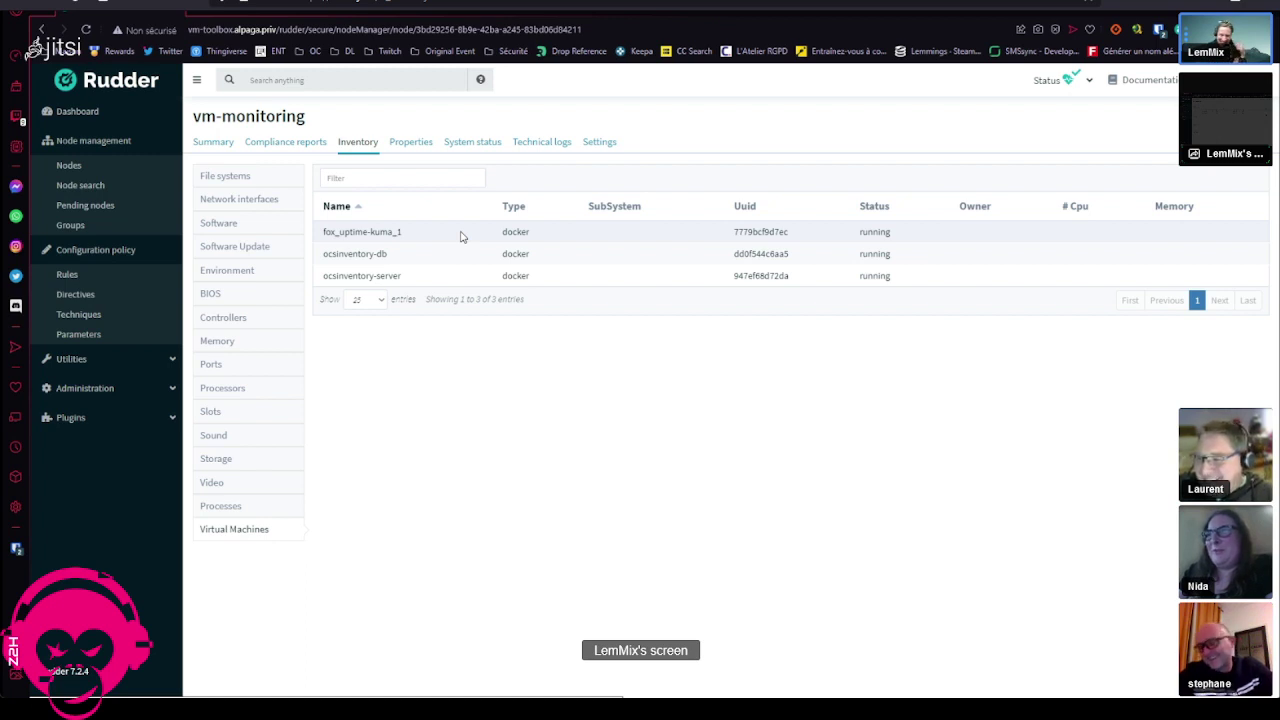
Step: Check the plugin information page, the dashboard's global compliance overview and the list of nodes
{"action": "left_click", "coordinate": [68, 417]}
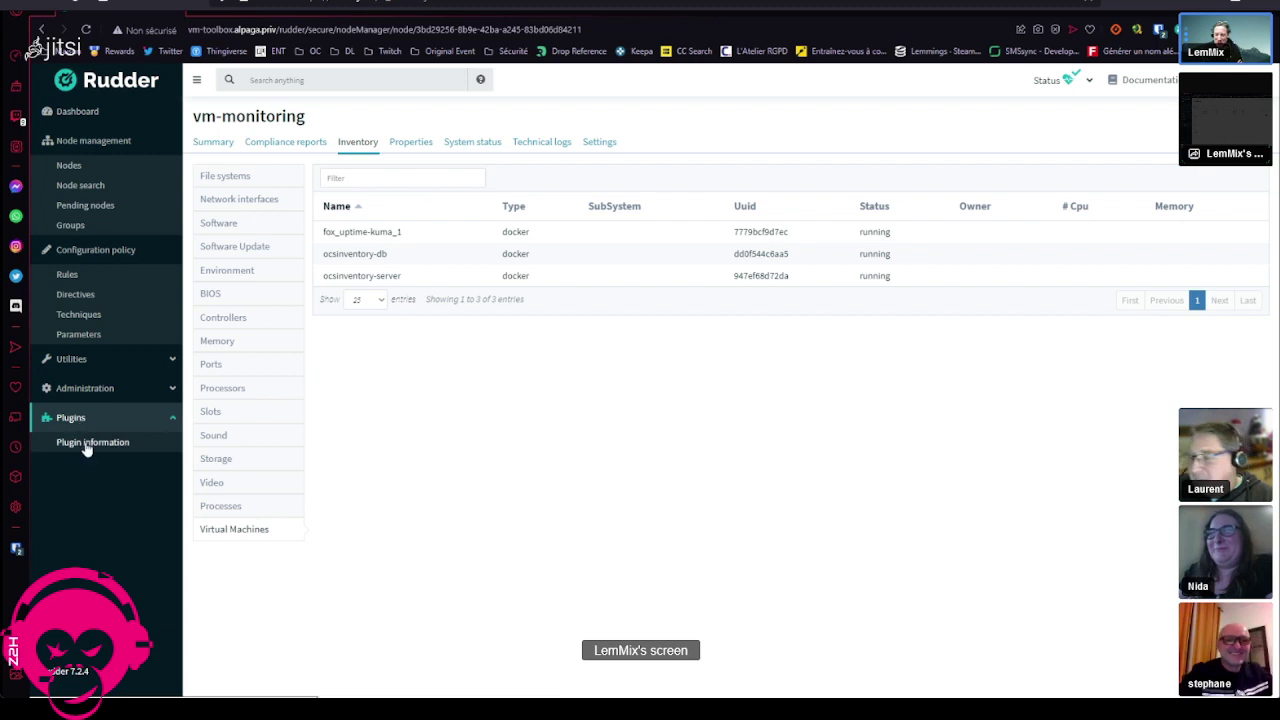
{"action": "left_click", "coordinate": [87, 444]}
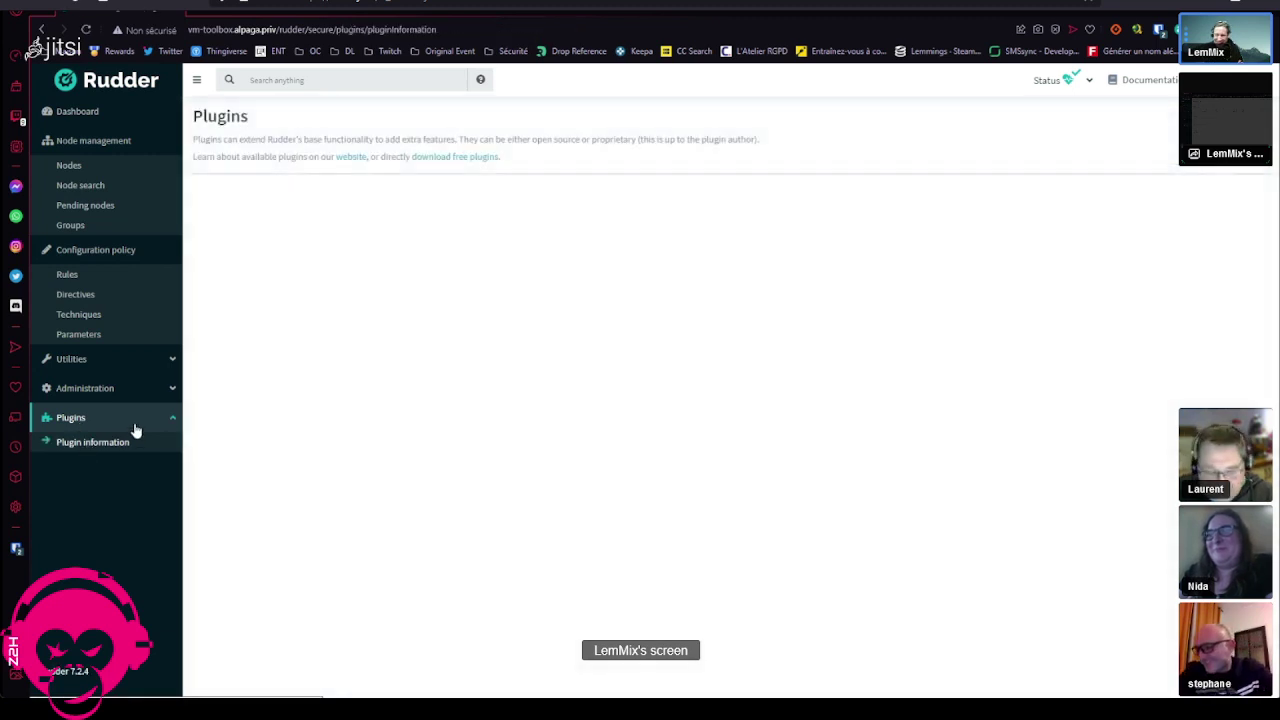
{"action": "left_click", "coordinate": [86, 118]}
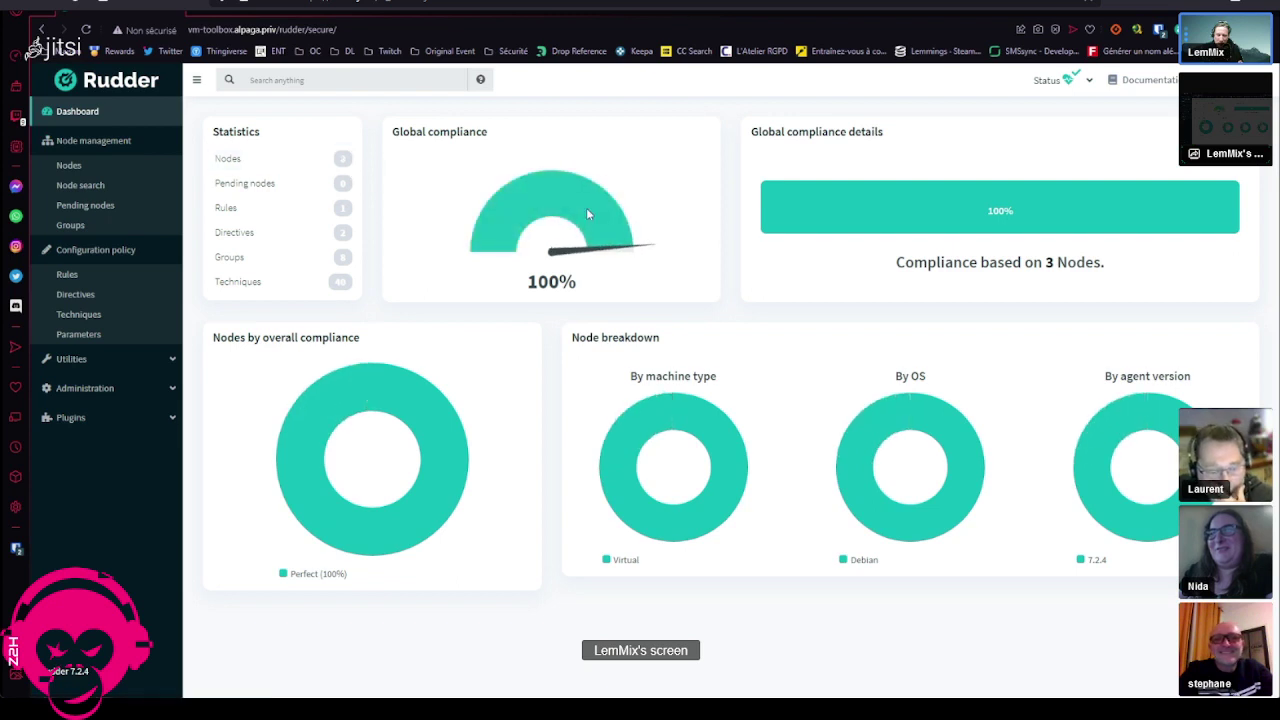
{"action": "left_click", "coordinate": [106, 168]}
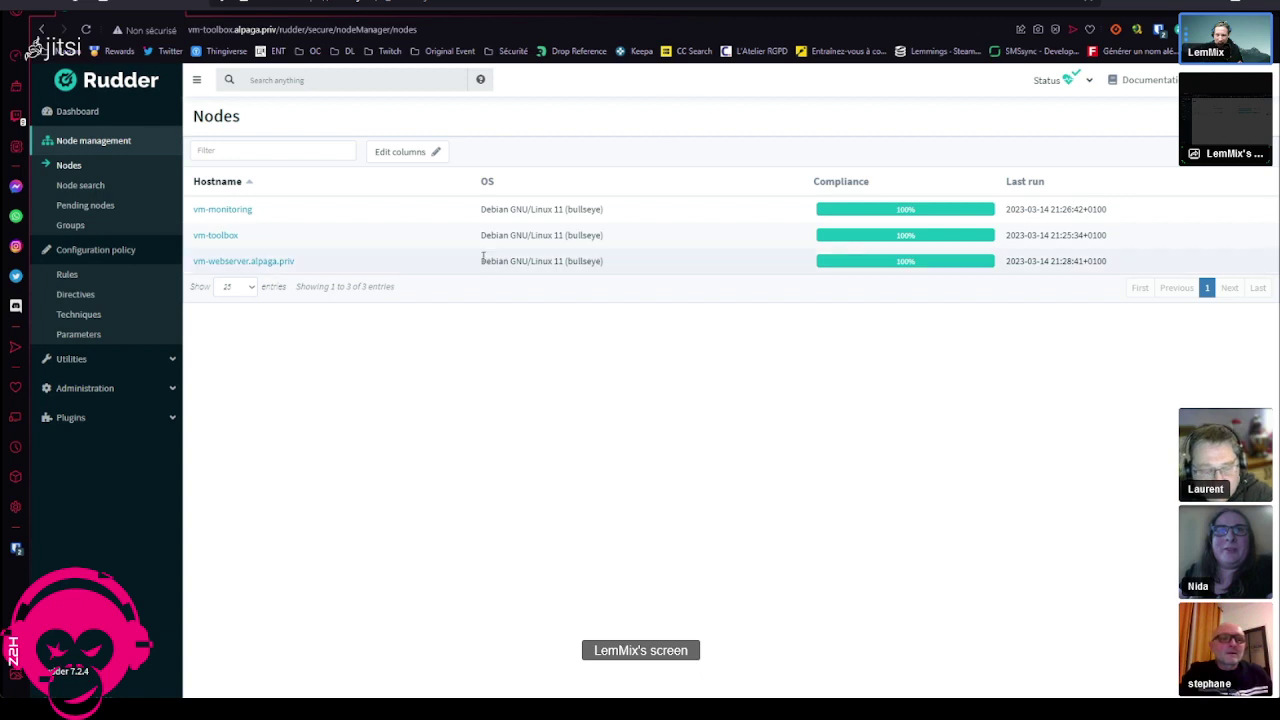
Step: From the plugin information page, open the free plugins repository, view its 7.3 folder and return to the version list
{"action": "left_click", "coordinate": [126, 420]}
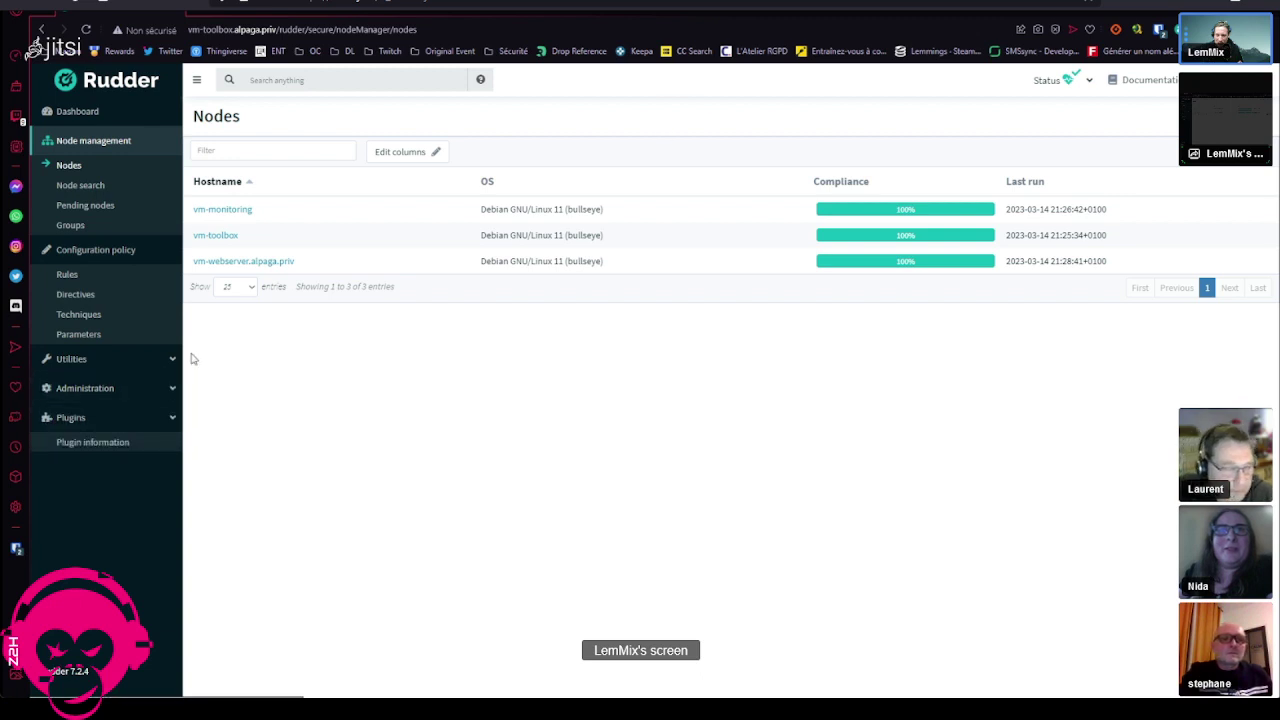
{"action": "left_click", "coordinate": [105, 448]}
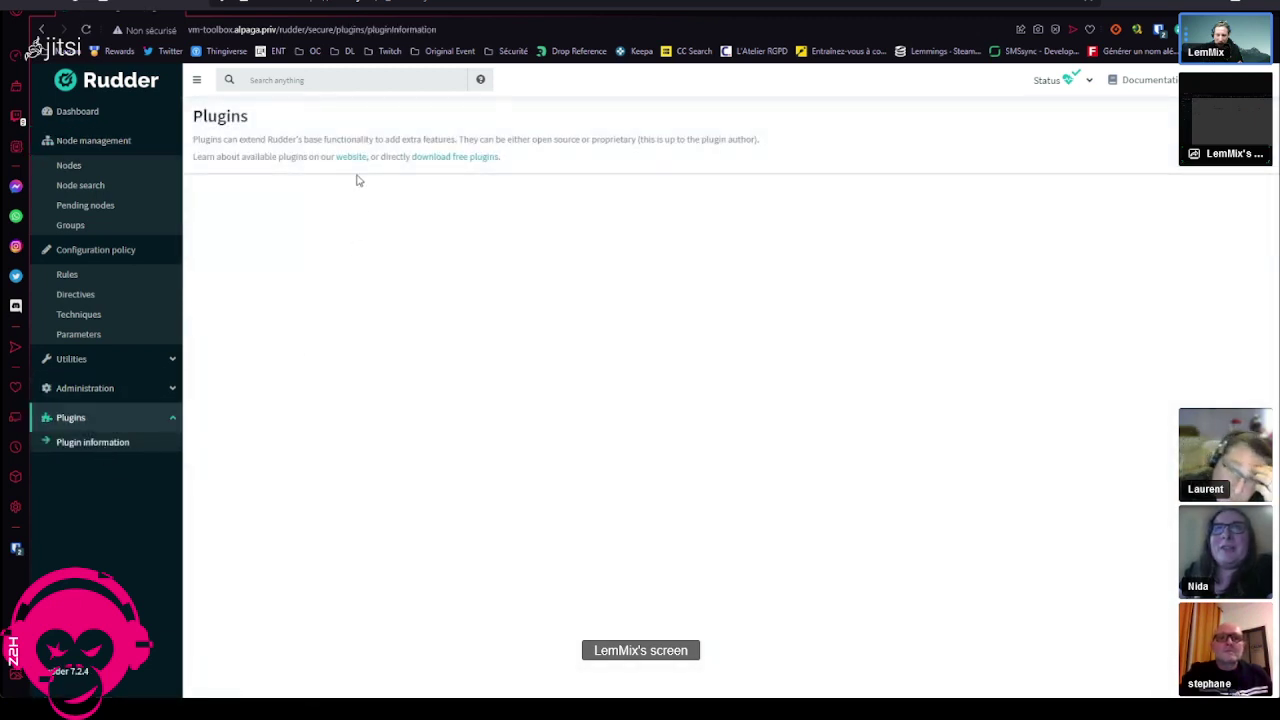
{"action": "left_click", "coordinate": [428, 160]}
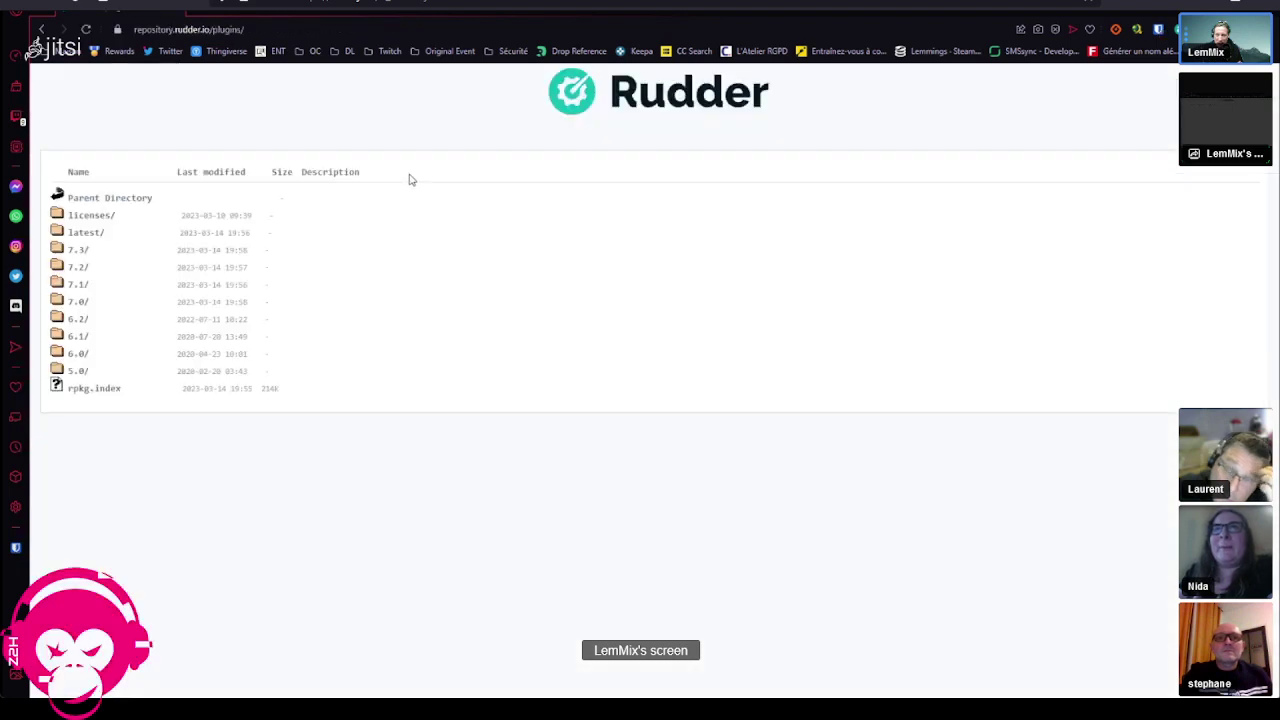
{"action": "left_click", "coordinate": [87, 252]}
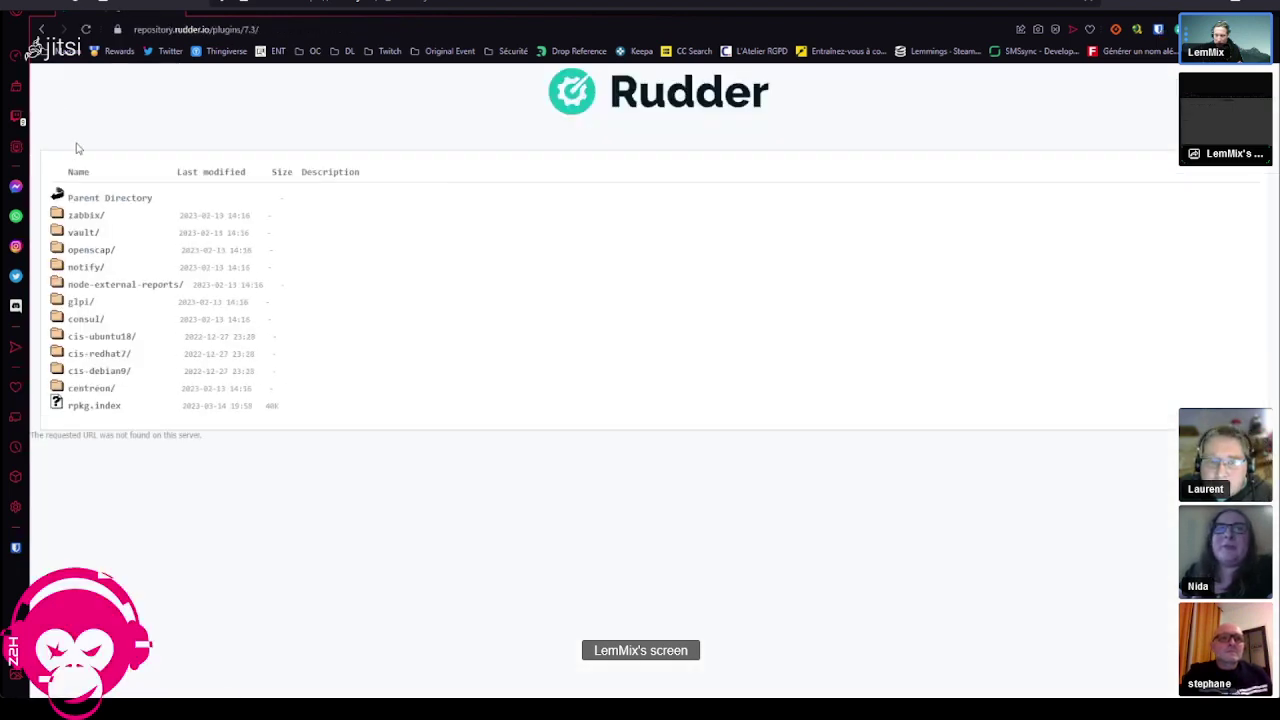
{"action": "left_click", "coordinate": [41, 29]}
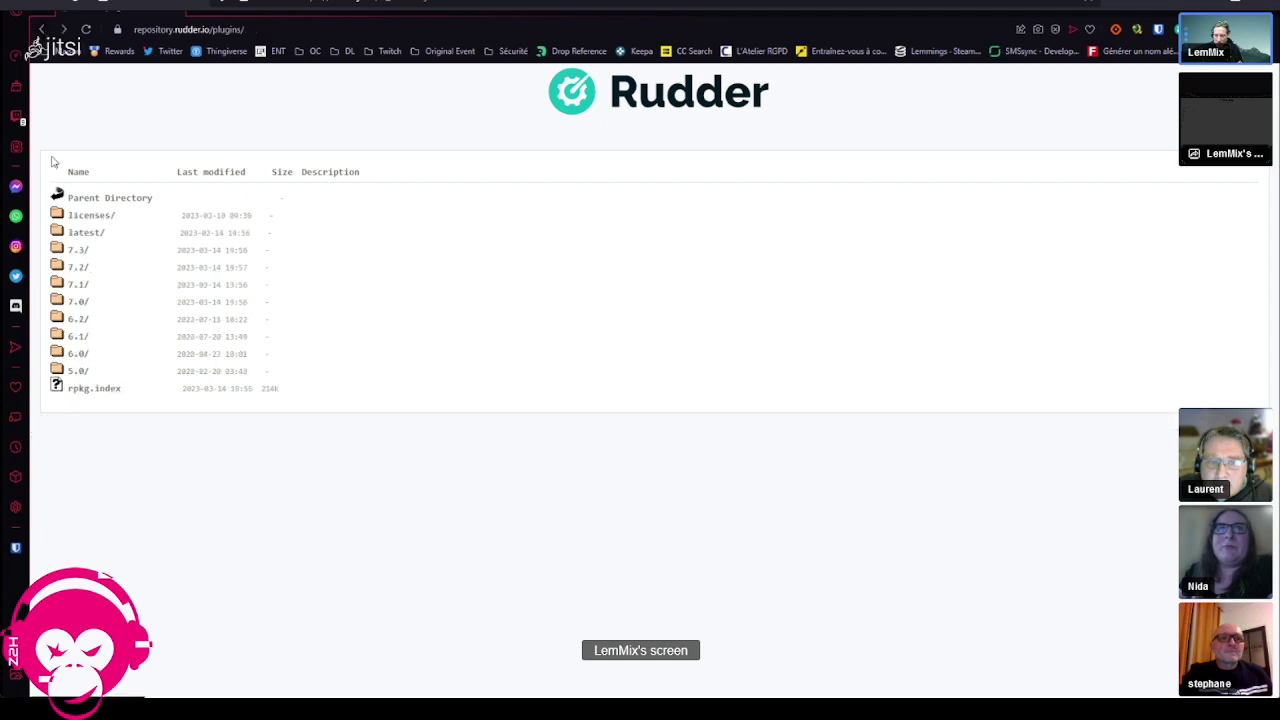
Step: Browse the 7.2 vault plugin's release packages and go back up to the root of the Rudder repository
{"action": "left_click", "coordinate": [78, 267]}
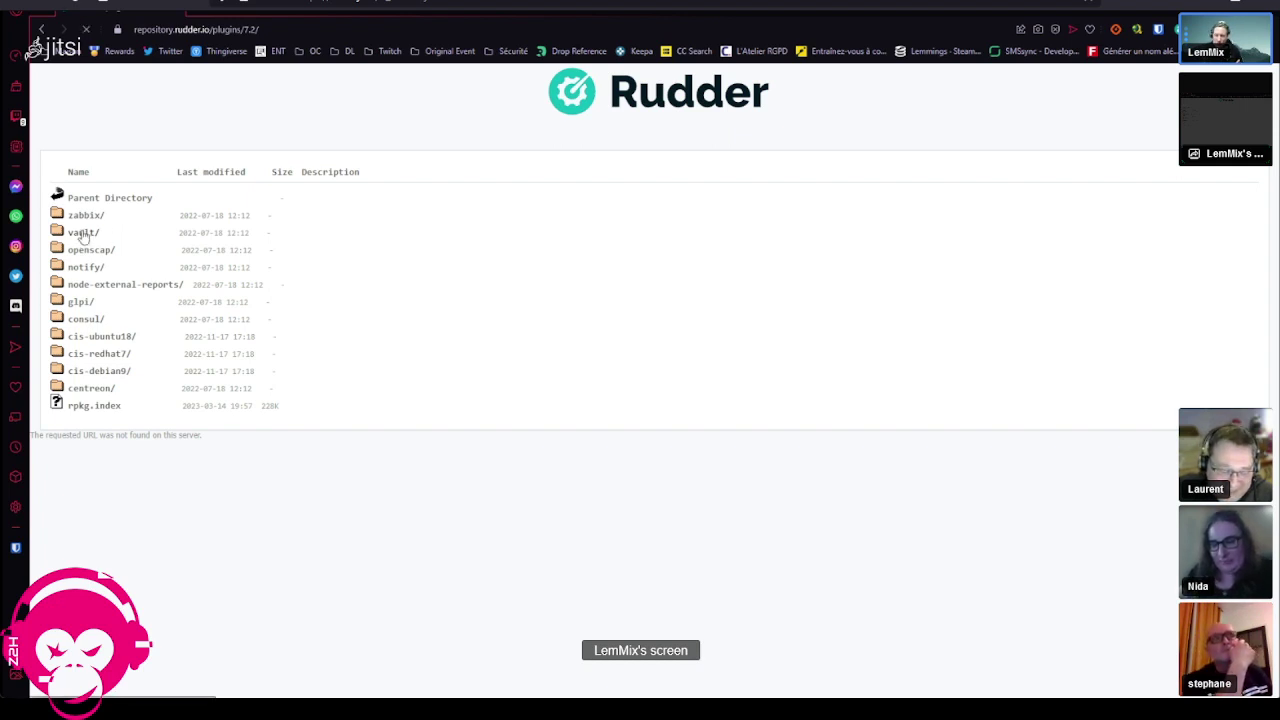
{"action": "left_click", "coordinate": [86, 233]}
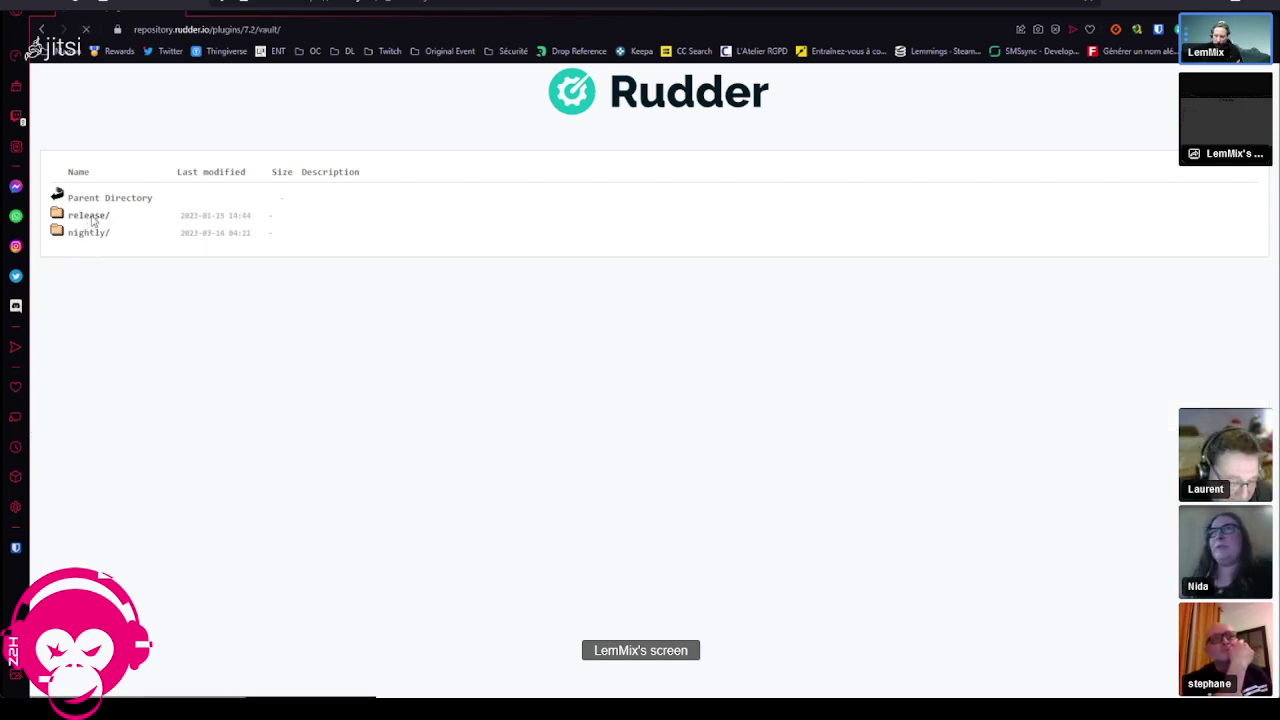
{"action": "left_click", "coordinate": [90, 216]}
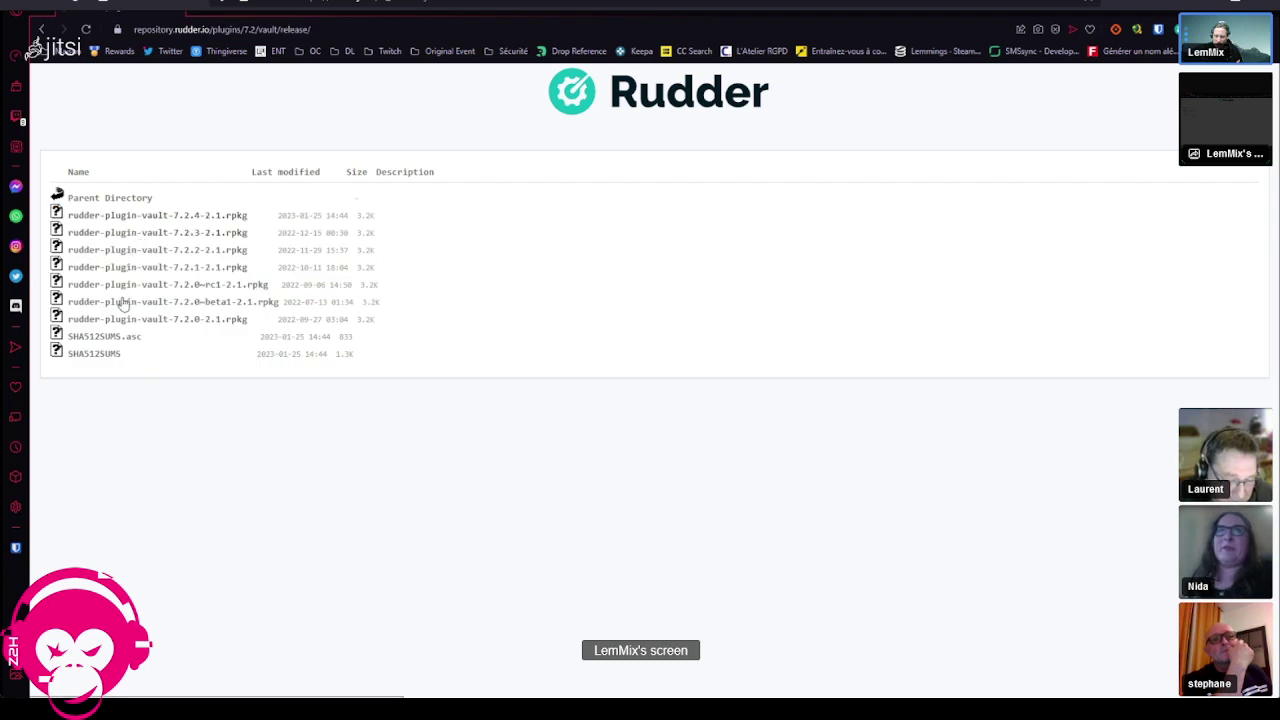
{"action": "left_click", "coordinate": [103, 198]}
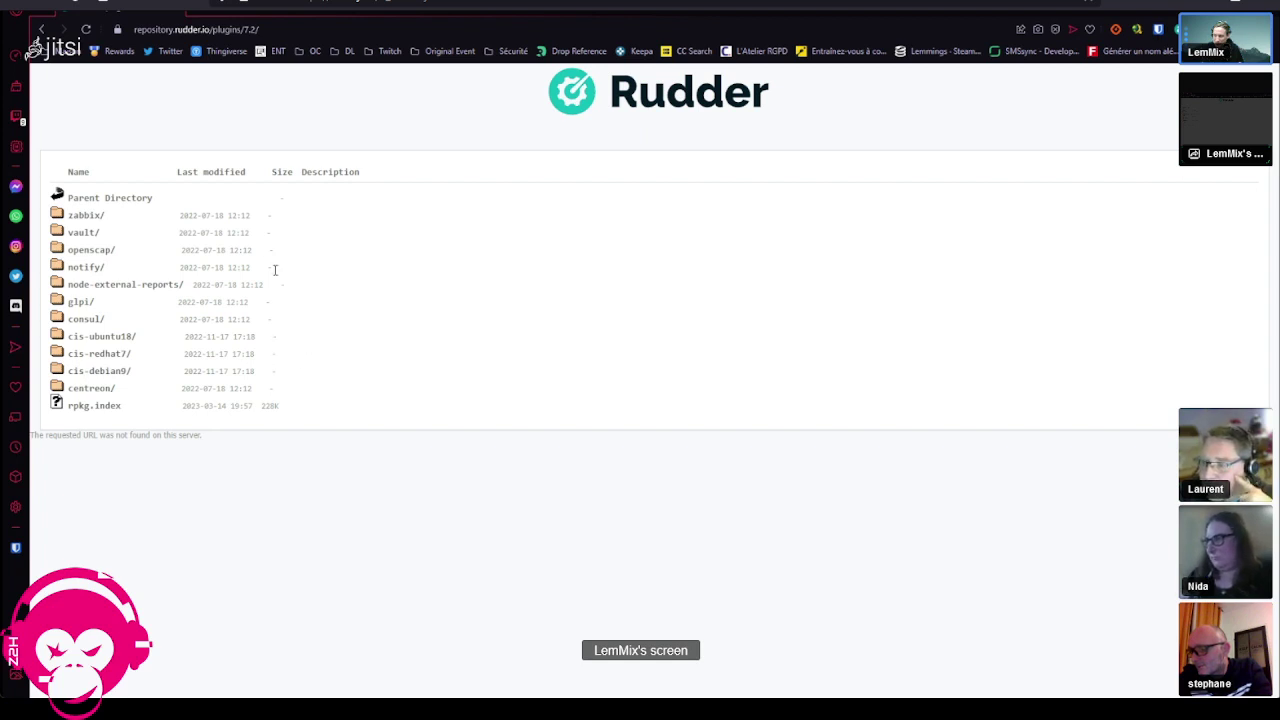
{"action": "left_click", "coordinate": [92, 198]}
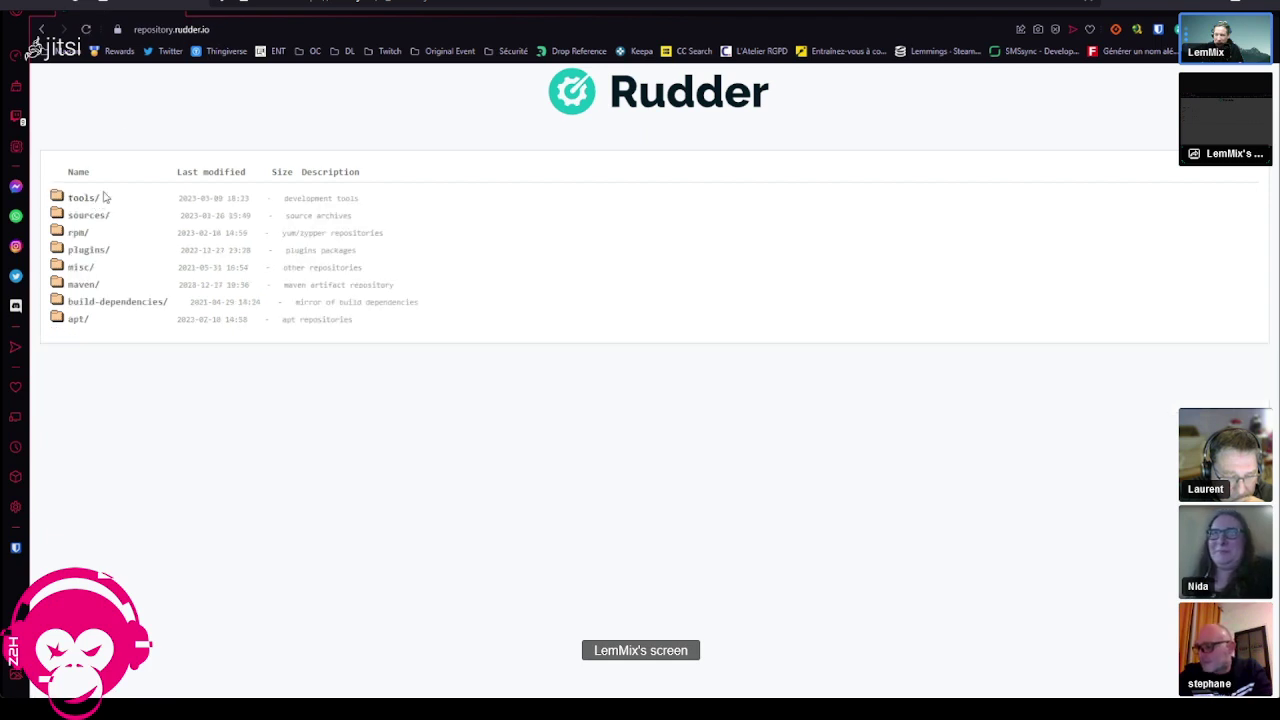
Step: Go back from the Rudder repository root through the vault folders to the 7.2 plugins folder
{"action": "left_click", "coordinate": [43, 30]}
{"action": "left_click", "coordinate": [43, 30]}
{"action": "left_click", "coordinate": [43, 30]}
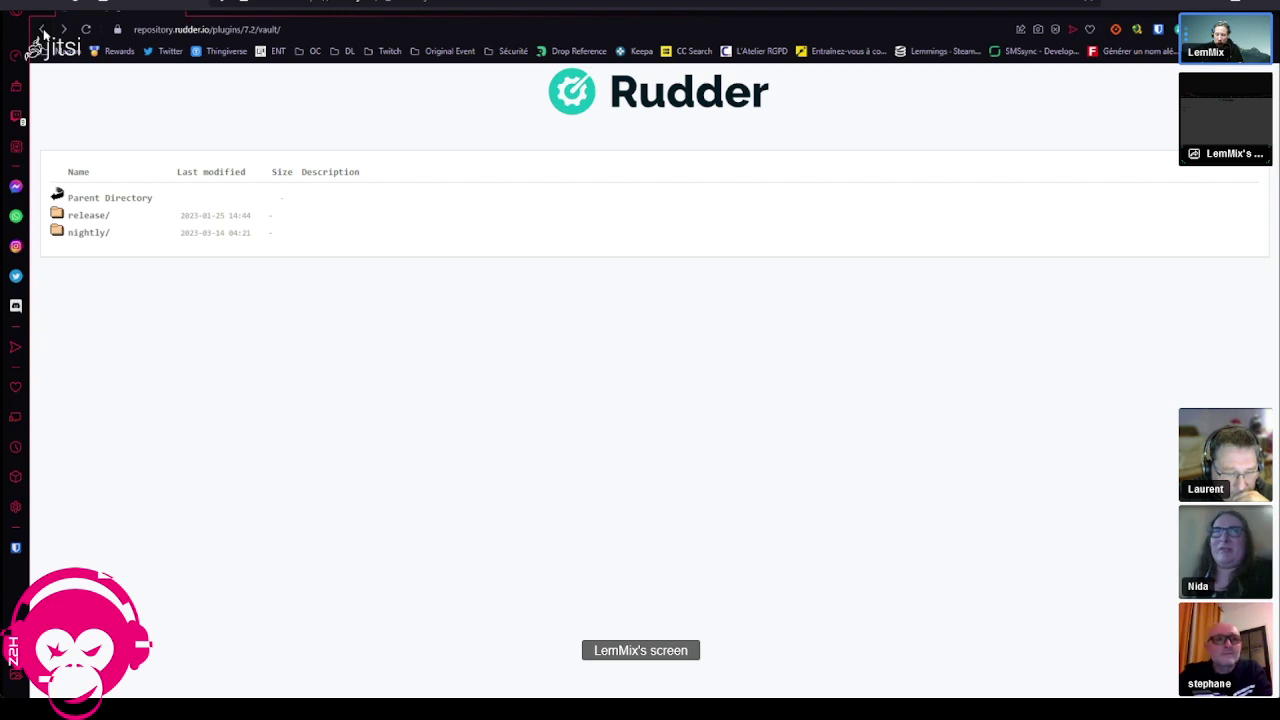
{"action": "left_click", "coordinate": [43, 30]}
{"action": "left_click", "coordinate": [43, 30]}
{"action": "left_click", "coordinate": [43, 30]}
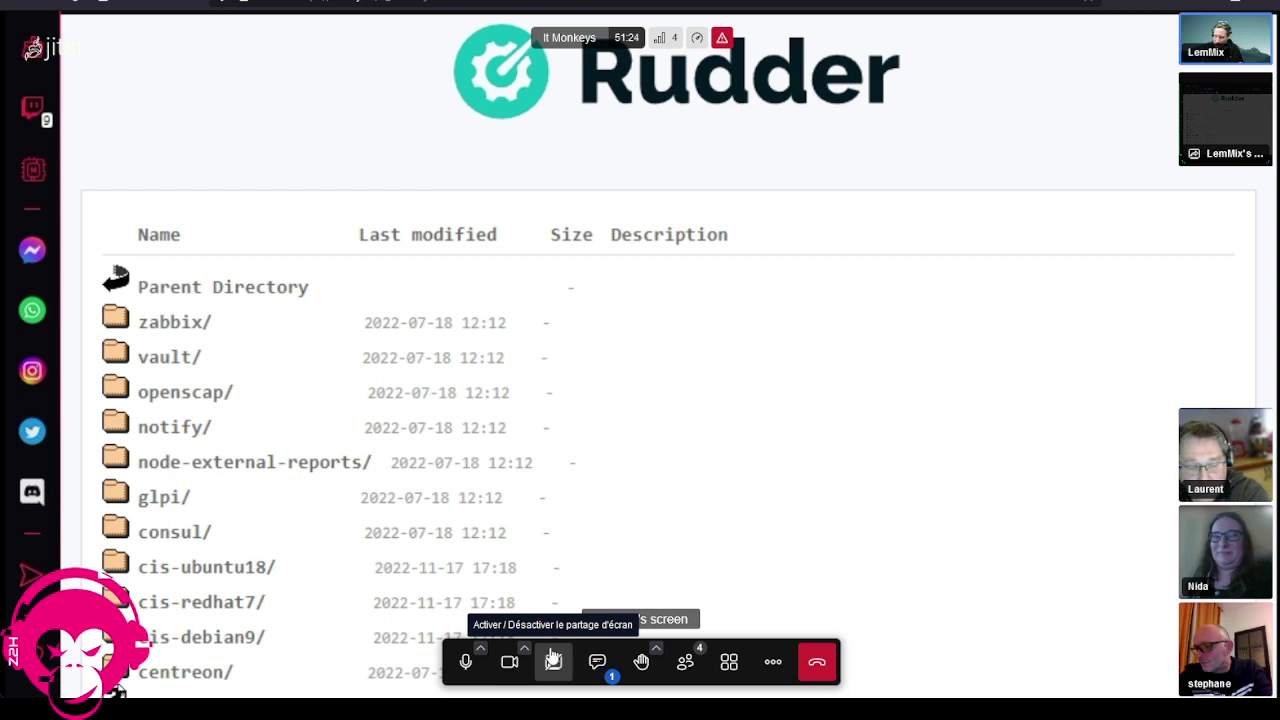
Step: In the Jitsi meeting, toggle off the screen sharing and switch the participants to tile view
{"action": "left_click", "coordinate": [552, 658]}
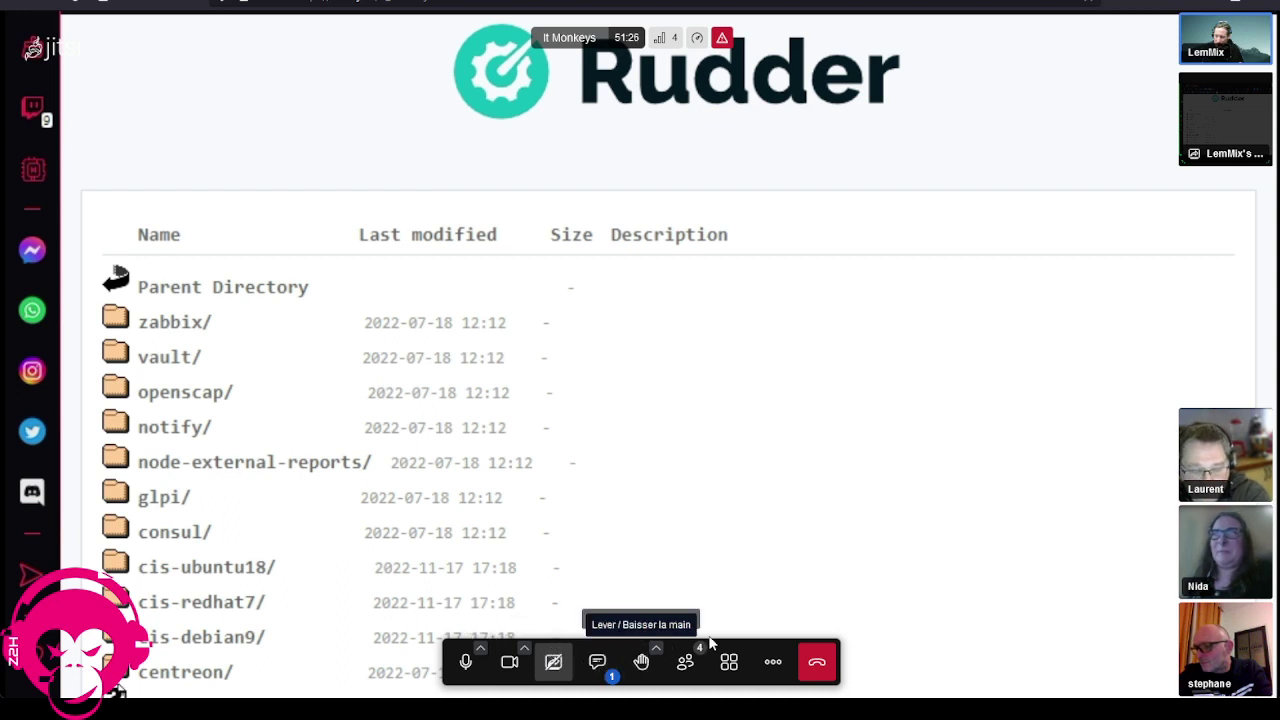
{"action": "left_click", "coordinate": [731, 663]}
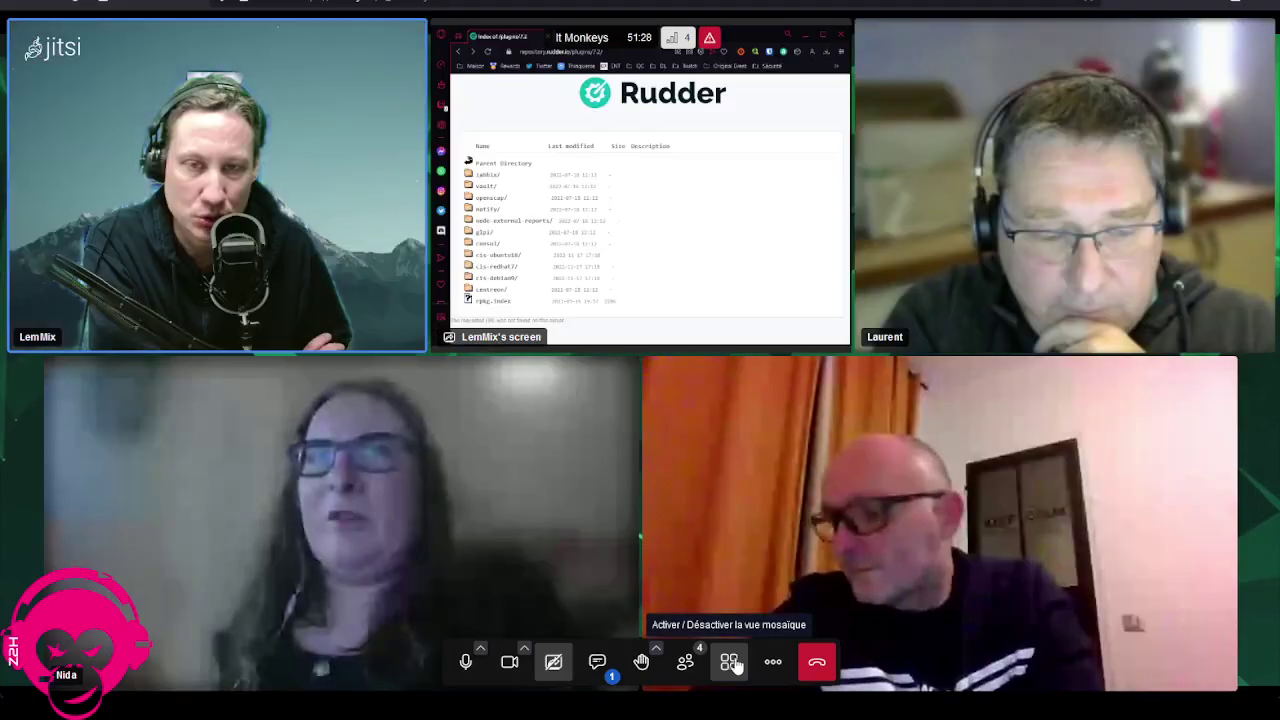
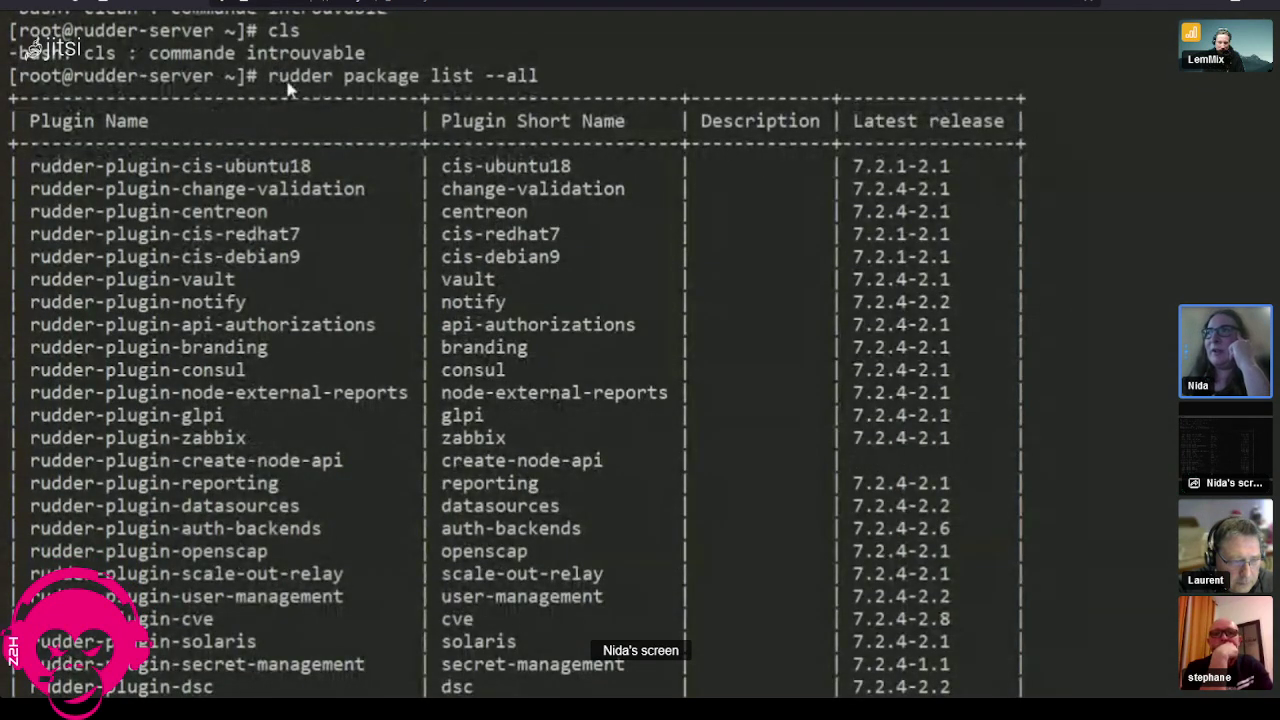
Step: In the server terminal, highlight the rudder package list --all command and the cis-ubuntu18, cis-redhat7, cis-debian9 and cve plugin rows
{"action": "left_click_drag", "start_coordinate": [271, 80], "coordinate": [542, 75]}
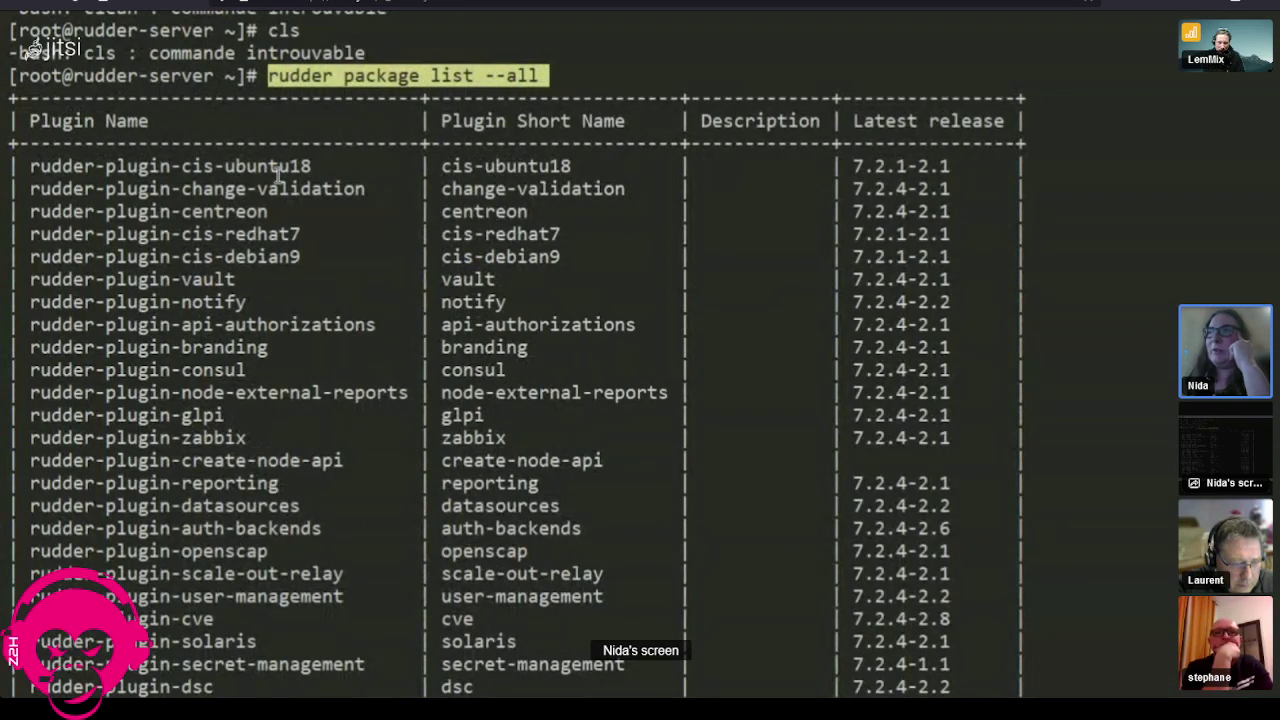
{"action": "key", "text": "ctrl+c"}
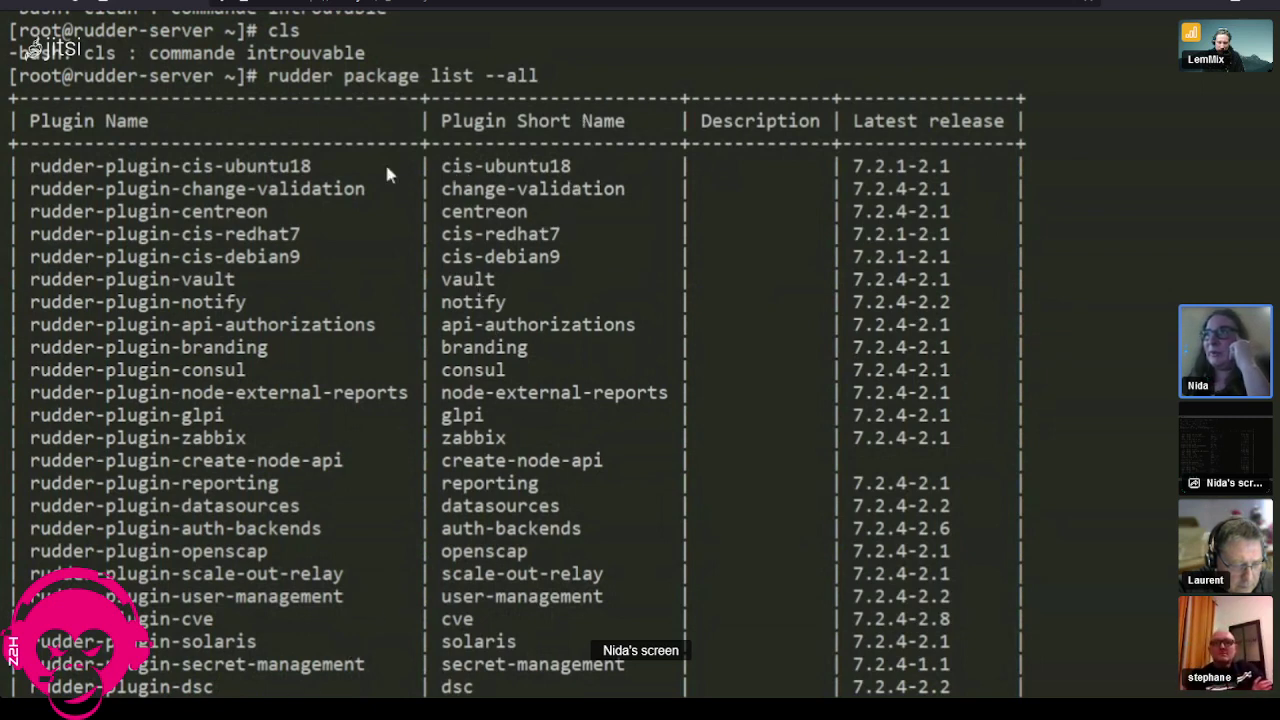
{"action": "left_click_drag", "start_coordinate": [28, 172], "coordinate": [960, 160]}
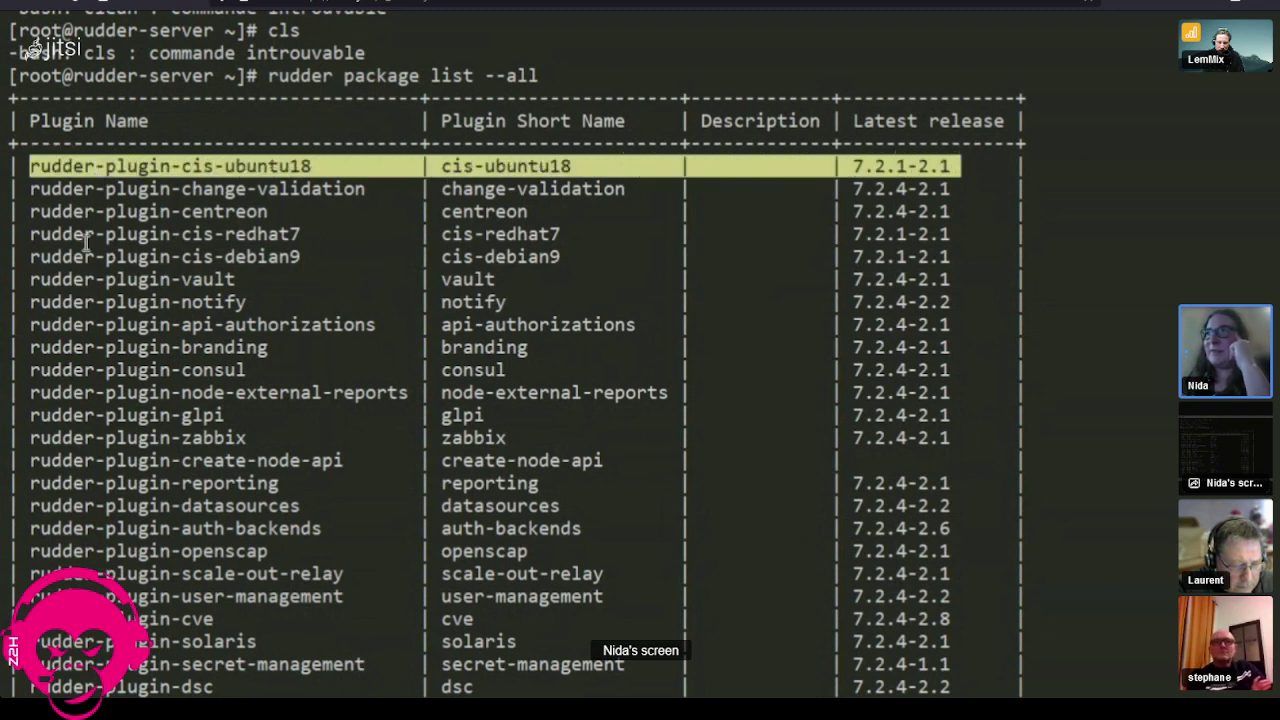
{"action": "left_click_drag", "start_coordinate": [40, 238], "coordinate": [975, 252]}
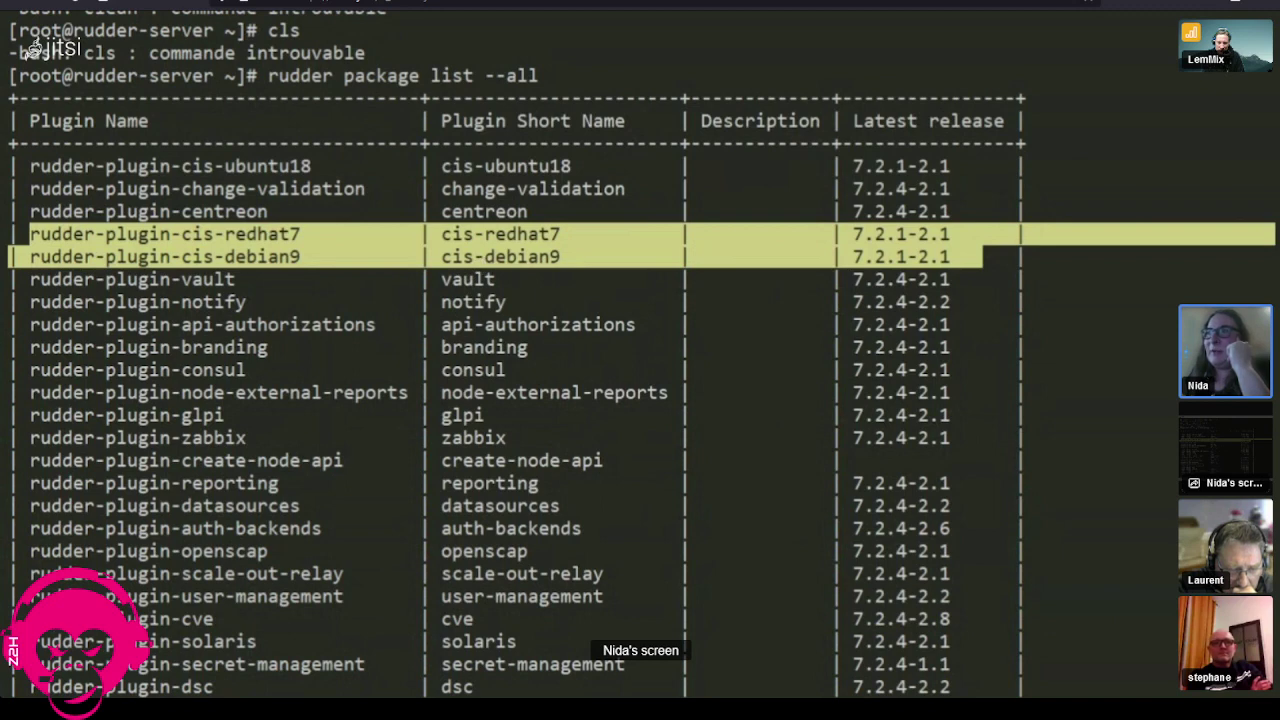
{"action": "left_click_drag", "start_coordinate": [116, 619], "coordinate": [972, 617]}
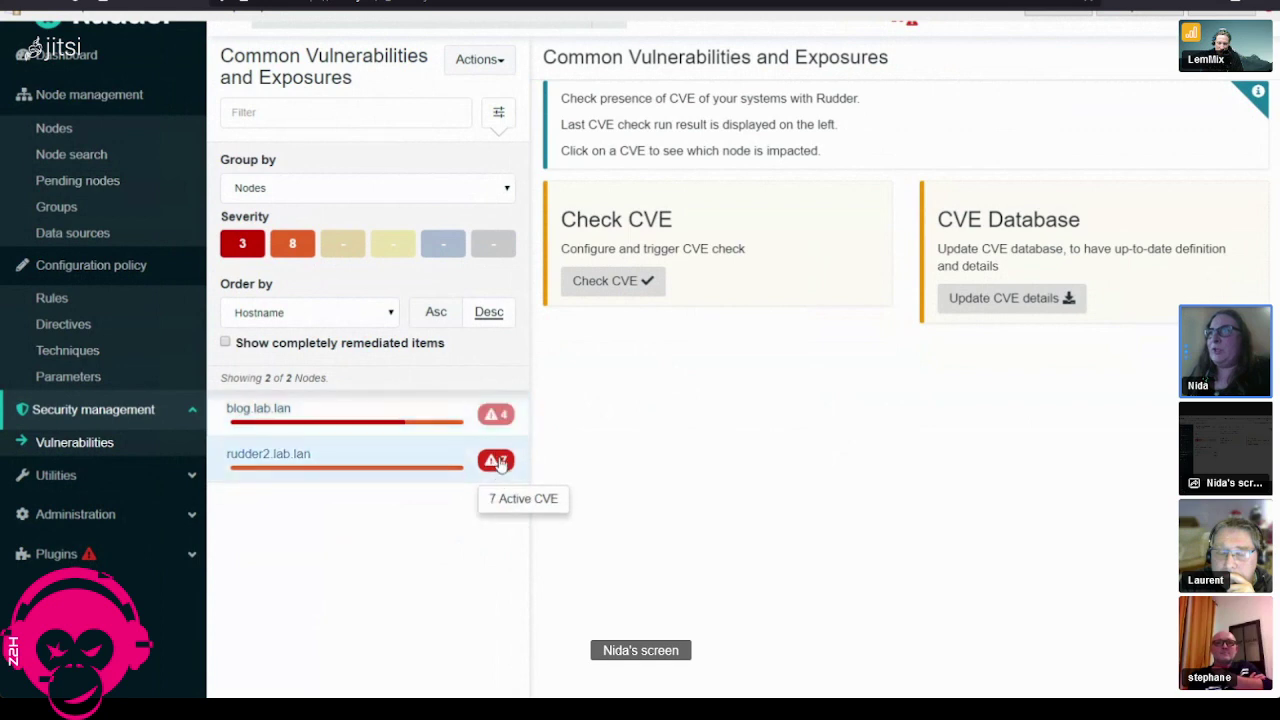
Step: Show the completely remediated items on Rudder's Vulnerabilities page, view blog.lab.lan's CVE list and hide the remediated items again
{"action": "left_click", "coordinate": [225, 343]}
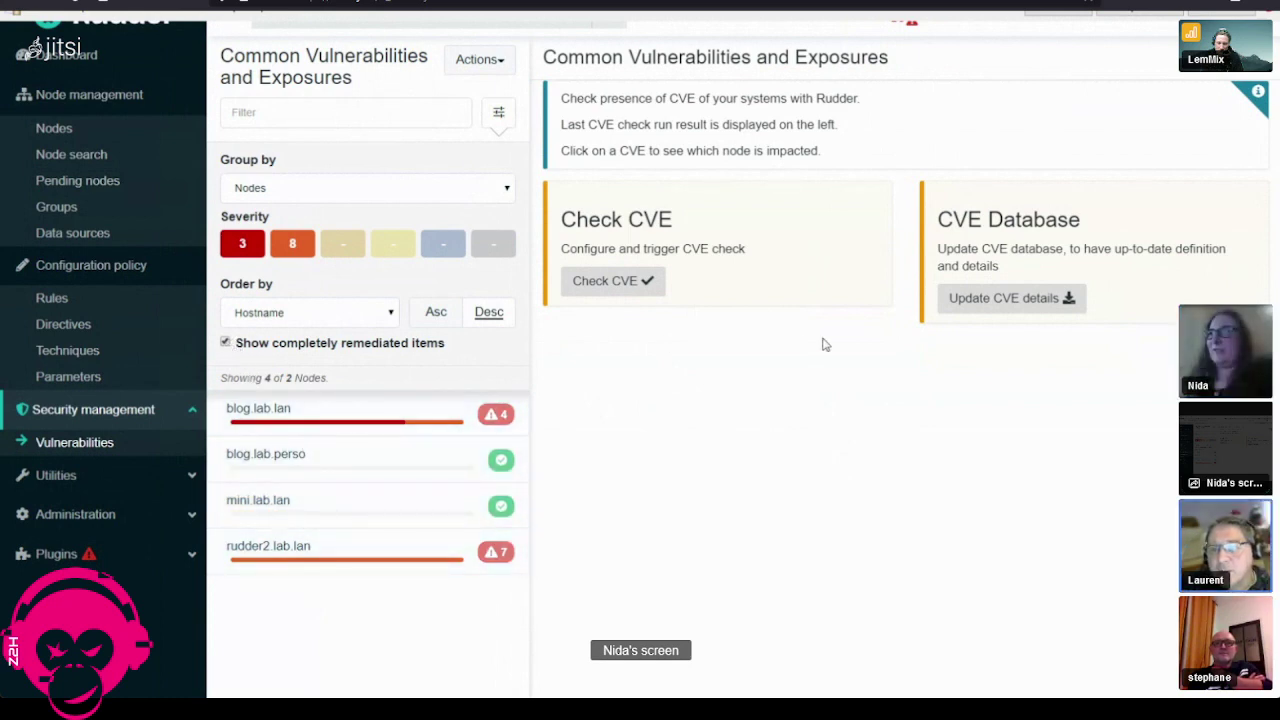
{"action": "left_click", "coordinate": [500, 415]}
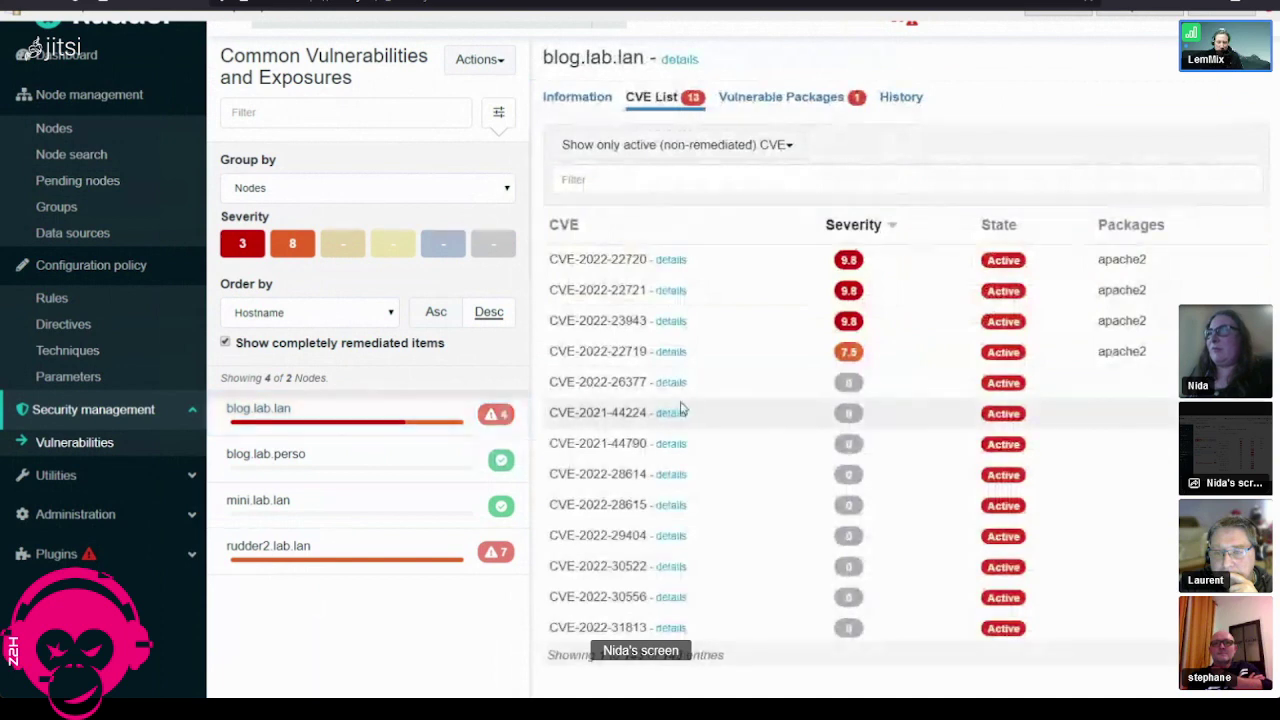
{"action": "left_click", "coordinate": [225, 342]}
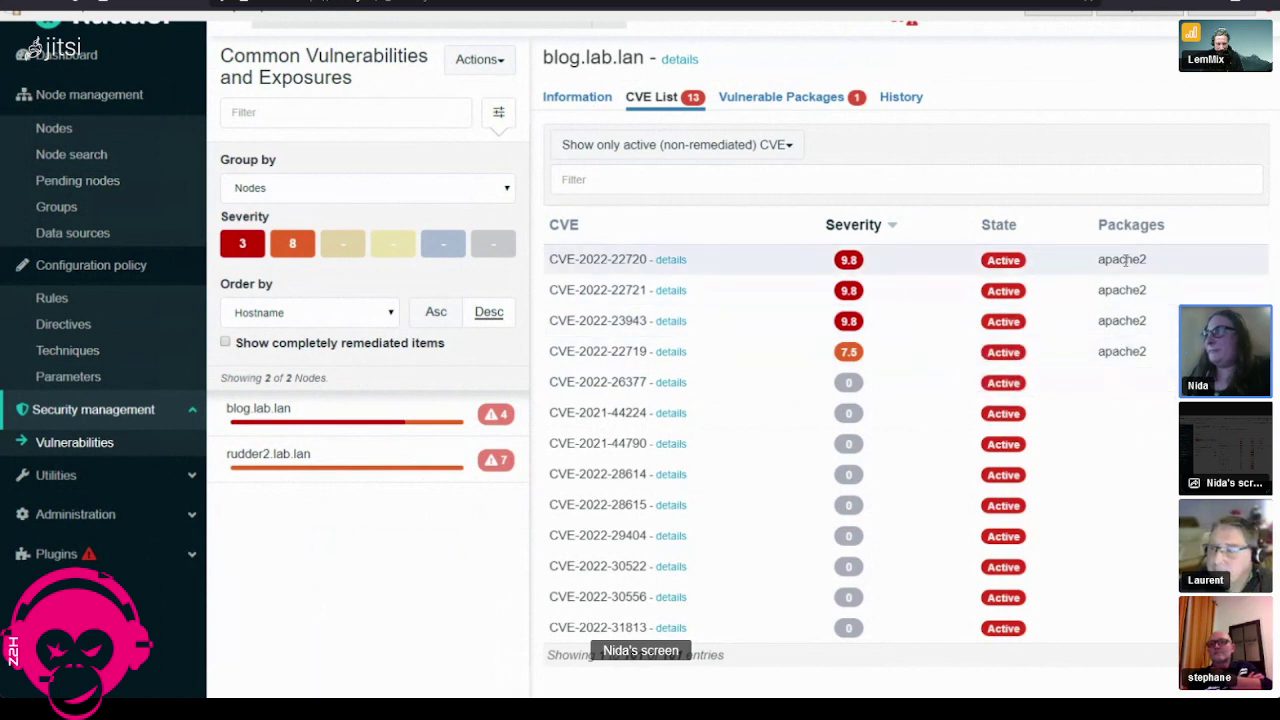
Step: Open CVE-2022-22720 from blog.lab.lan's list, check its external CVE Details and Mitre pages, and return to Rudder
{"action": "left_click", "coordinate": [676, 260]}
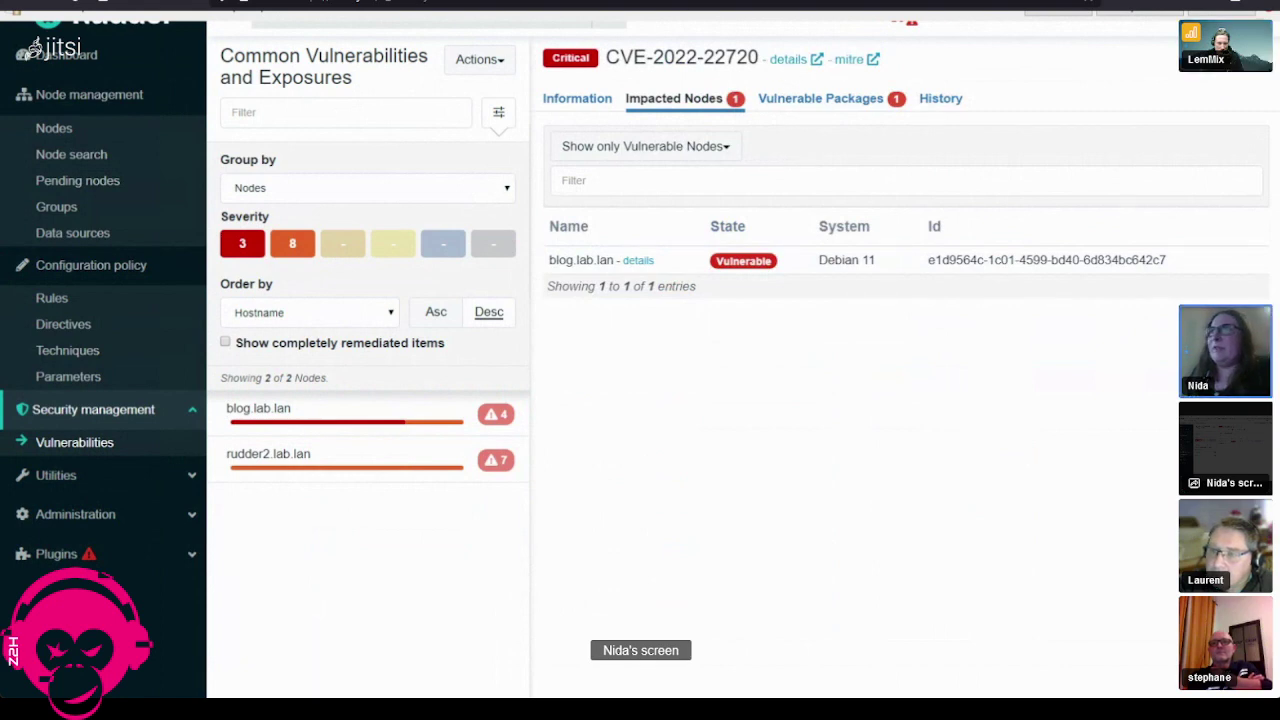
{"action": "left_click", "coordinate": [788, 59]}
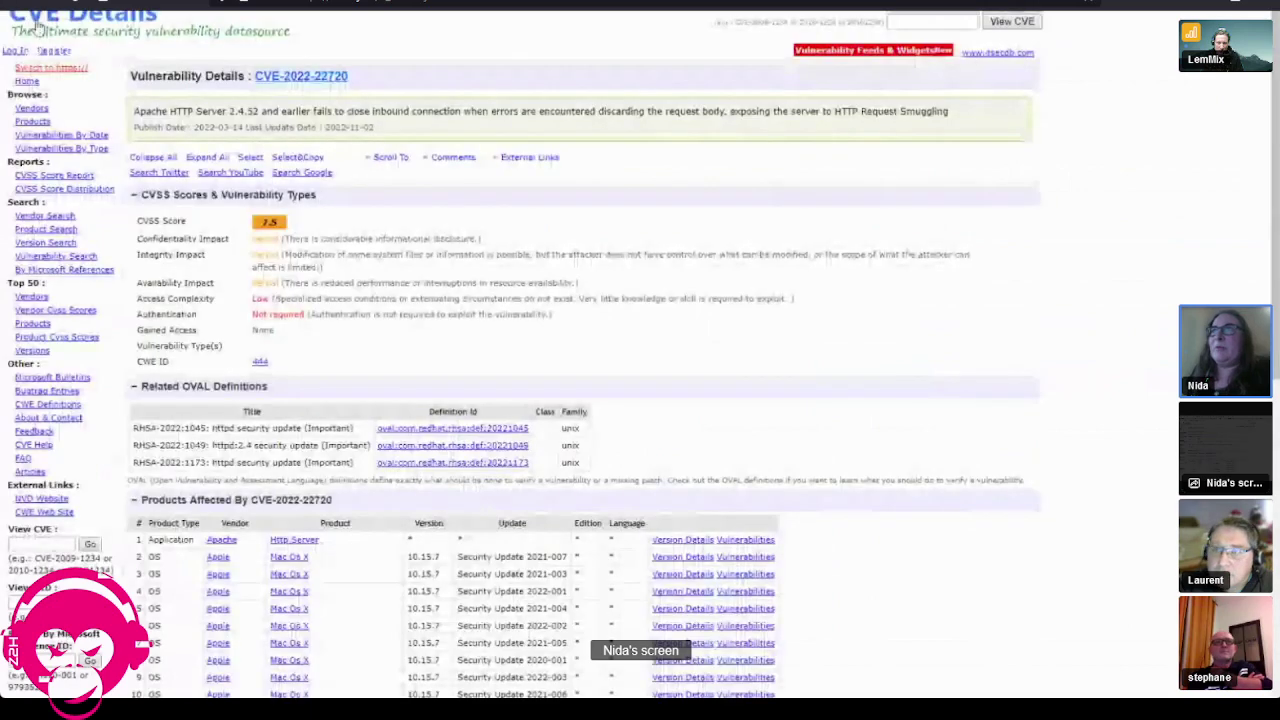
{"action": "key", "text": "ctrl+w"}
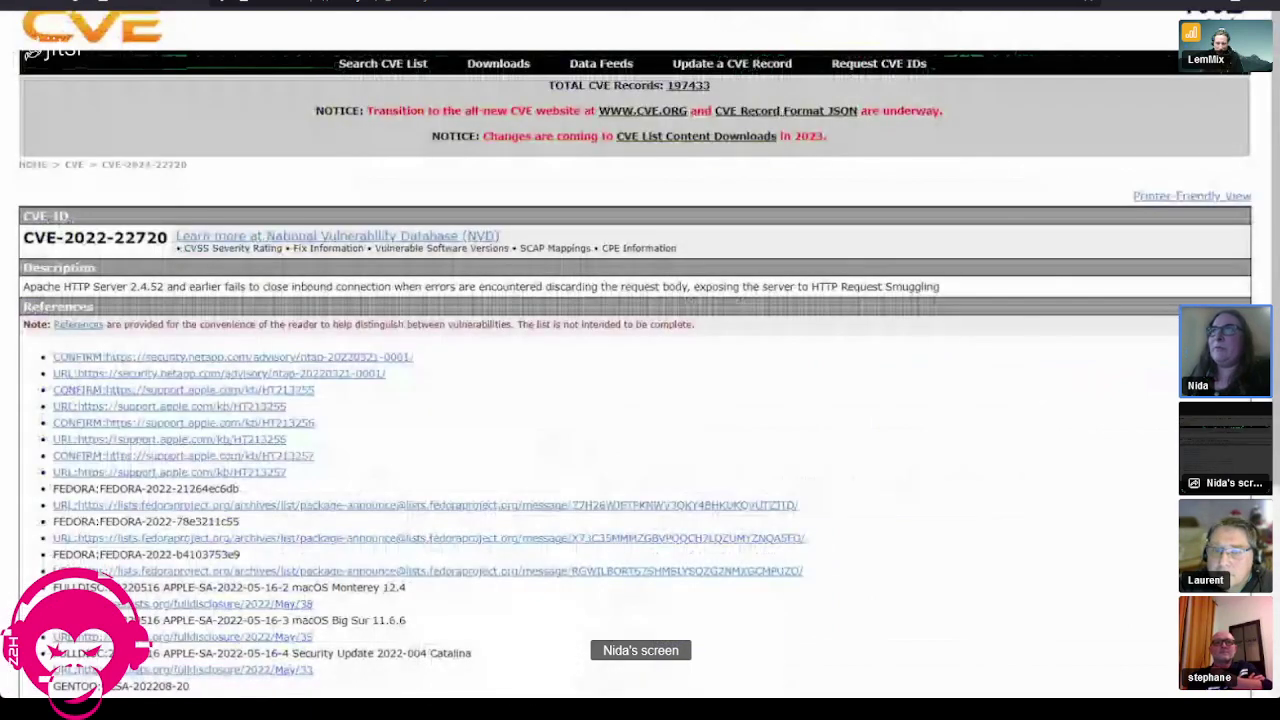
{"action": "key", "text": "ctrl+Tab"}
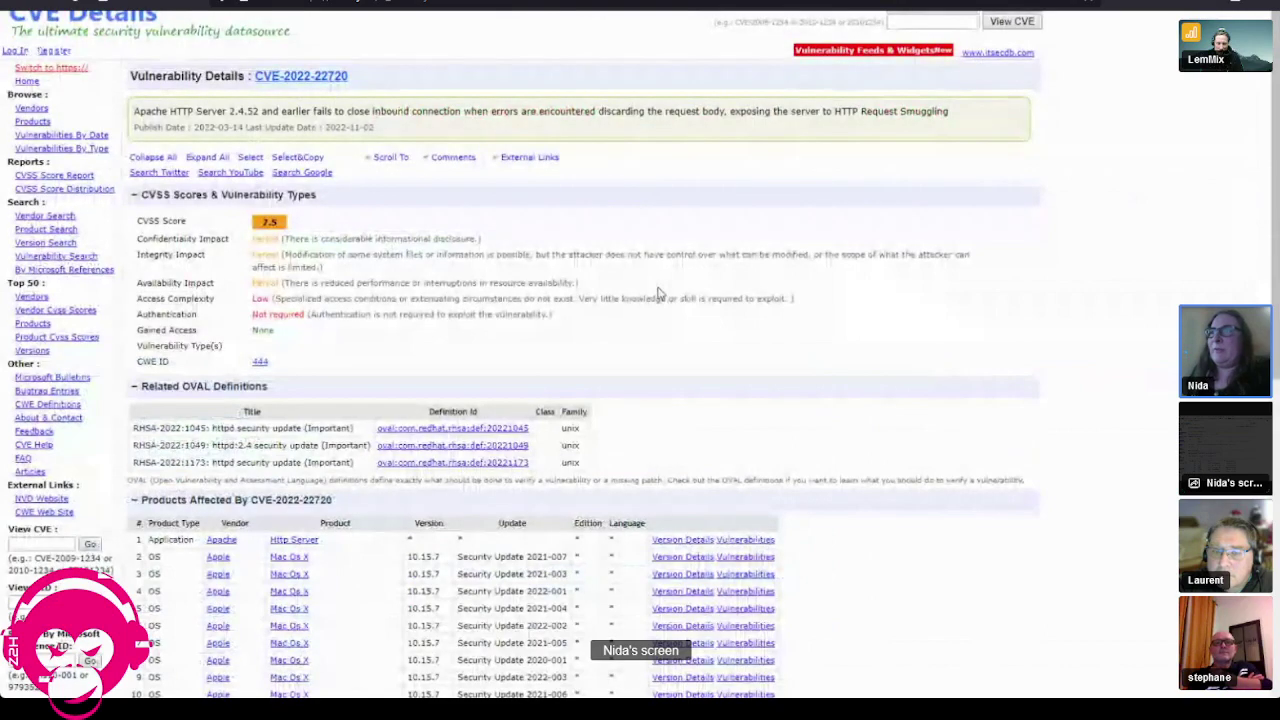
{"action": "scroll", "coordinate": [712, 327], "scroll_direction": "down", "scroll_amount": 5}
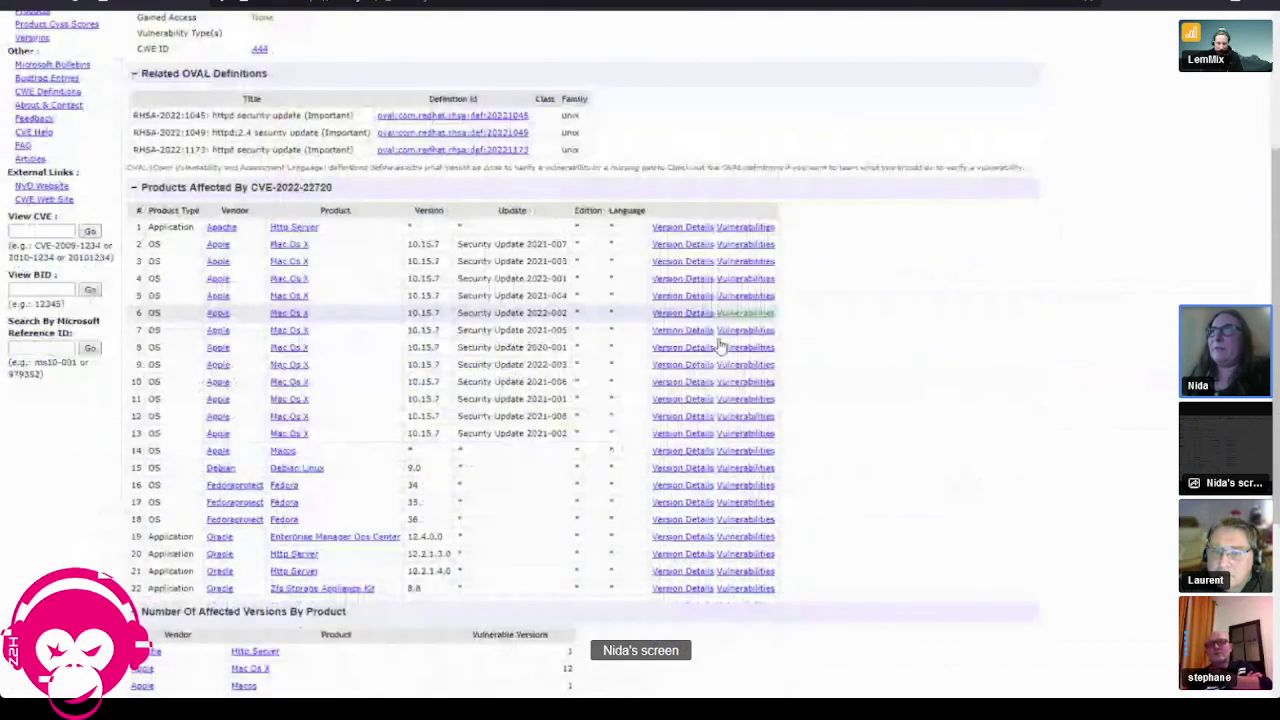
{"action": "scroll", "coordinate": [720, 345], "scroll_direction": "up", "scroll_amount": 5}
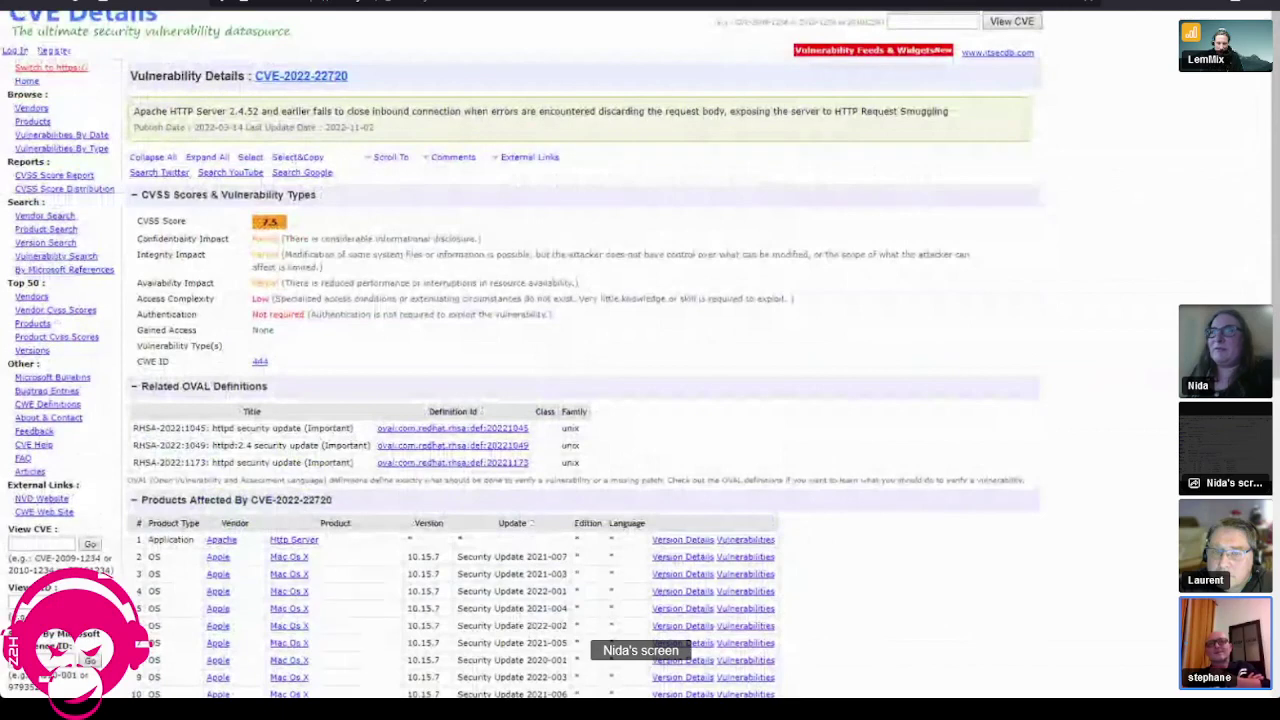
{"action": "key", "text": "ctrl+Tab"}
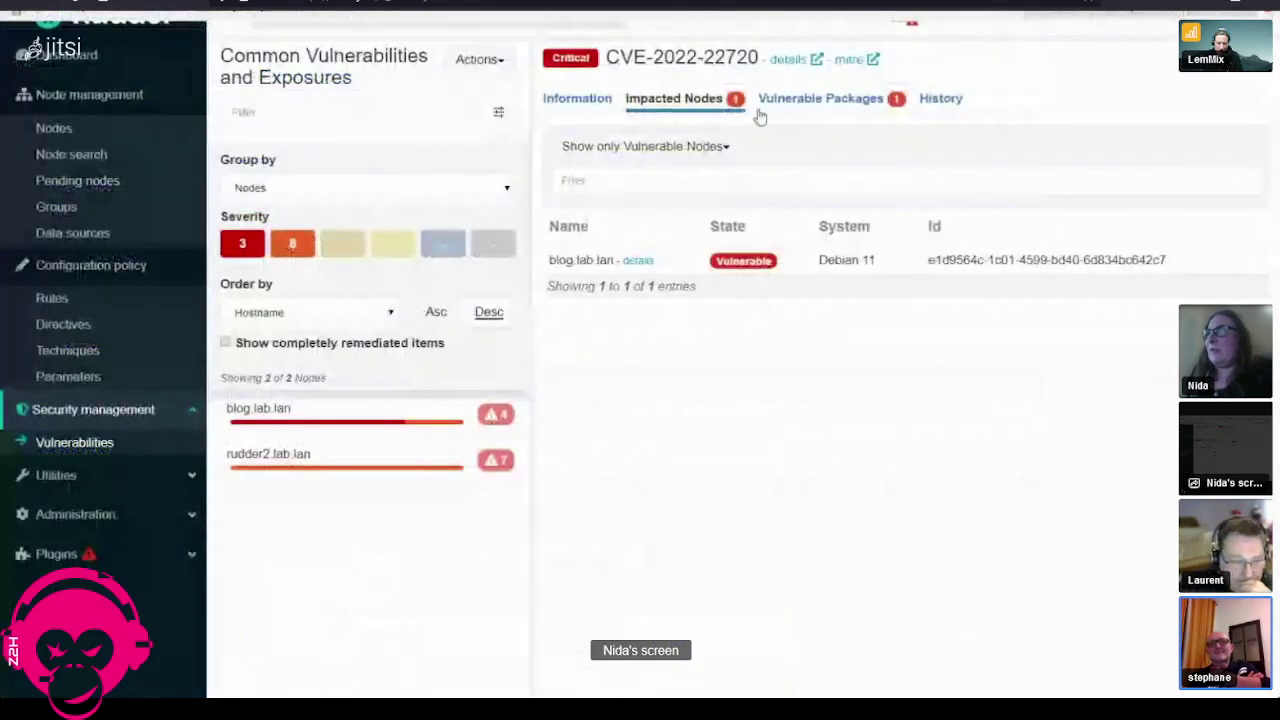
Step: Look through CVE-2022-22720's impacted nodes and vulnerable packages, ending on its description and base score information
{"action": "left_click", "coordinate": [588, 102]}
{"action": "left_click", "coordinate": [700, 100]}
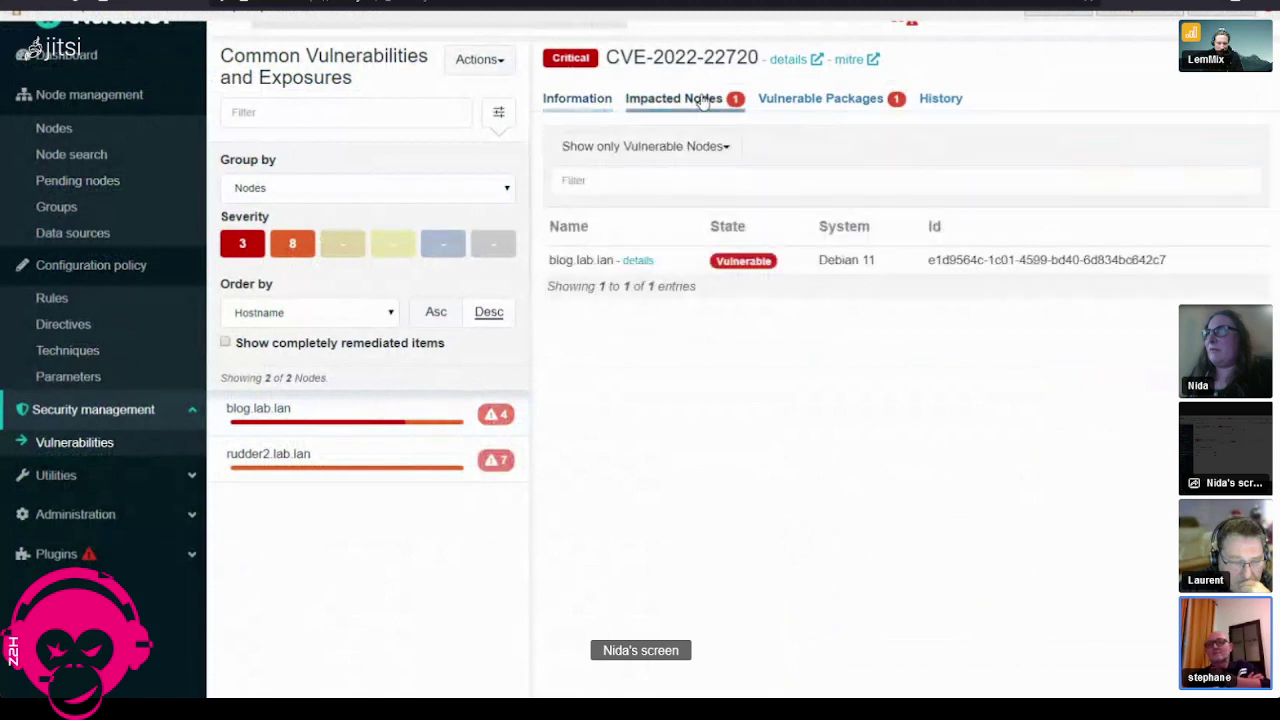
{"action": "left_click", "coordinate": [815, 98]}
{"action": "left_click", "coordinate": [698, 102]}
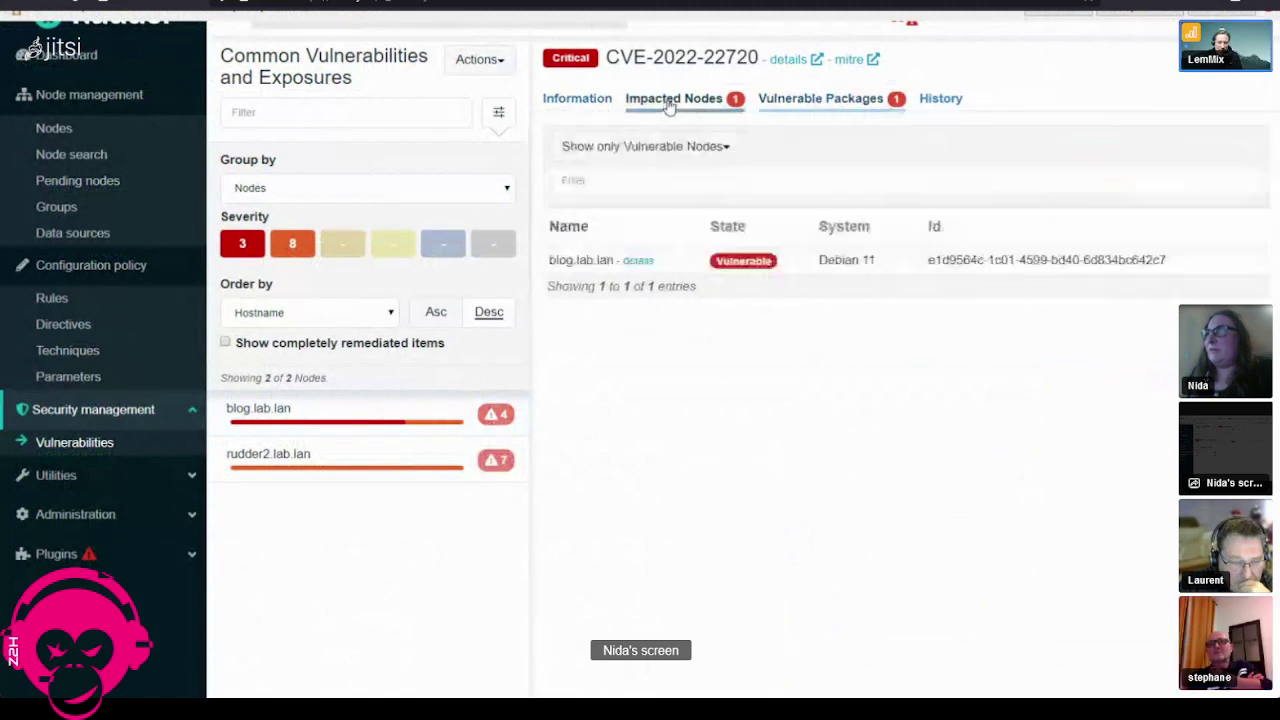
{"action": "left_click", "coordinate": [566, 105]}
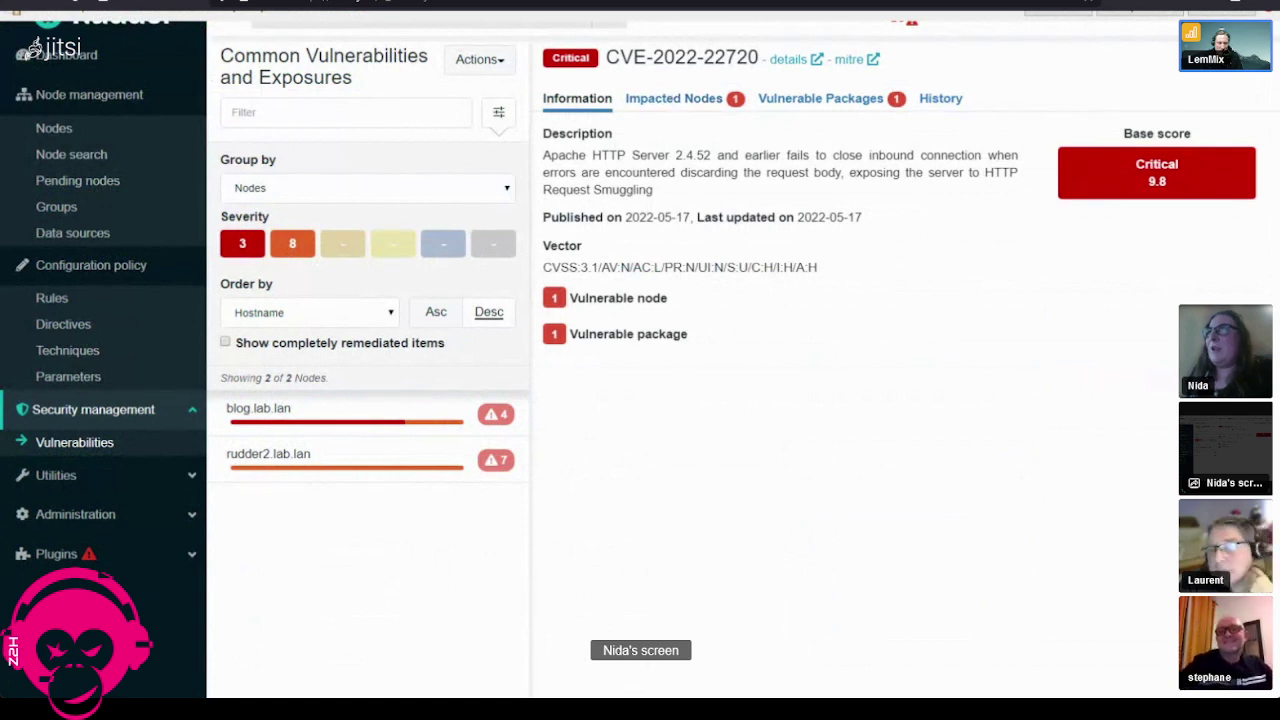
Step: Compare CVE-2022-22720's external CVE Details page with its Mitre description and references, and come back to Rudder
{"action": "key", "text": "ctrl+Tab"}
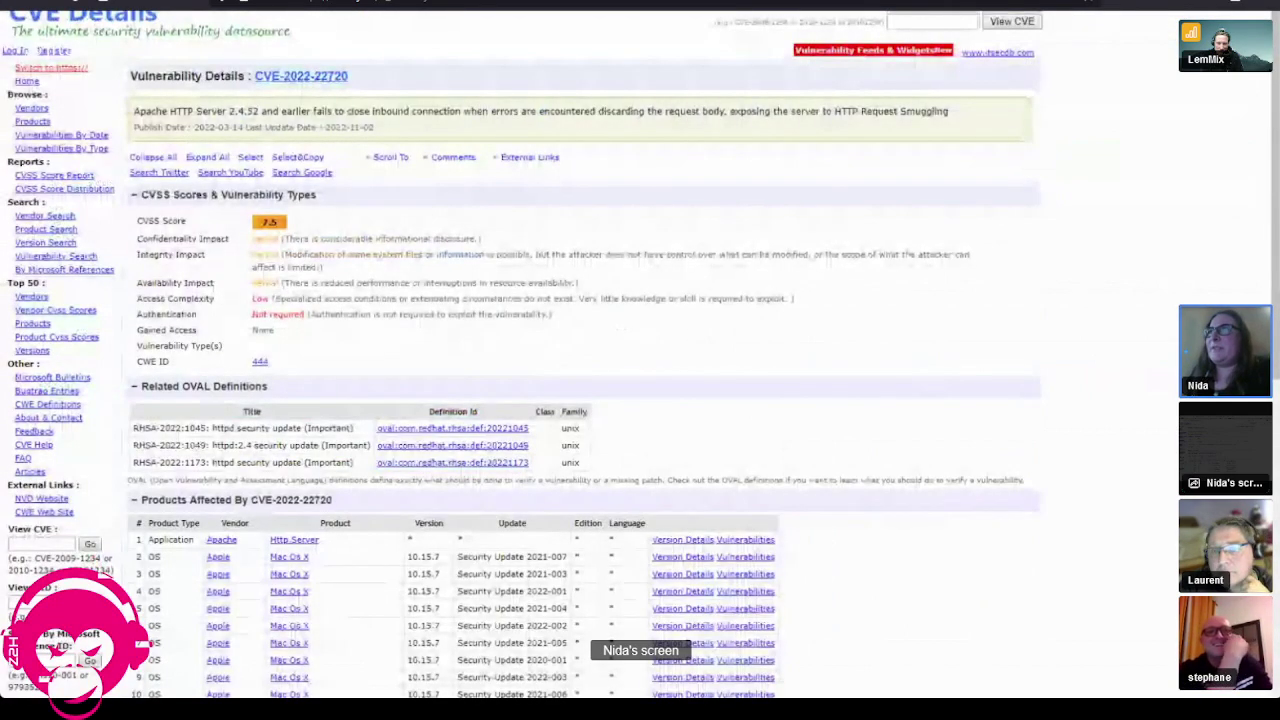
{"action": "key", "text": "ctrl+Tab"}
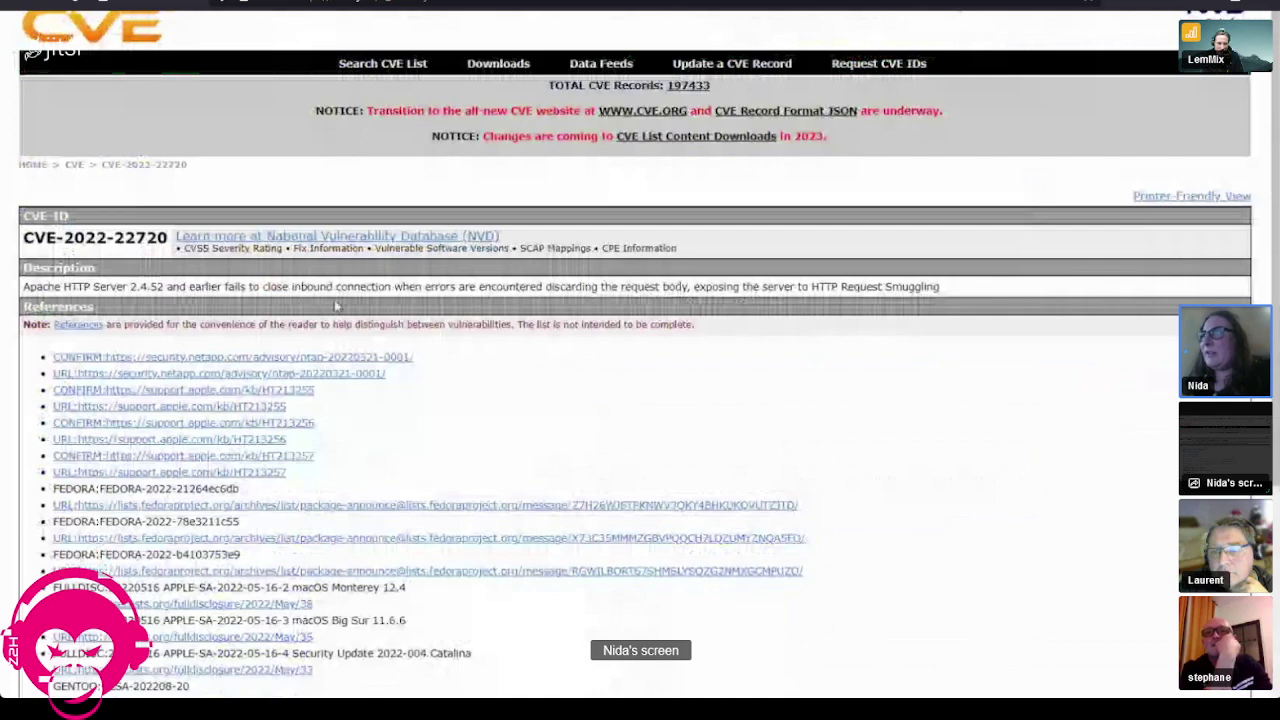
{"action": "scroll", "coordinate": [334, 299], "scroll_direction": "down", "scroll_amount": 1}
{"action": "scroll", "coordinate": [336, 305], "scroll_direction": "up", "scroll_amount": 1}
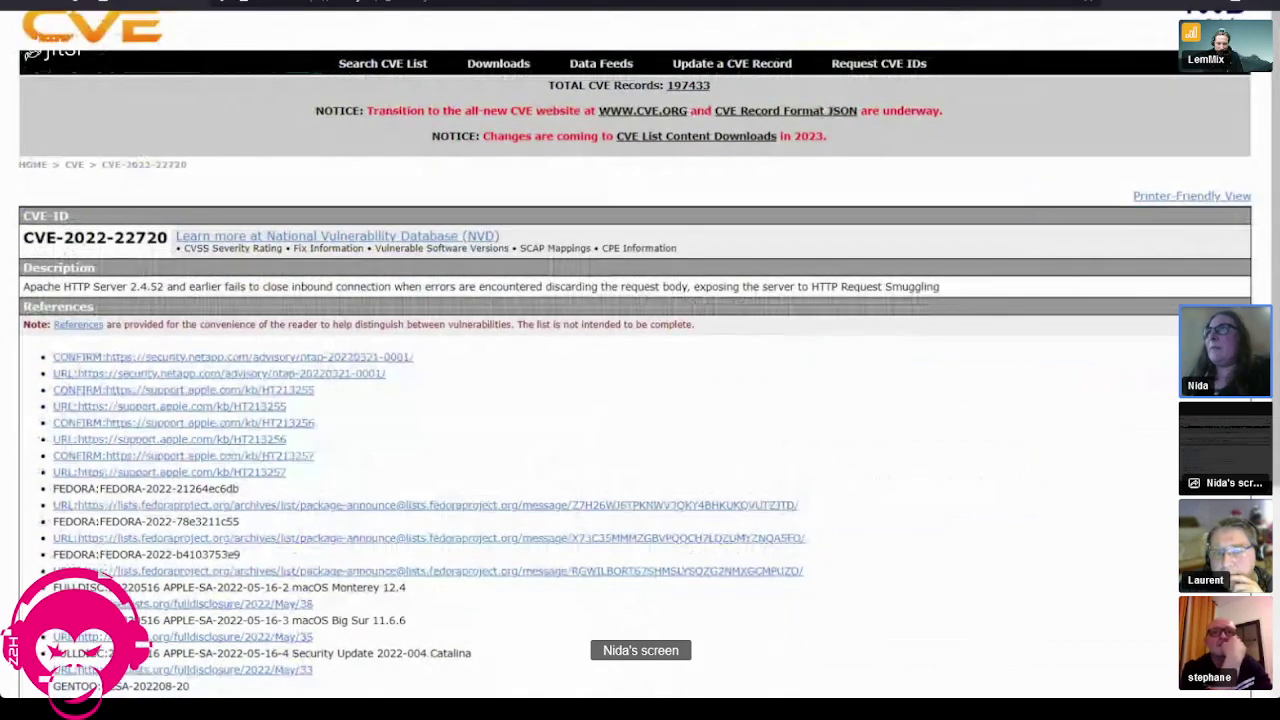
{"action": "key", "text": "ctrl+Tab"}
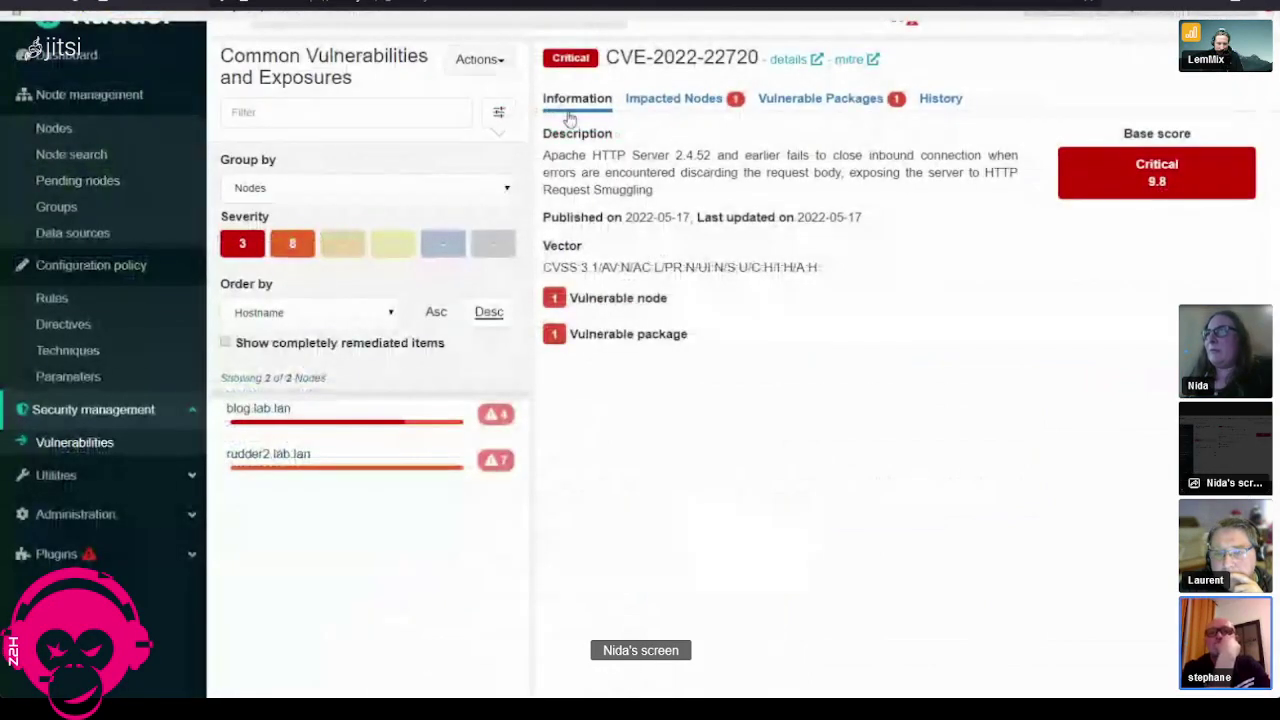
Step: Review blog.lab.lan's CVE list, highlighting CVE-2022-22719, and rudder2.lab.lan's CVE list and vulnerable kernel-modules package version
{"action": "left_click", "coordinate": [352, 424]}
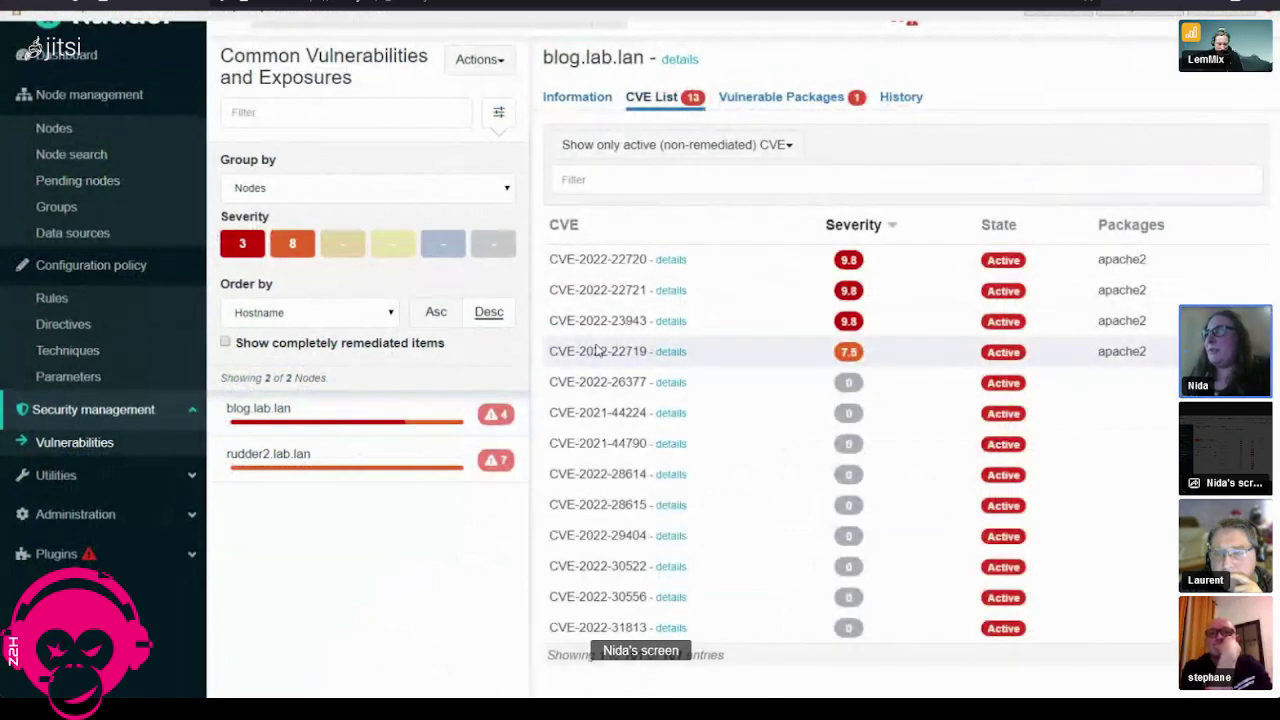
{"action": "left_click_drag", "start_coordinate": [577, 351], "coordinate": [648, 351]}
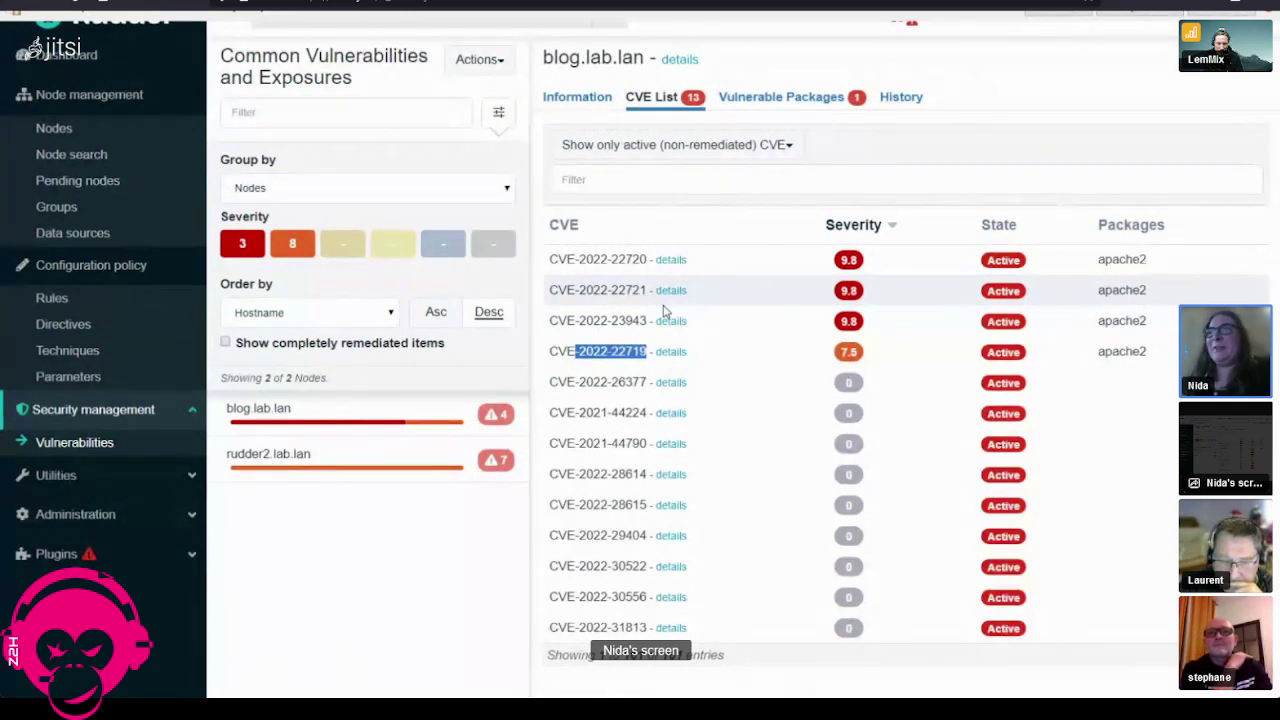
{"action": "left_click", "coordinate": [290, 462]}
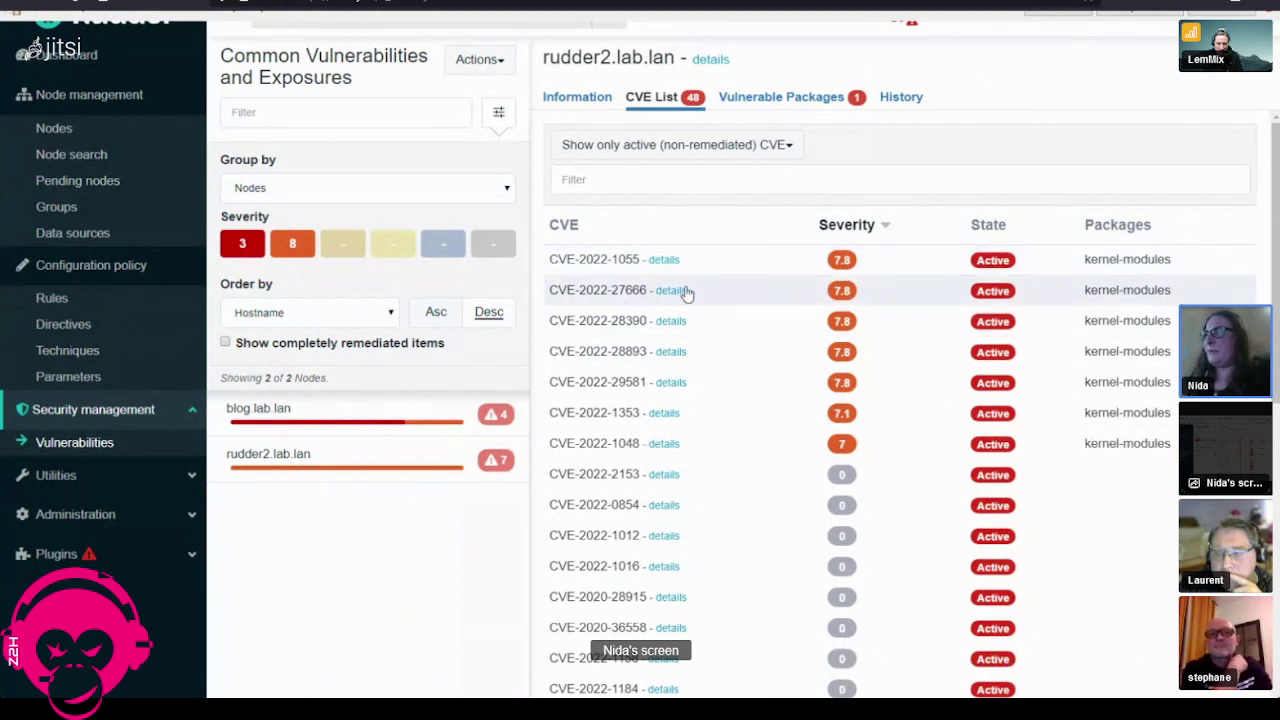
{"action": "left_click", "coordinate": [766, 104]}
{"action": "left_click_drag", "start_coordinate": [562, 223], "coordinate": [680, 226]}
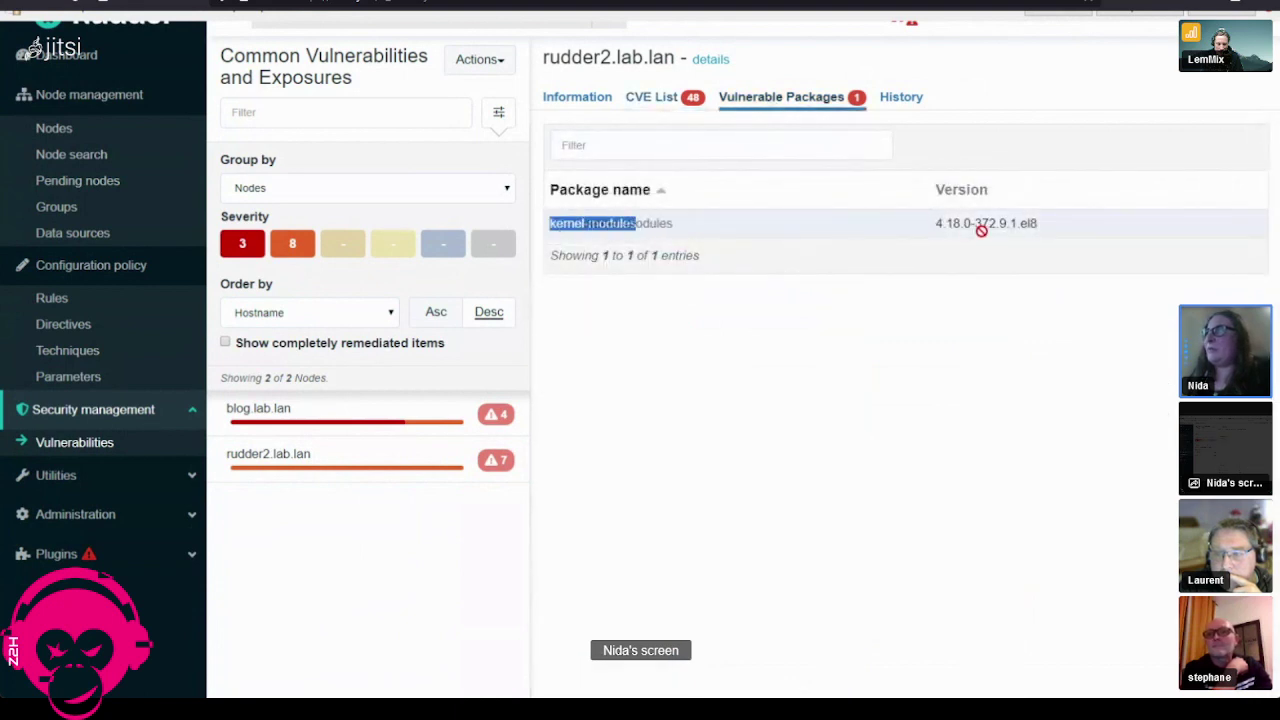
{"action": "left_click_drag", "start_coordinate": [938, 223], "coordinate": [972, 223]}
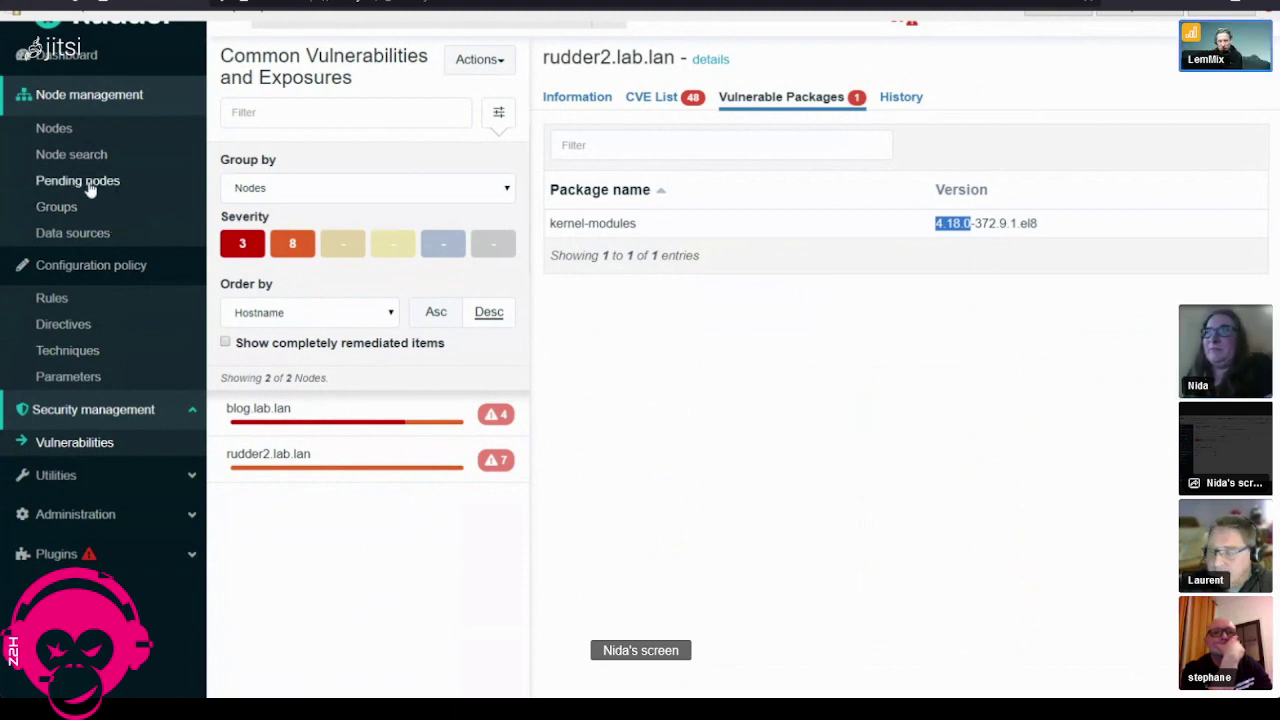
{"action": "left_click", "coordinate": [645, 100]}
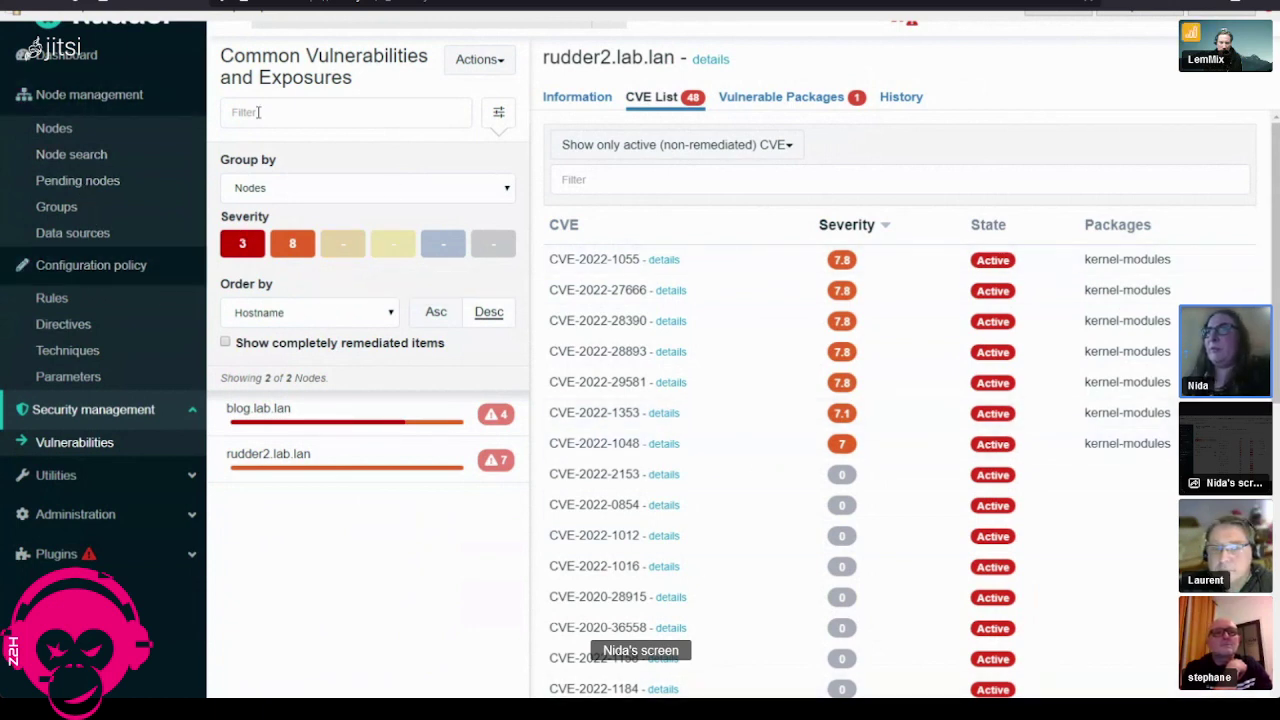
Step: Return to the vulnerabilities overview and open the page for running and configuring the CVE check
{"action": "left_click", "coordinate": [88, 442]}
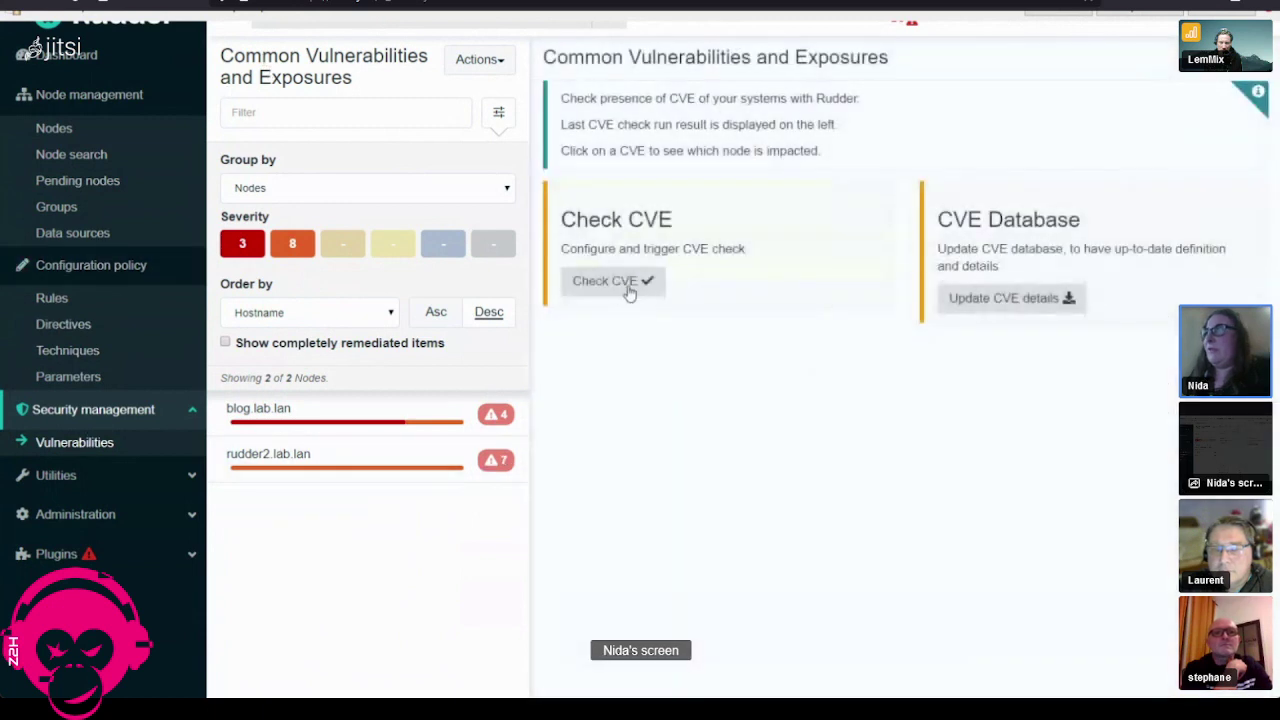
{"action": "left_click", "coordinate": [616, 288]}
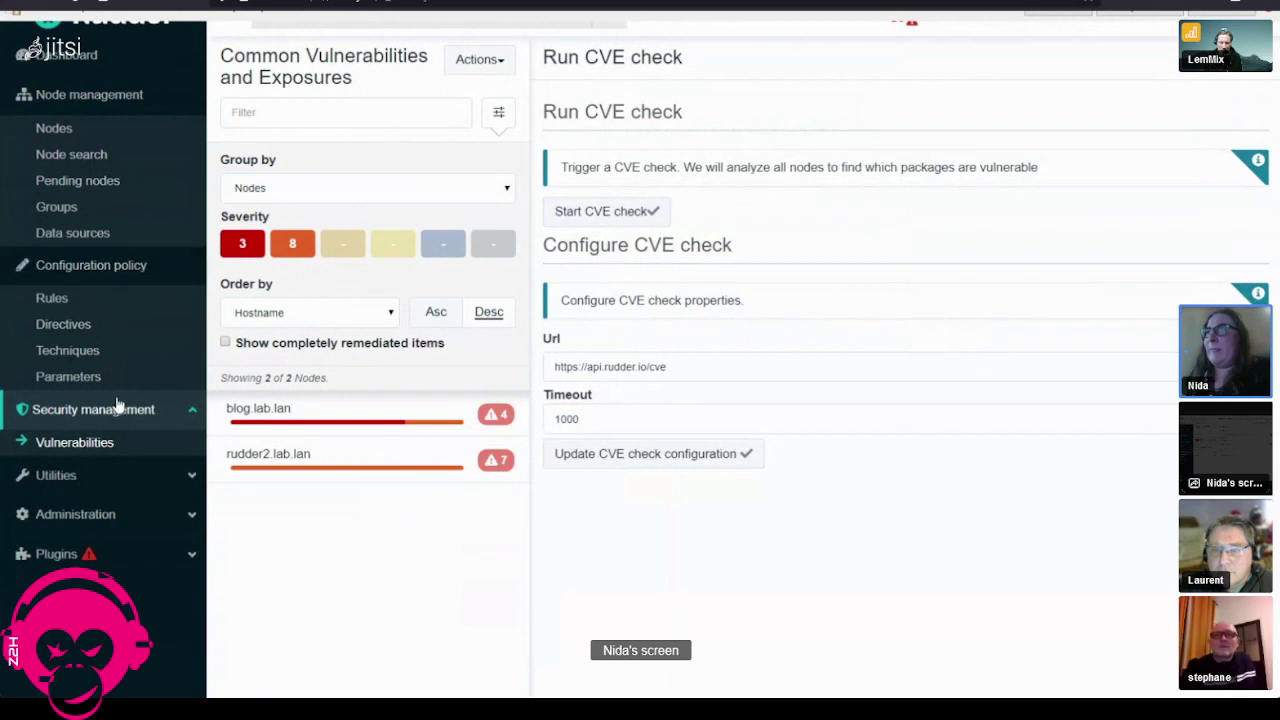
Step: Return to the vulnerabilities overview and open the page for downloading and updating CVE information
{"action": "left_click", "coordinate": [100, 446]}
{"action": "left_click", "coordinate": [1020, 298]}
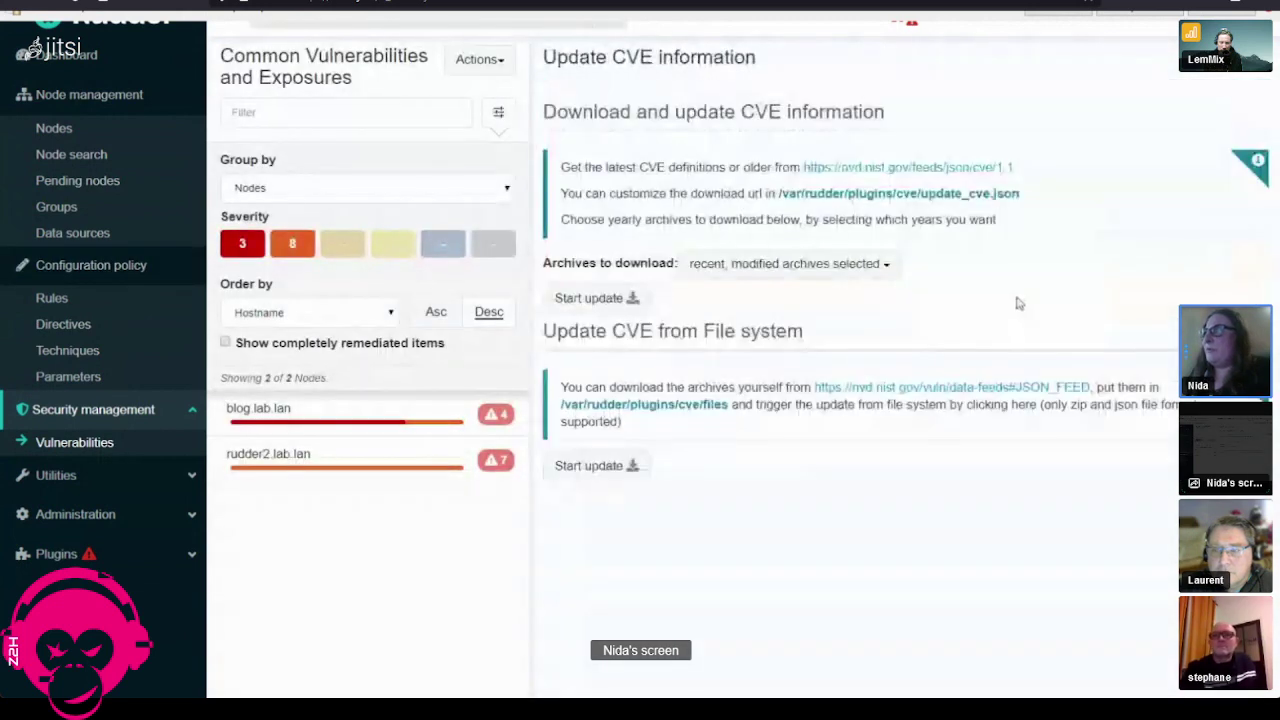
{"action": "left_click", "coordinate": [597, 300]}
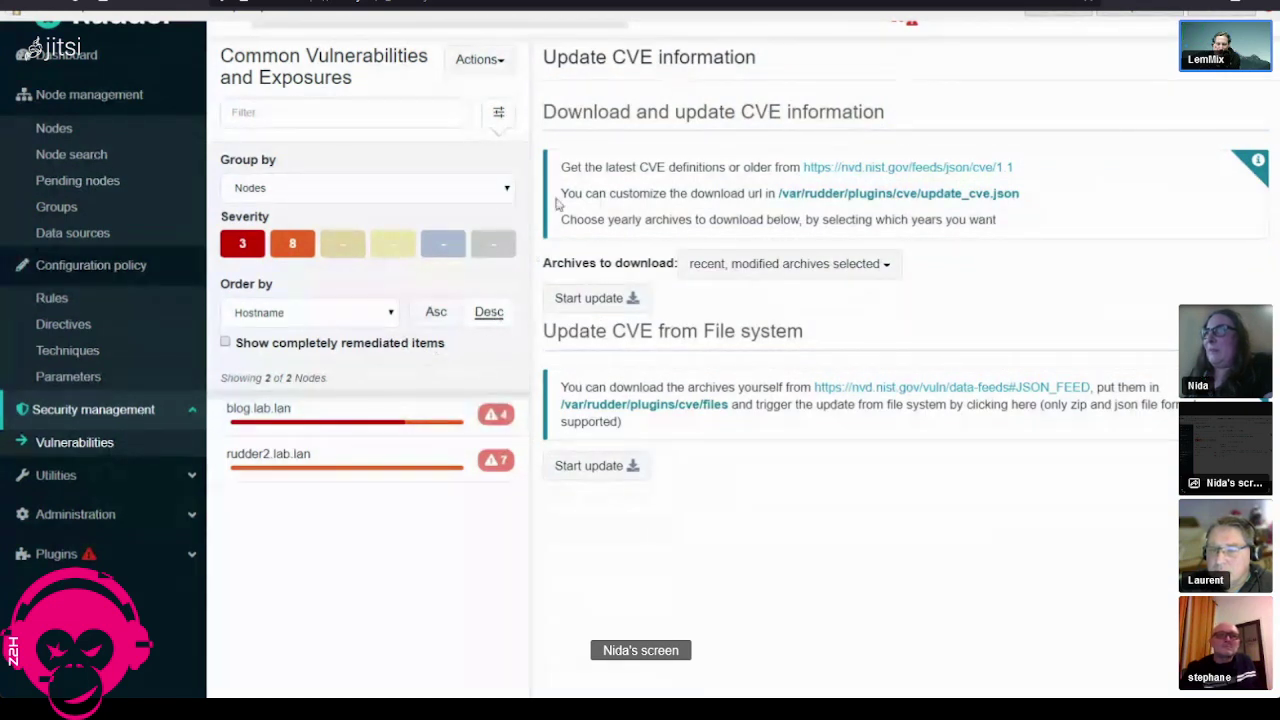
Step: Open the CVE check page and start a CVE check on all nodes
{"action": "left_click", "coordinate": [477, 62]}
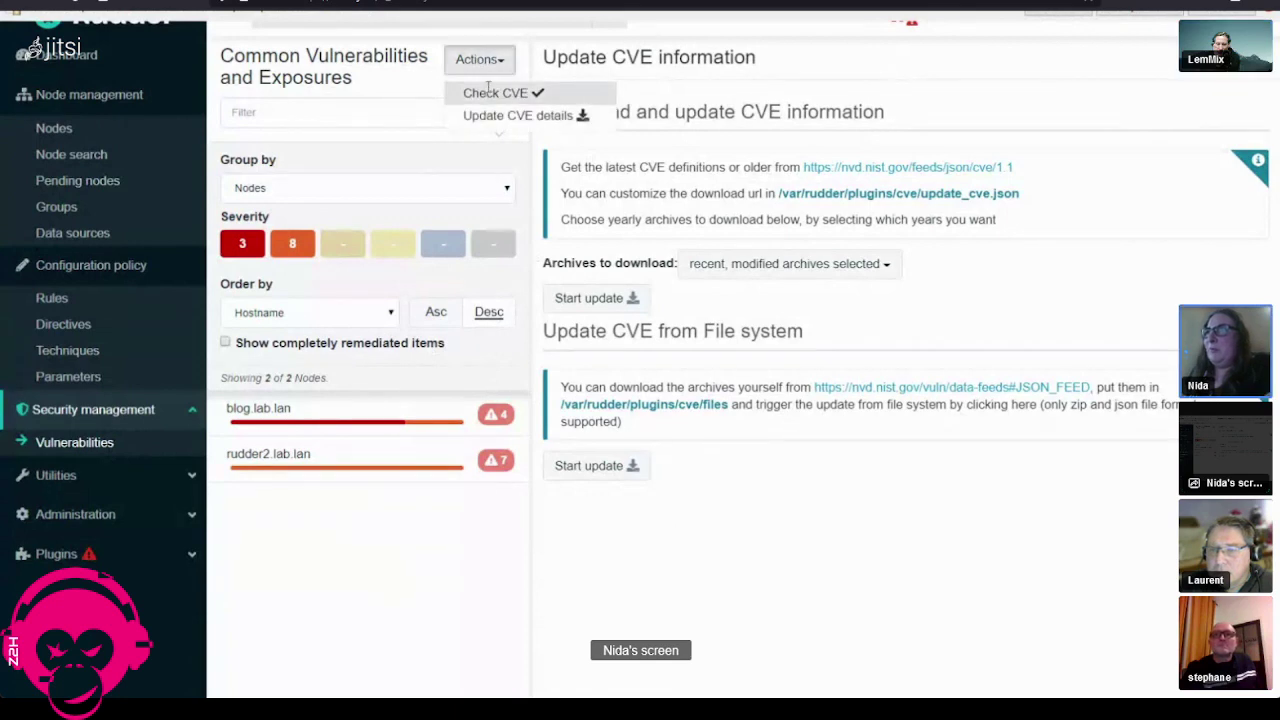
{"action": "left_click", "coordinate": [494, 92]}
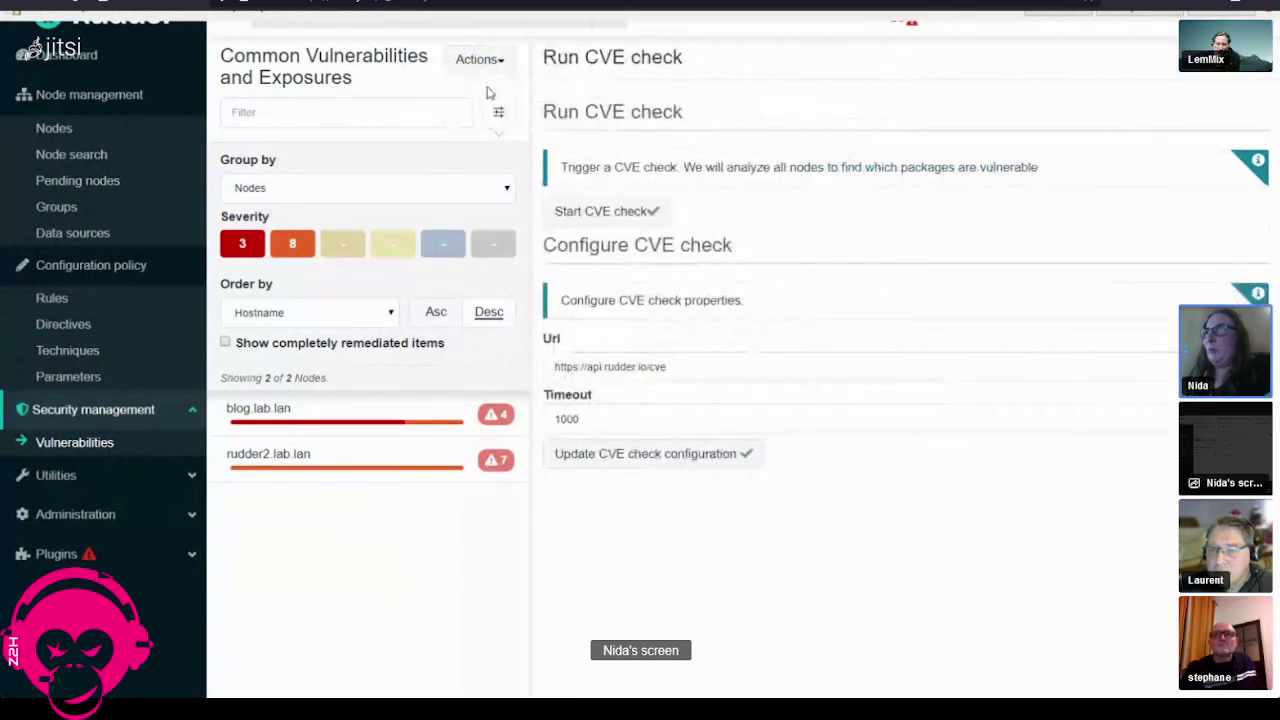
{"action": "left_click", "coordinate": [584, 214]}
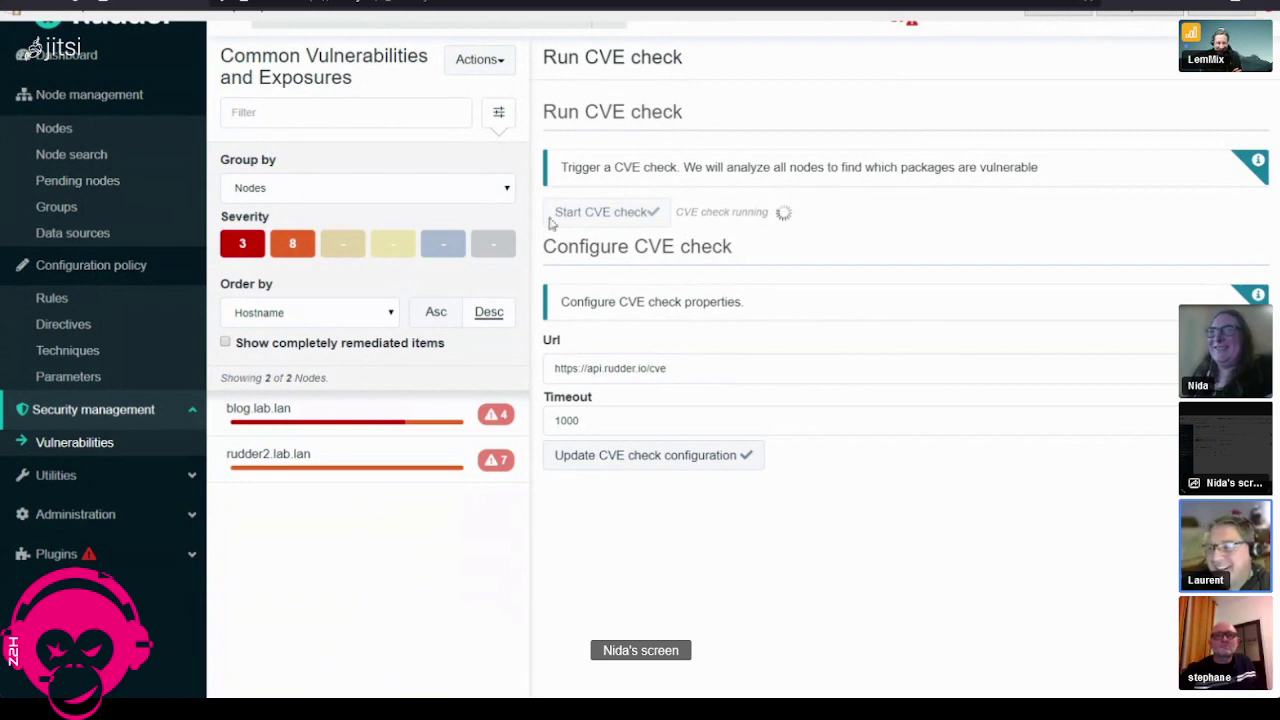
Step: Review blog.lab.lan's vulnerable packages, inspect CVE-2022-23943's impacted nodes with the list grouped by CVE, and regroup the list by nodes
{"action": "left_click", "coordinate": [375, 421]}
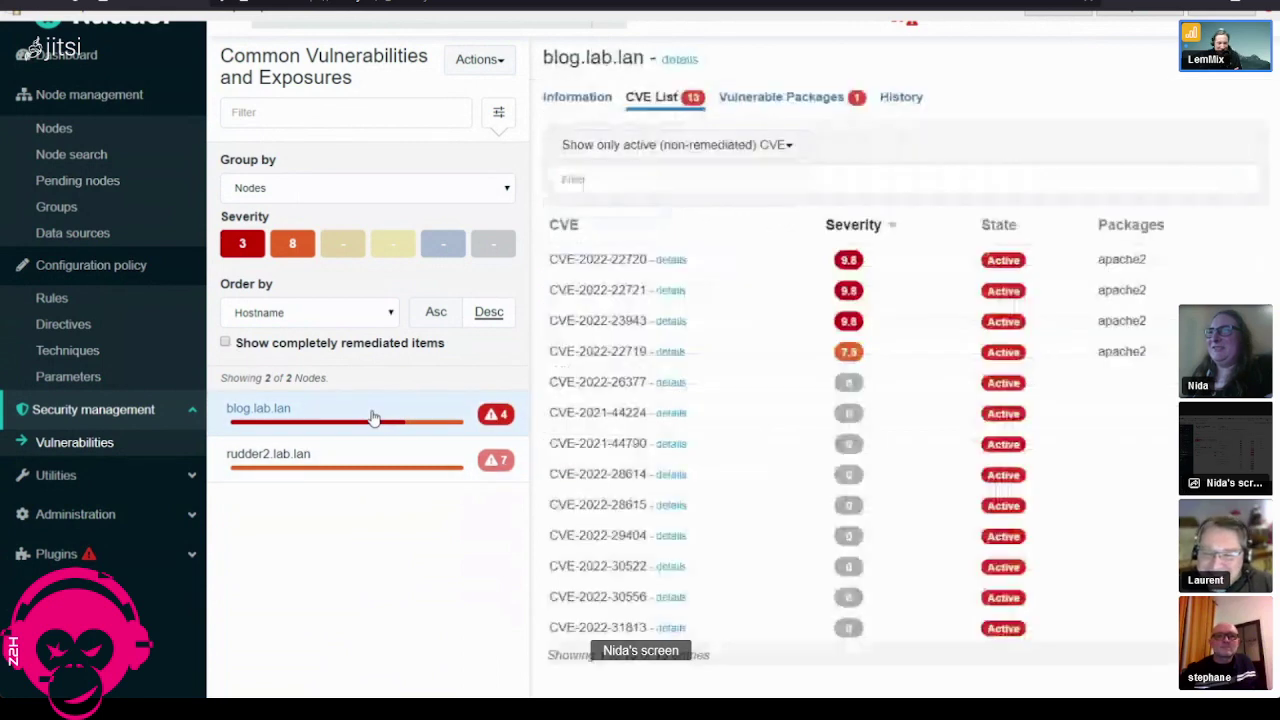
{"action": "left_click", "coordinate": [788, 100]}
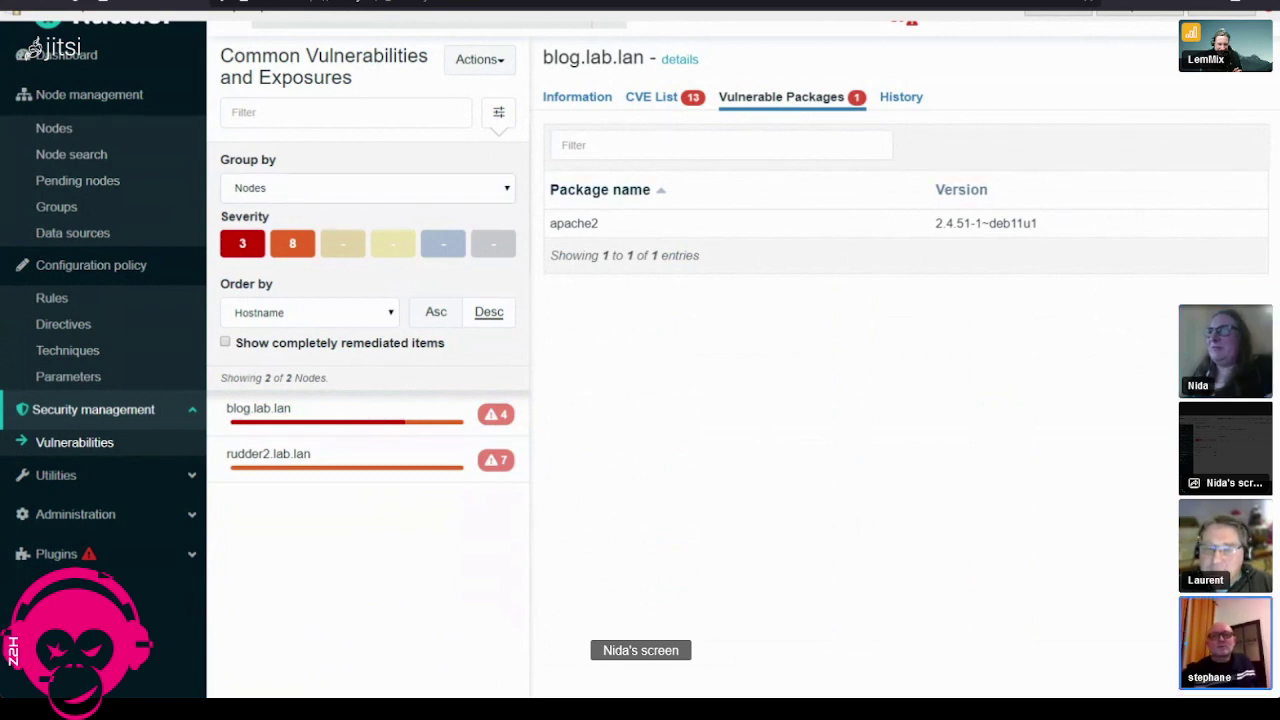
{"action": "left_click", "coordinate": [279, 224]}
{"action": "left_click", "coordinate": [263, 409]}
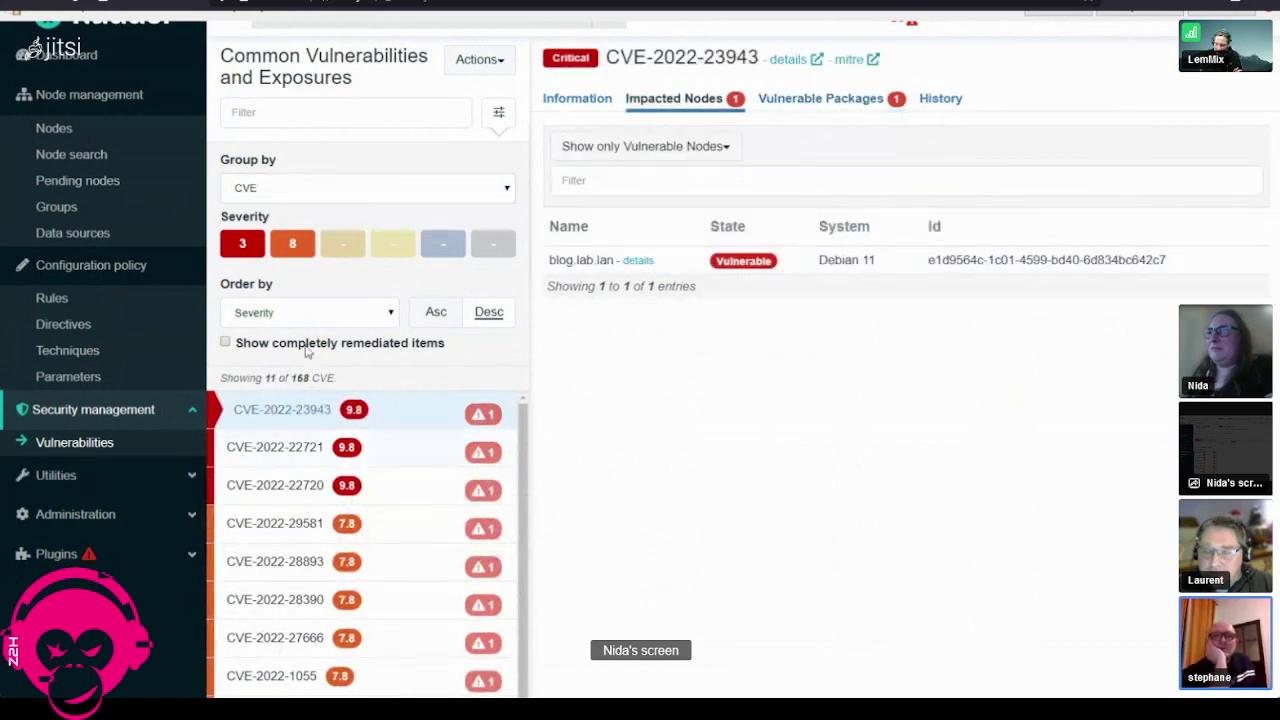
{"action": "left_click", "coordinate": [290, 188]}
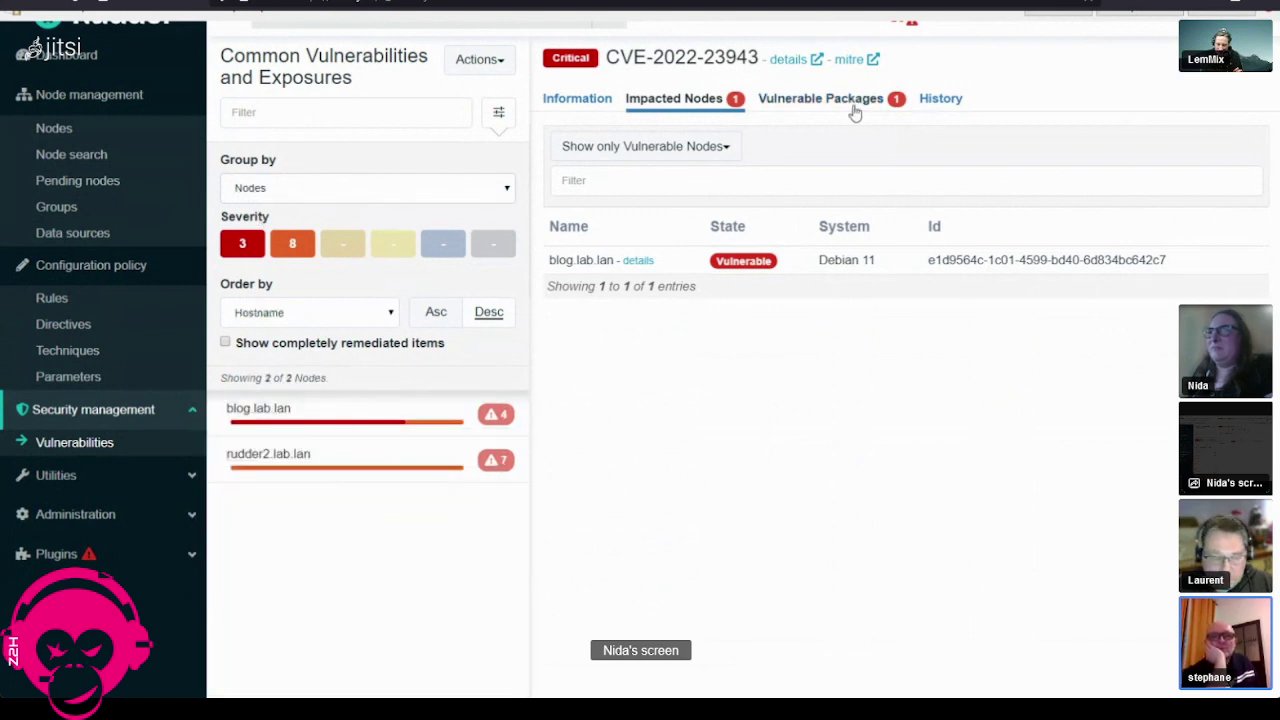
Step: Look at the CVE check's status and the yearly archives offered on the CVE update page, and return to the check page
{"action": "left_click", "coordinate": [479, 60]}
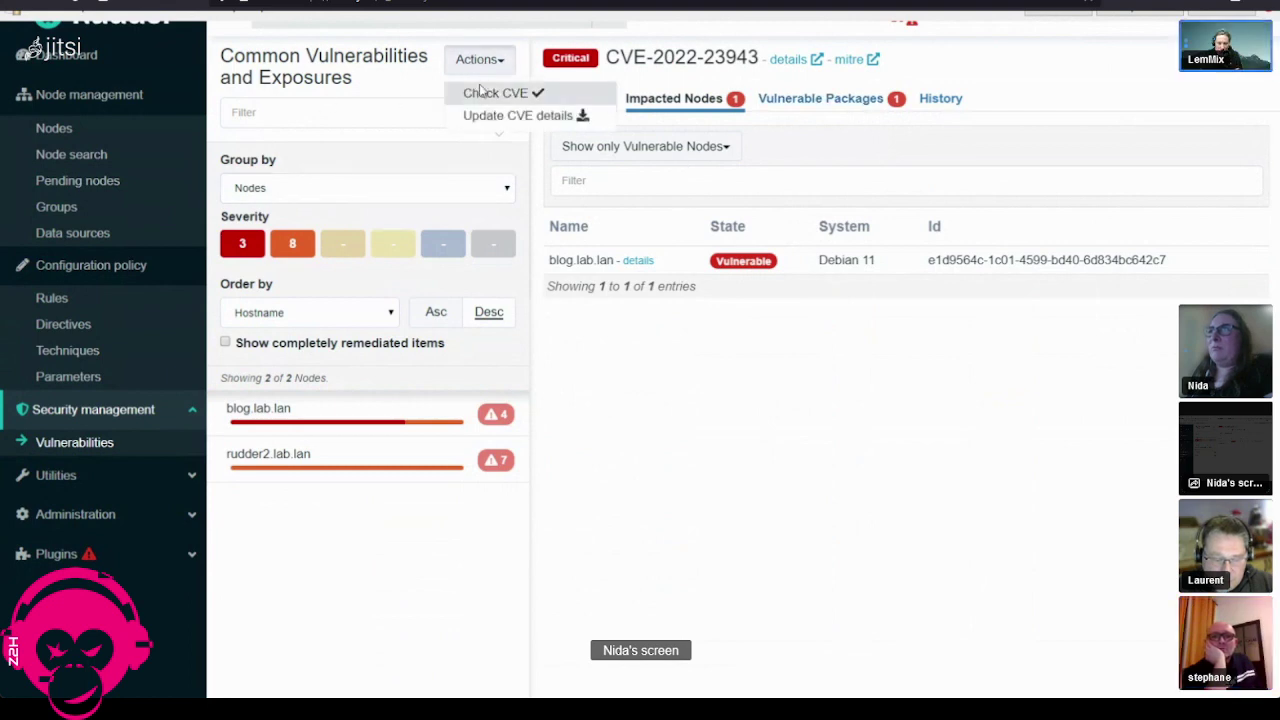
{"action": "left_click", "coordinate": [490, 93]}
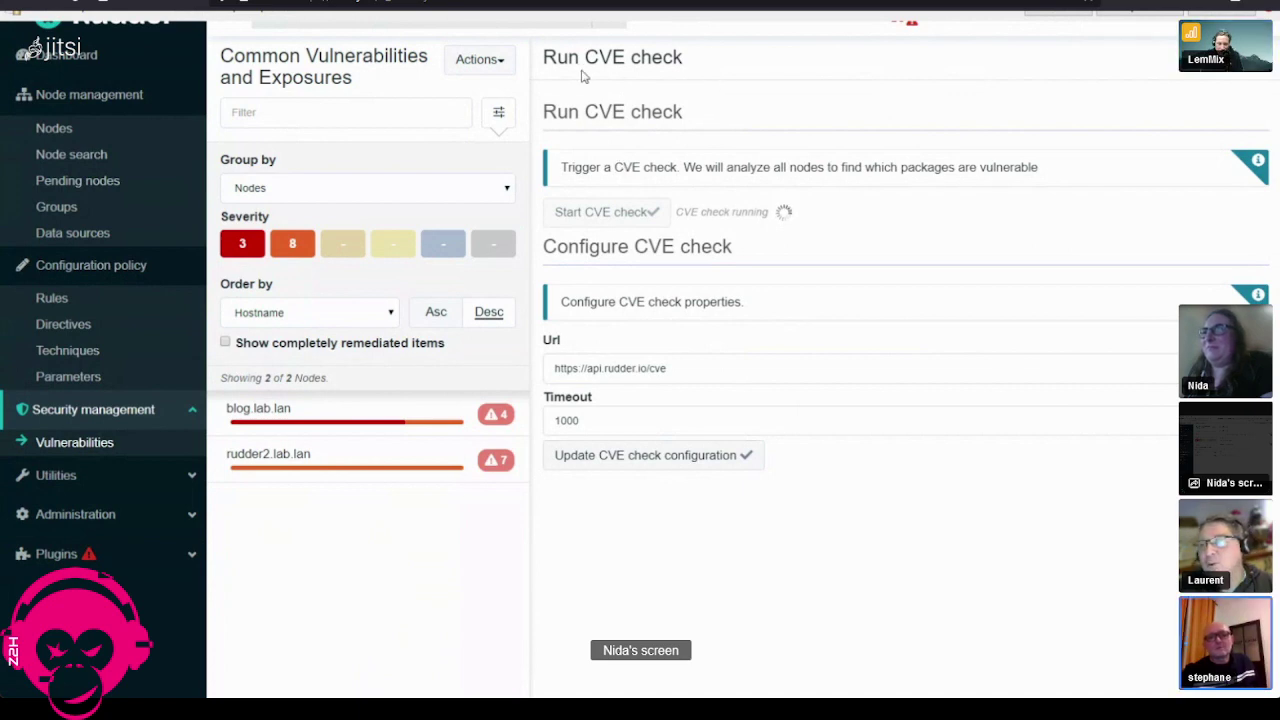
{"action": "left_click", "coordinate": [502, 63]}
{"action": "left_click", "coordinate": [516, 115]}
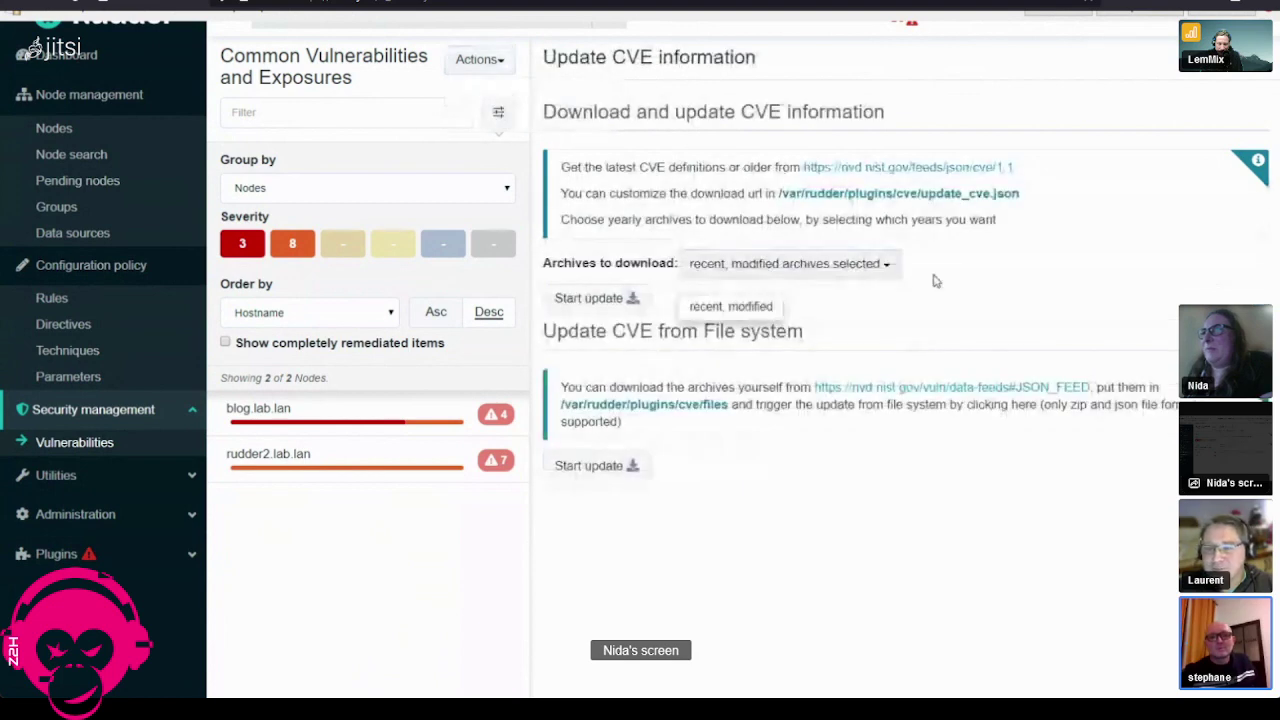
{"action": "left_click", "coordinate": [872, 266]}
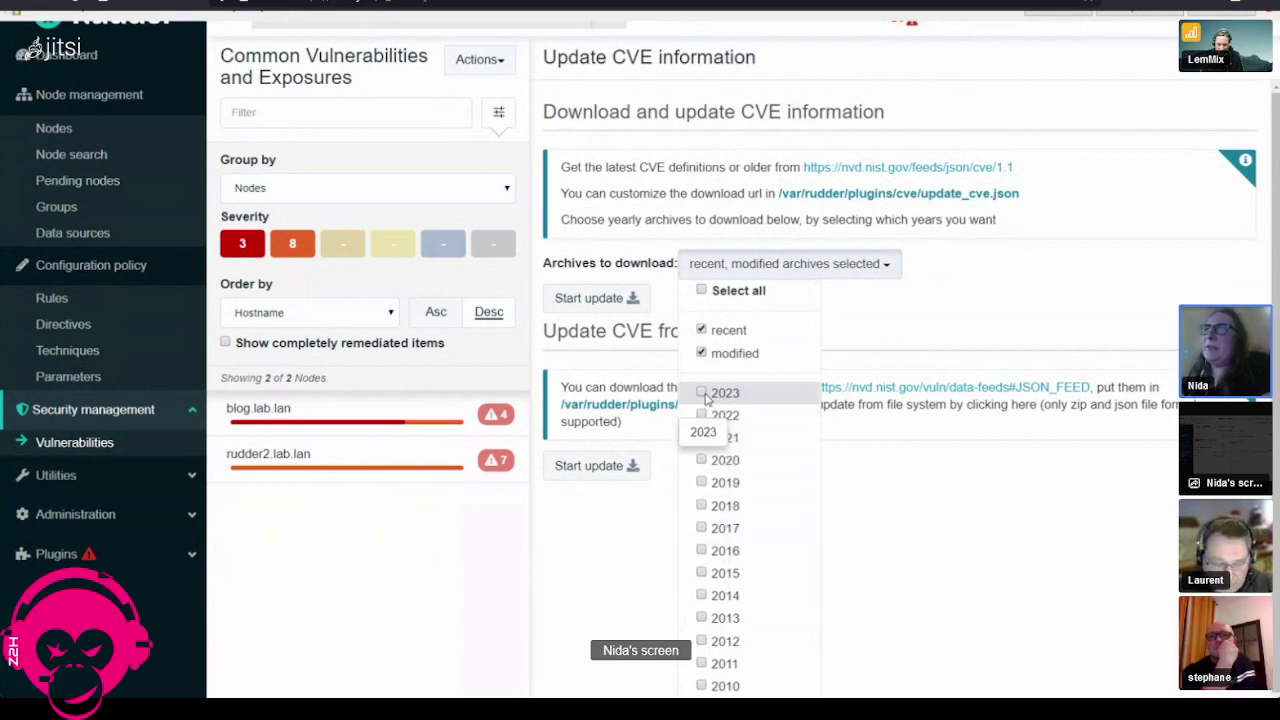
{"action": "left_click", "coordinate": [872, 335]}
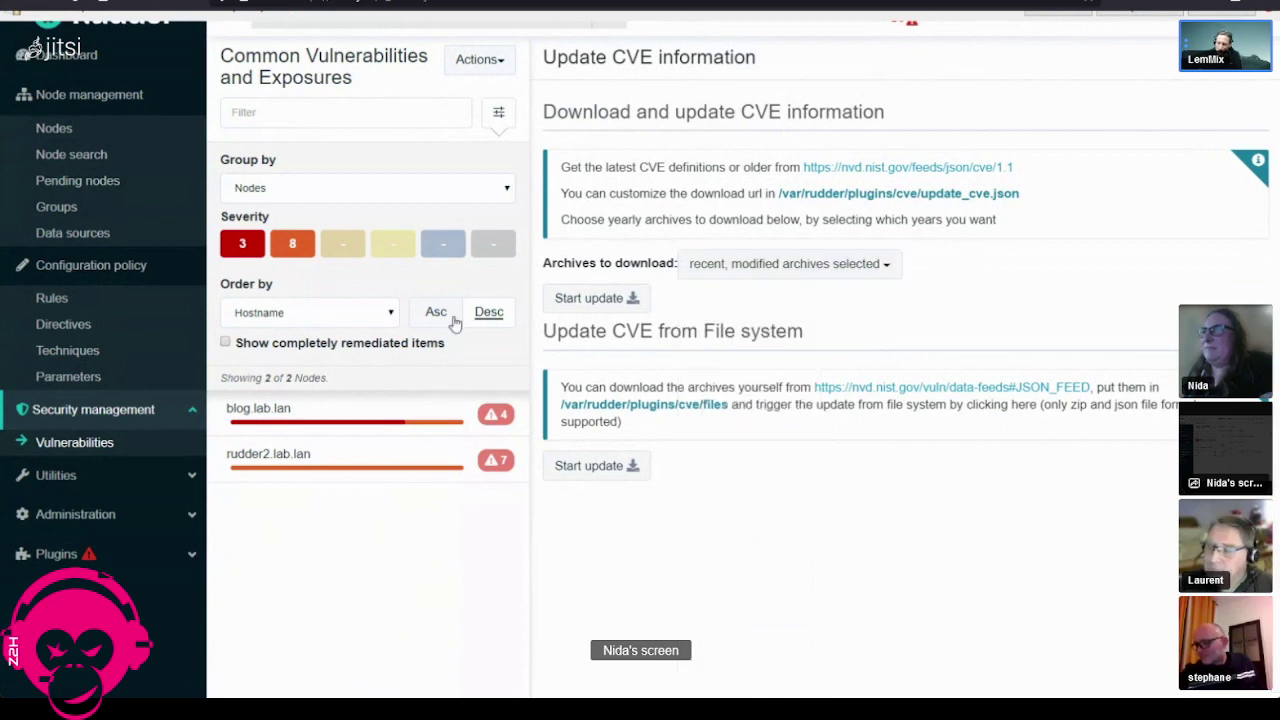
{"action": "left_click", "coordinate": [485, 60]}
{"action": "left_click", "coordinate": [495, 91]}
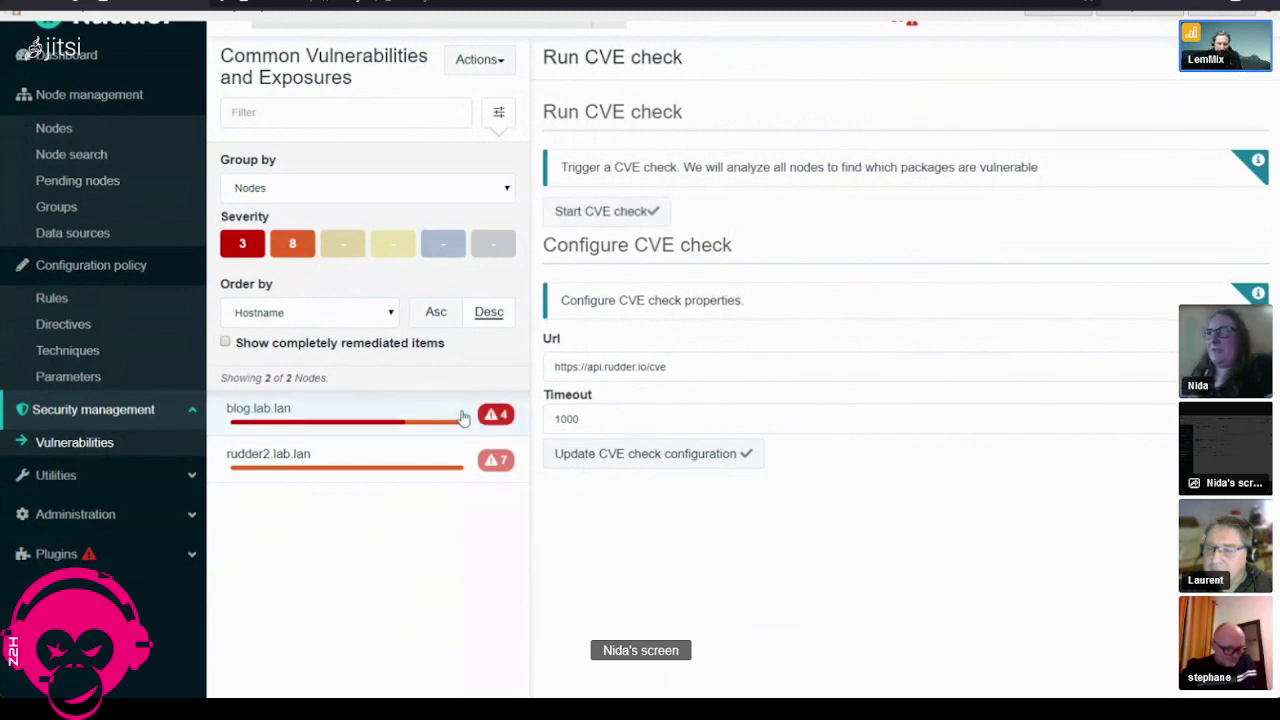
Step: Reload the vulnerabilities overview and compare the CVE lists of rudder2.lab.lan and blog.lab.lan, ending on rudder2.lab.lan
{"action": "left_click", "coordinate": [92, 450]}
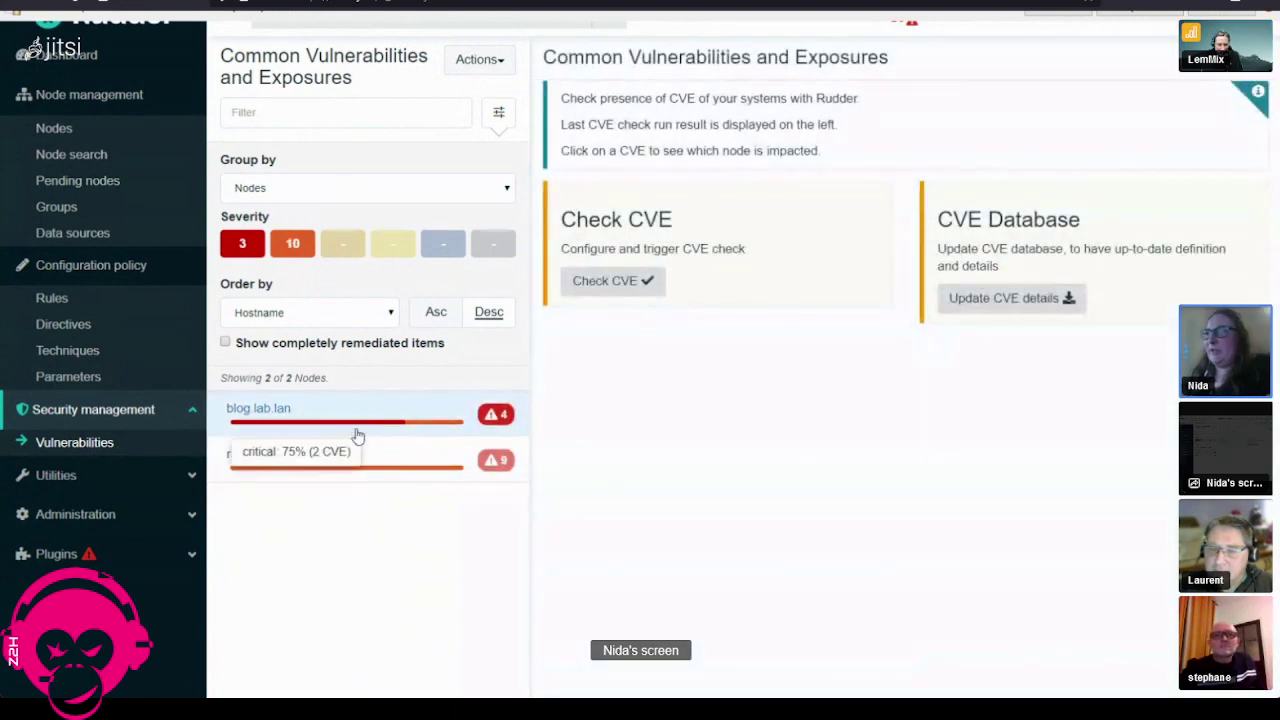
{"action": "left_click", "coordinate": [366, 470]}
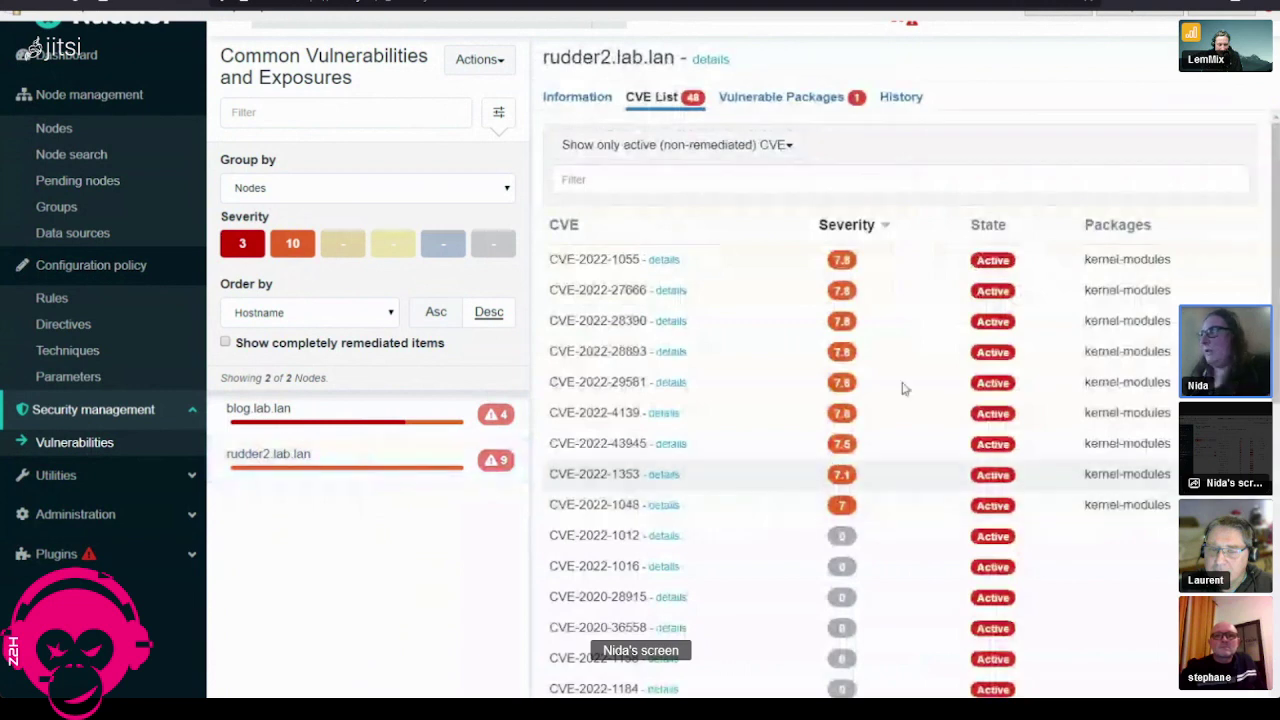
{"action": "left_click", "coordinate": [788, 100]}
{"action": "left_click", "coordinate": [371, 428]}
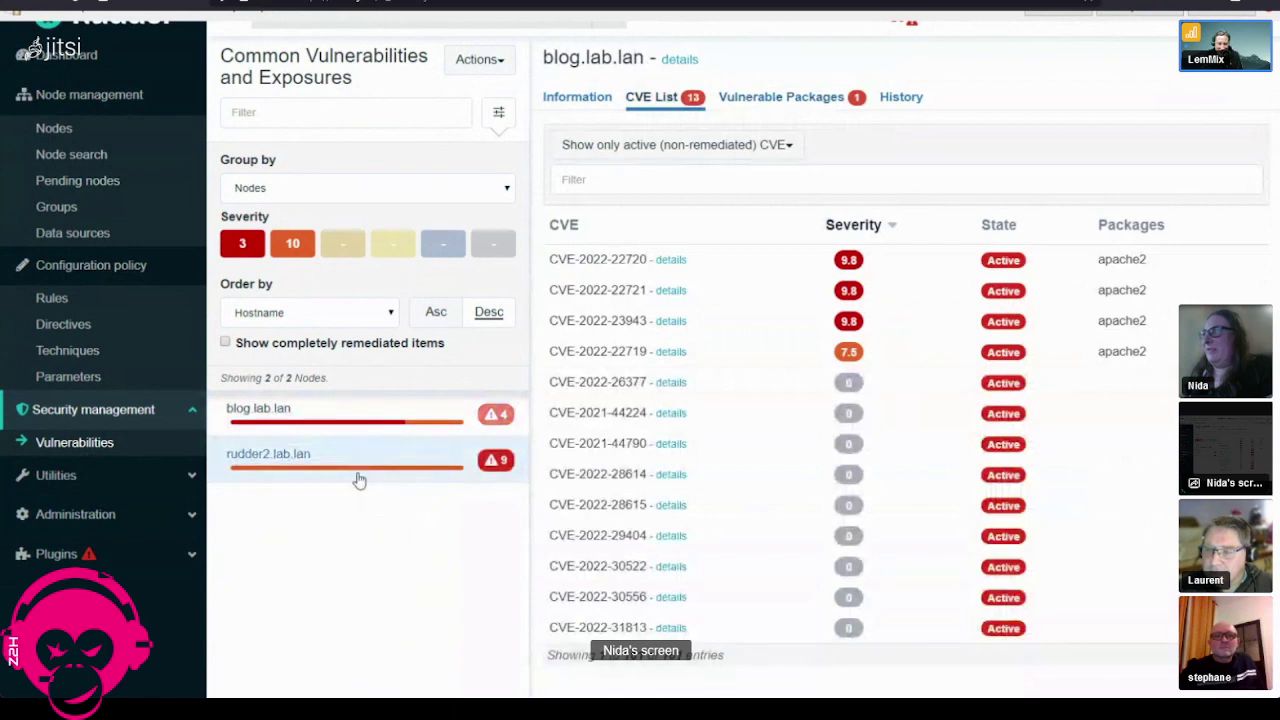
{"action": "left_click", "coordinate": [352, 468]}
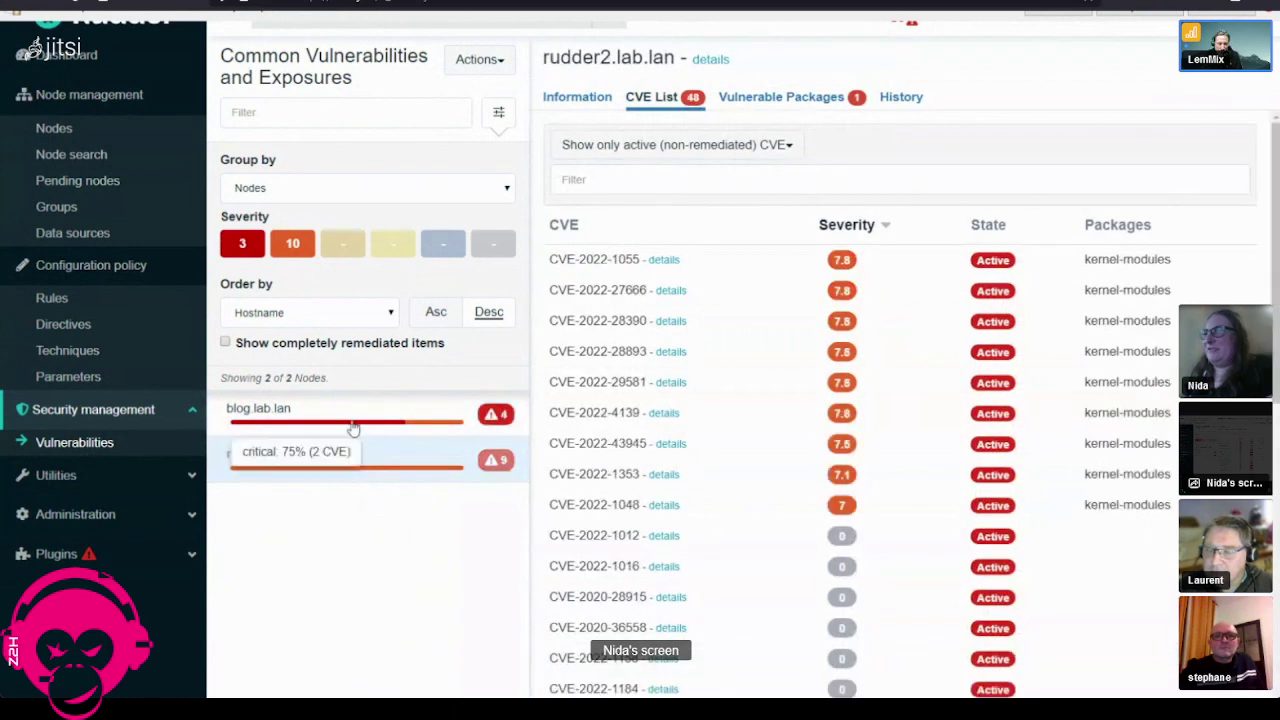
Step: Show the completely remediated items in the node list, hide them again, and open rudder2.lab.lan's vulnerable packages
{"action": "left_click", "coordinate": [227, 343]}
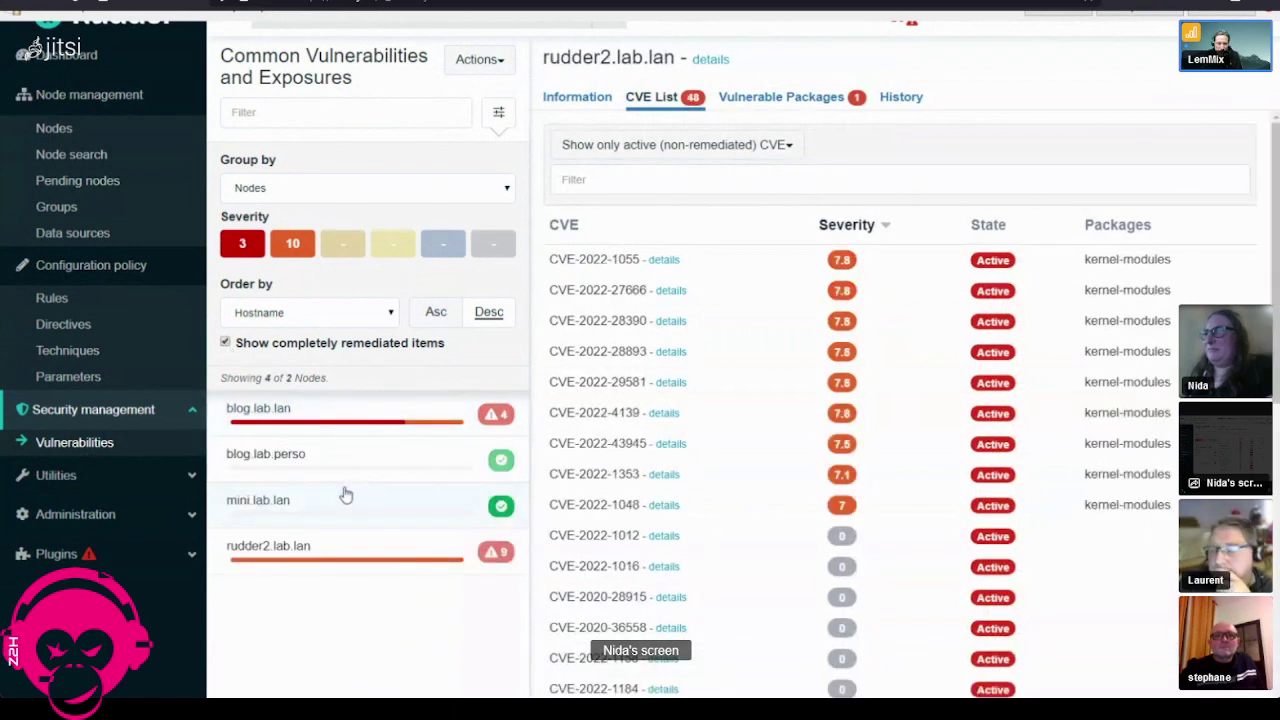
{"action": "left_click", "coordinate": [227, 342]}
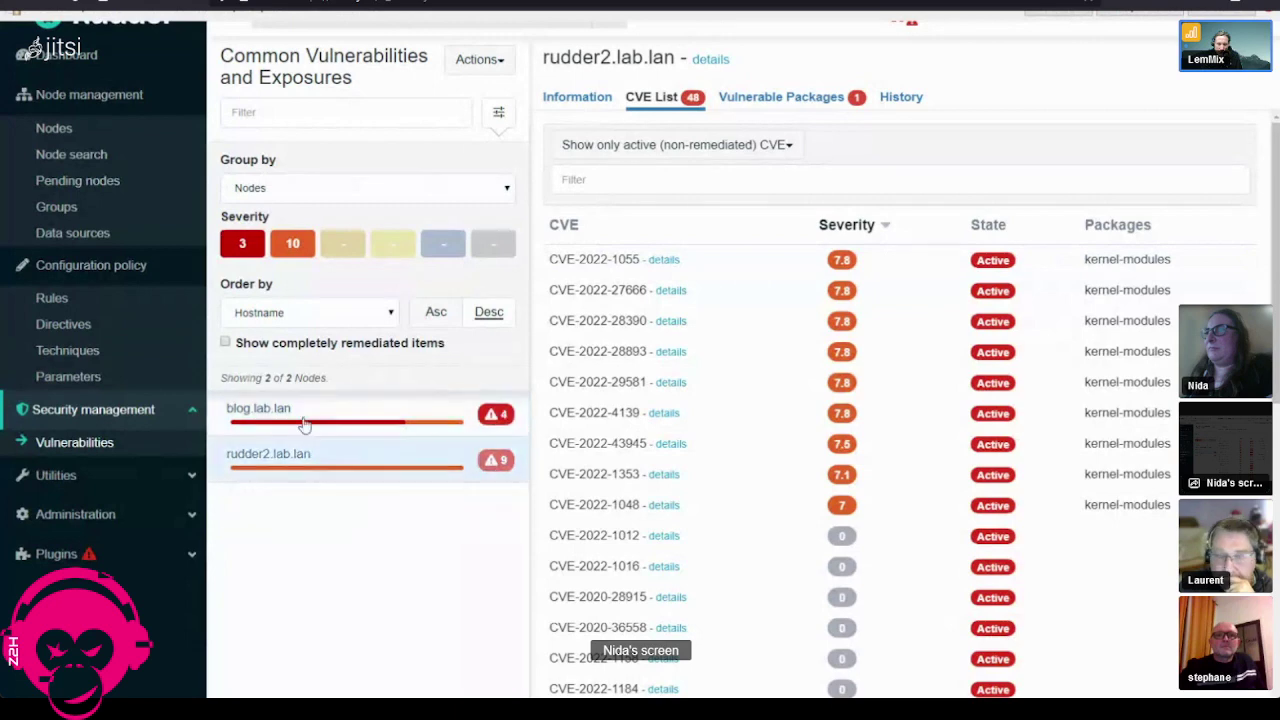
{"action": "left_click", "coordinate": [779, 98]}
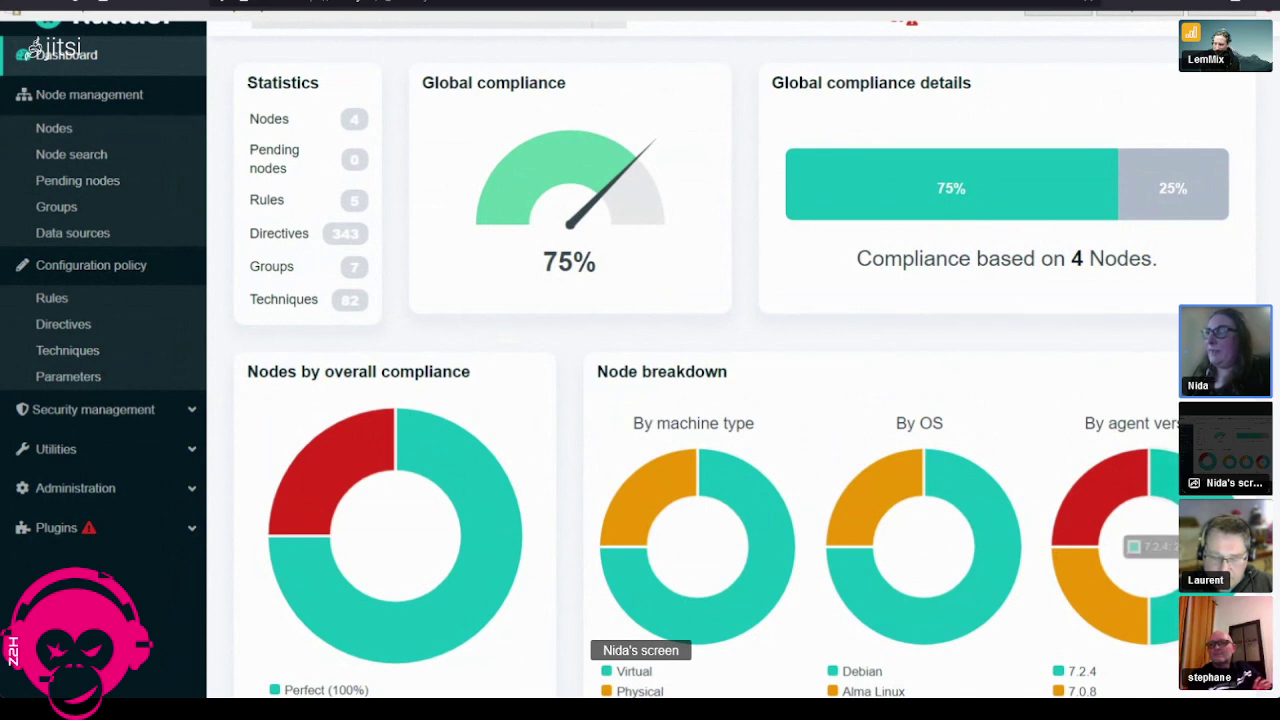
Step: Go from the compliance dashboard to the node groups and look at the Debian group and the Demo and Monitoring categories
{"action": "mouse_move", "coordinate": [1160, 470]}
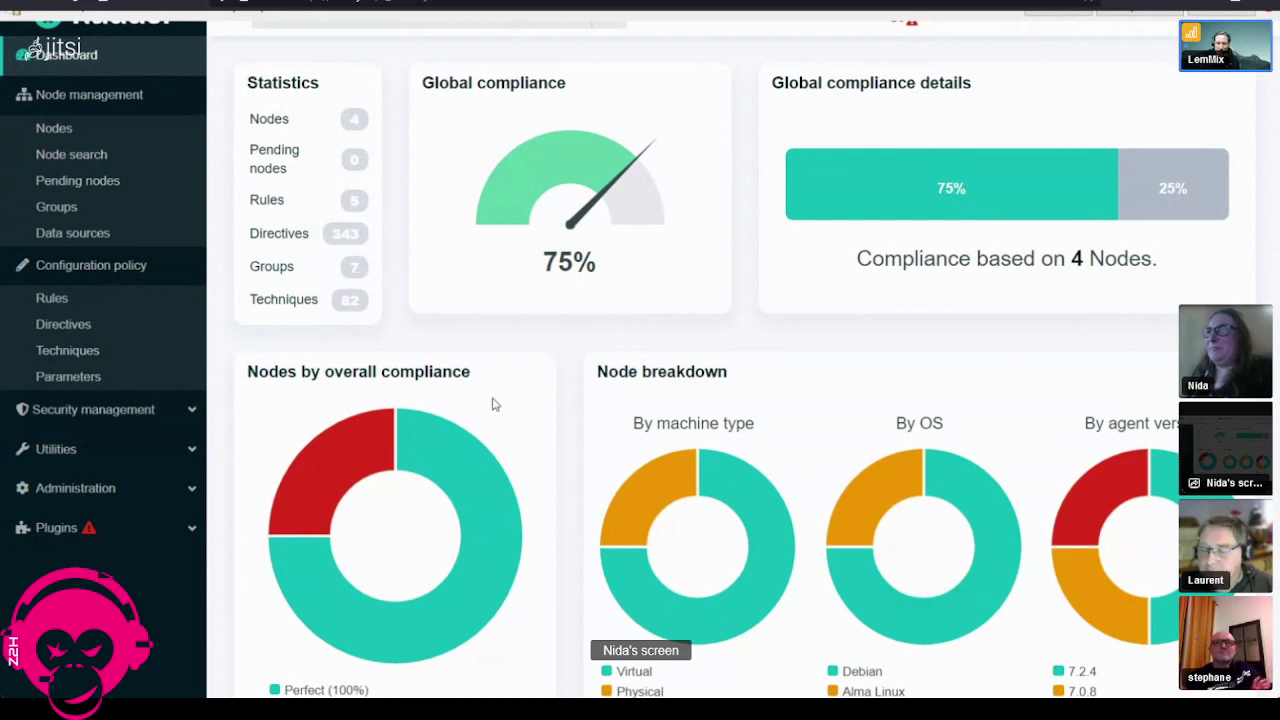
{"action": "left_click", "coordinate": [56, 207]}
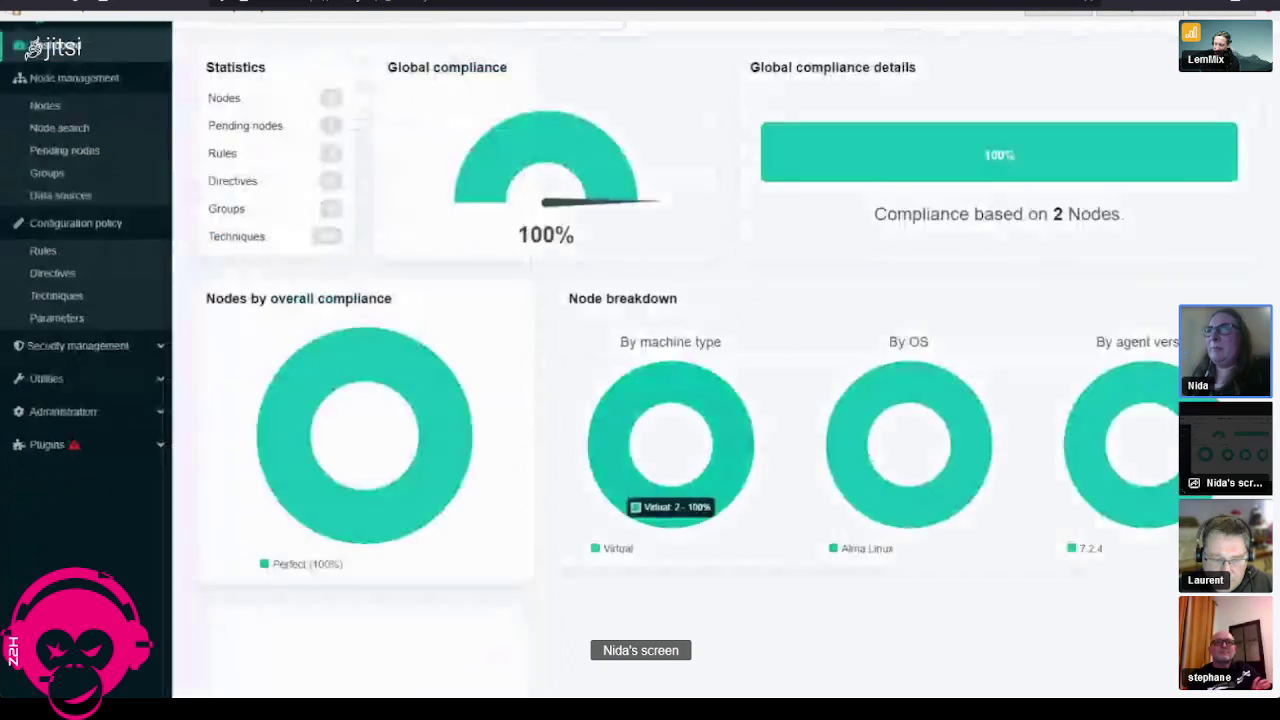
{"action": "left_click", "coordinate": [46, 176]}
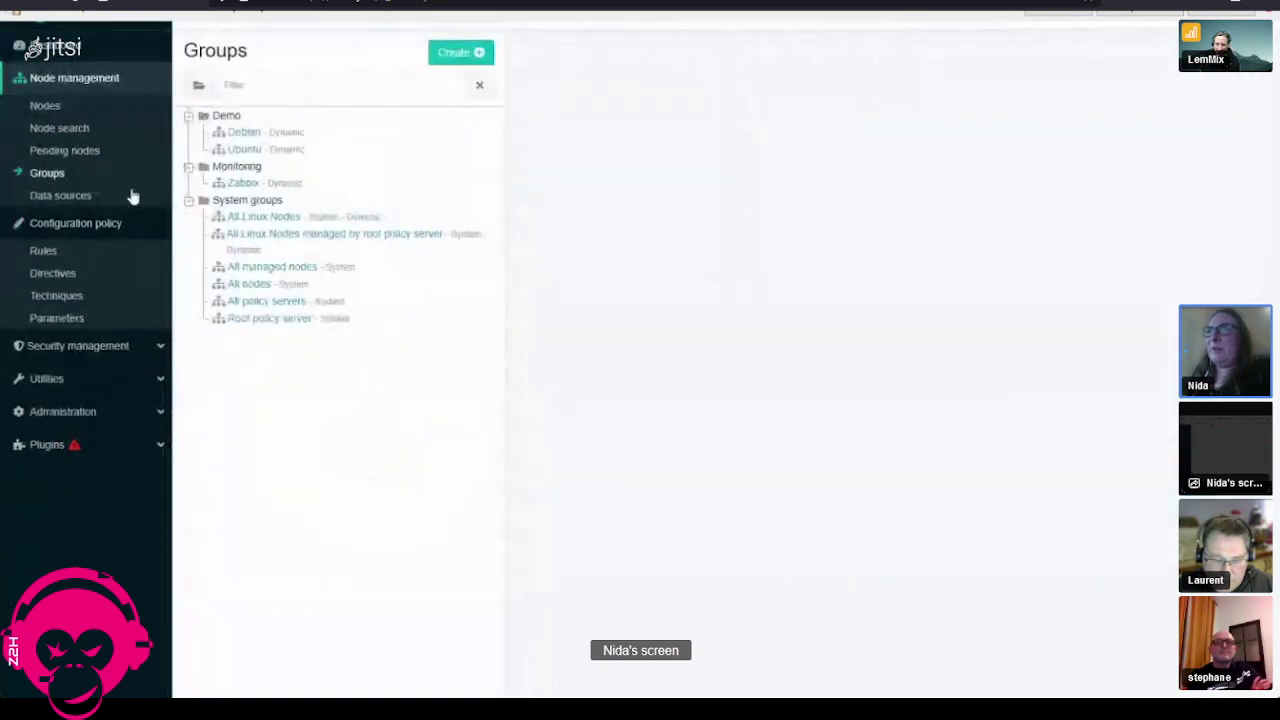
{"action": "left_click", "coordinate": [242, 135]}
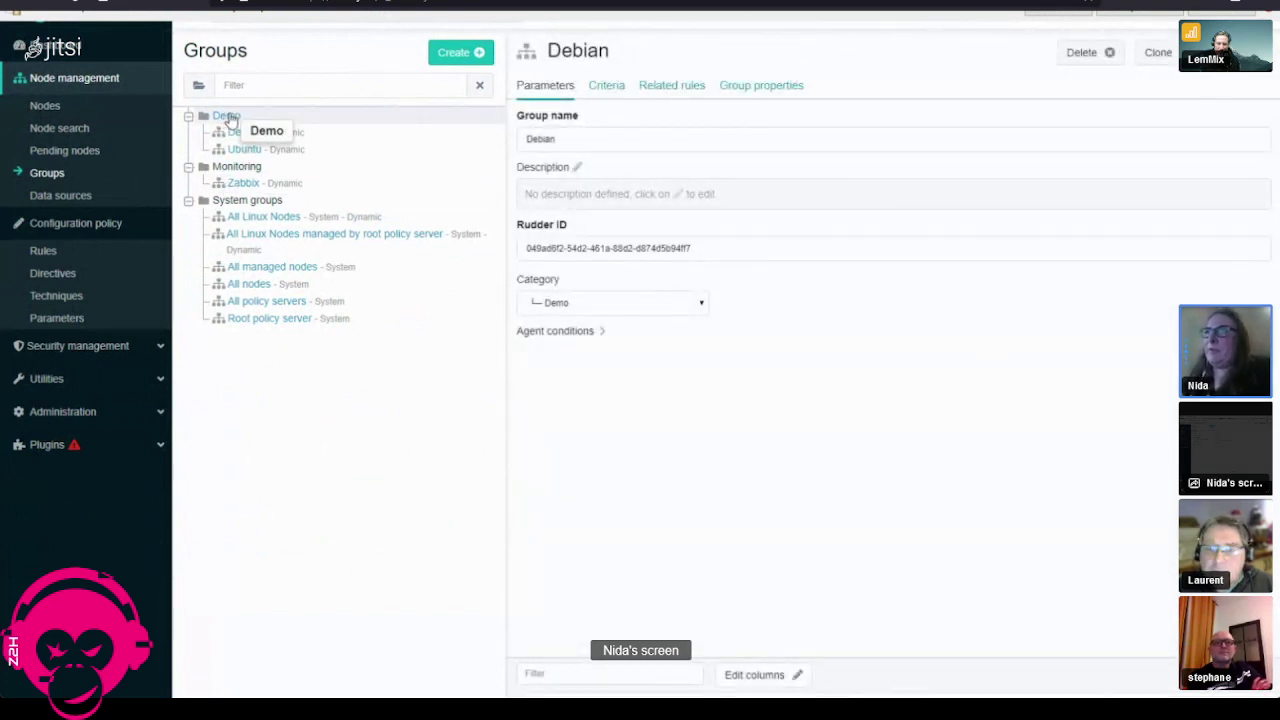
{"action": "left_click", "coordinate": [228, 117]}
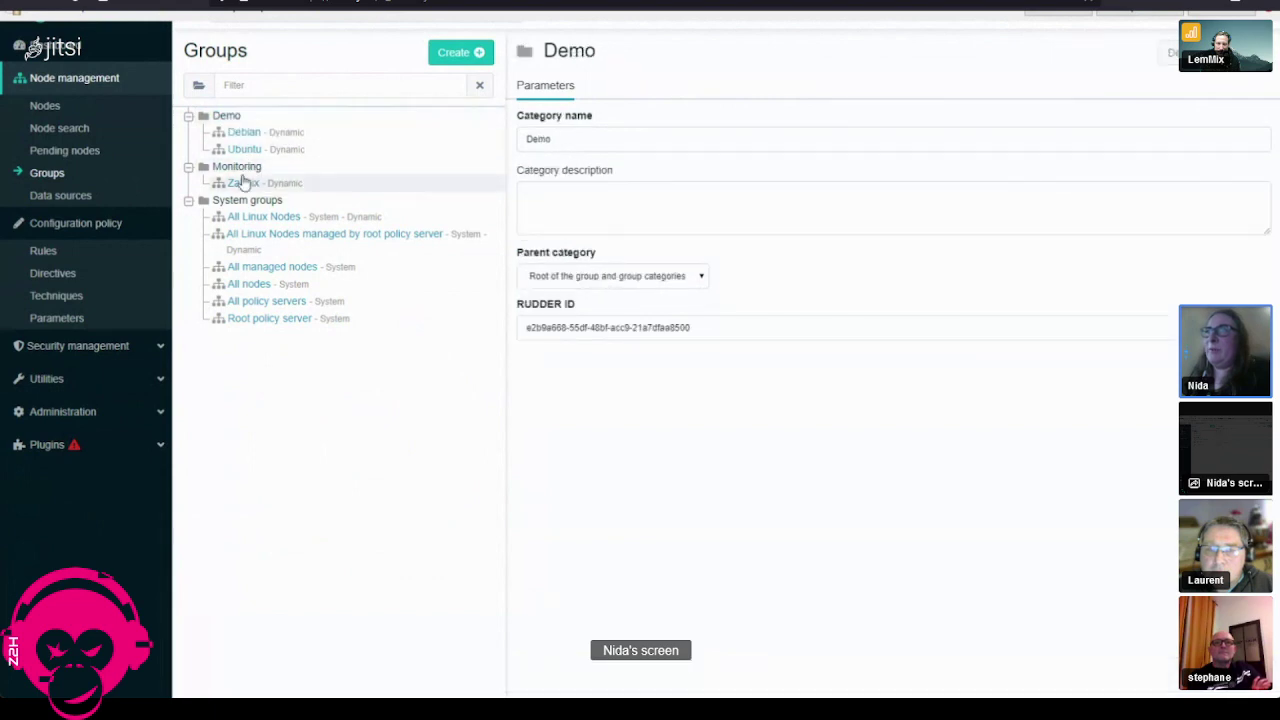
{"action": "left_click", "coordinate": [245, 168]}
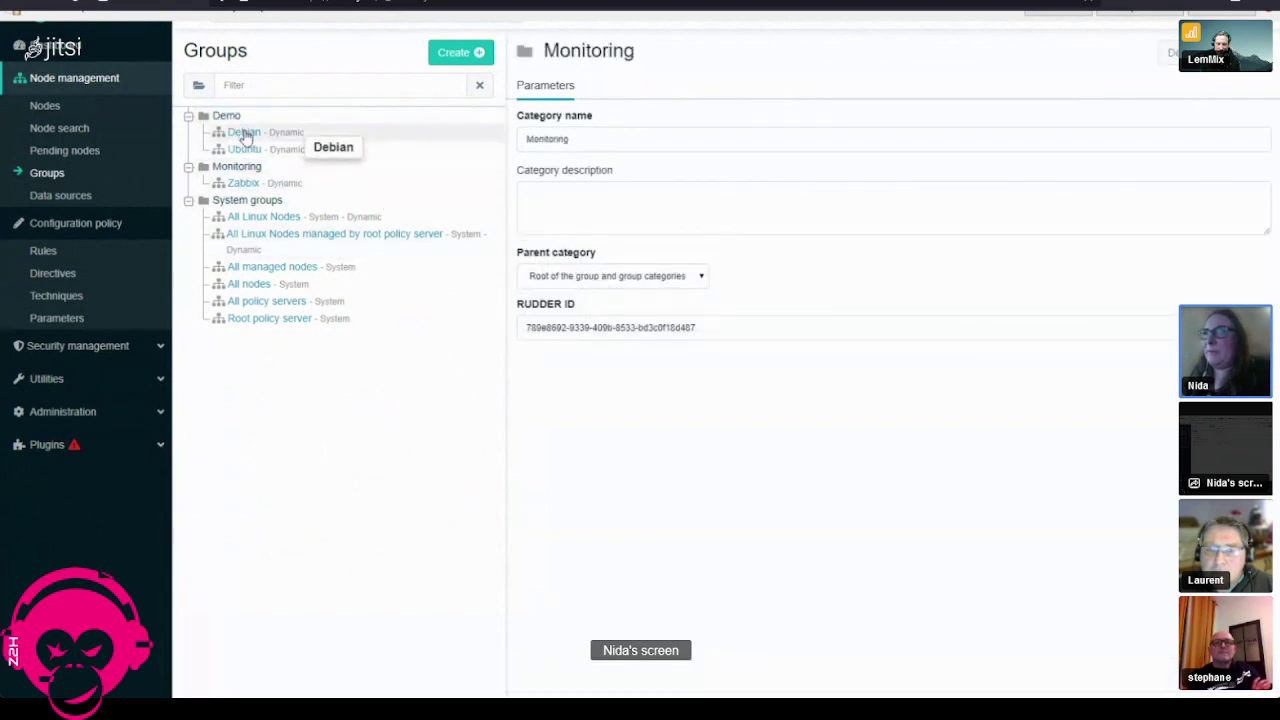
Step: Open the Debian group's criteria, glance at the Twitch stream chat, and come back to Rudder
{"action": "left_click", "coordinate": [244, 134]}
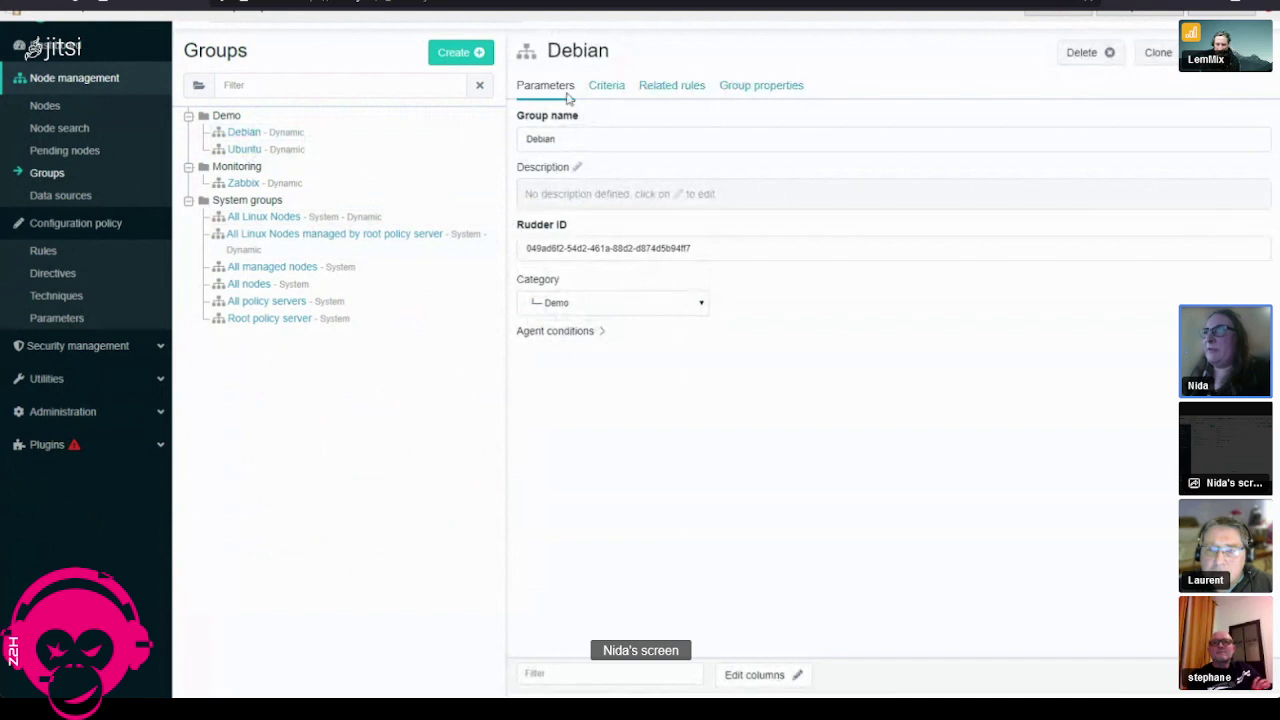
{"action": "left_click", "coordinate": [604, 88]}
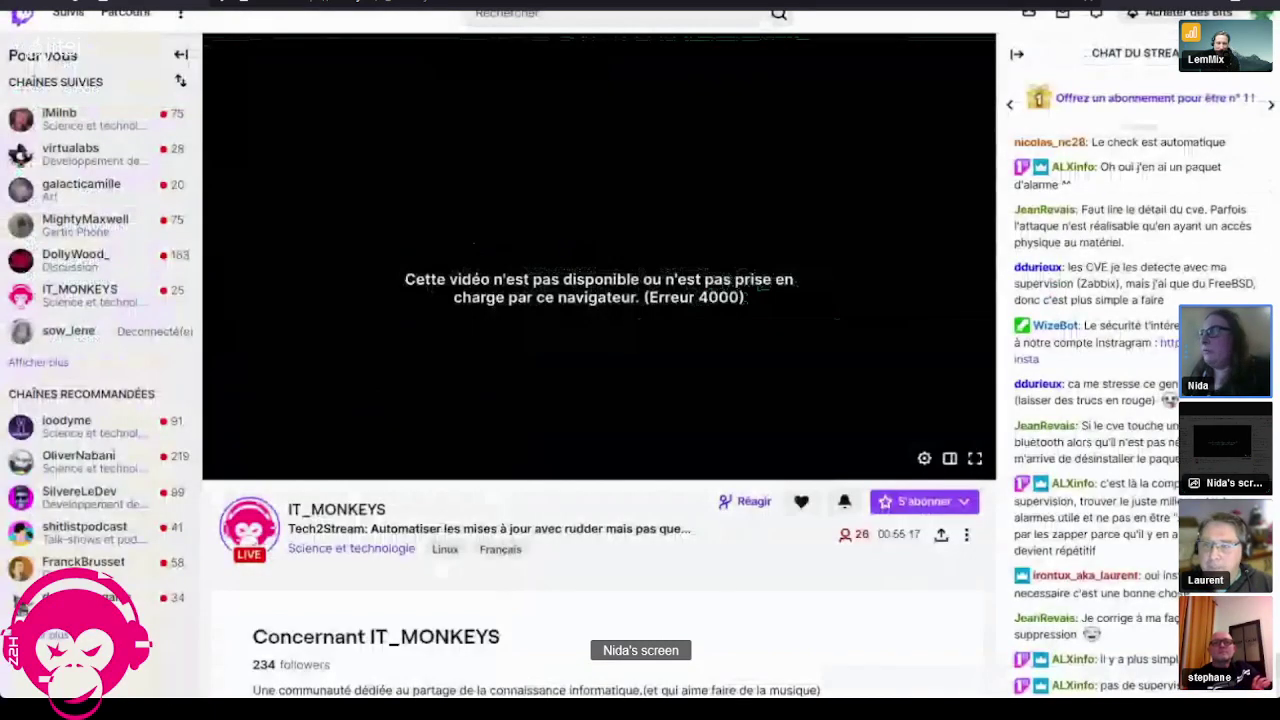
{"action": "key", "text": "alt+Tab"}
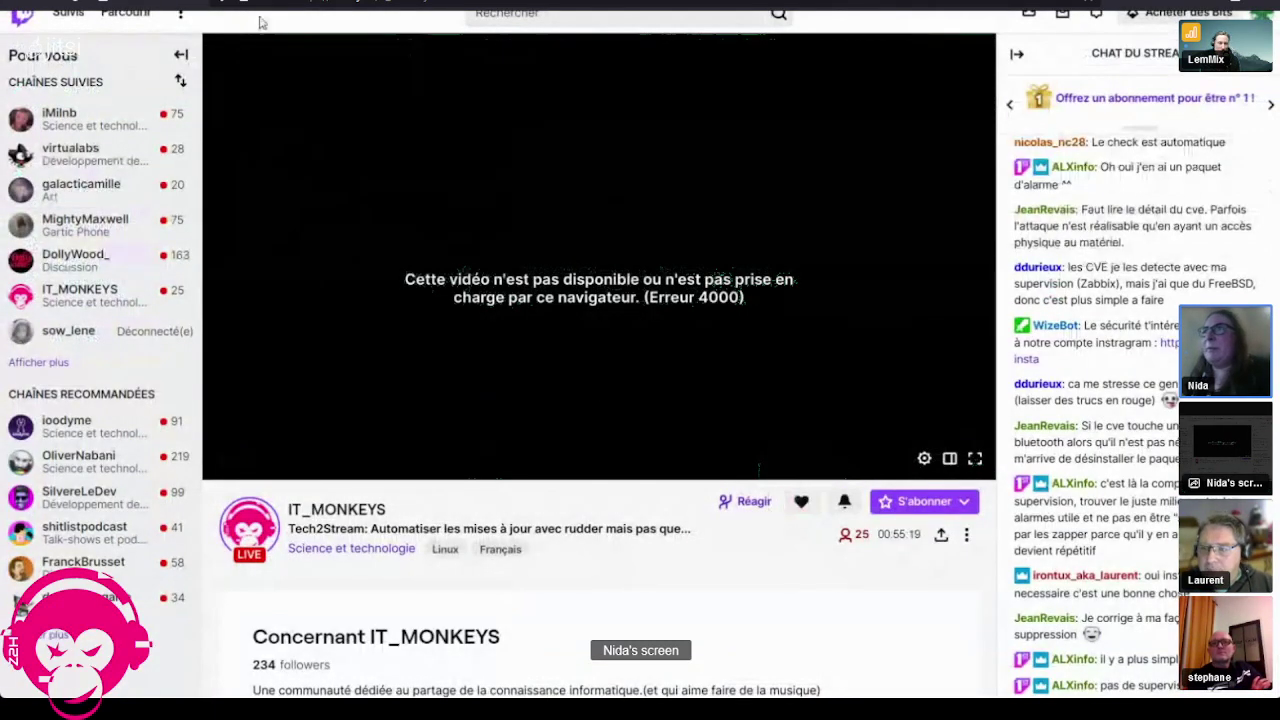
{"action": "key", "text": "alt+Tab"}
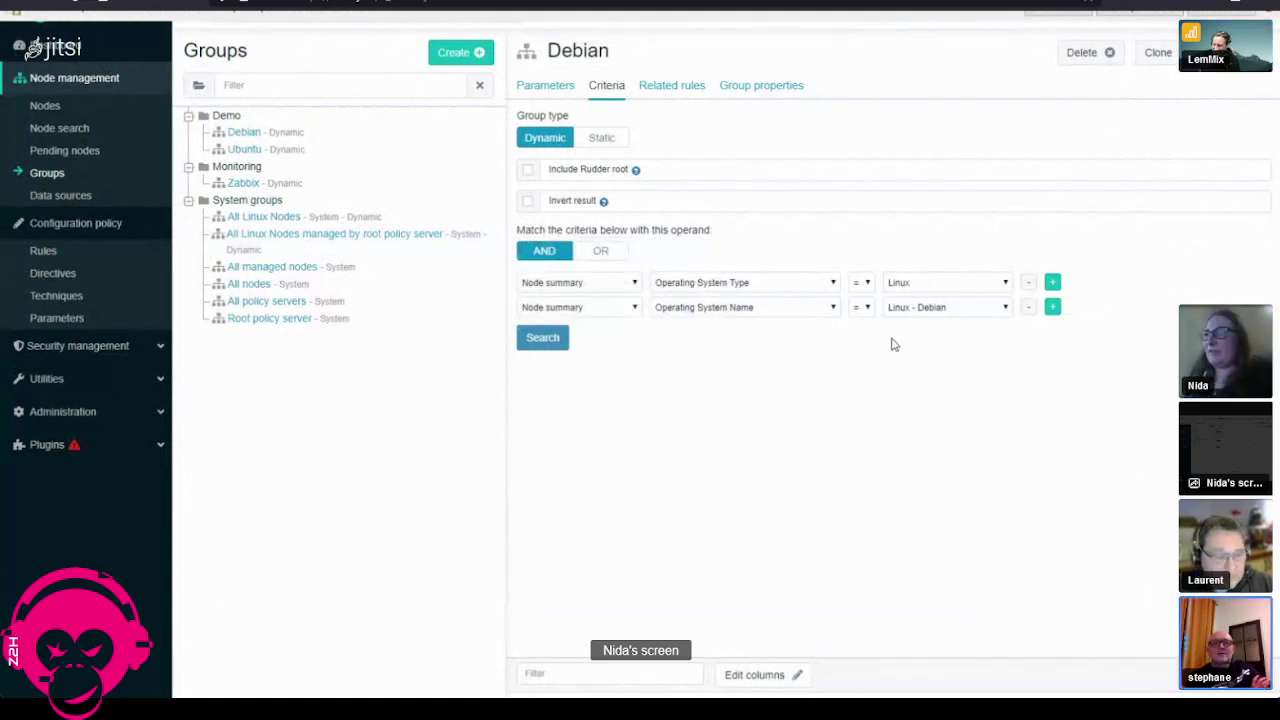
Step: Add an Operating System Version = 11 criterion to the Debian group and search for matching nodes
{"action": "key", "text": "ctrl+plus"}
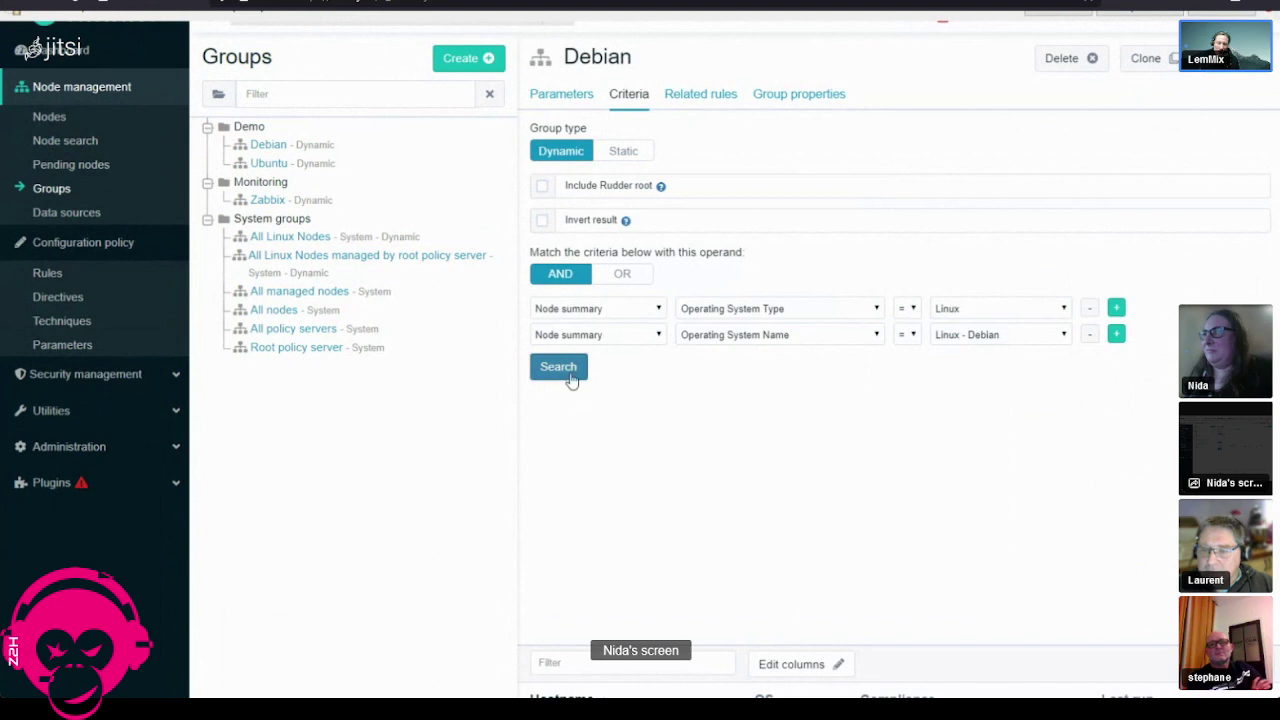
{"action": "left_click", "coordinate": [1116, 334]}
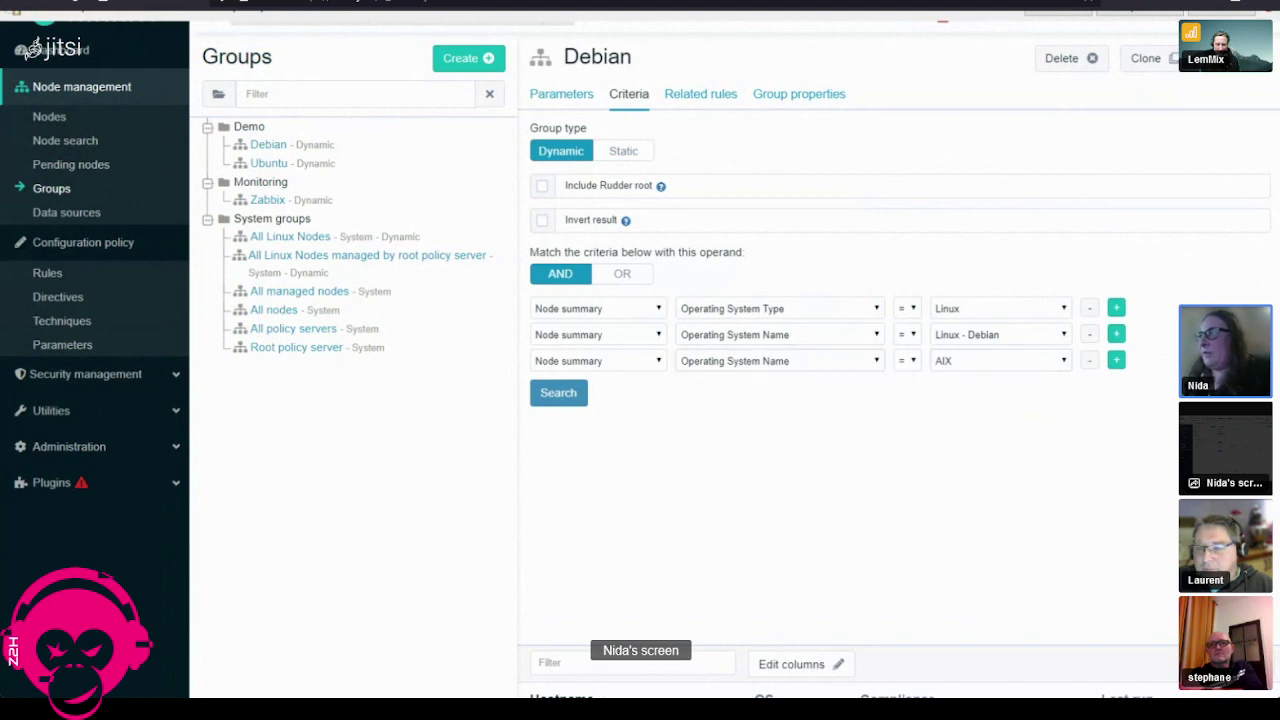
{"action": "left_click", "coordinate": [860, 449]}
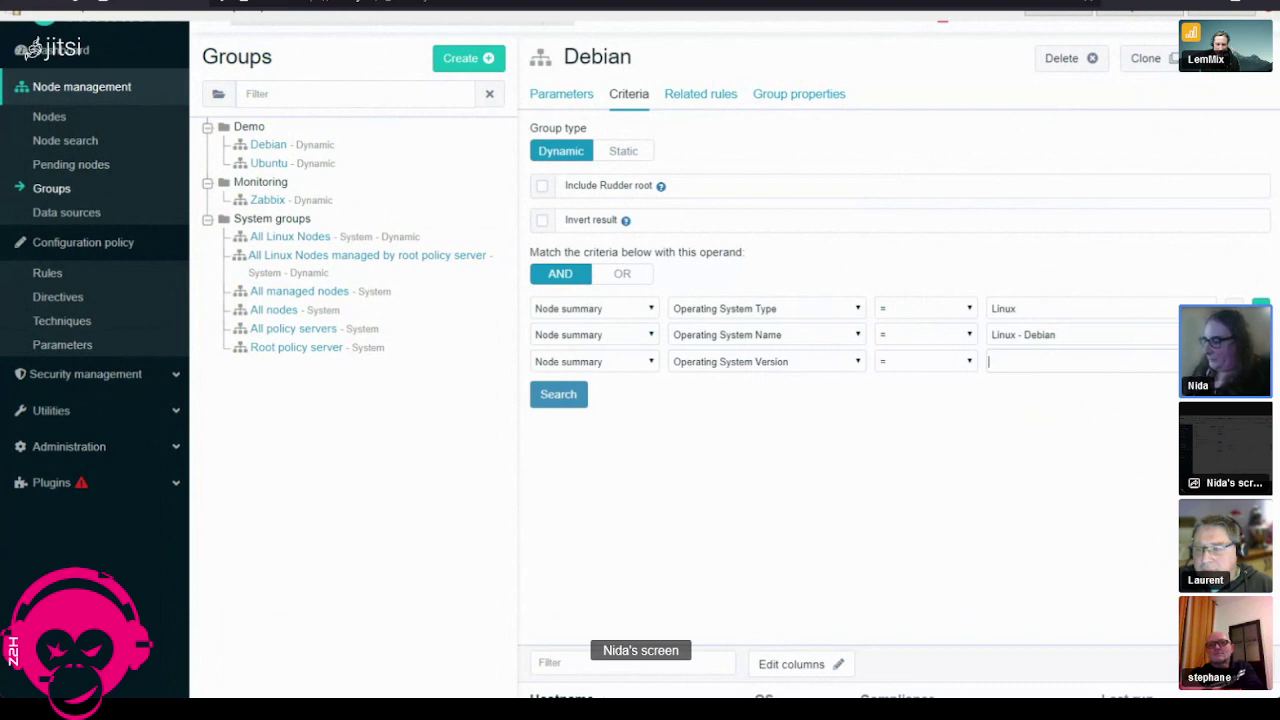
{"action": "type", "text": "1"}
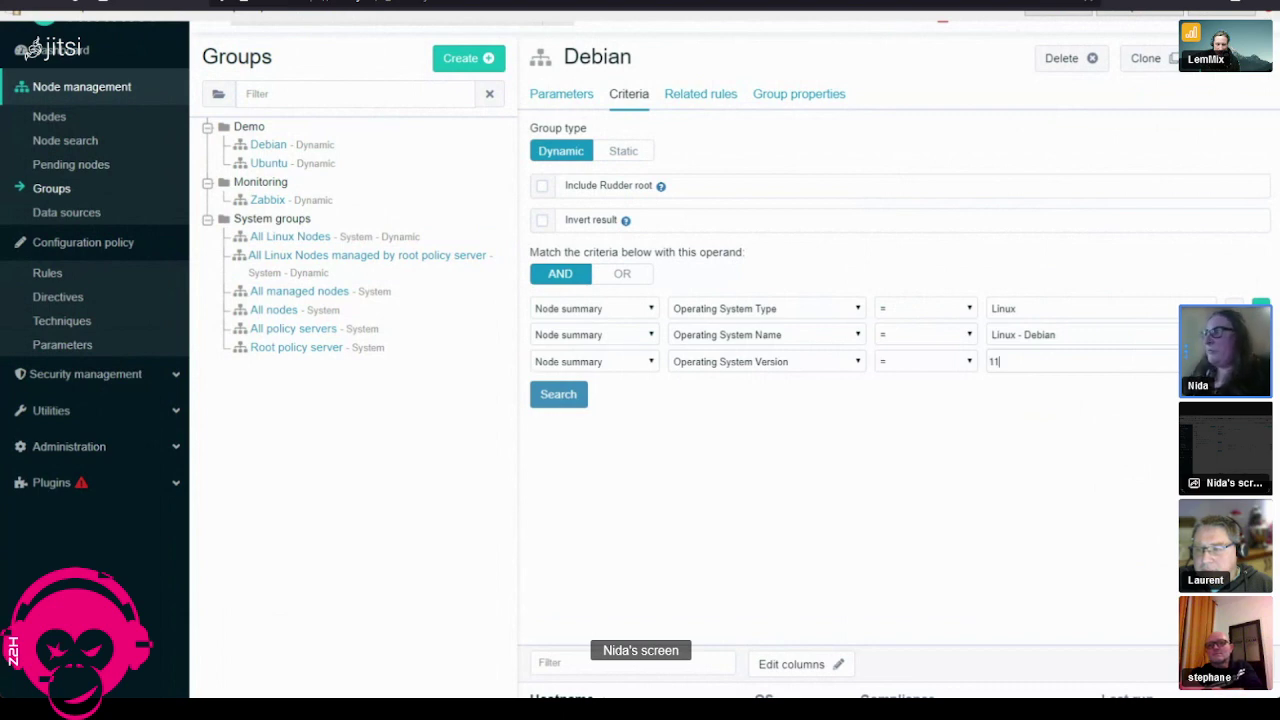
{"action": "type", "text": "1"}
{"action": "left_click", "coordinate": [550, 406]}
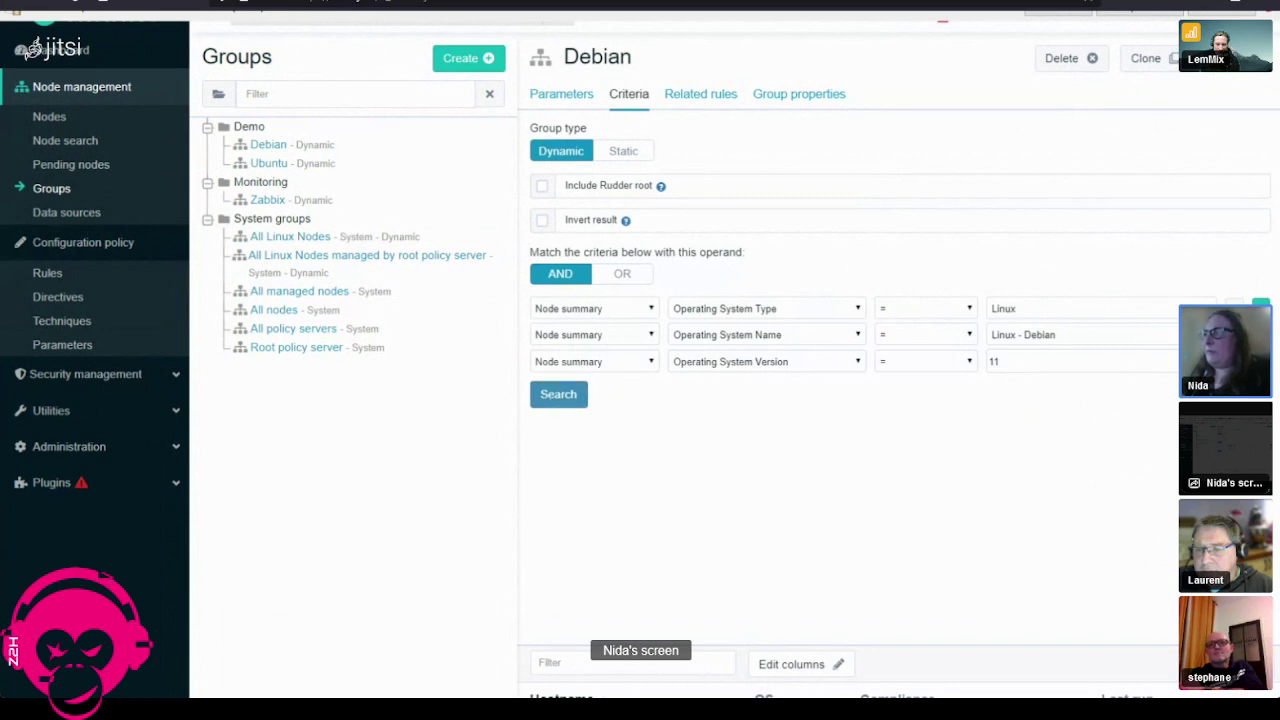
Step: Set the Debian group's Operating System Version criterion to 10 and run the search again
{"action": "left_click", "coordinate": [1016, 361]}
{"action": "key", "text": "BackSpace"}
{"action": "type", "text": "0"}
{"action": "left_click", "coordinate": [539, 403]}
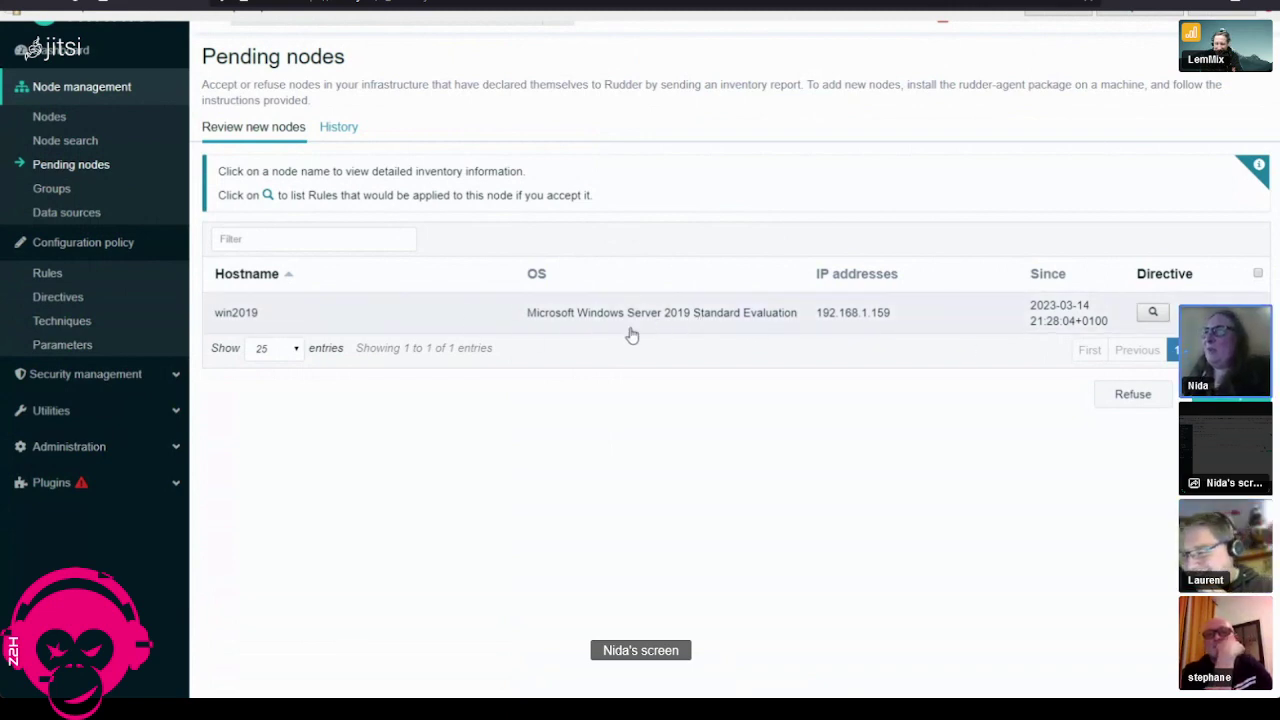
Step: Expand the pending node win2019 and examine its operating system, machine type, SHA1 fingerprint and available software updates
{"action": "left_click_drag", "start_coordinate": [528, 323], "coordinate": [797, 324]}
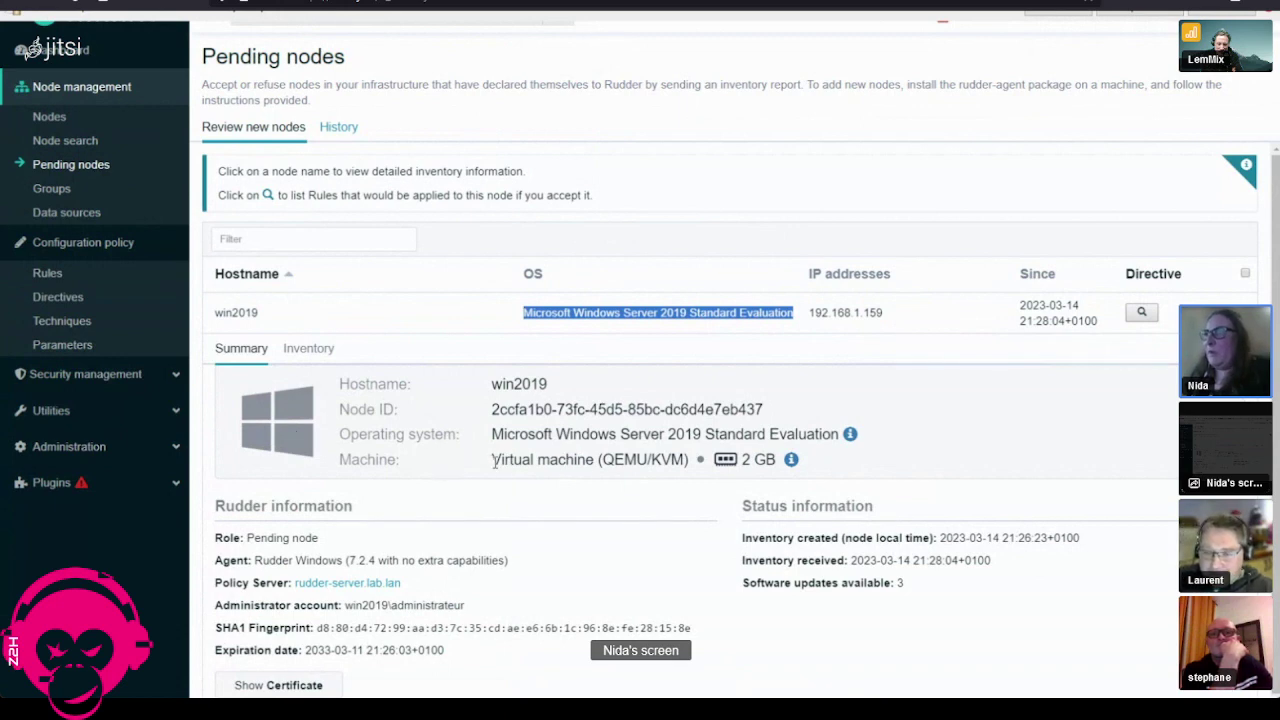
{"action": "left_click_drag", "start_coordinate": [490, 460], "coordinate": [706, 460]}
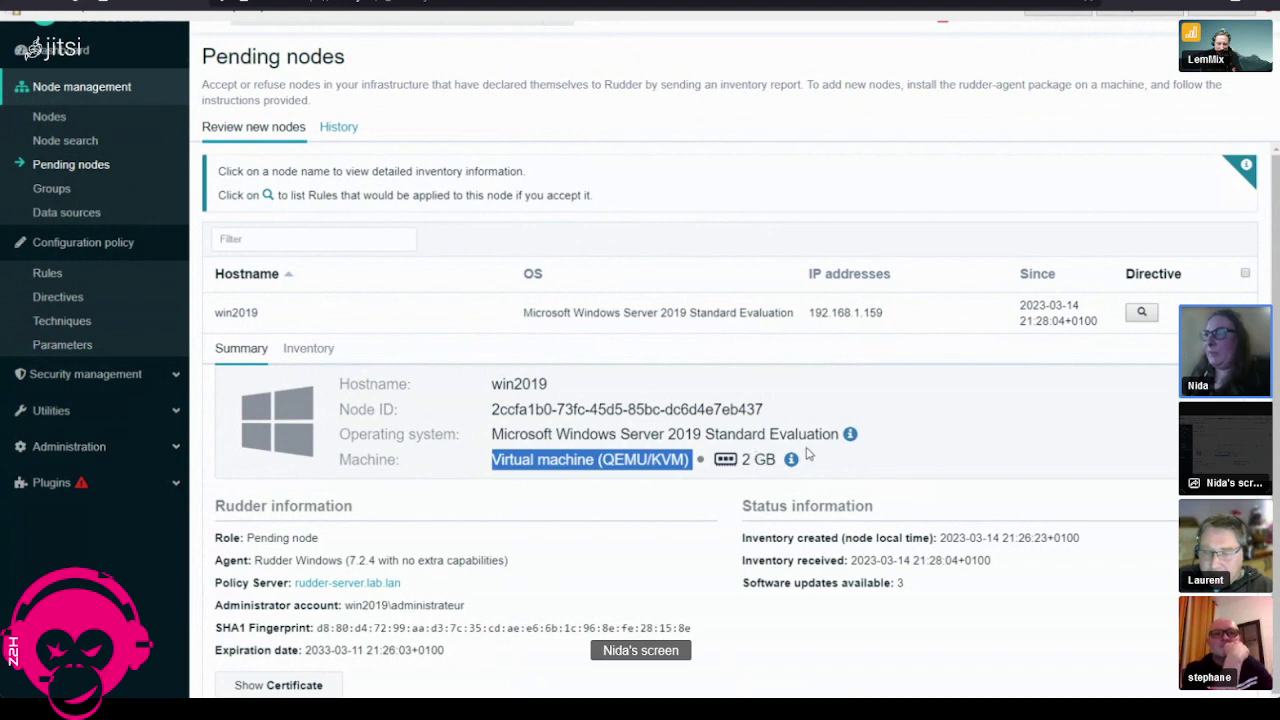
{"action": "left_click", "coordinate": [220, 632]}
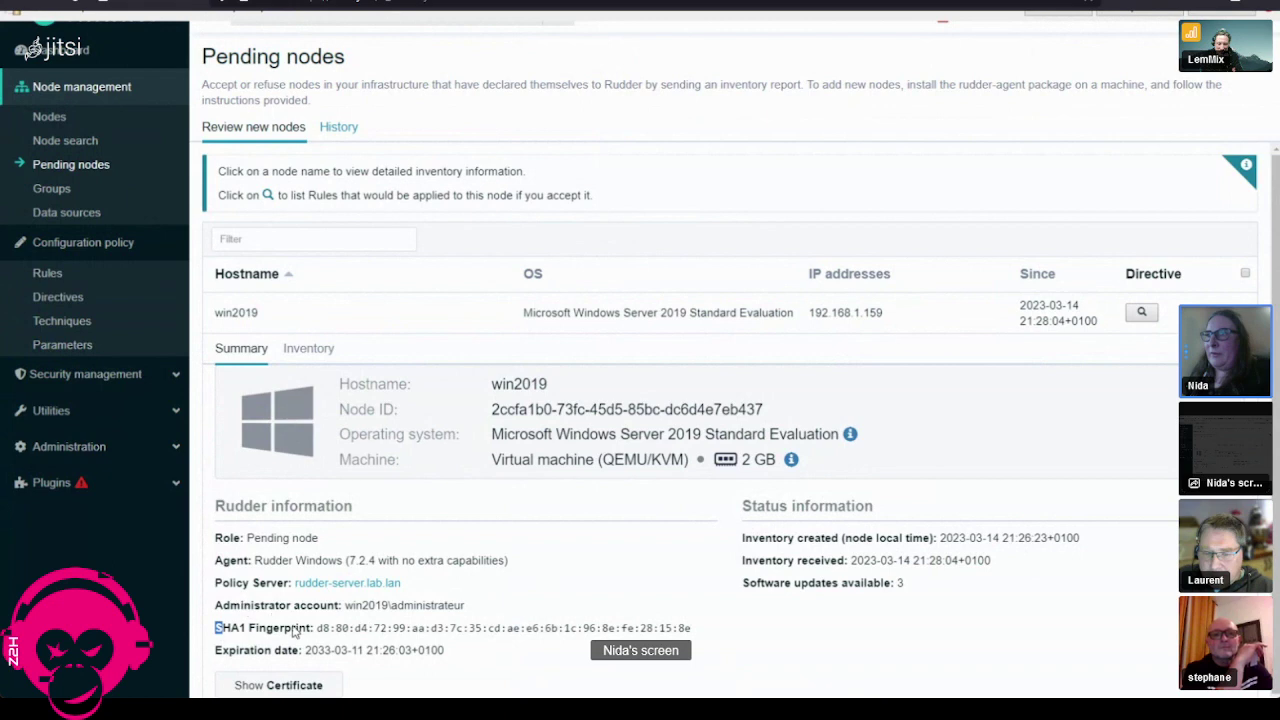
{"action": "left_click", "coordinate": [326, 628]}
{"action": "left_click_drag", "start_coordinate": [319, 628], "coordinate": [688, 626]}
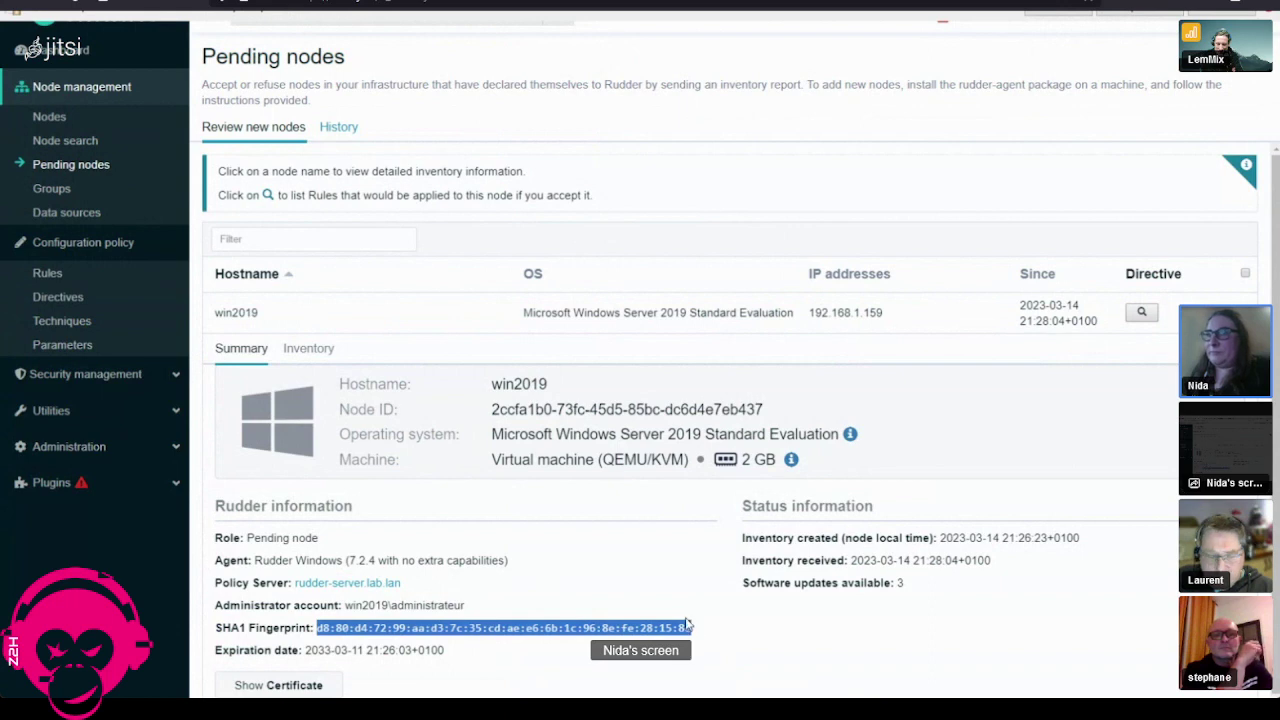
{"action": "left_click_drag", "start_coordinate": [906, 590], "coordinate": [737, 592]}
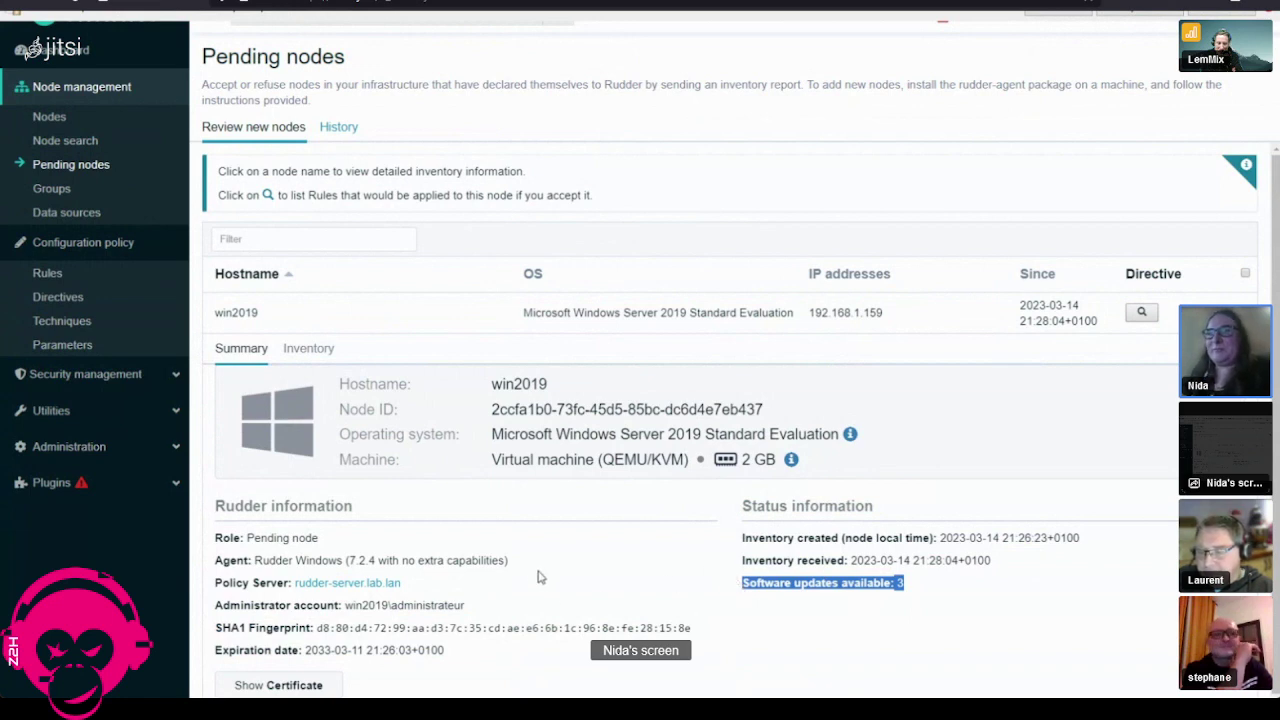
{"action": "left_click", "coordinate": [1104, 584]}
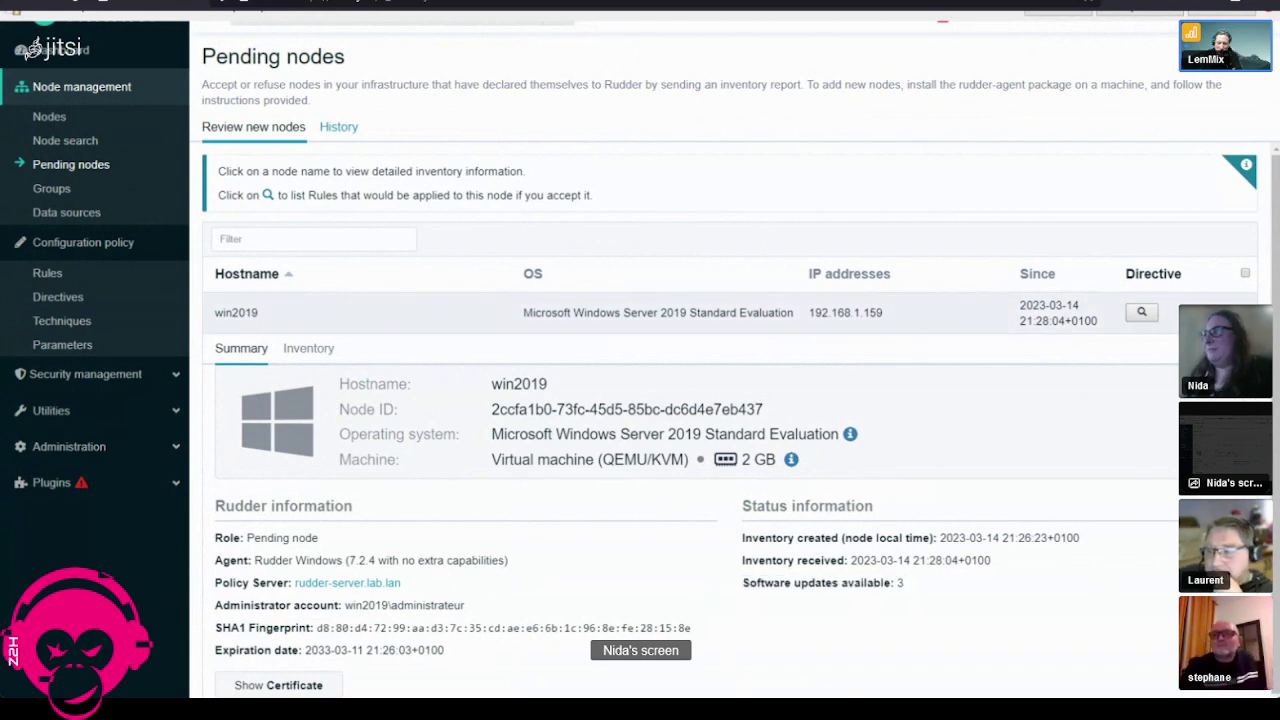
Step: Look through win2019's inventory, including software, BIOS and virtual machines, ending on its software updates
{"action": "left_click", "coordinate": [300, 352]}
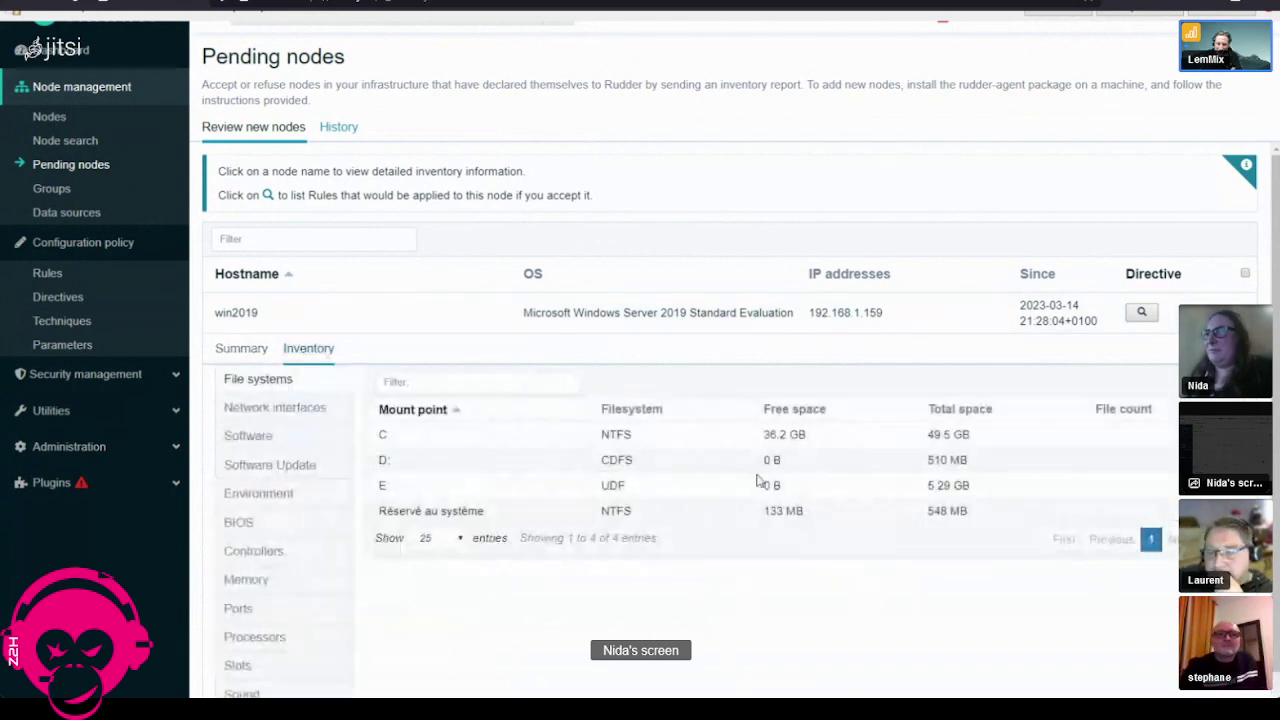
{"action": "left_click", "coordinate": [248, 438]}
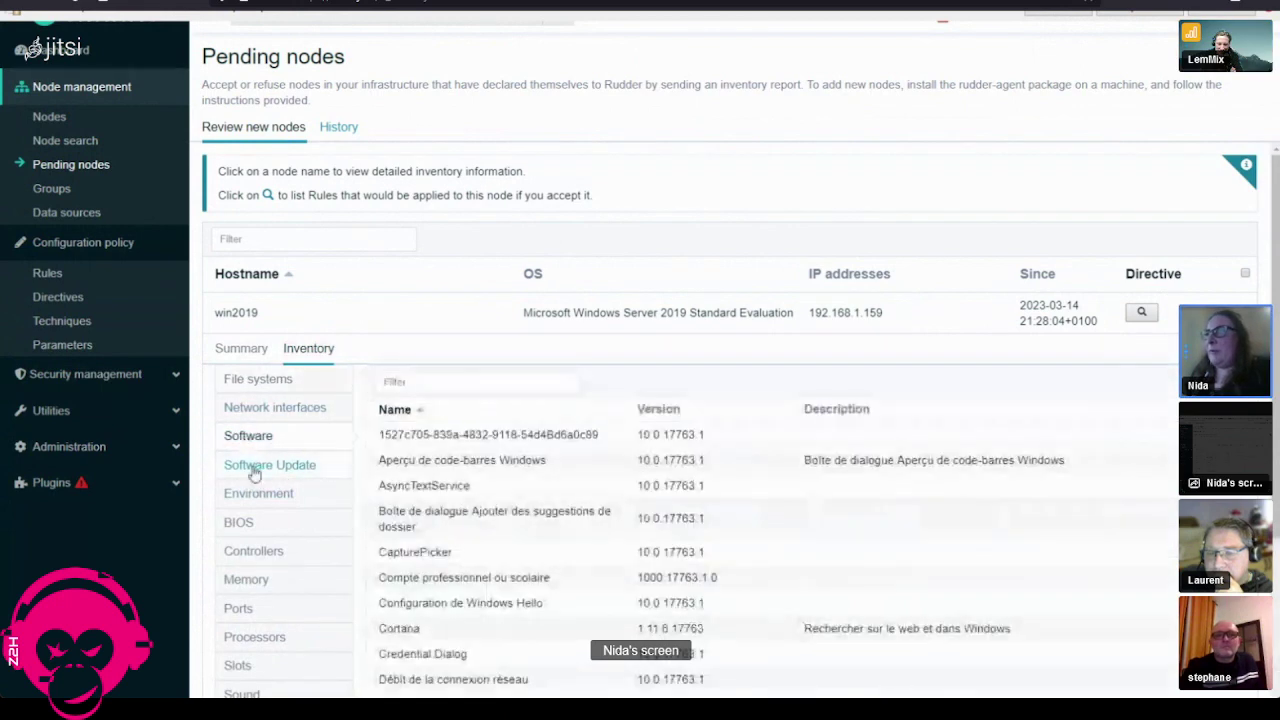
{"action": "left_click", "coordinate": [252, 465]}
{"action": "left_click", "coordinate": [258, 522]}
{"action": "left_click", "coordinate": [241, 435]}
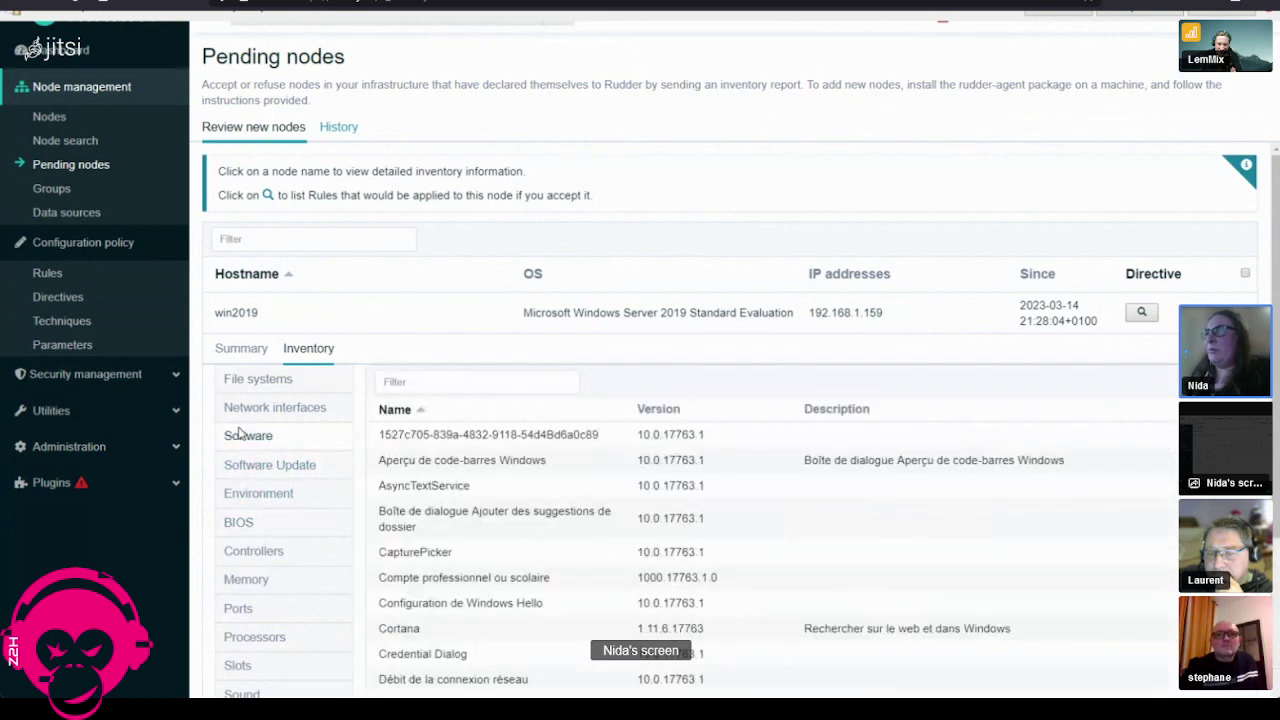
{"action": "scroll", "coordinate": [256, 685], "scroll_direction": "down", "scroll_amount": 3}
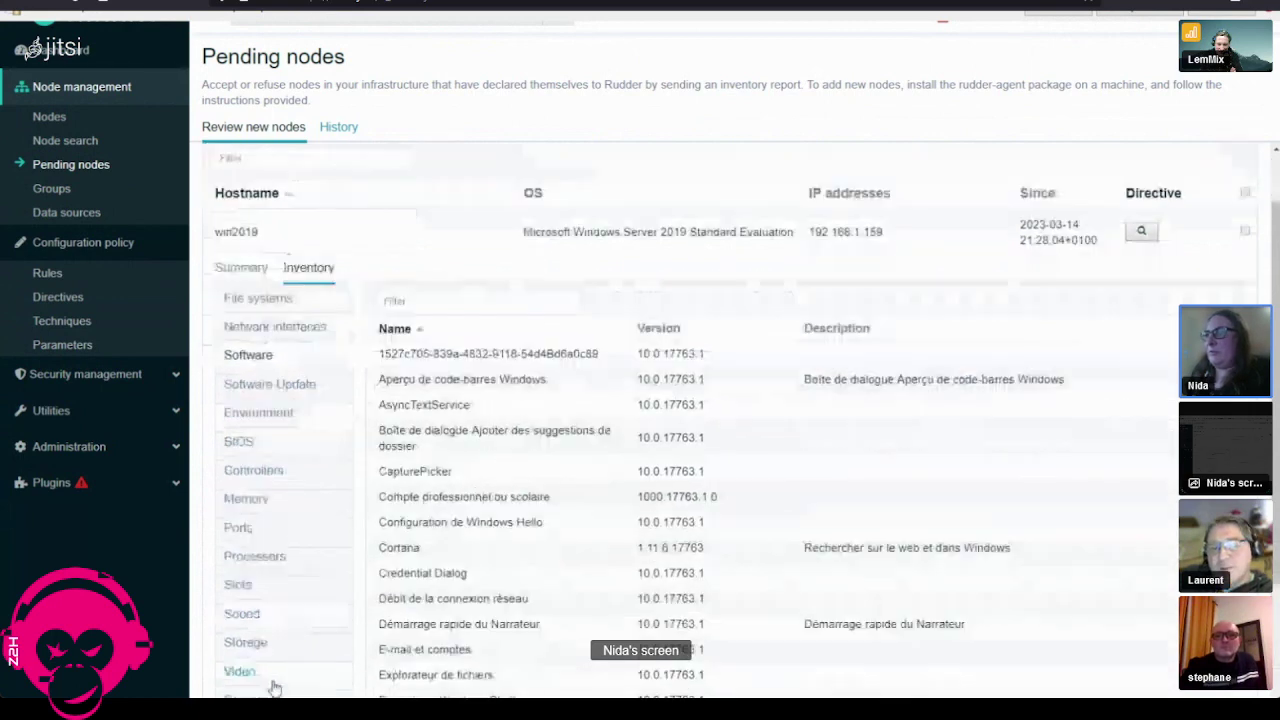
{"action": "left_click", "coordinate": [270, 674]}
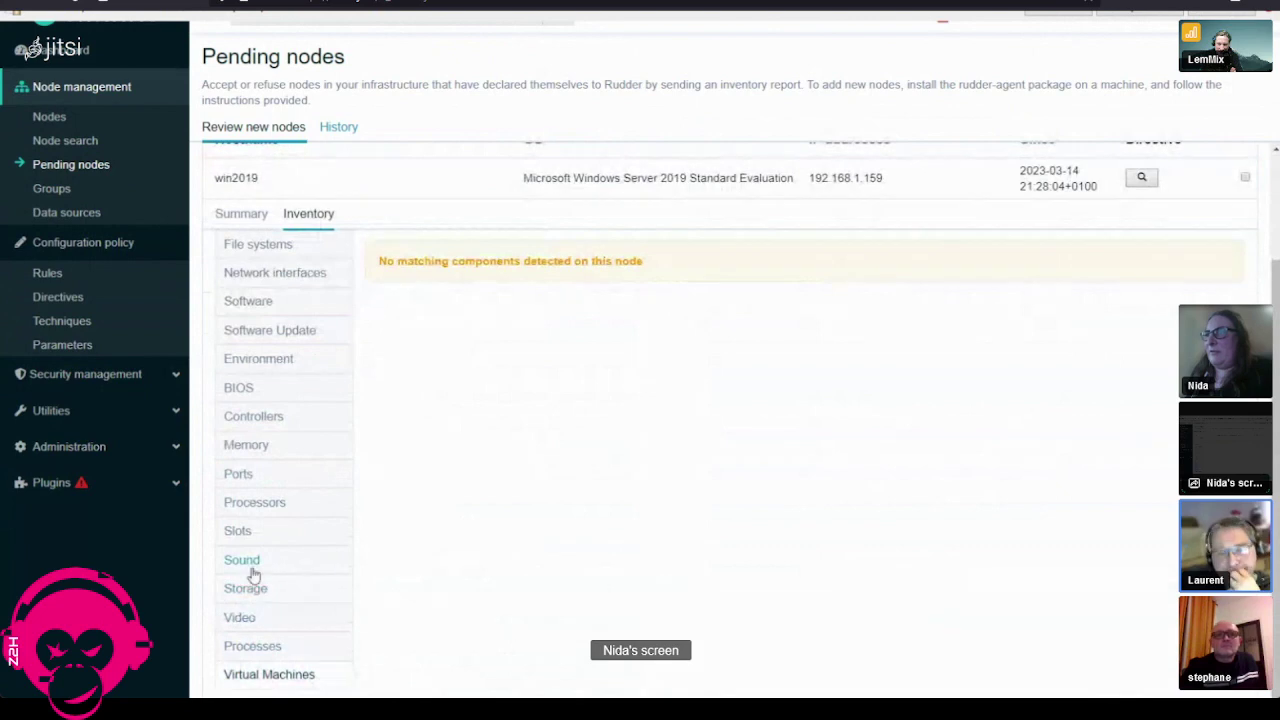
{"action": "left_click", "coordinate": [262, 332]}
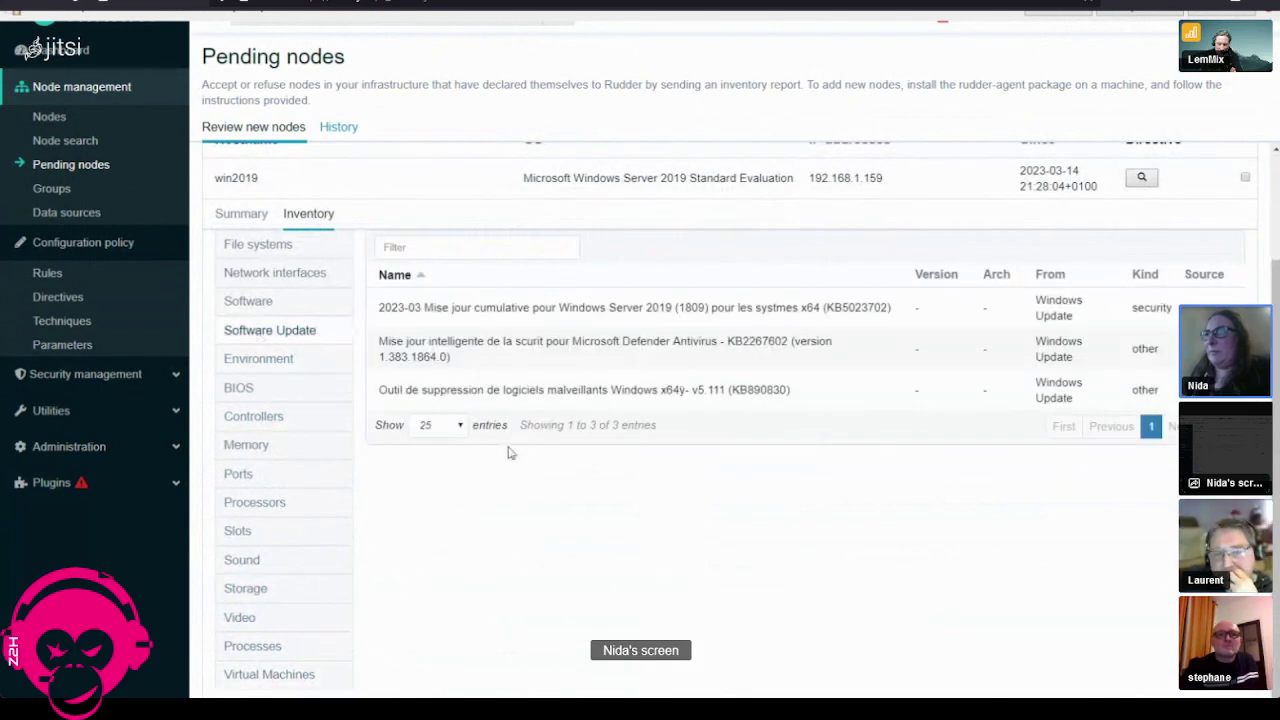
{"action": "scroll", "coordinate": [626, 445], "scroll_direction": "up", "scroll_amount": 1}
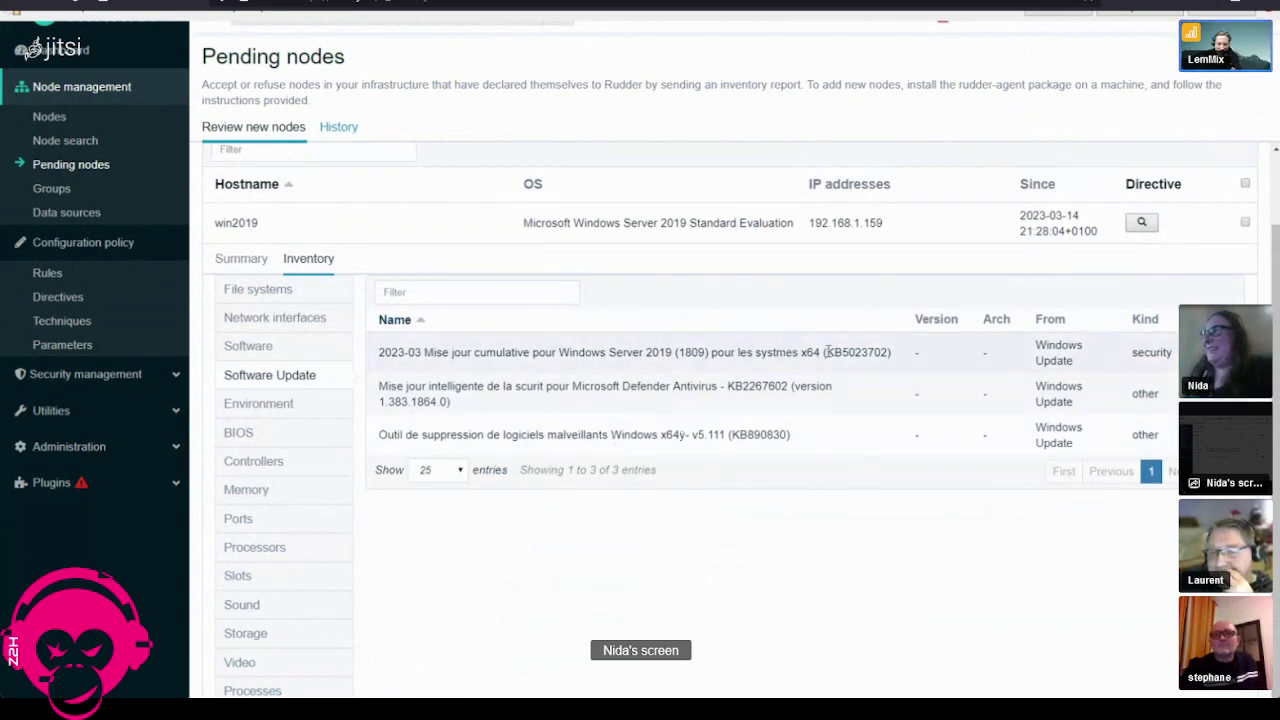
Step: Select the pending node win2019 and return to its summary
{"action": "left_click", "coordinate": [1245, 223]}
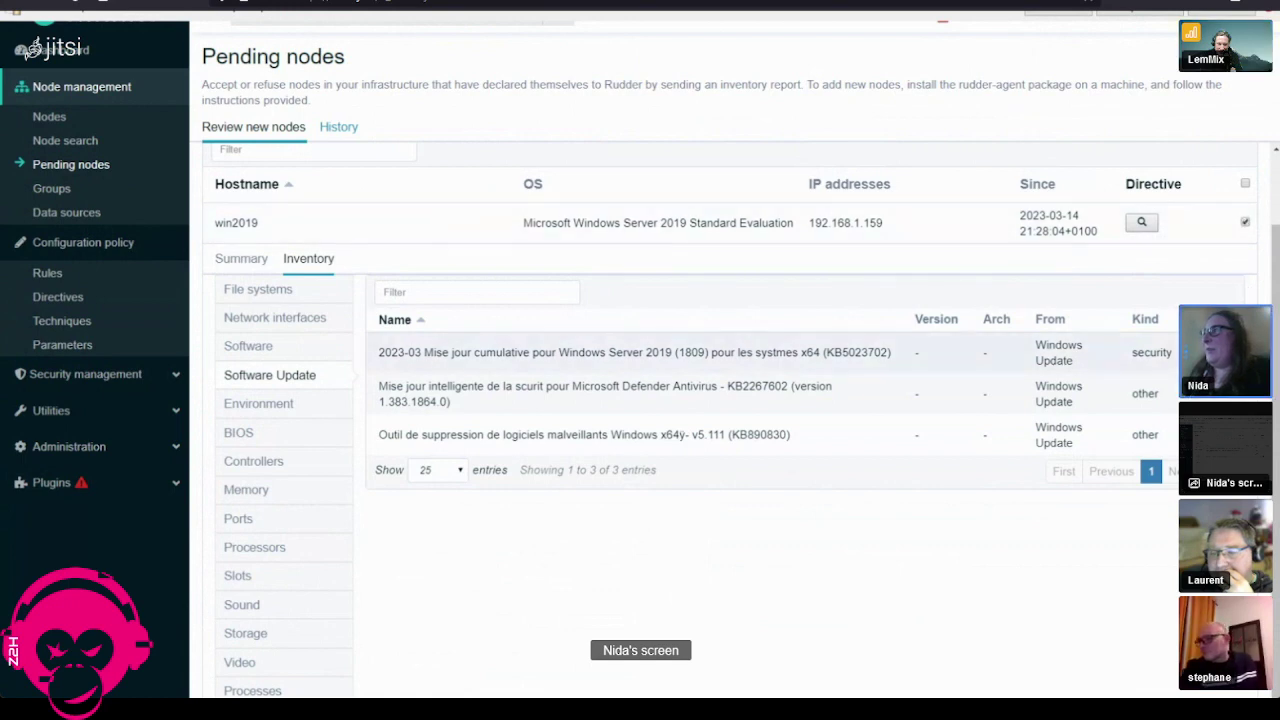
{"action": "left_click", "coordinate": [255, 258]}
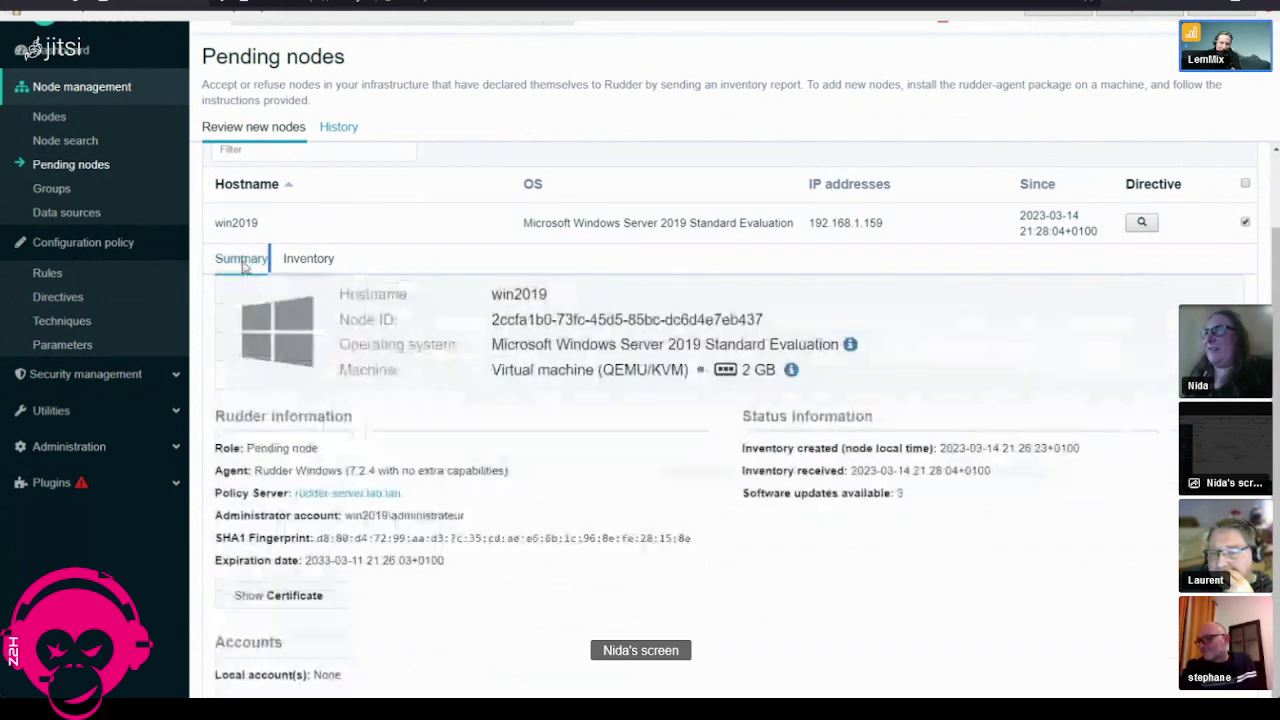
{"action": "scroll", "coordinate": [262, 354], "scroll_direction": "up", "scroll_amount": 1}
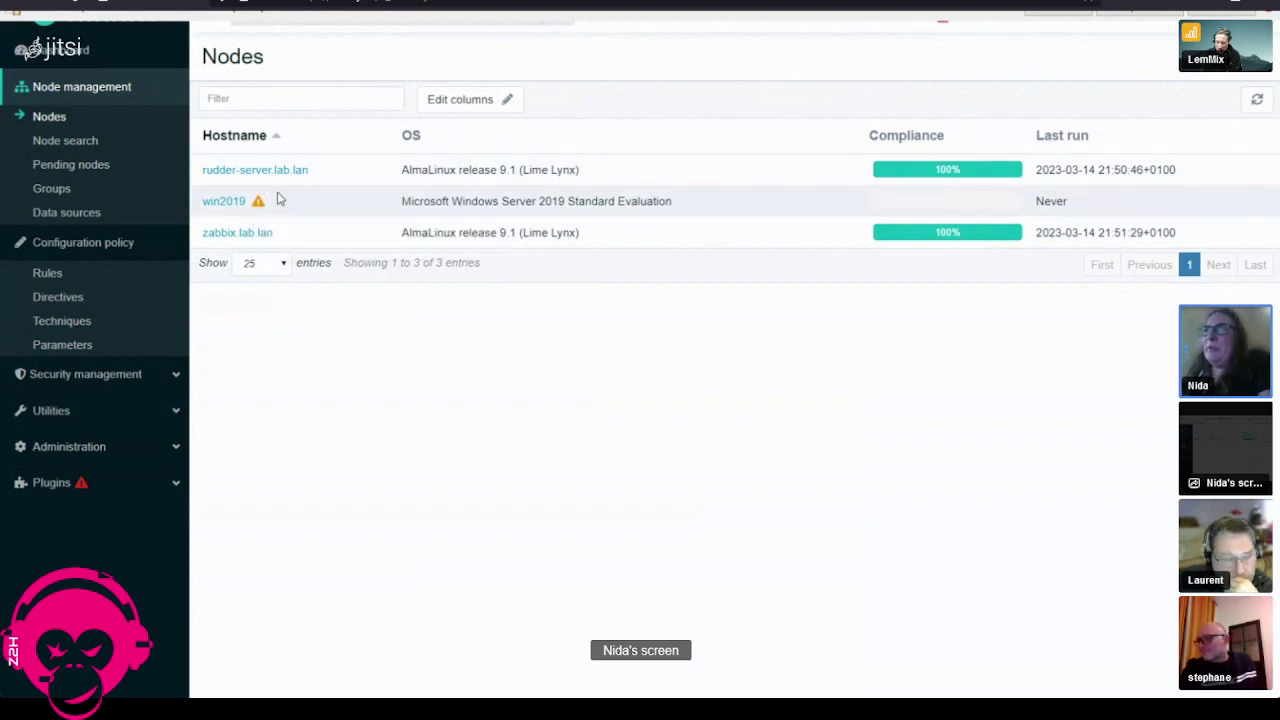
Step: Read the warning on win2019 in the node list, and go by way of the rules to the directives
{"action": "mouse_move", "coordinate": [260, 205]}
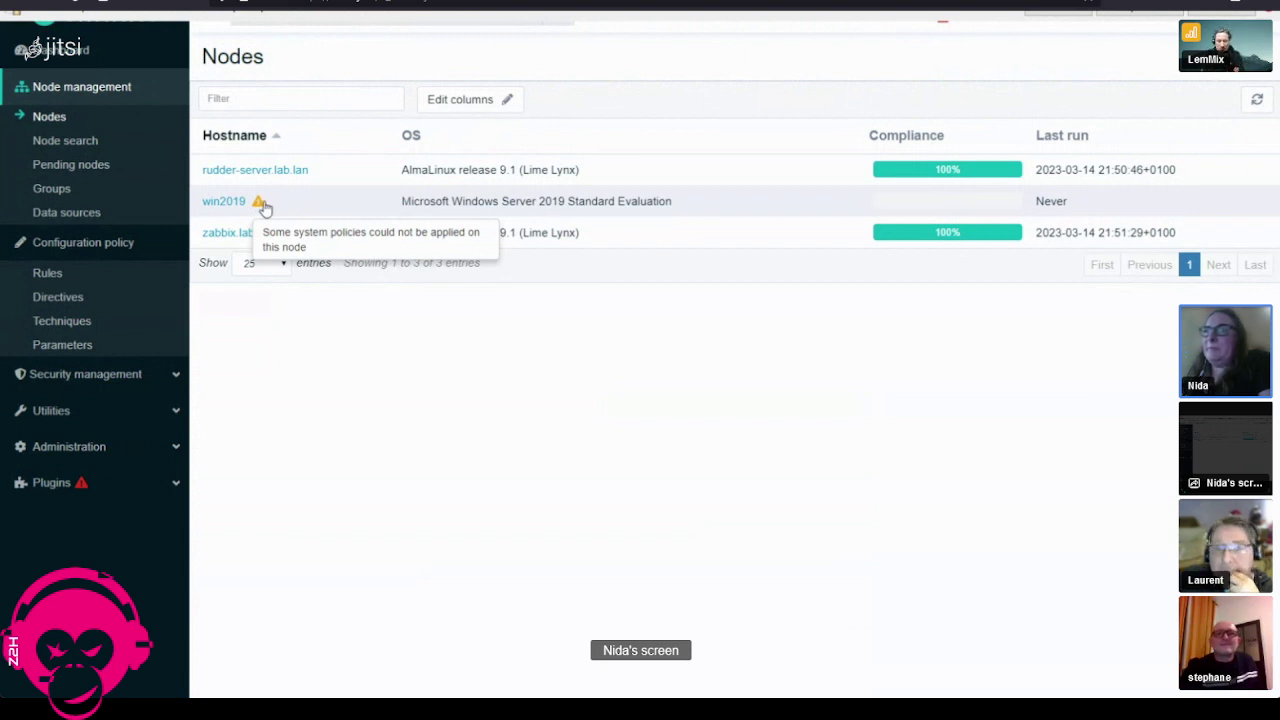
{"action": "left_click", "coordinate": [64, 276]}
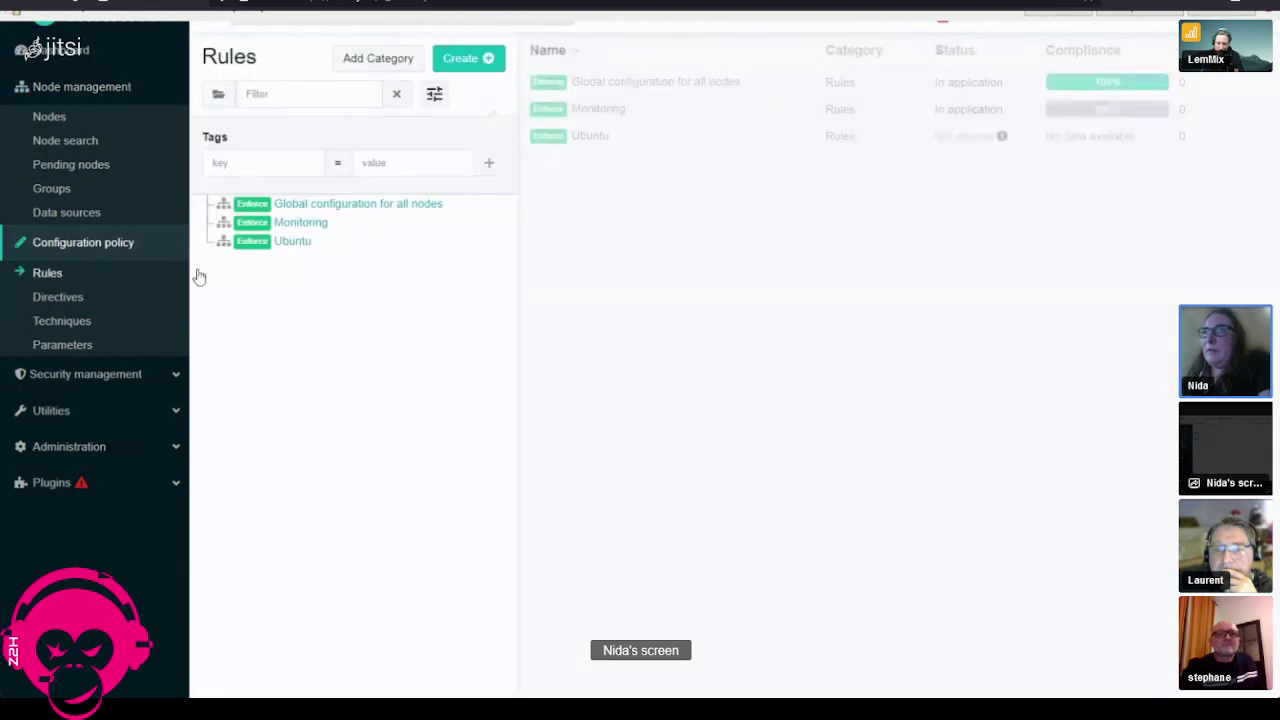
{"action": "left_click", "coordinate": [57, 296]}
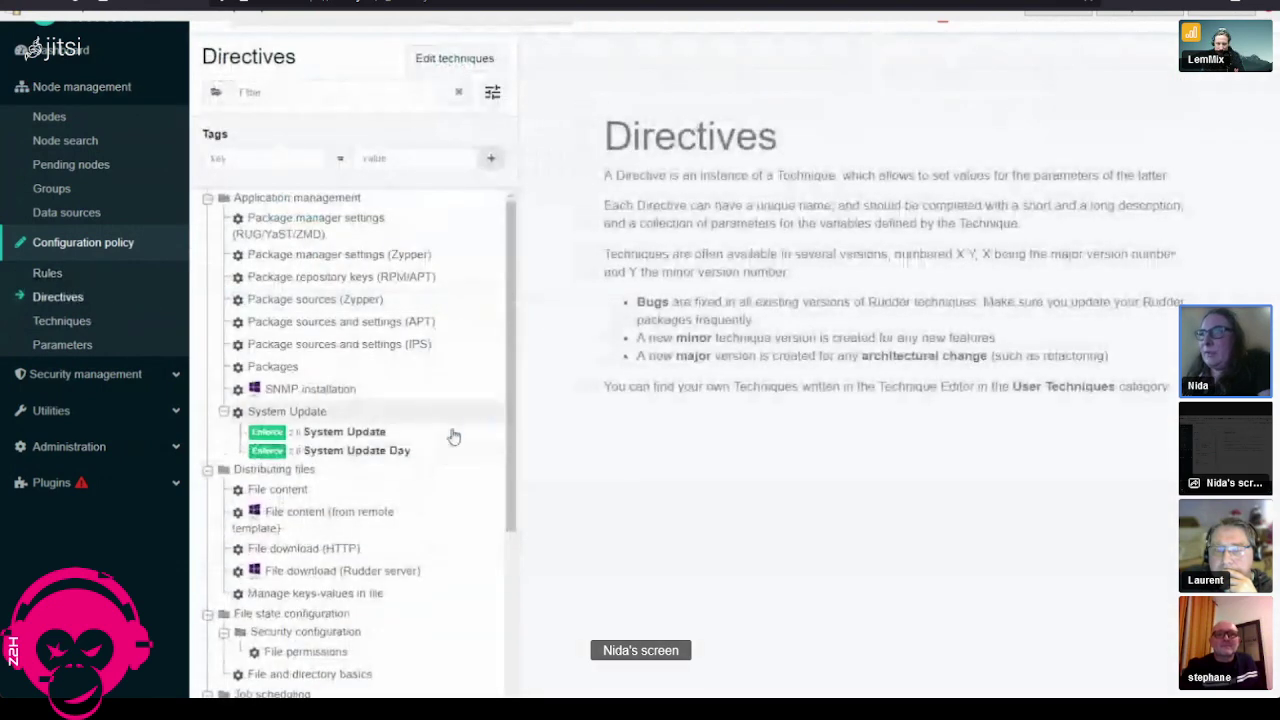
Step: Browse the directive tree, look at the SNMP installation technique, and open the Users technique under System management
{"action": "scroll", "coordinate": [445, 440], "scroll_direction": "down", "scroll_amount": 5}
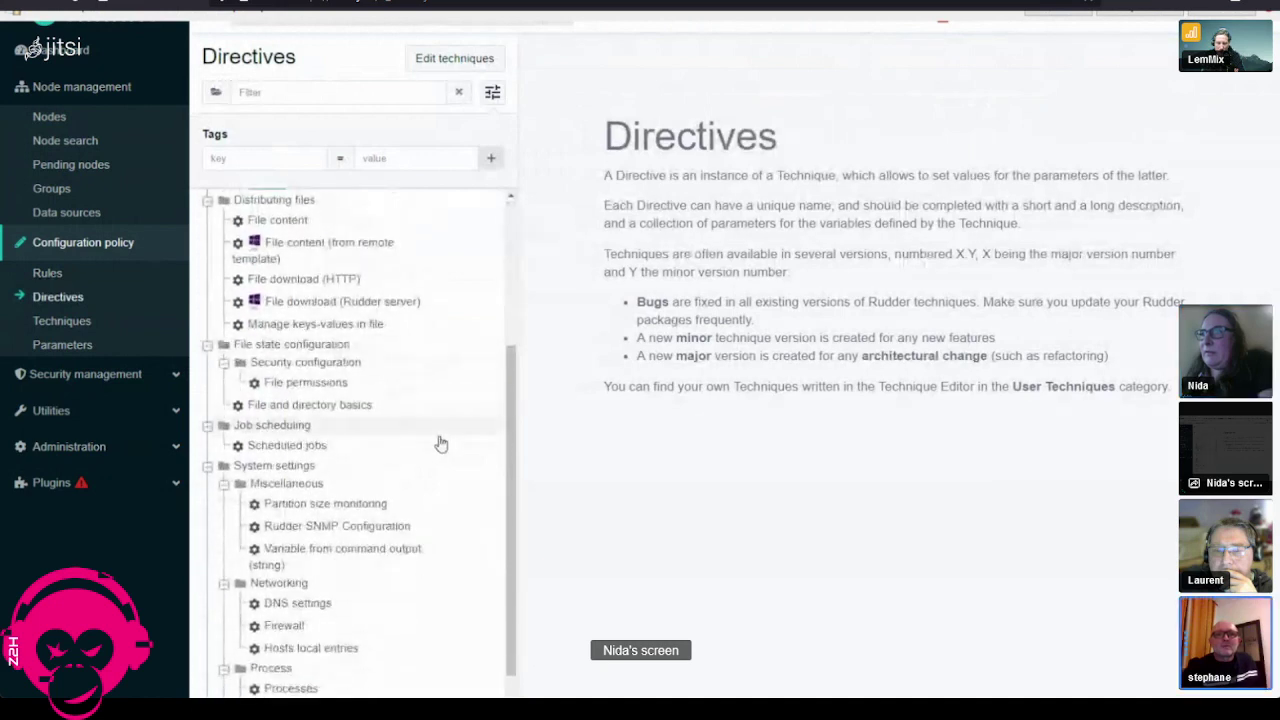
{"action": "scroll", "coordinate": [441, 443], "scroll_direction": "up", "scroll_amount": 3}
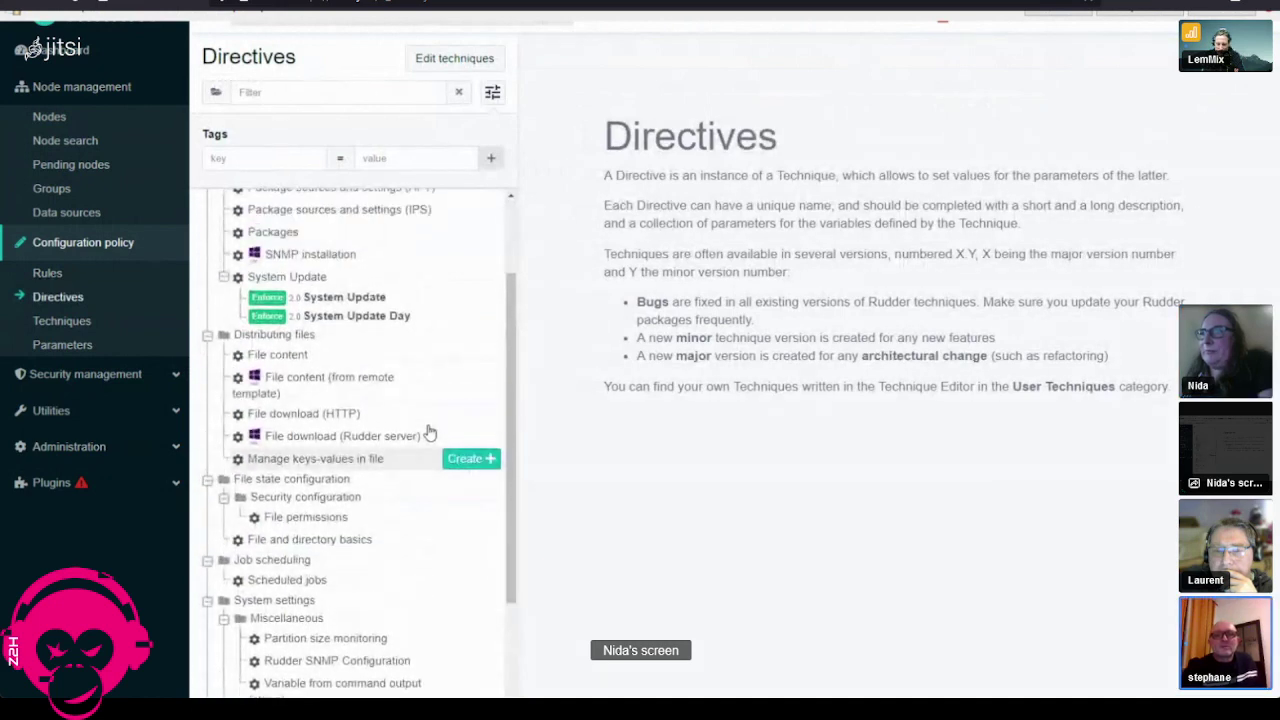
{"action": "scroll", "coordinate": [337, 410], "scroll_direction": "up", "scroll_amount": 3}
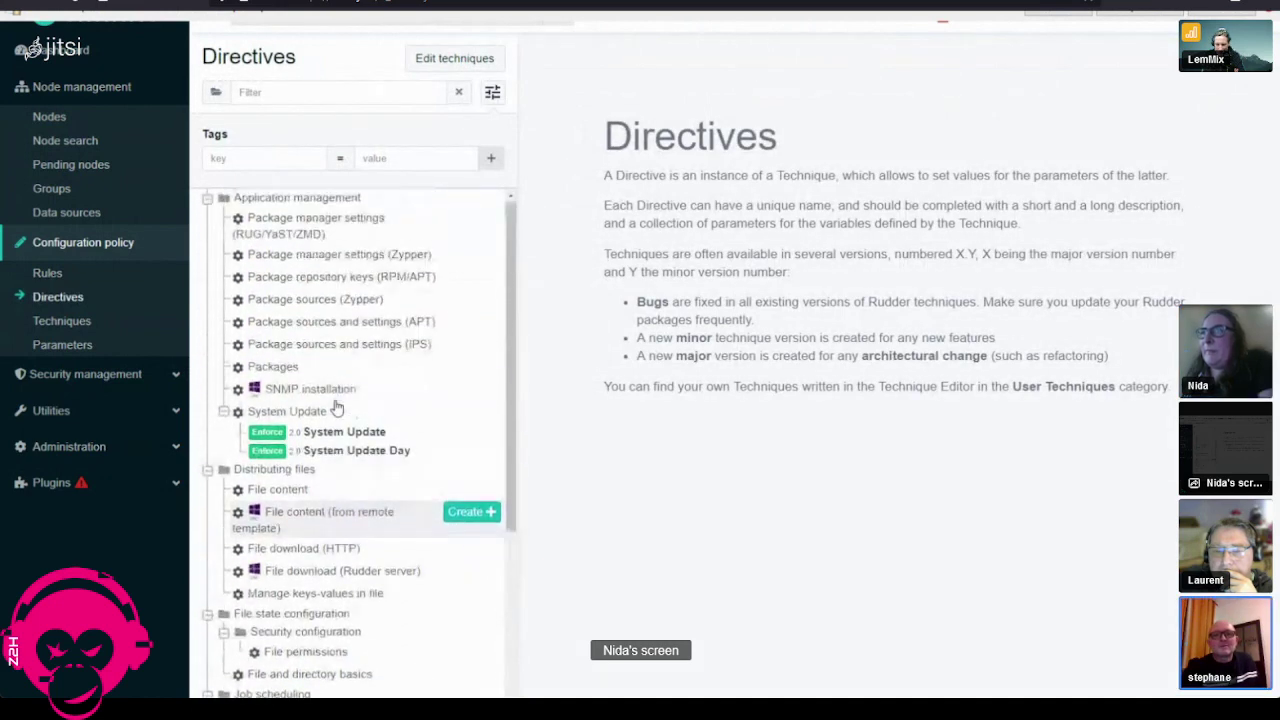
{"action": "left_click", "coordinate": [330, 390]}
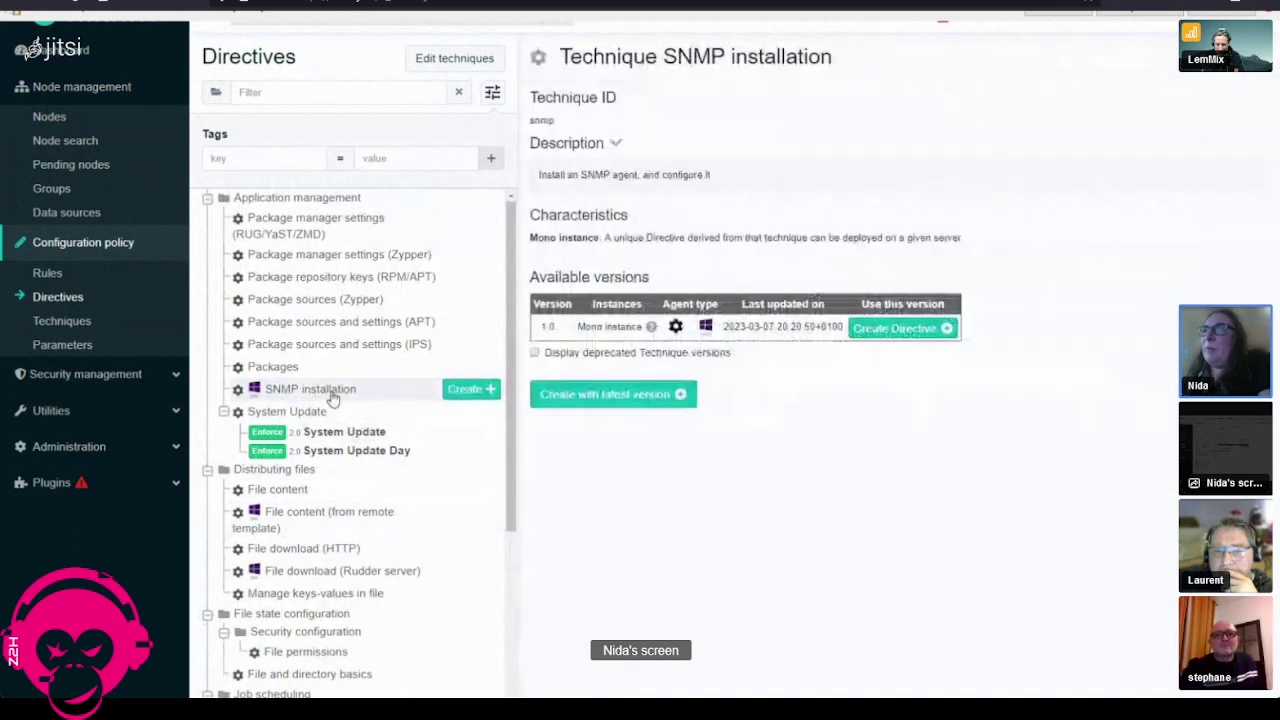
{"action": "scroll", "coordinate": [400, 472], "scroll_direction": "down", "scroll_amount": 6}
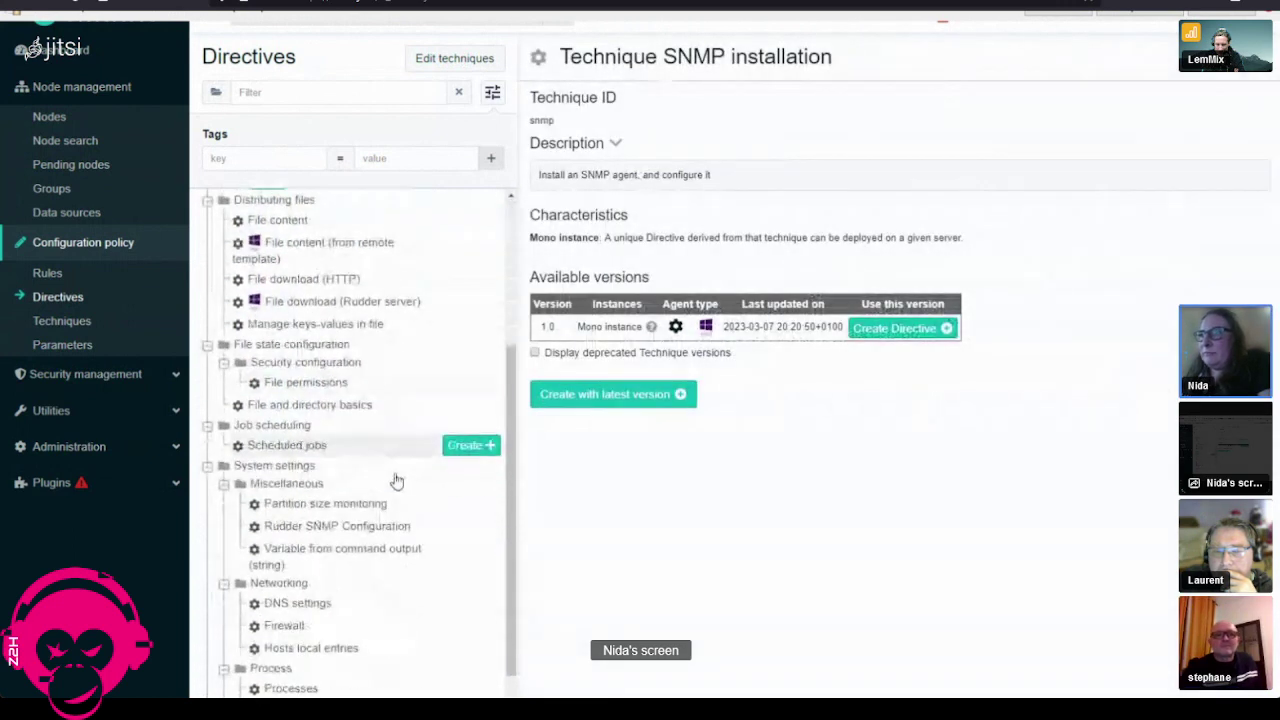
{"action": "scroll", "coordinate": [383, 614], "scroll_direction": "down", "scroll_amount": 5}
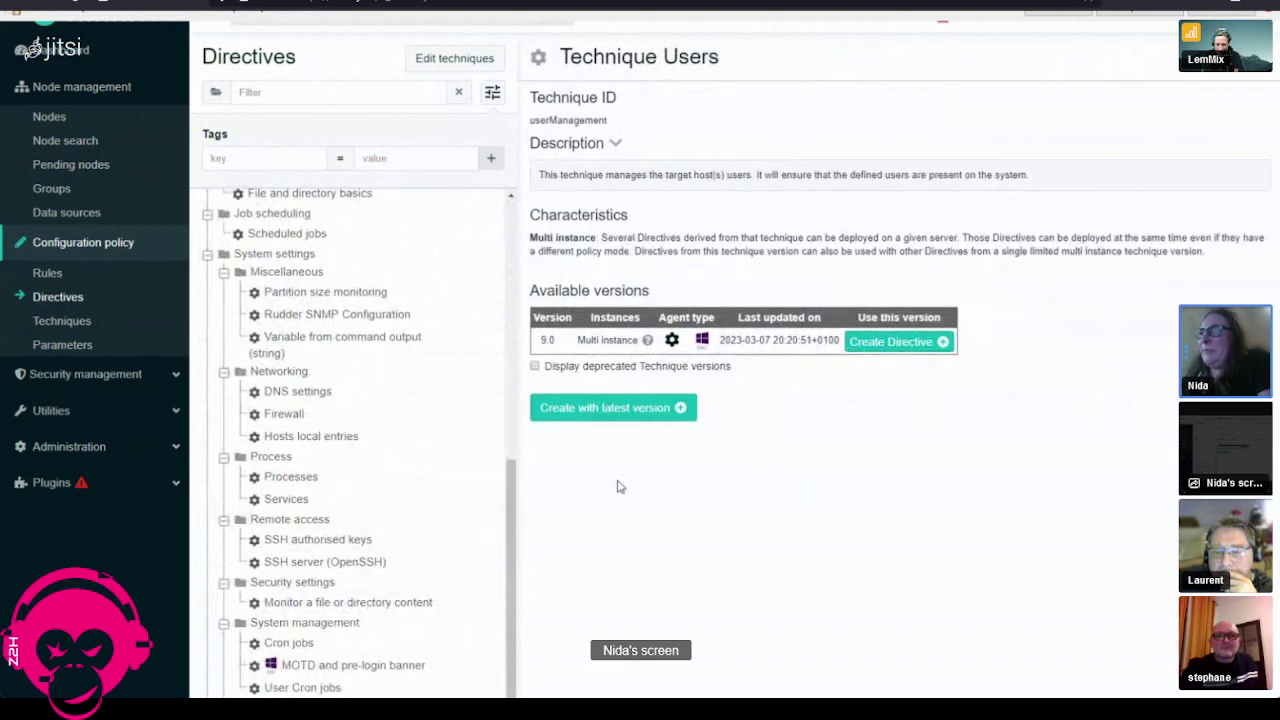
Step: Create a directive from version 9.0 of the Users technique, named Users TEST with the short description Test
{"action": "left_click", "coordinate": [893, 342]}
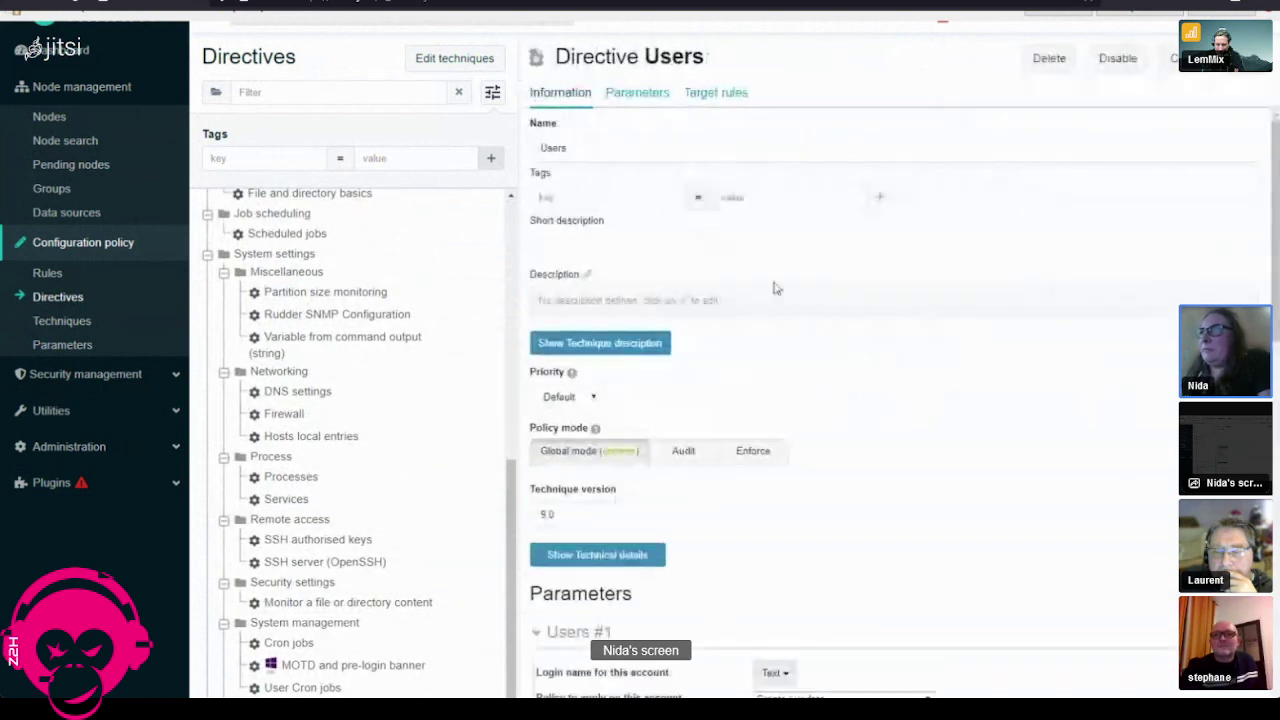
{"action": "left_click", "coordinate": [600, 143]}
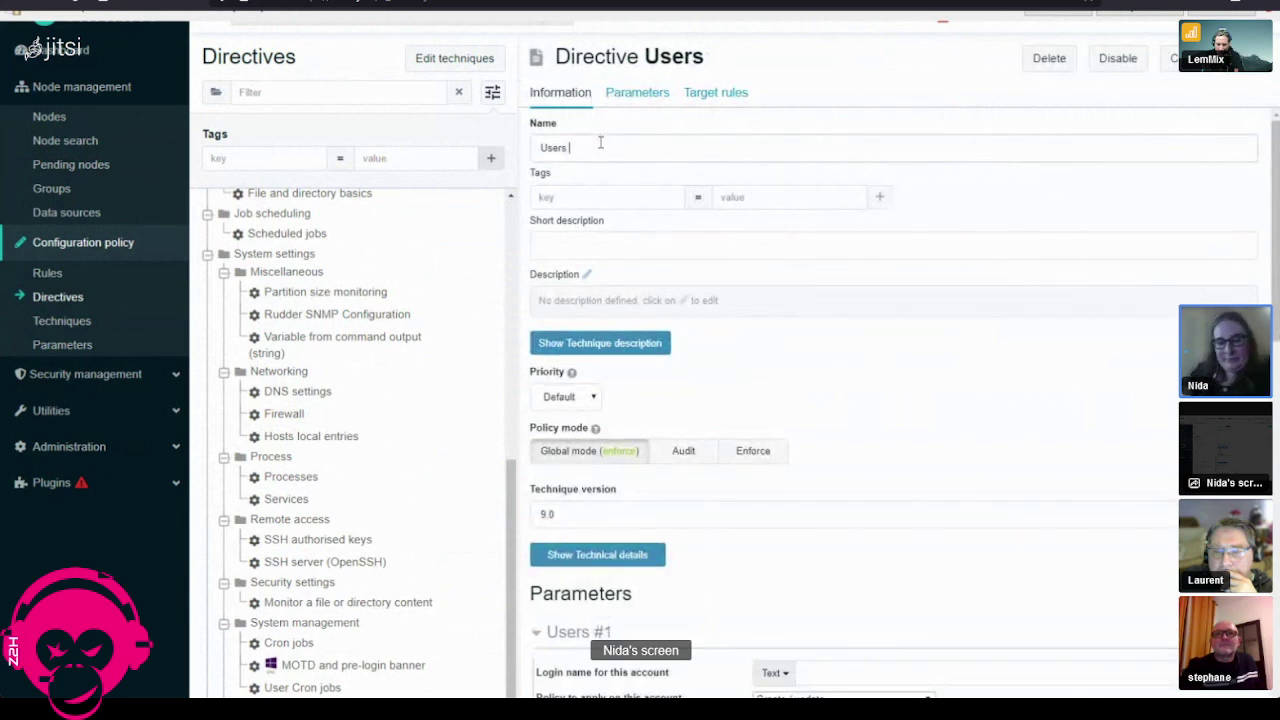
{"action": "type", "text": "1EST"}
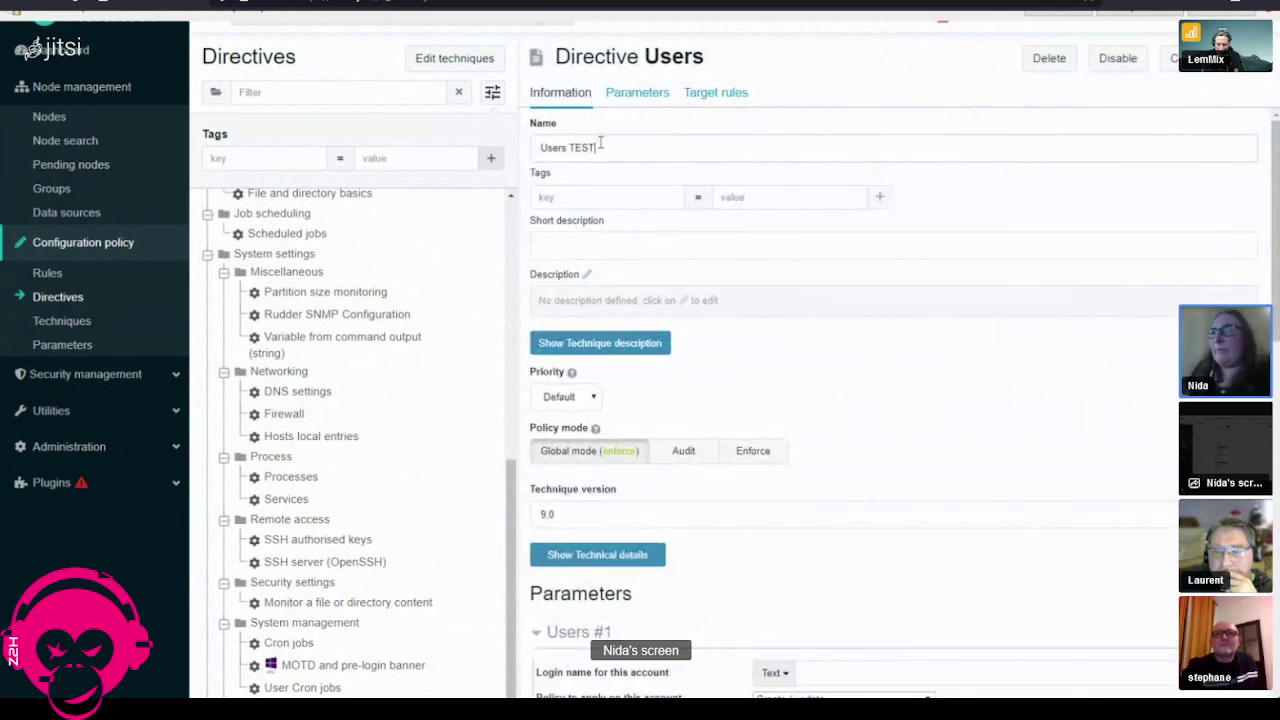
{"action": "left_click", "coordinate": [568, 245]}
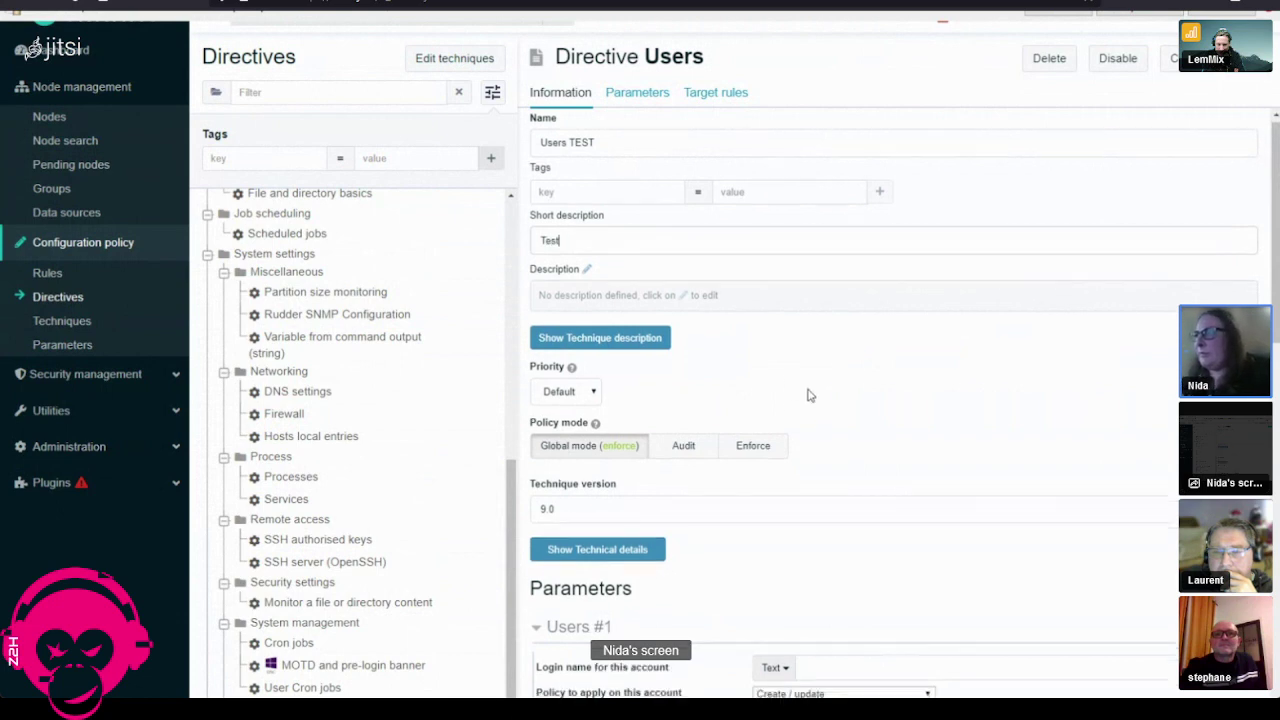
Step: Set the login name of Users #1 to test and enter a new password for the account
{"action": "scroll", "coordinate": [1030, 575], "scroll_direction": "down", "scroll_amount": 3}
{"action": "scroll", "coordinate": [1015, 543], "scroll_direction": "down", "scroll_amount": 2}
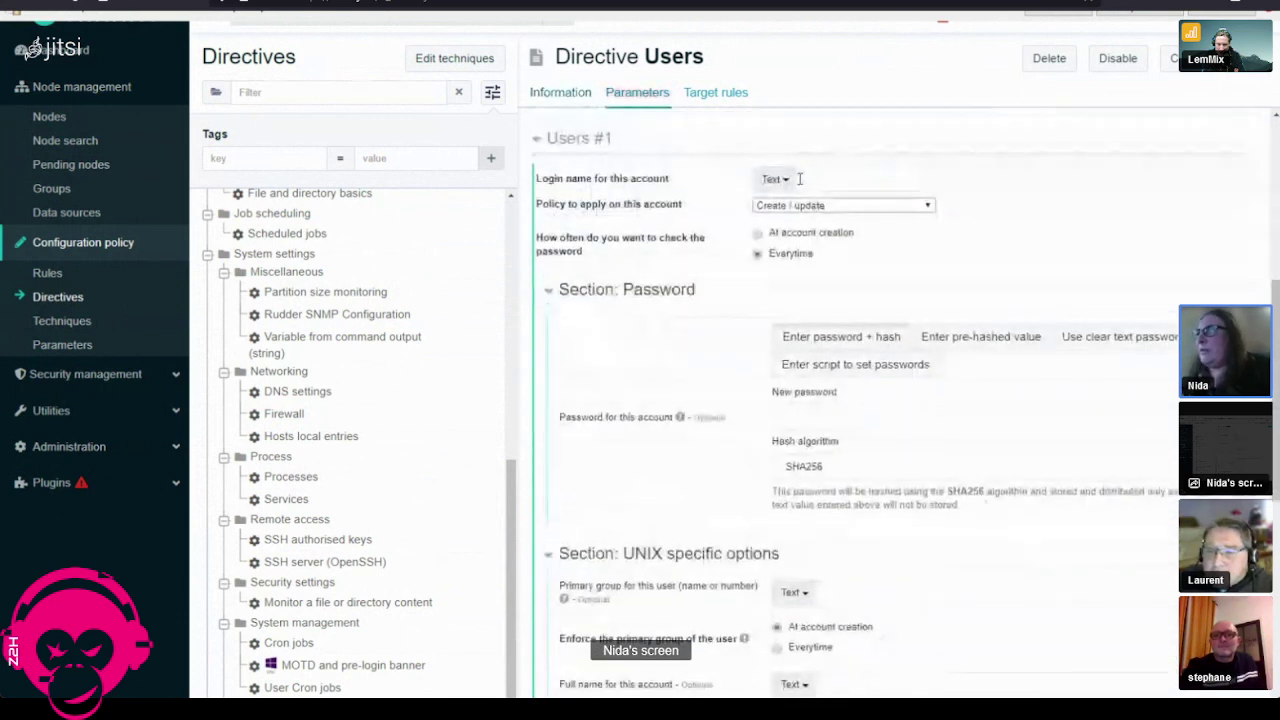
{"action": "left_click", "coordinate": [833, 177]}
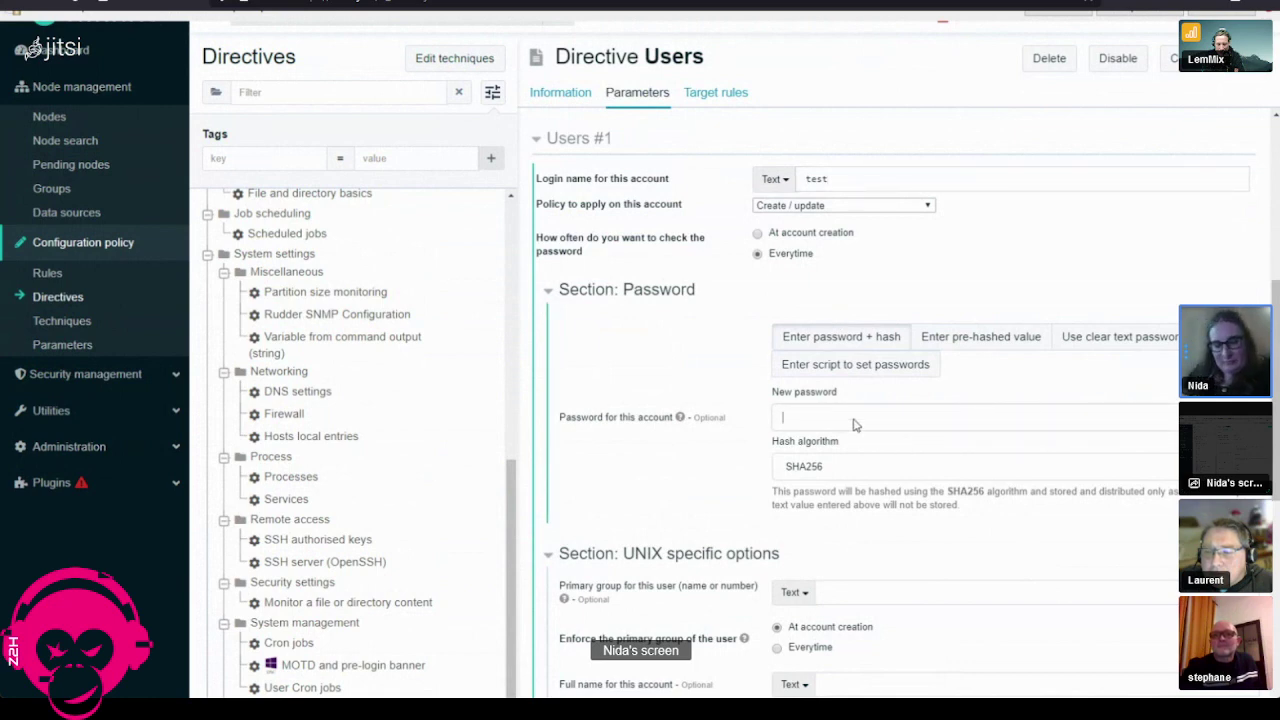
{"action": "type", "text": "password"}
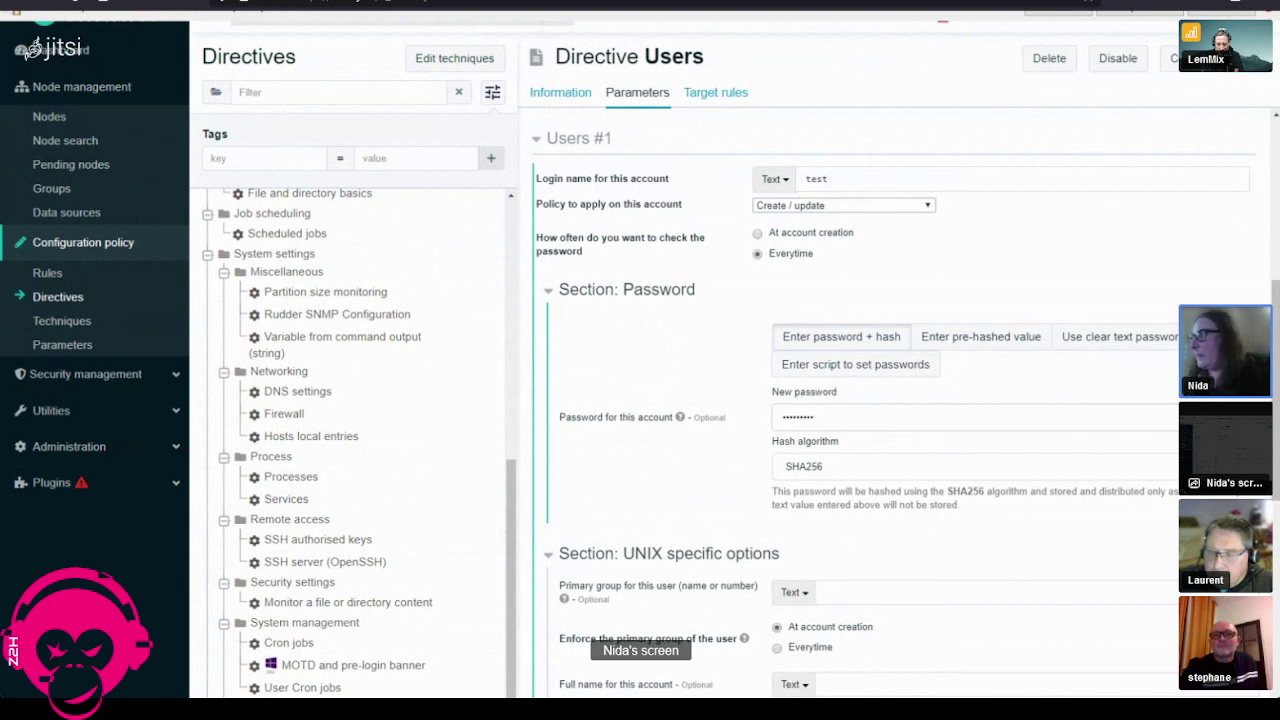
{"action": "left_click", "coordinate": [1224, 397]}
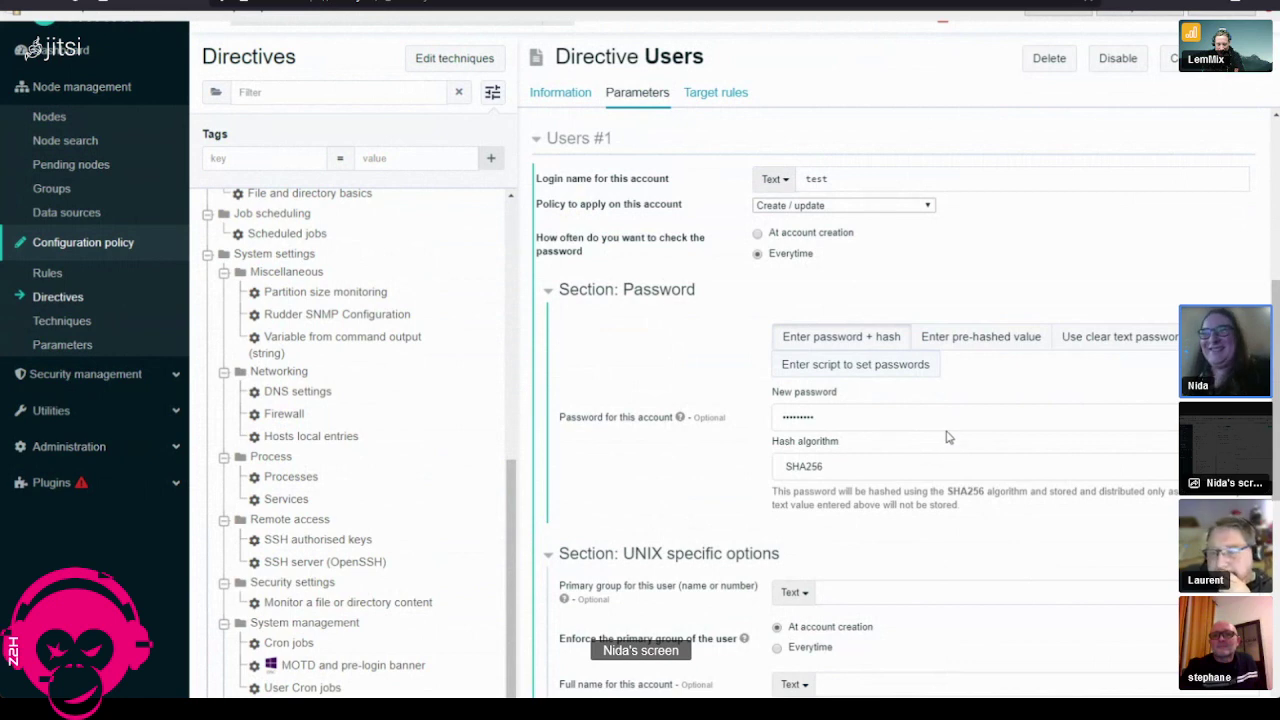
Step: Collapse the UNIX specific options, target the rule Global configuration for all nodes, and save the Users TEST directive
{"action": "scroll", "coordinate": [950, 450], "scroll_direction": "down", "scroll_amount": 3}
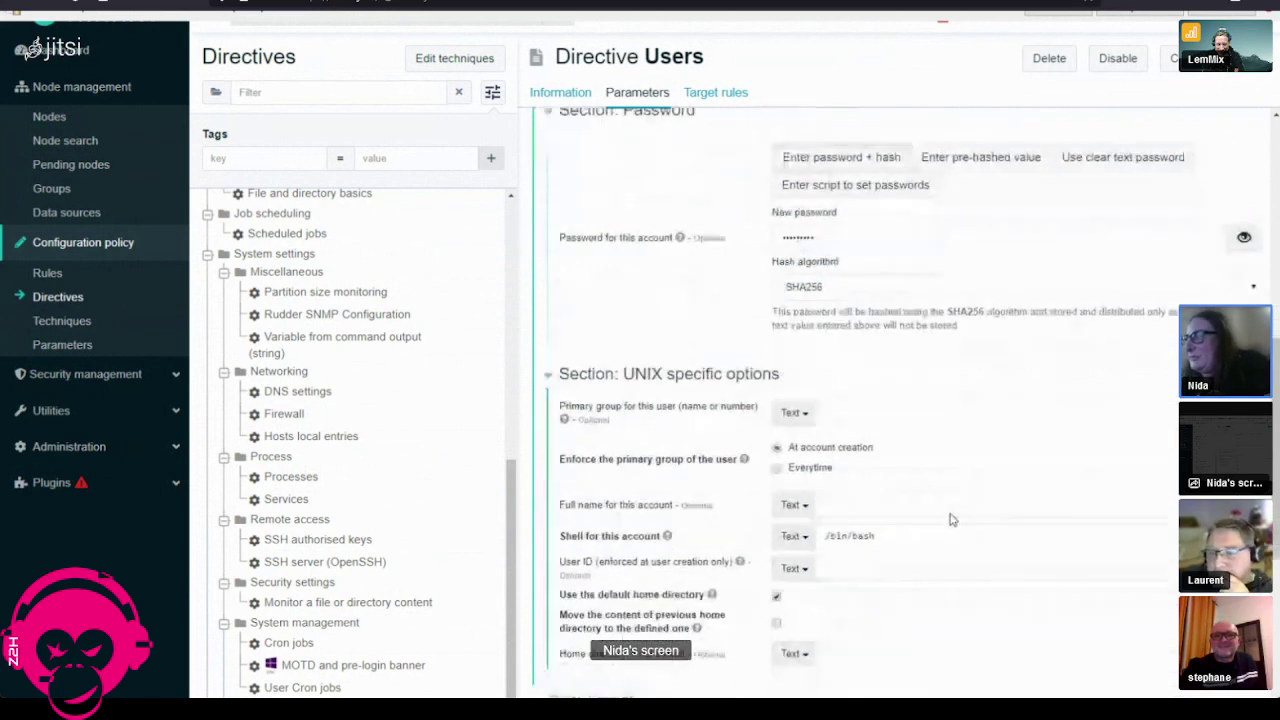
{"action": "left_click", "coordinate": [548, 374]}
{"action": "scroll", "coordinate": [1000, 510], "scroll_direction": "down", "scroll_amount": 2}
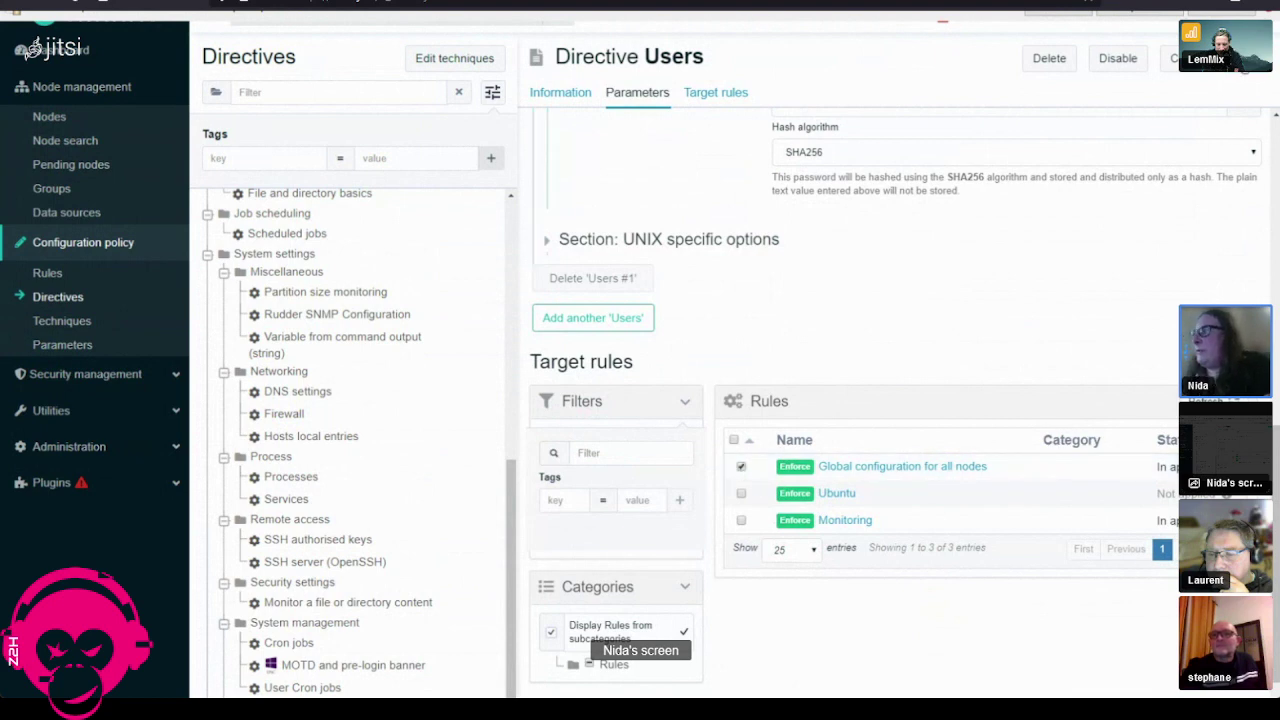
{"action": "left_click", "coordinate": [1185, 58]}
{"action": "left_click", "coordinate": [975, 452]}
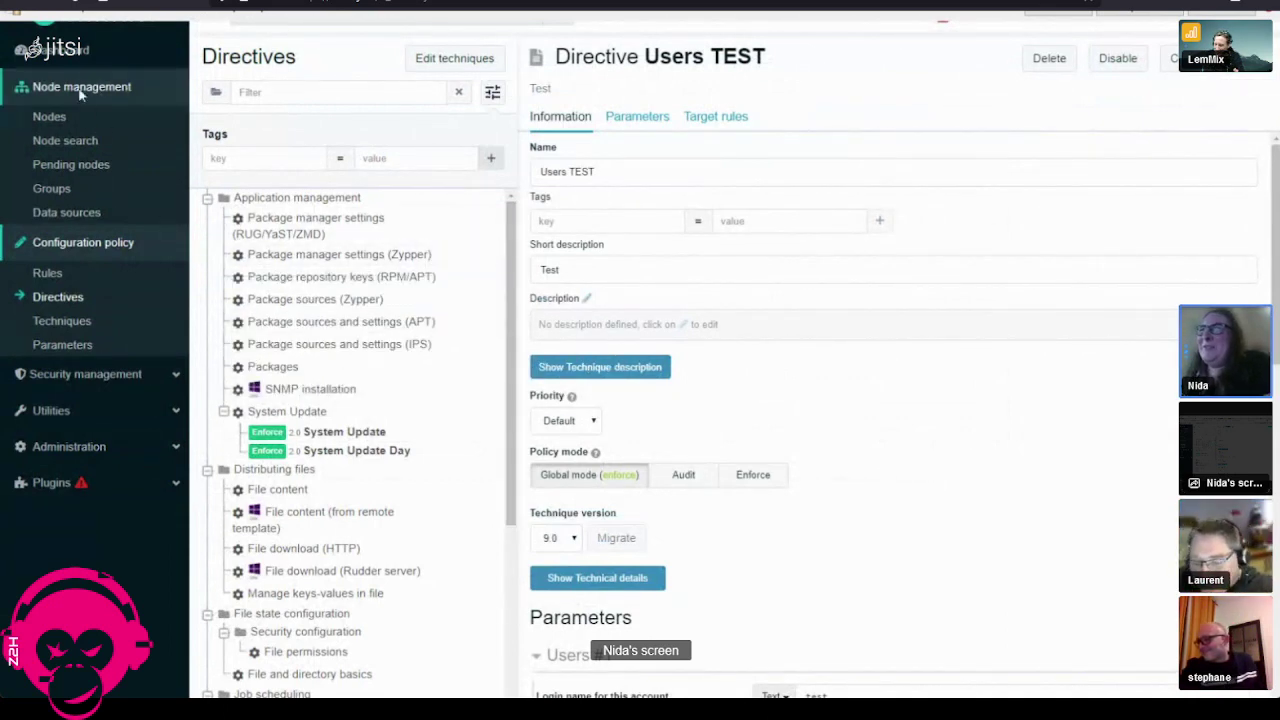
Step: Check the compliance overview on the dashboard and return to the node list
{"action": "left_click", "coordinate": [60, 120]}
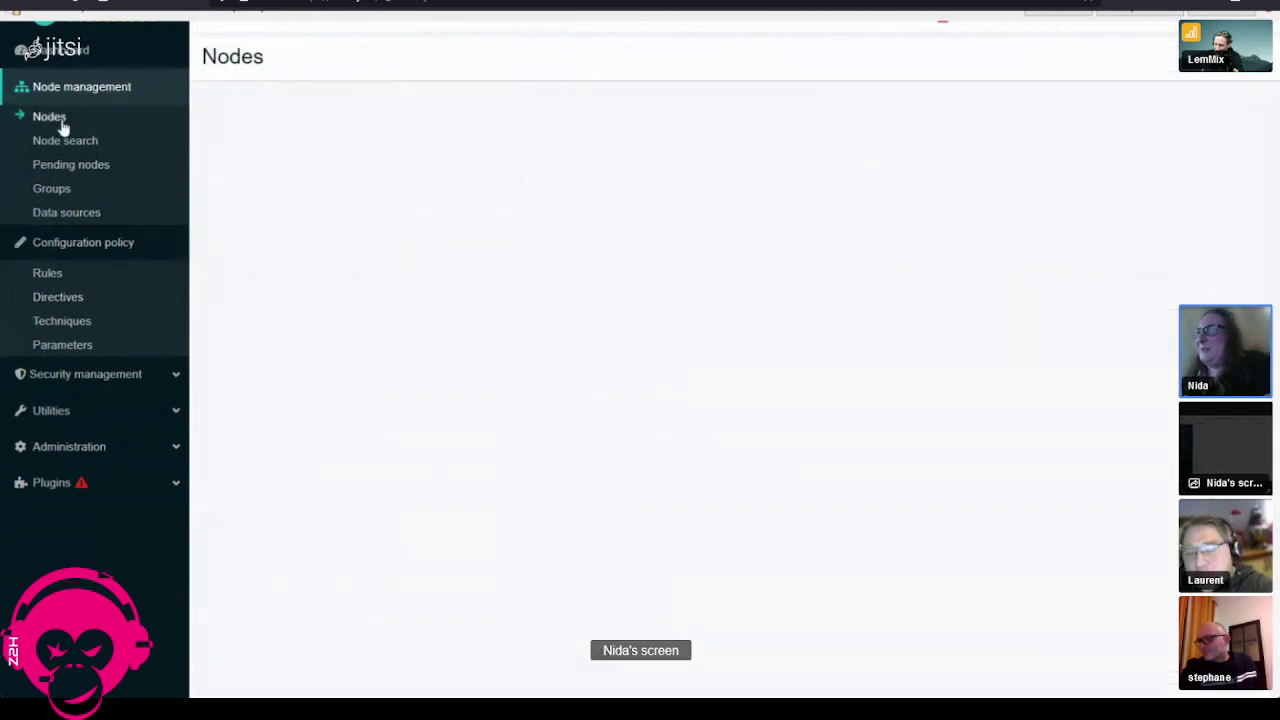
{"action": "left_click", "coordinate": [63, 52]}
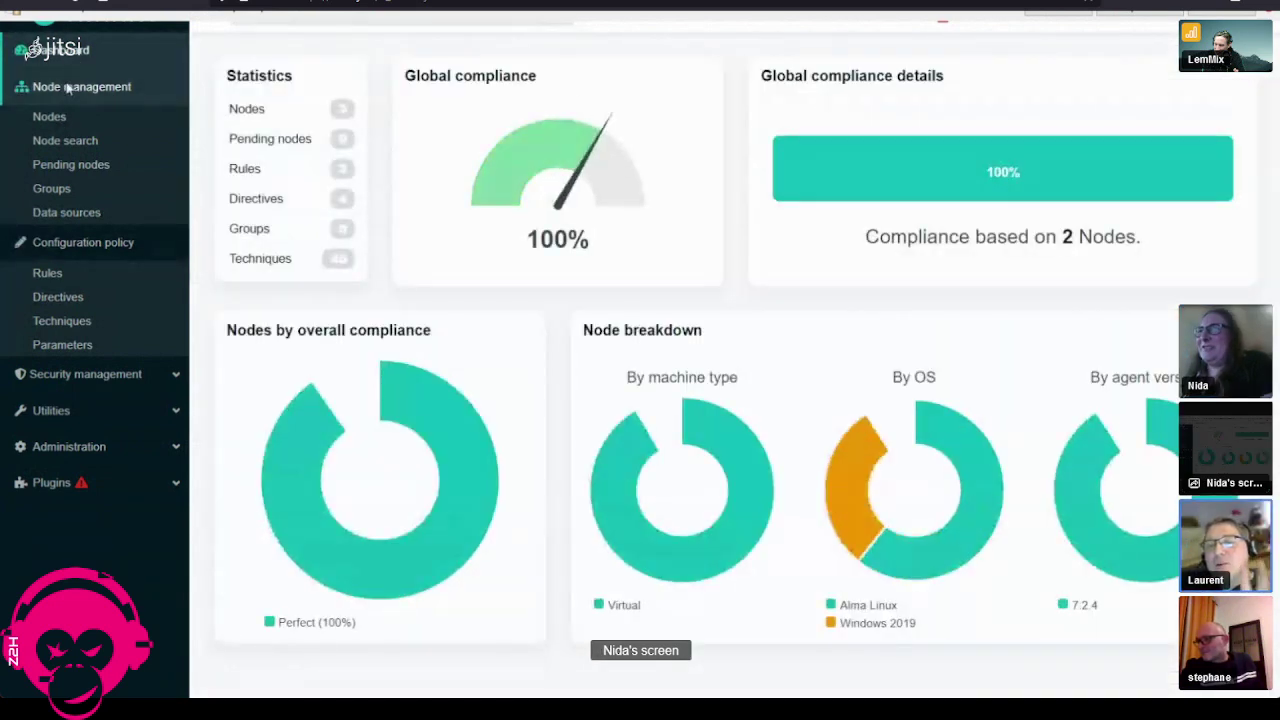
{"action": "left_click", "coordinate": [48, 119]}
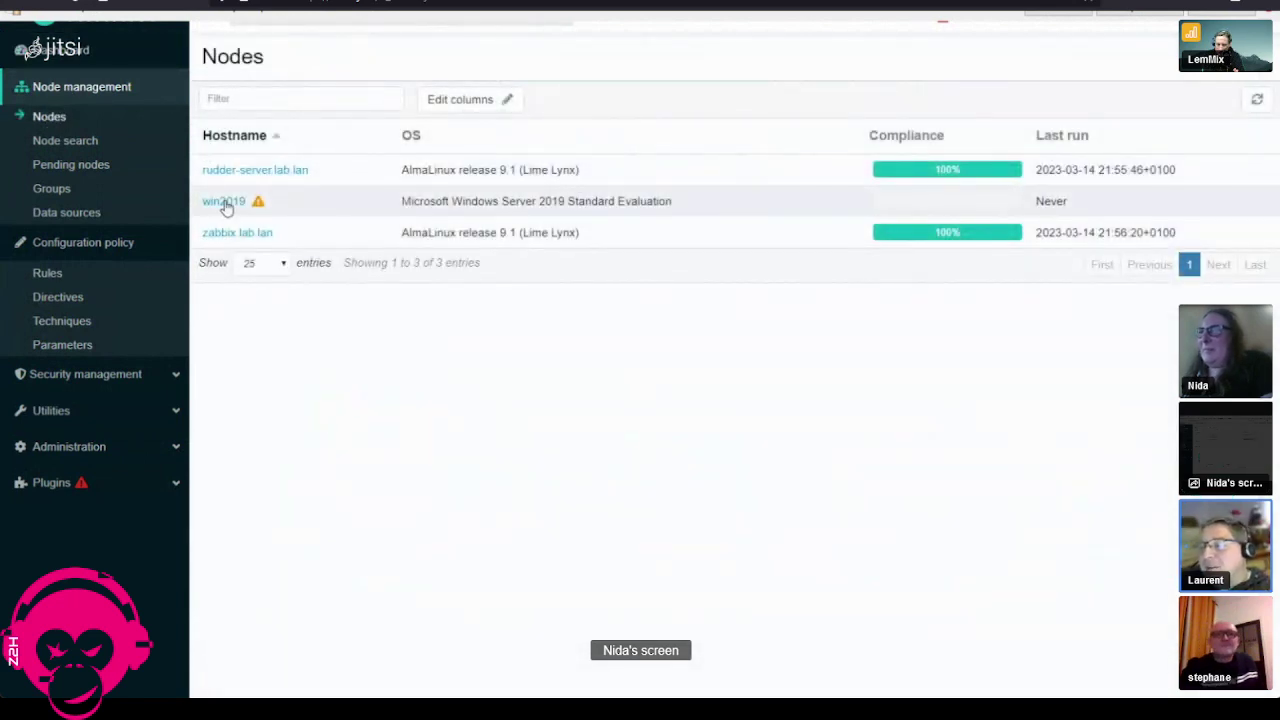
Step: Go by way of the rules back to the Users TEST directive and review its account parameters and policy to apply
{"action": "left_click", "coordinate": [49, 275]}
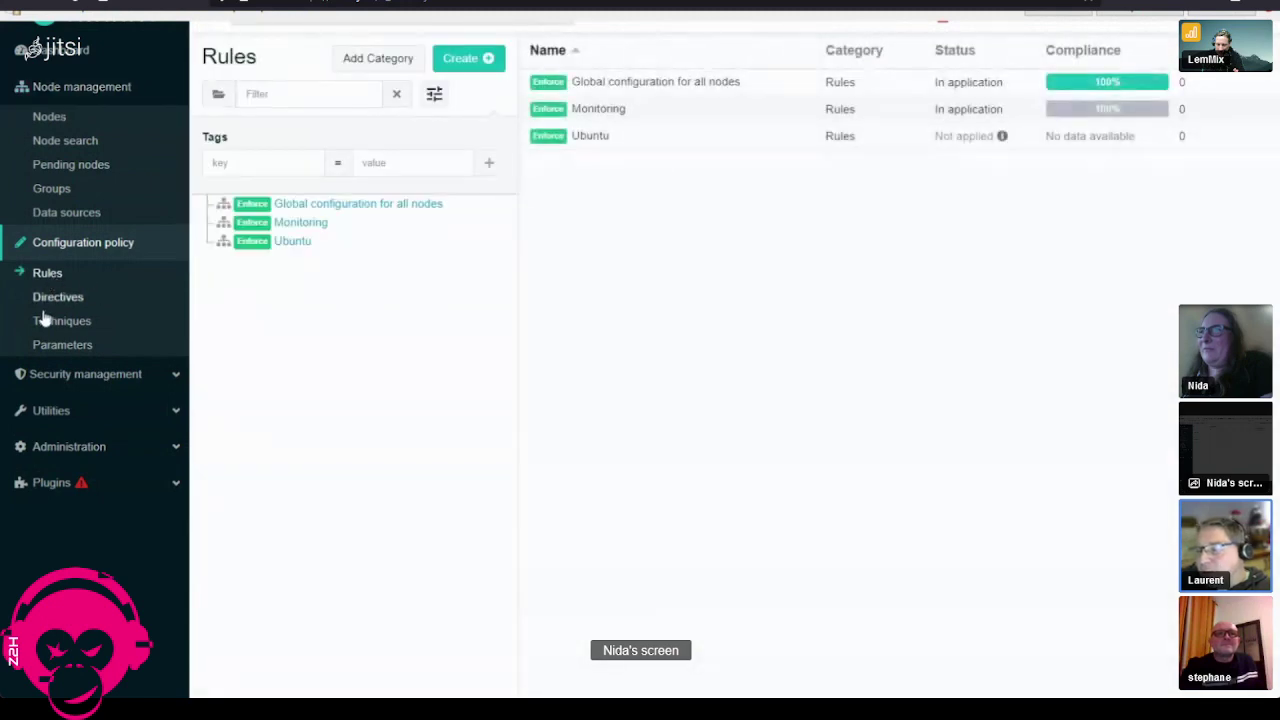
{"action": "left_click", "coordinate": [60, 305]}
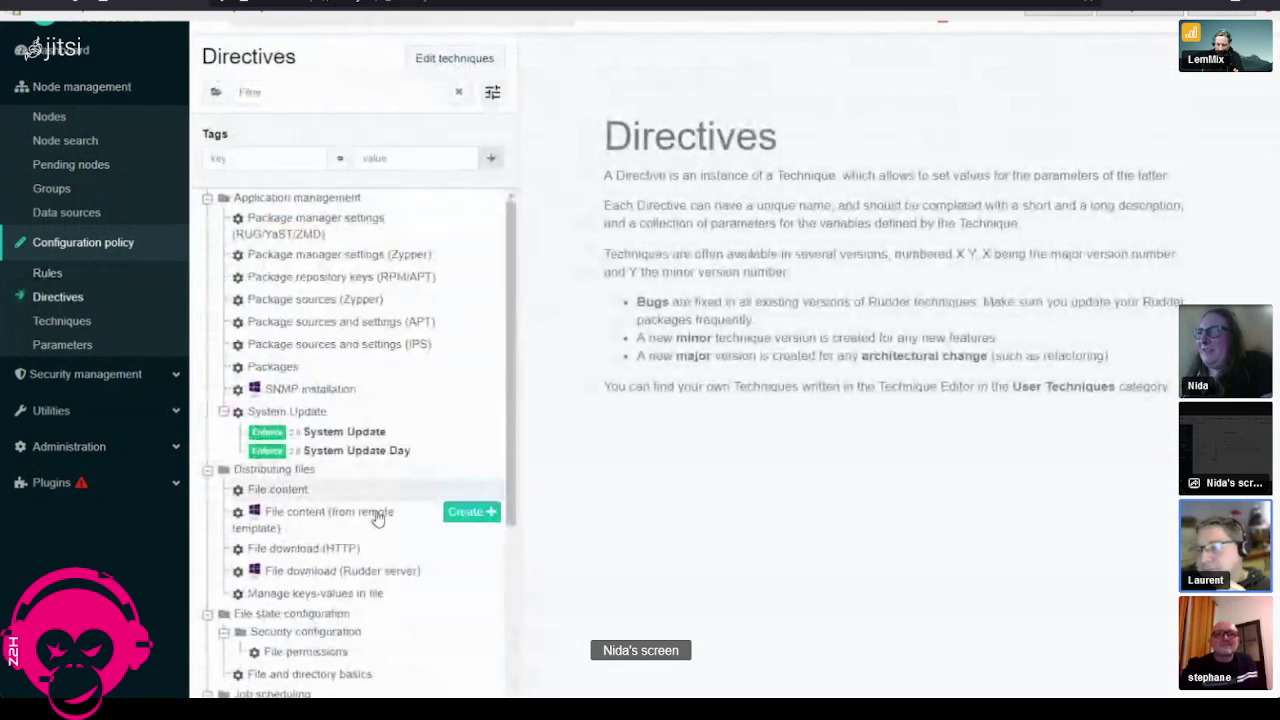
{"action": "scroll", "coordinate": [447, 478], "scroll_direction": "down", "scroll_amount": 3}
{"action": "scroll", "coordinate": [447, 478], "scroll_direction": "down", "scroll_amount": 3}
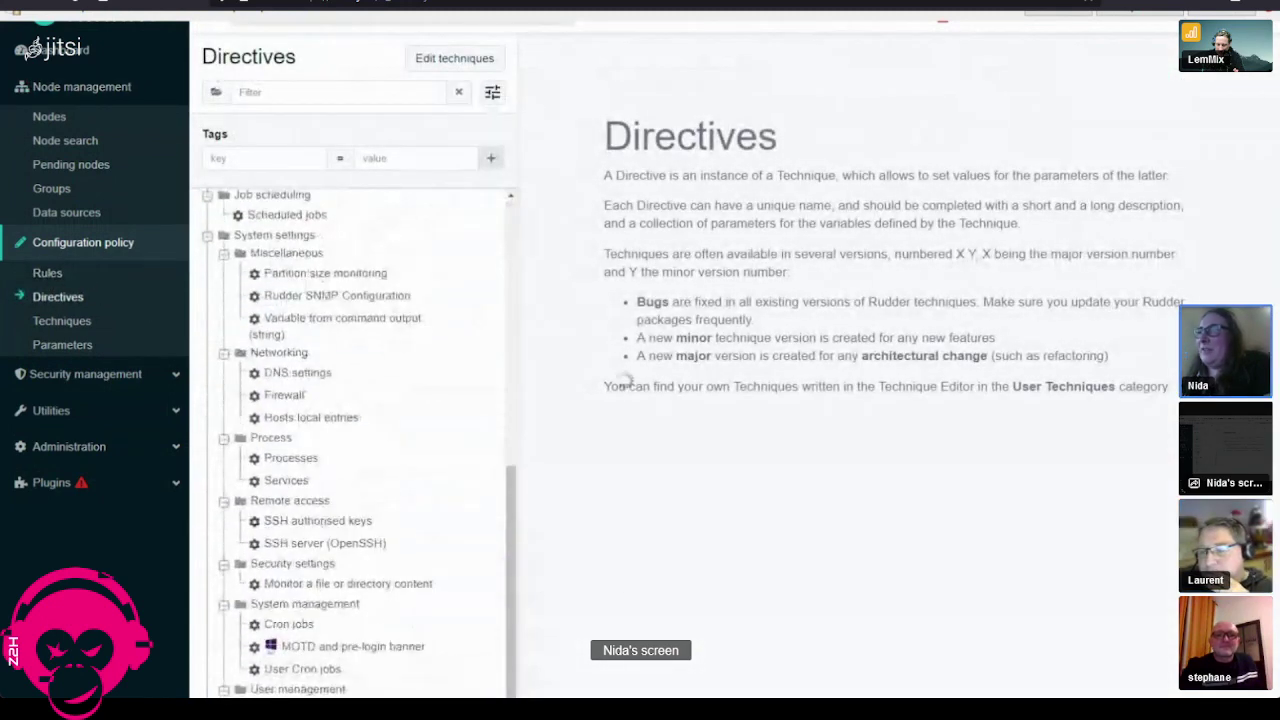
{"action": "scroll", "coordinate": [746, 531], "scroll_direction": "down", "scroll_amount": 2}
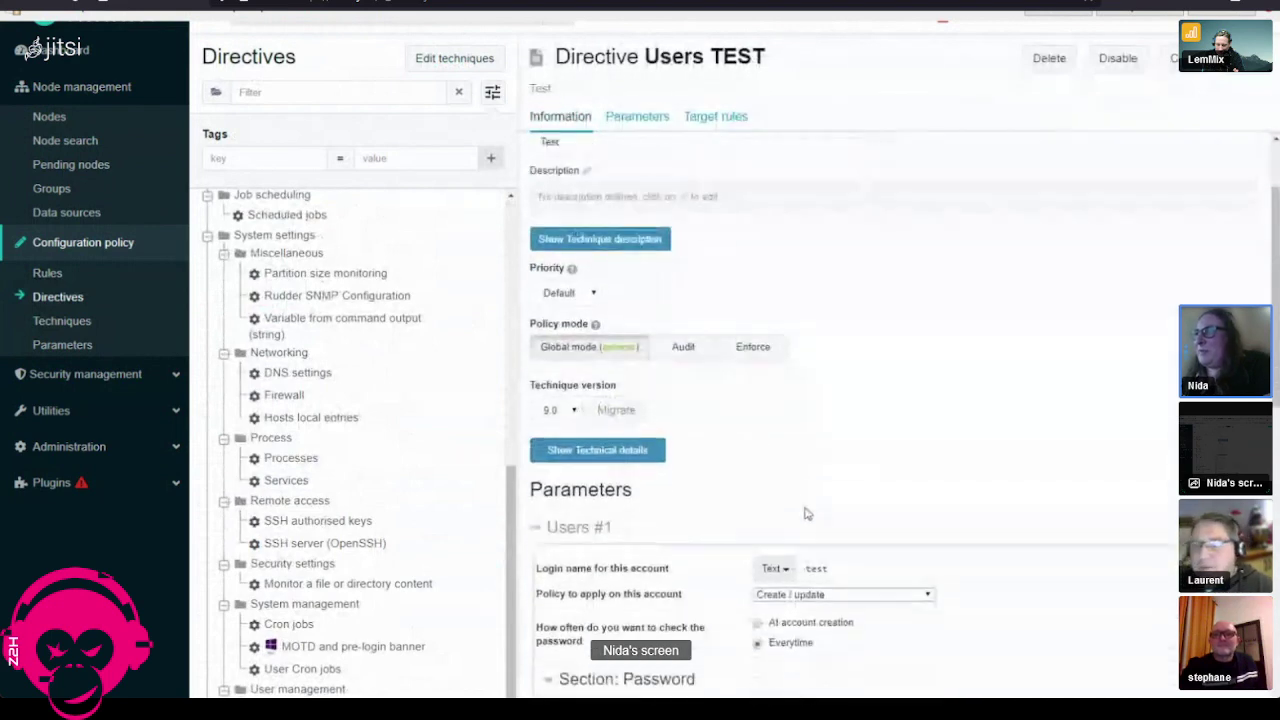
{"action": "scroll", "coordinate": [757, 407], "scroll_direction": "up", "scroll_amount": 2}
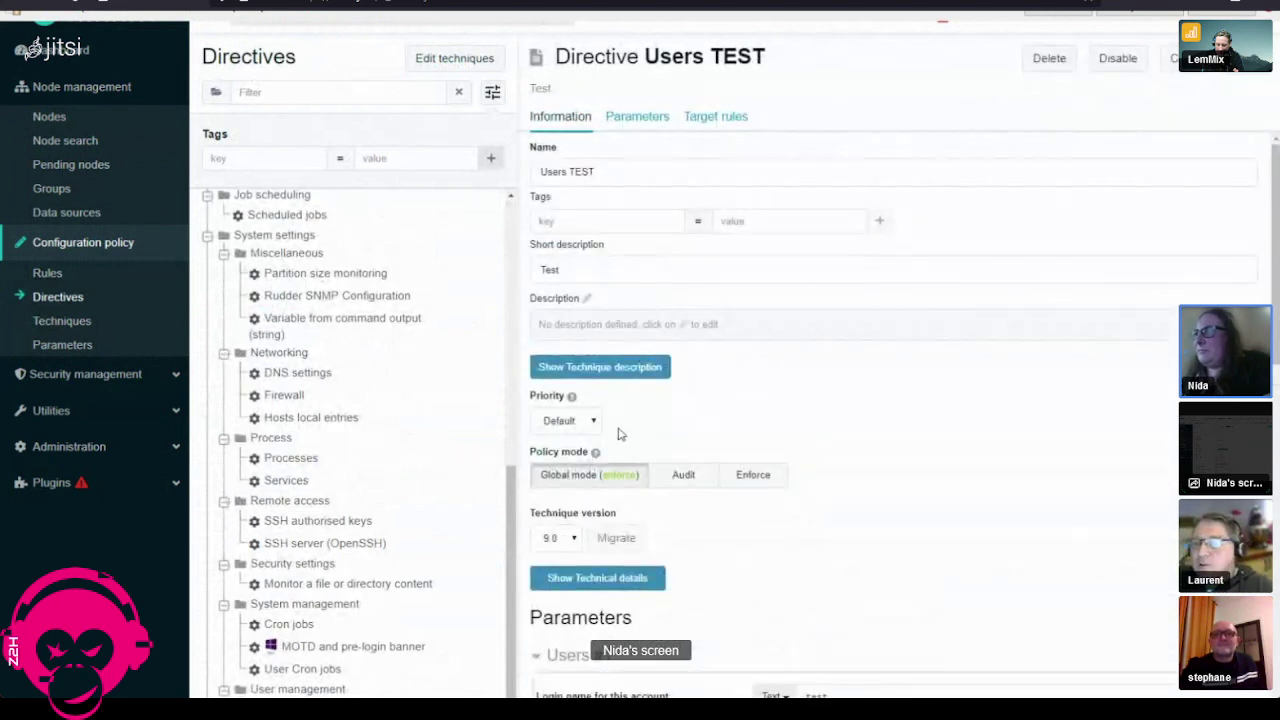
{"action": "scroll", "coordinate": [743, 610], "scroll_direction": "down", "scroll_amount": 1}
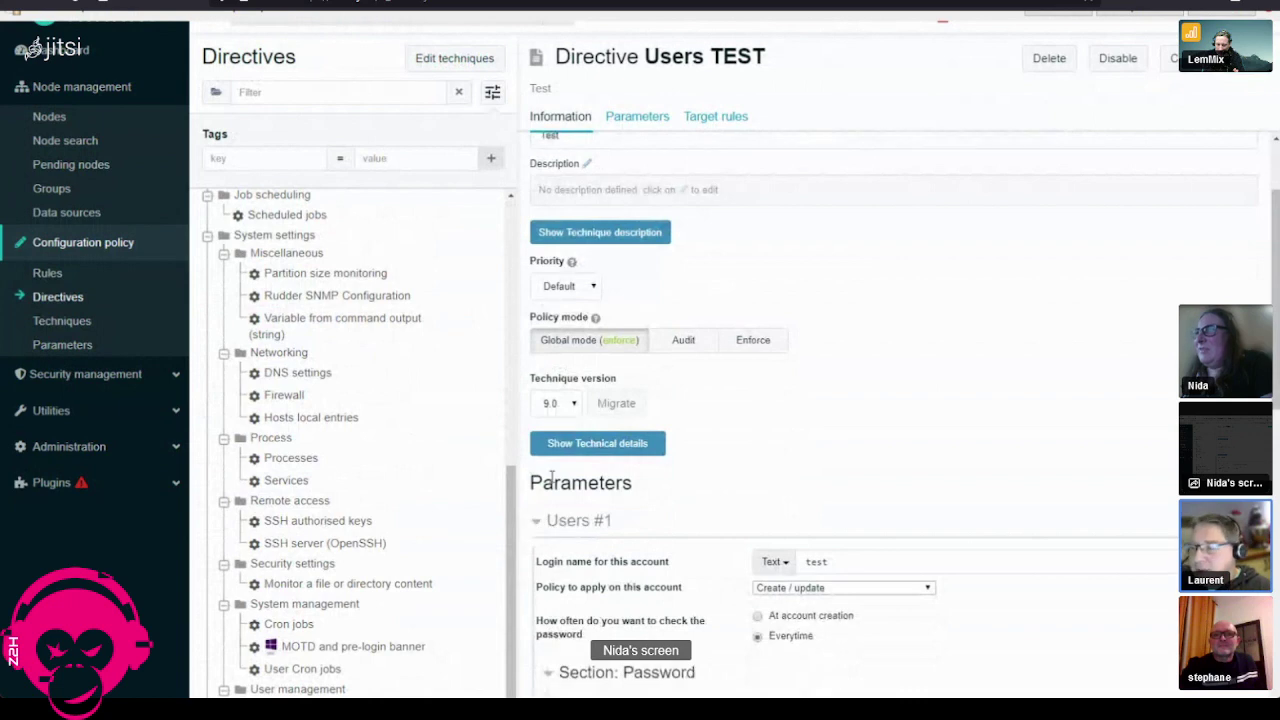
{"action": "left_click", "coordinate": [638, 118]}
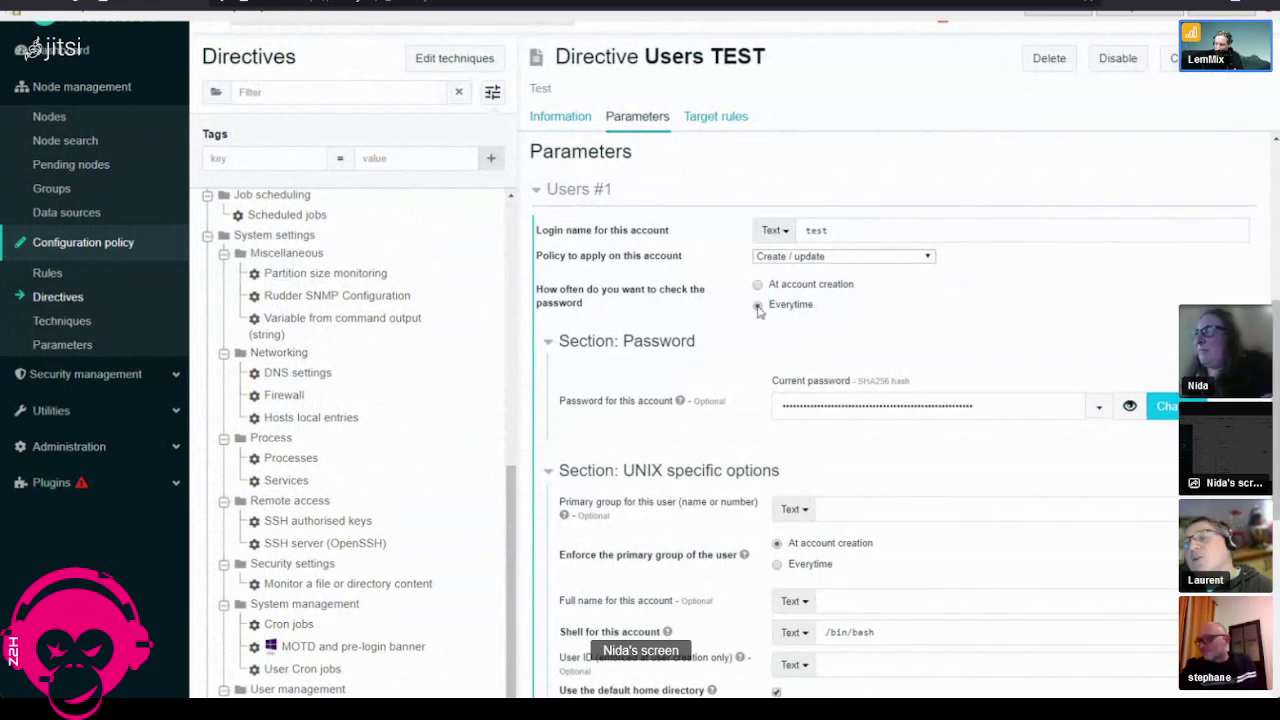
{"action": "left_click", "coordinate": [926, 258]}
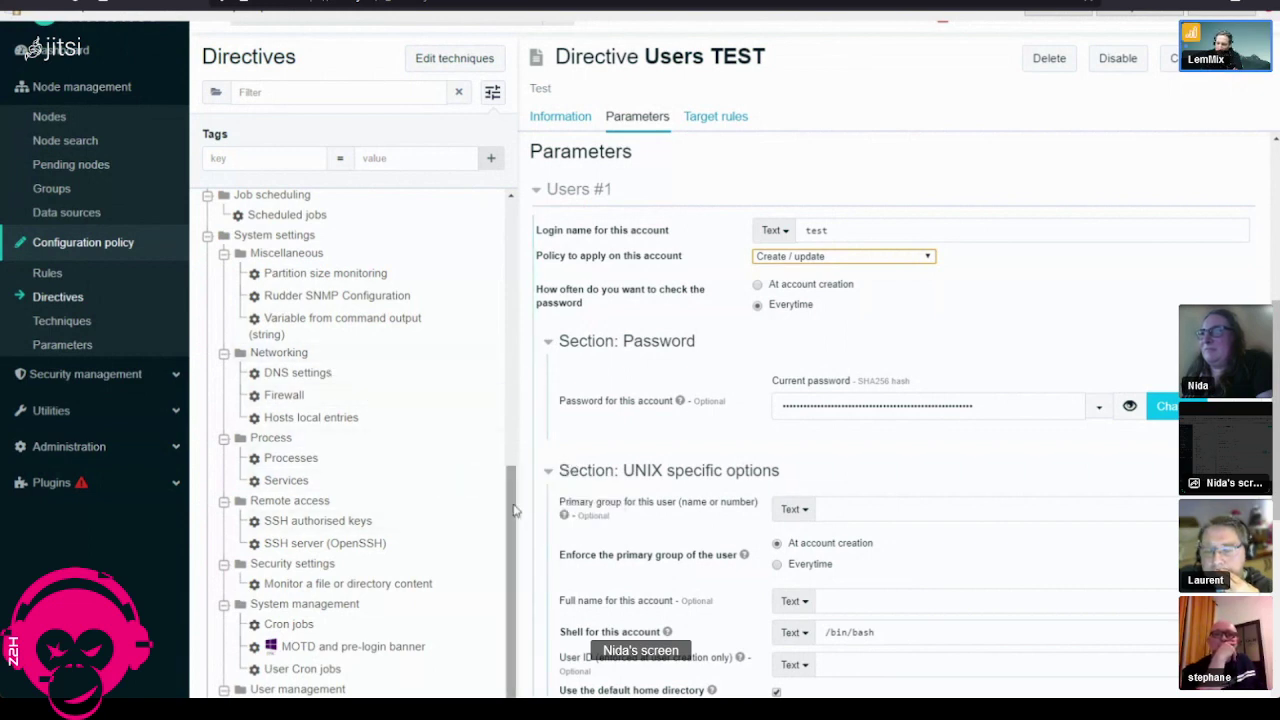
Step: Open the System Update directive and review its campaign, duration, start date and target rules settings
{"action": "left_click_drag", "start_coordinate": [513, 510], "coordinate": [520, 243]}
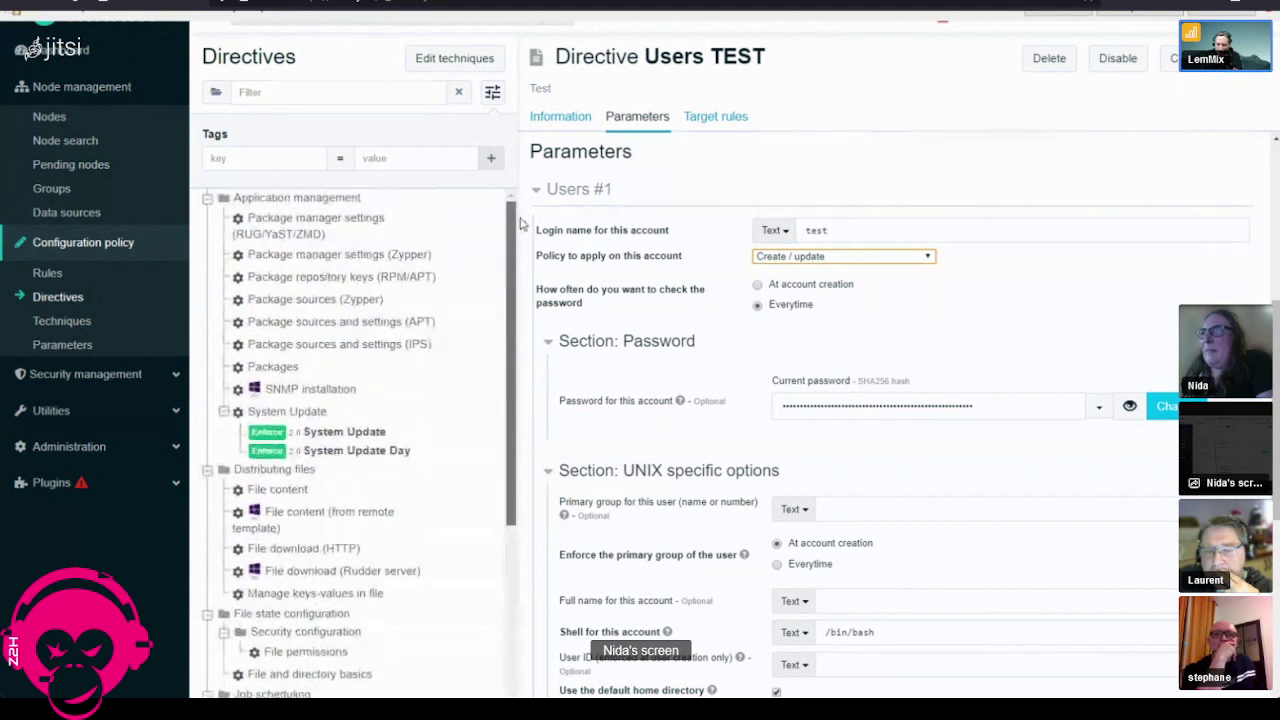
{"action": "left_click", "coordinate": [376, 441]}
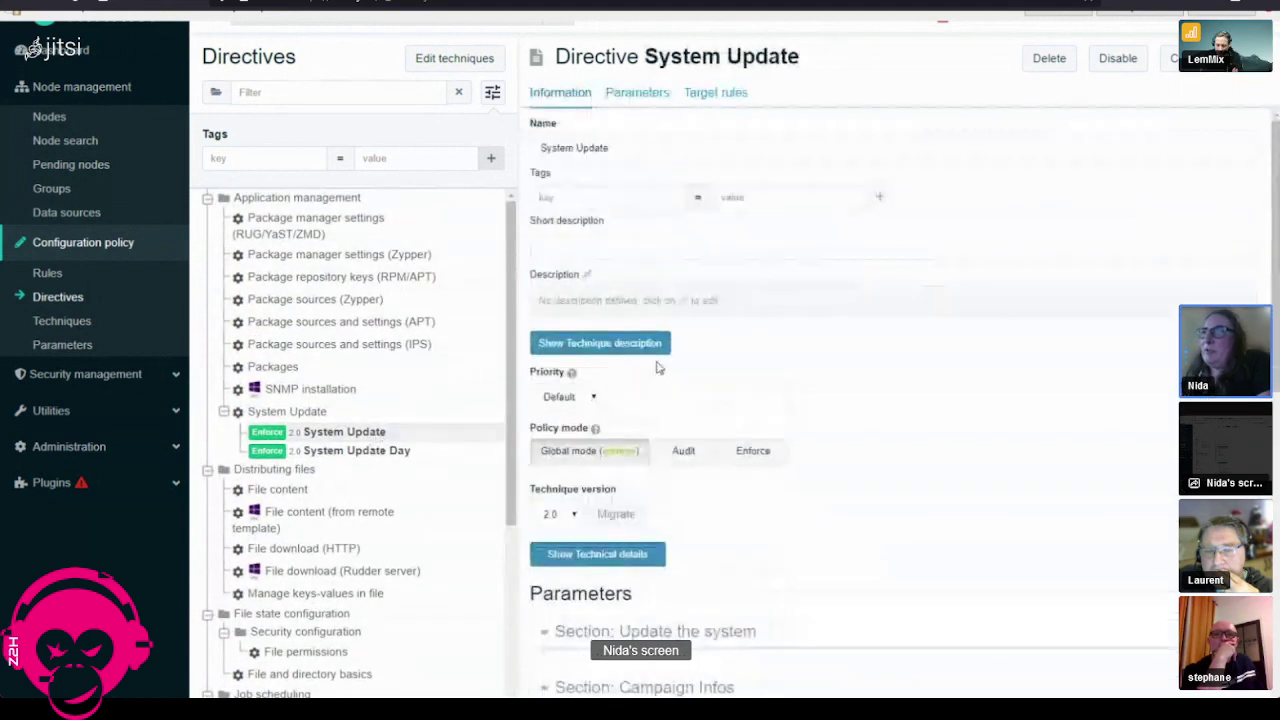
{"action": "scroll", "coordinate": [951, 594], "scroll_direction": "down", "scroll_amount": 3}
{"action": "scroll", "coordinate": [1022, 494], "scroll_direction": "down", "scroll_amount": 3}
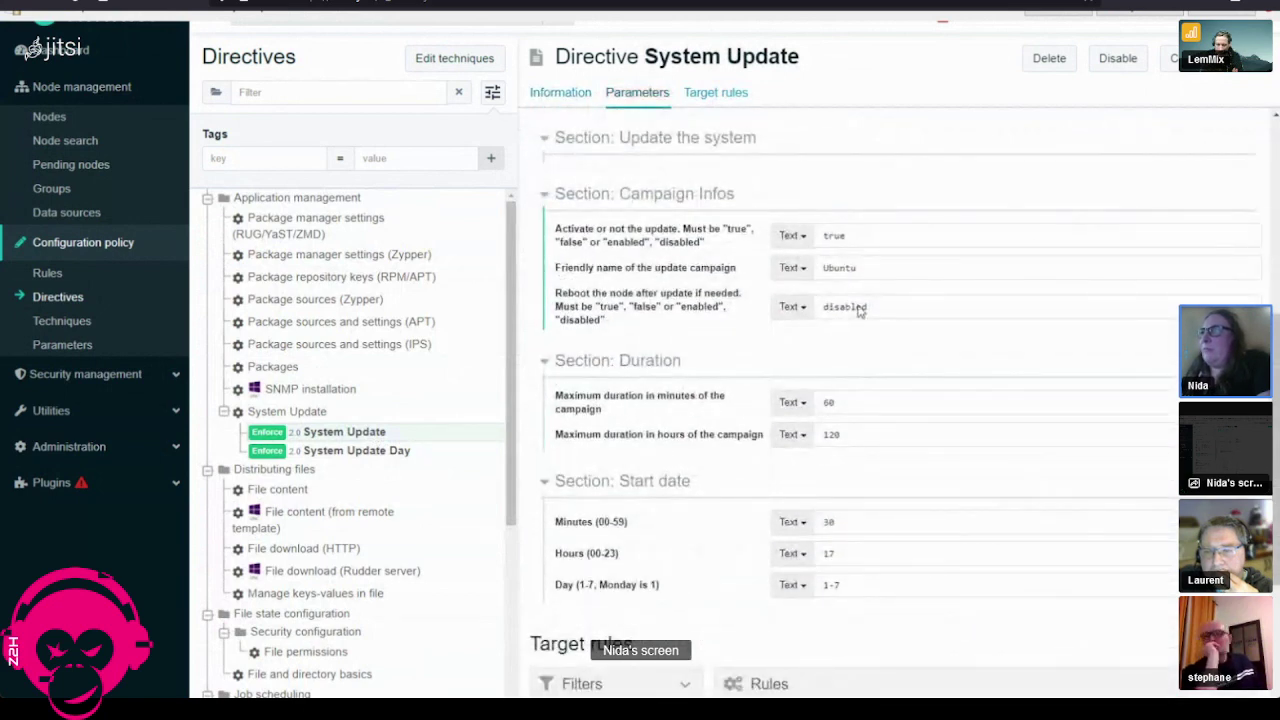
{"action": "scroll", "coordinate": [961, 499], "scroll_direction": "down", "scroll_amount": 3}
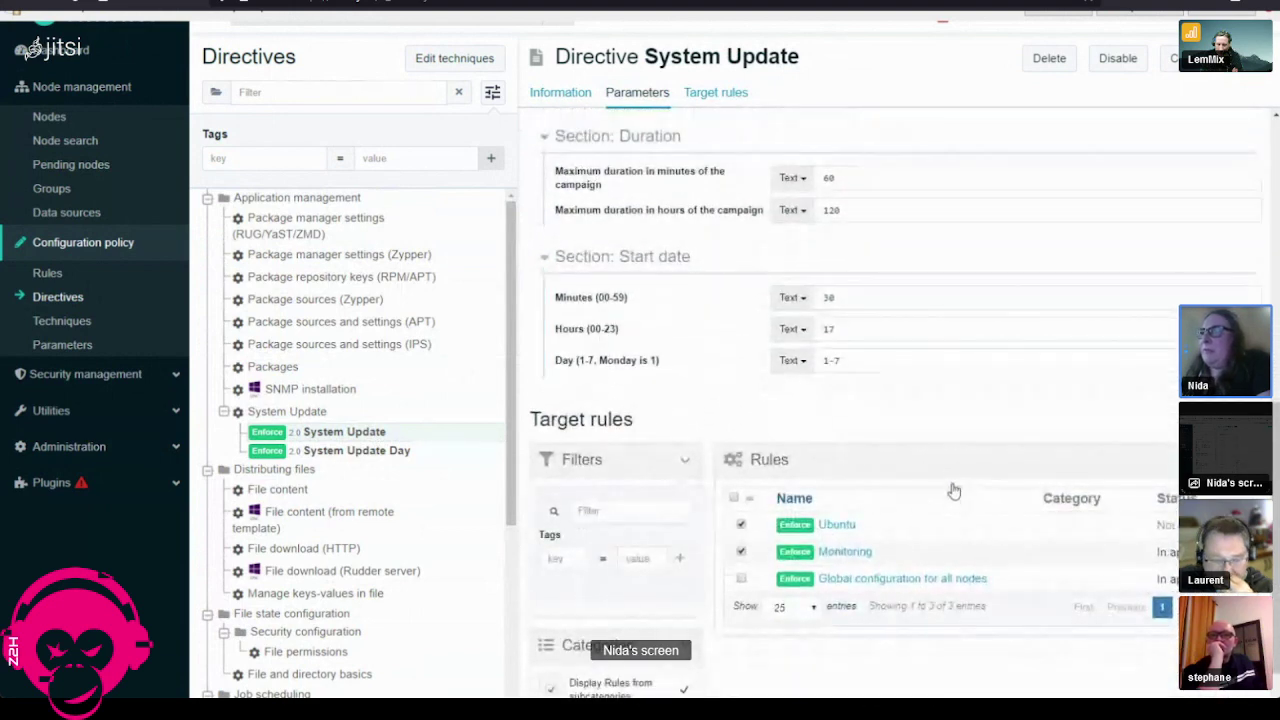
{"action": "scroll", "coordinate": [929, 452], "scroll_direction": "up", "scroll_amount": 2}
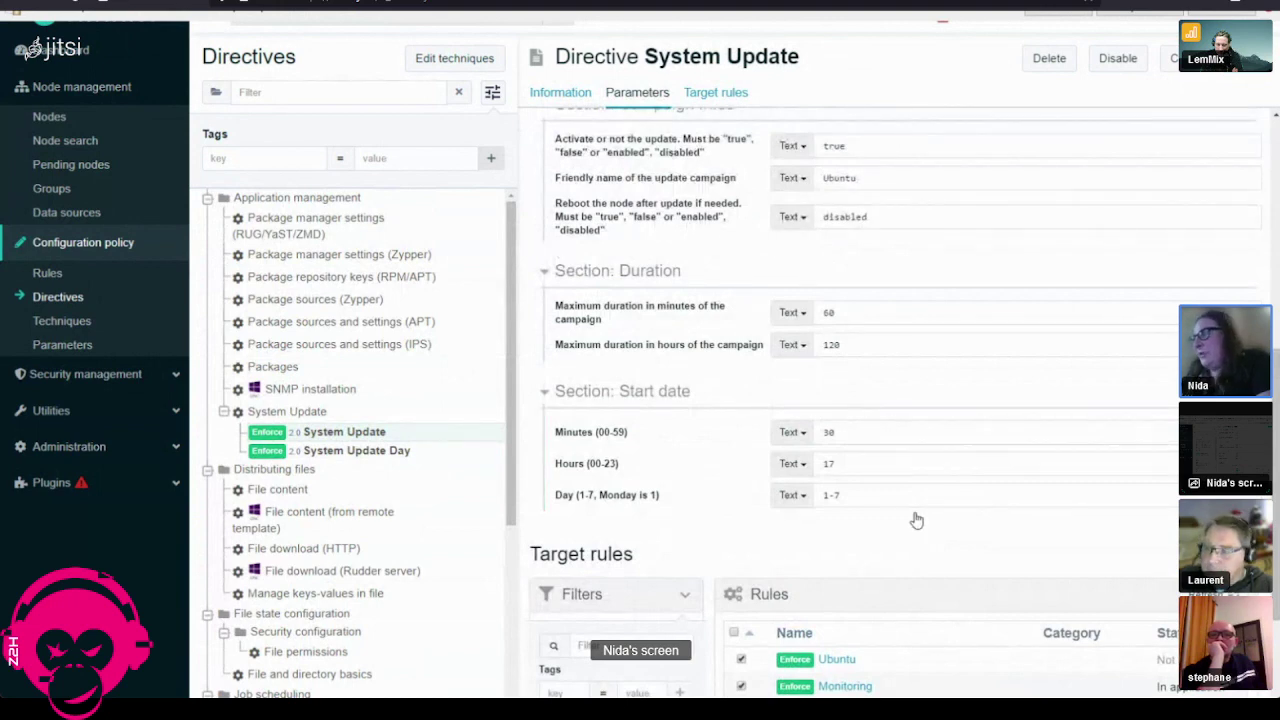
{"action": "scroll", "coordinate": [903, 457], "scroll_direction": "up", "scroll_amount": 2}
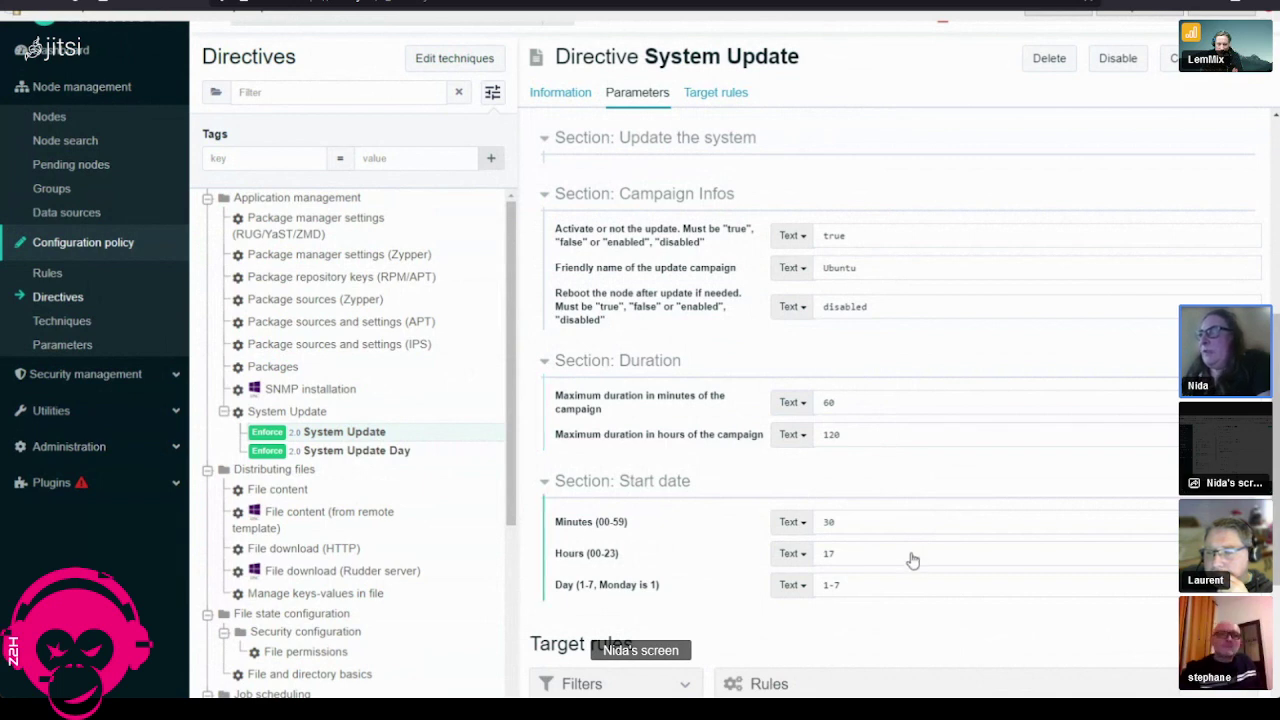
Step: Examine the day range in the start date section of the System Update directive
{"action": "scroll", "coordinate": [803, 517], "scroll_direction": "down", "scroll_amount": 1}
{"action": "left_click_drag", "start_coordinate": [852, 495], "coordinate": [822, 495]}
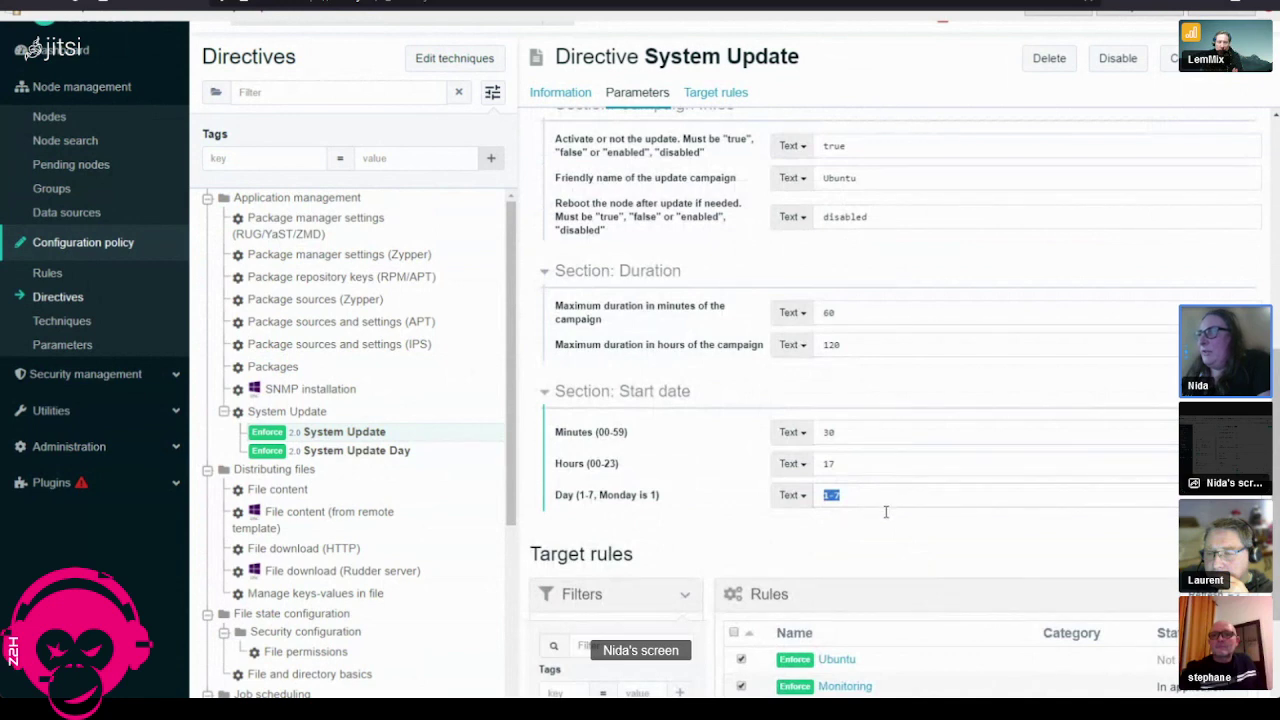
{"action": "left_click", "coordinate": [847, 499]}
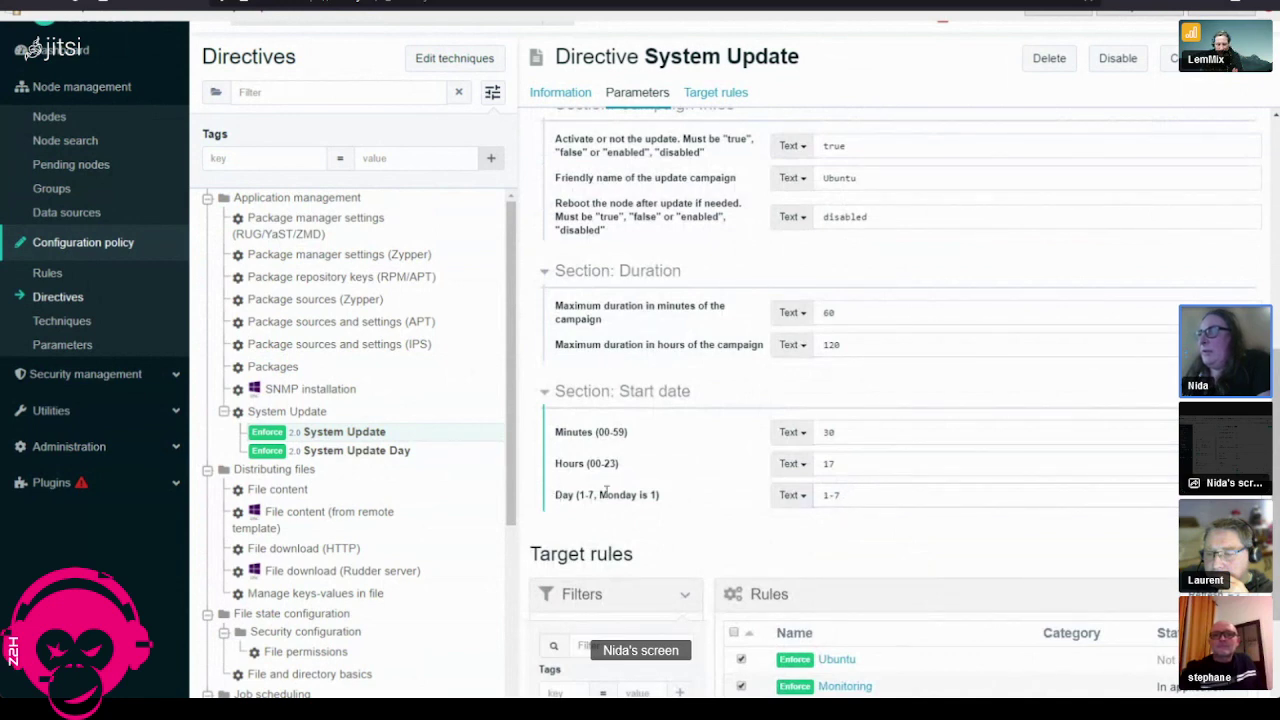
{"action": "left_click_drag", "start_coordinate": [851, 494], "coordinate": [822, 498]}
{"action": "left_click", "coordinate": [843, 499]}
{"action": "double_click", "coordinate": [831, 497]}
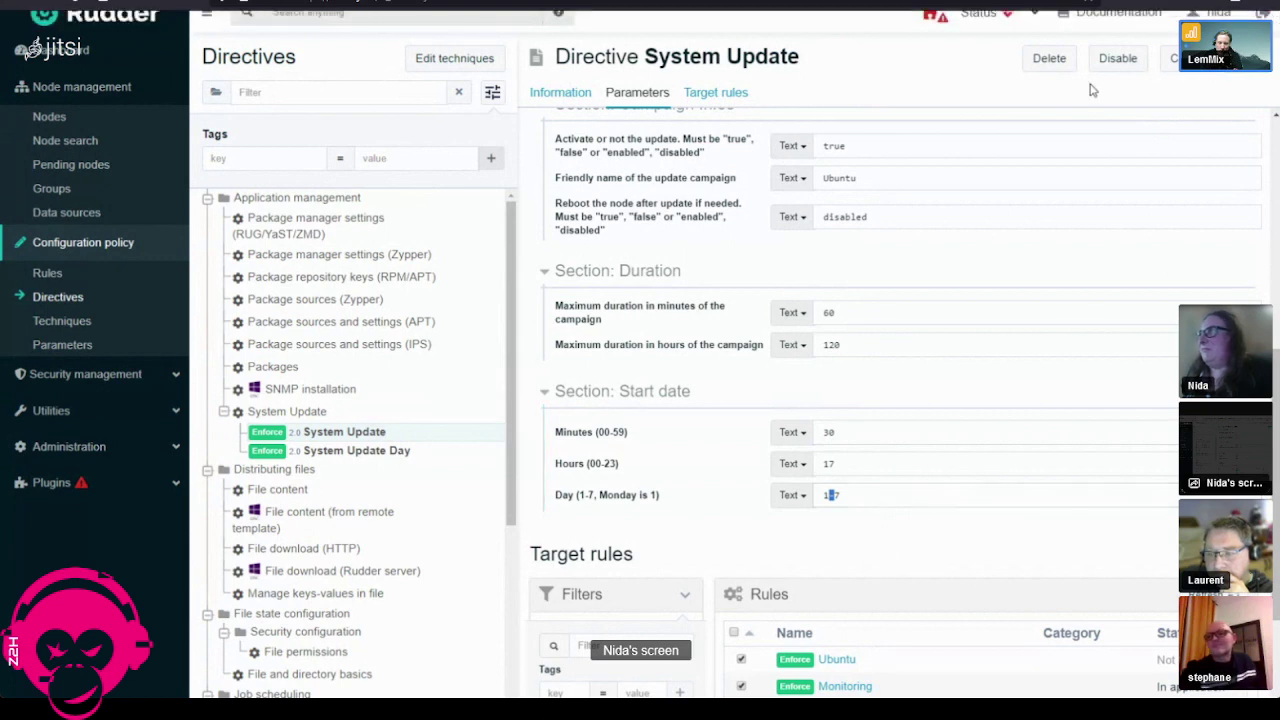
Step: Check the policy update status and regenerate all policies
{"action": "left_click", "coordinate": [1018, 22]}
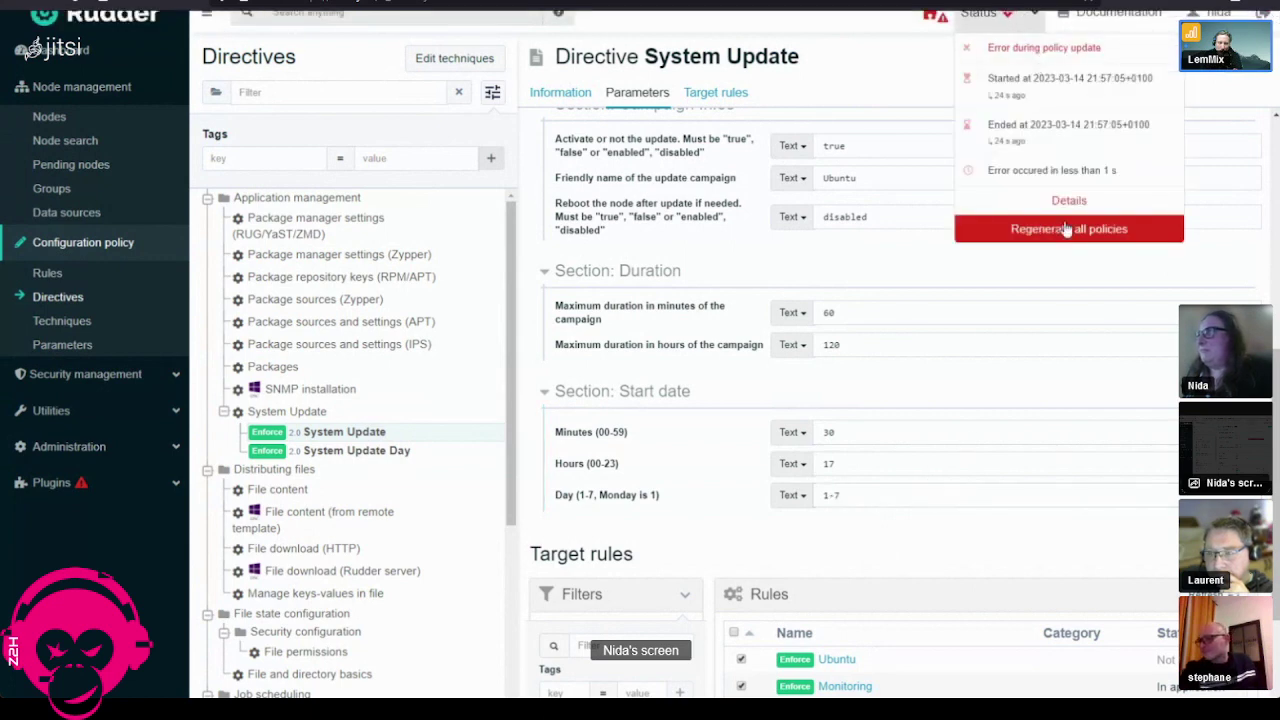
{"action": "left_click", "coordinate": [1094, 240]}
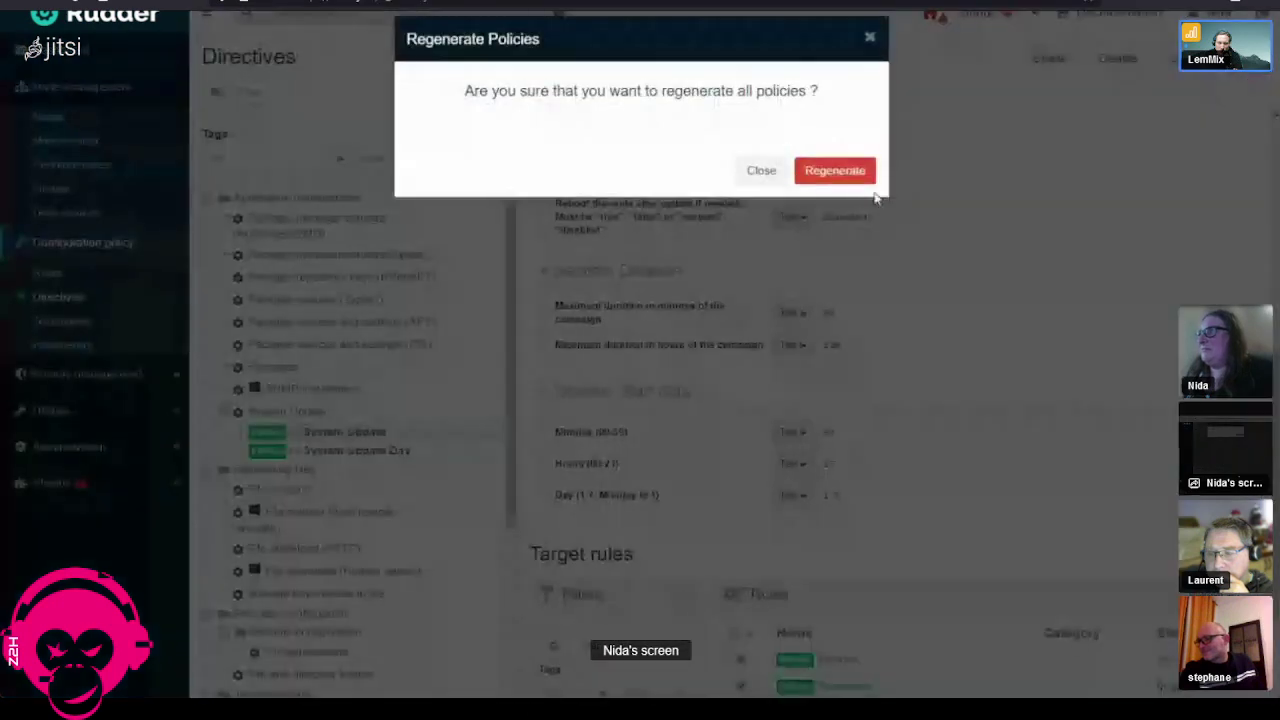
{"action": "left_click", "coordinate": [836, 170]}
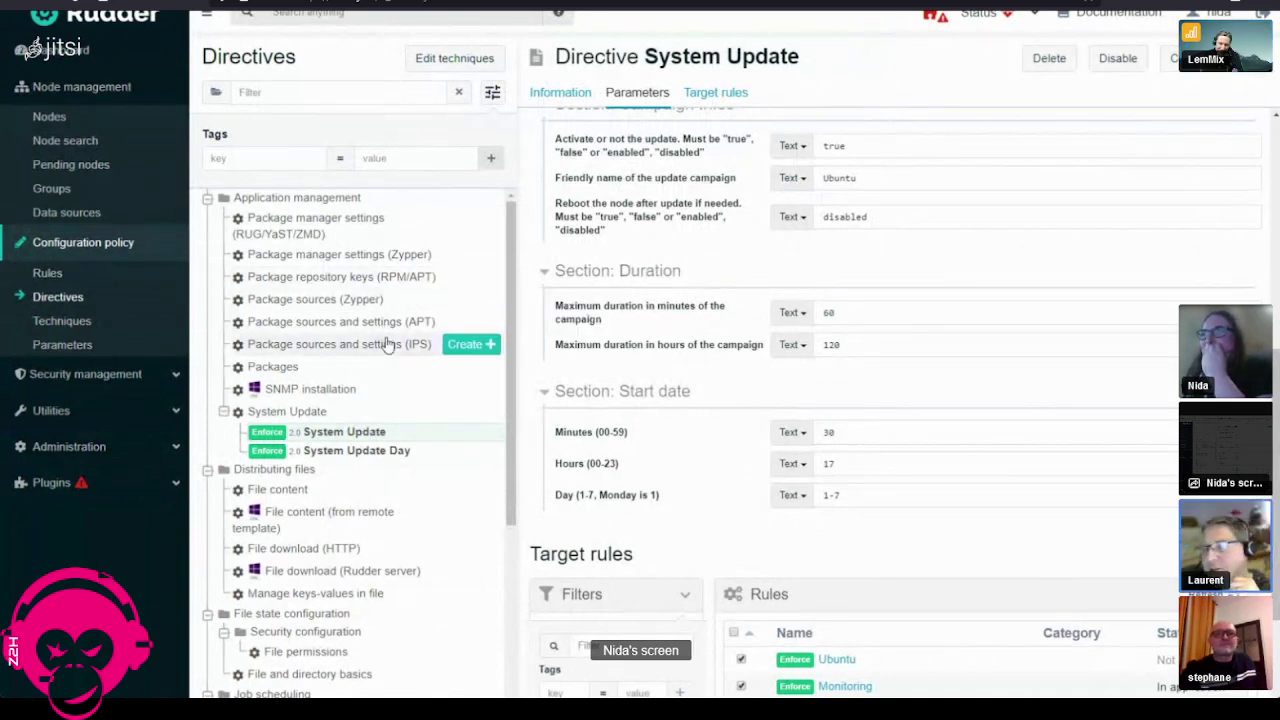
{"action": "left_click", "coordinate": [849, 500]}
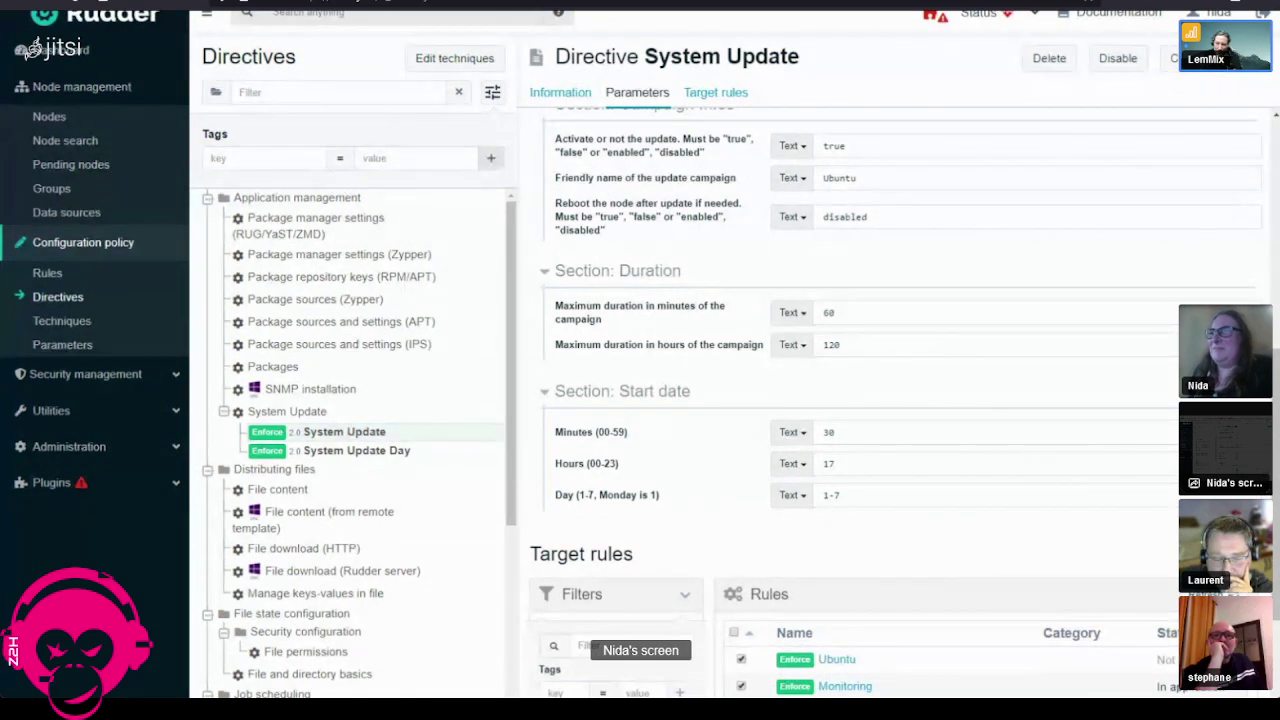
Step: Open the node zabbix.lab.lan from the node list and inspect its system status and technical logs
{"action": "left_click", "coordinate": [70, 60]}
{"action": "left_click", "coordinate": [50, 118]}
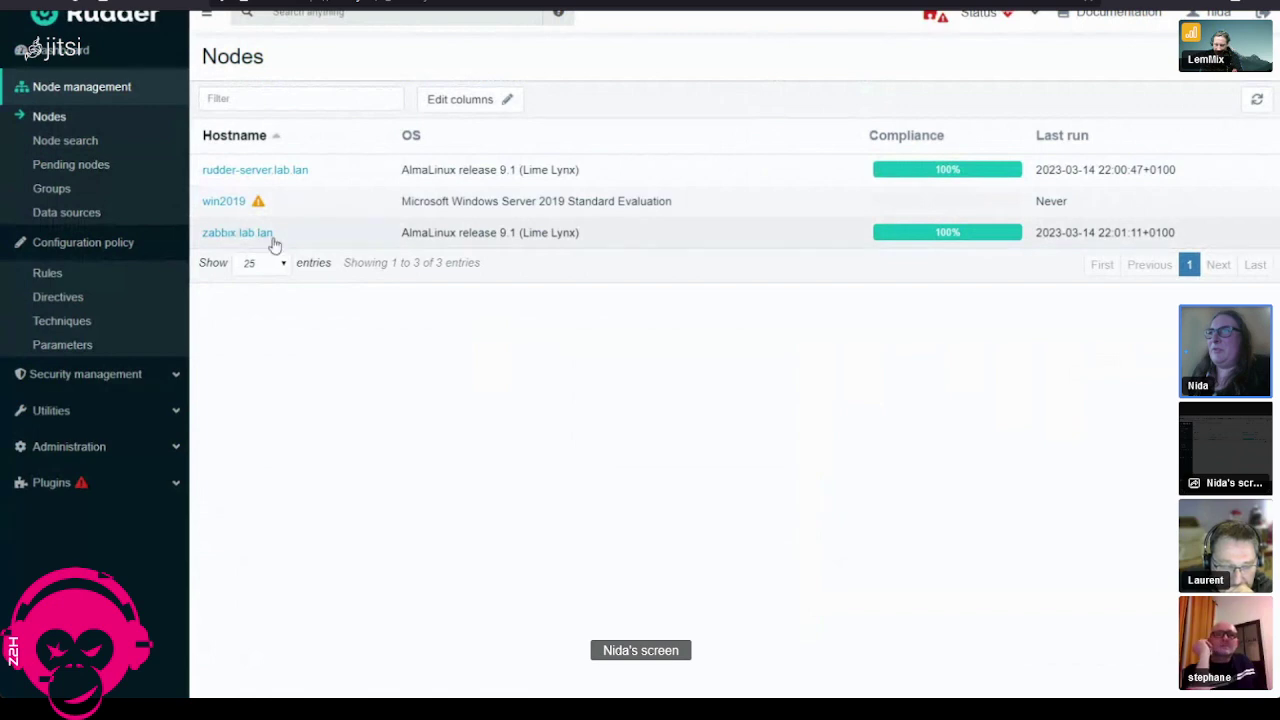
{"action": "left_click", "coordinate": [240, 232]}
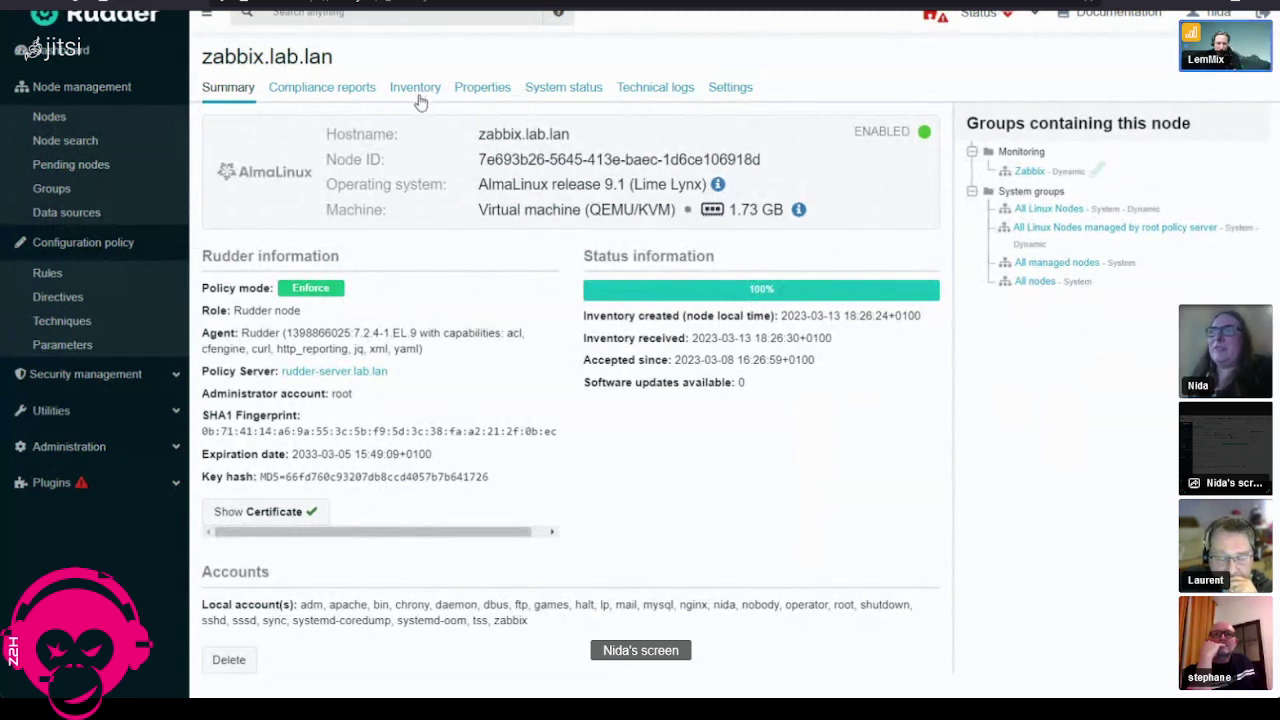
{"action": "left_click", "coordinate": [550, 96]}
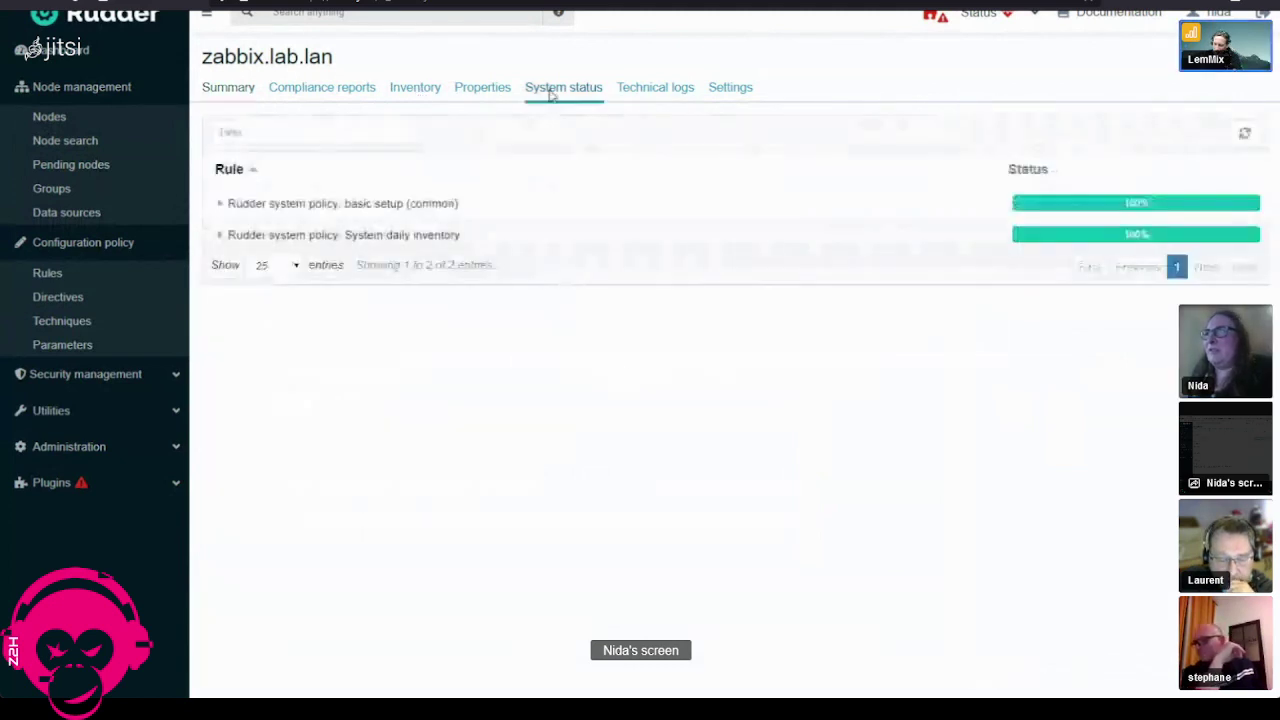
{"action": "left_click", "coordinate": [678, 98]}
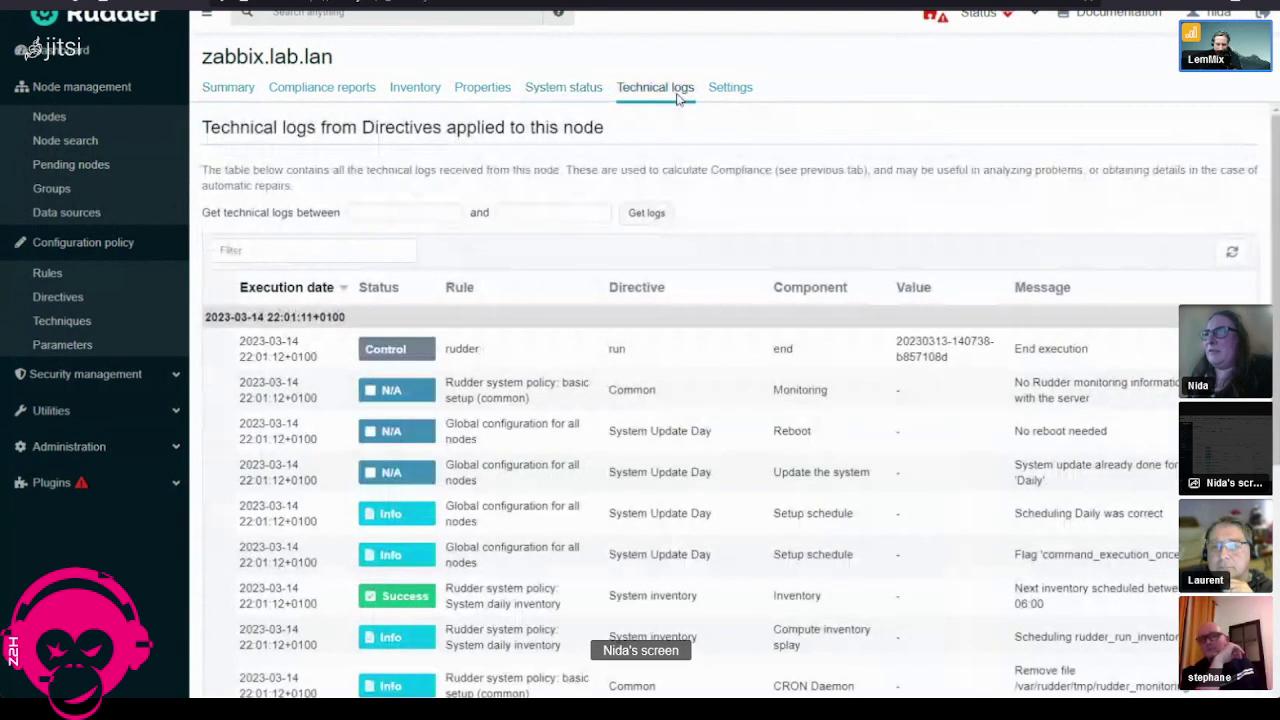
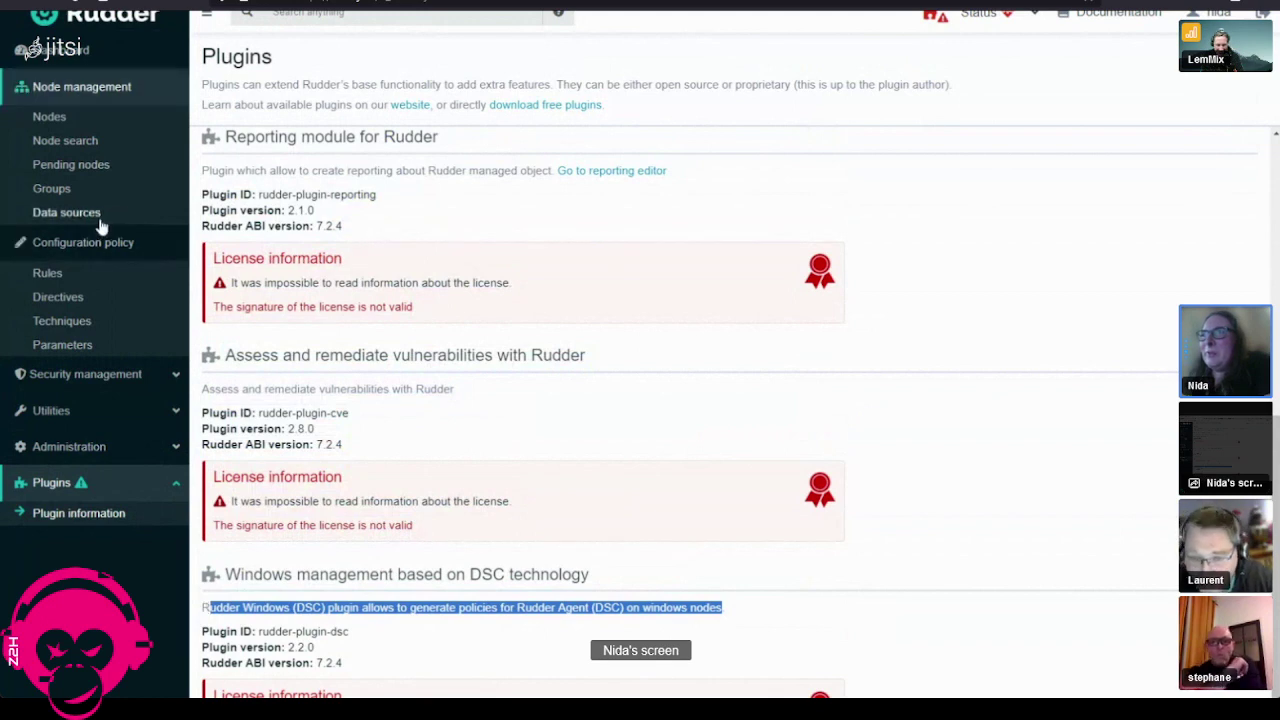
{"action": "left_click", "coordinate": [174, 386]}
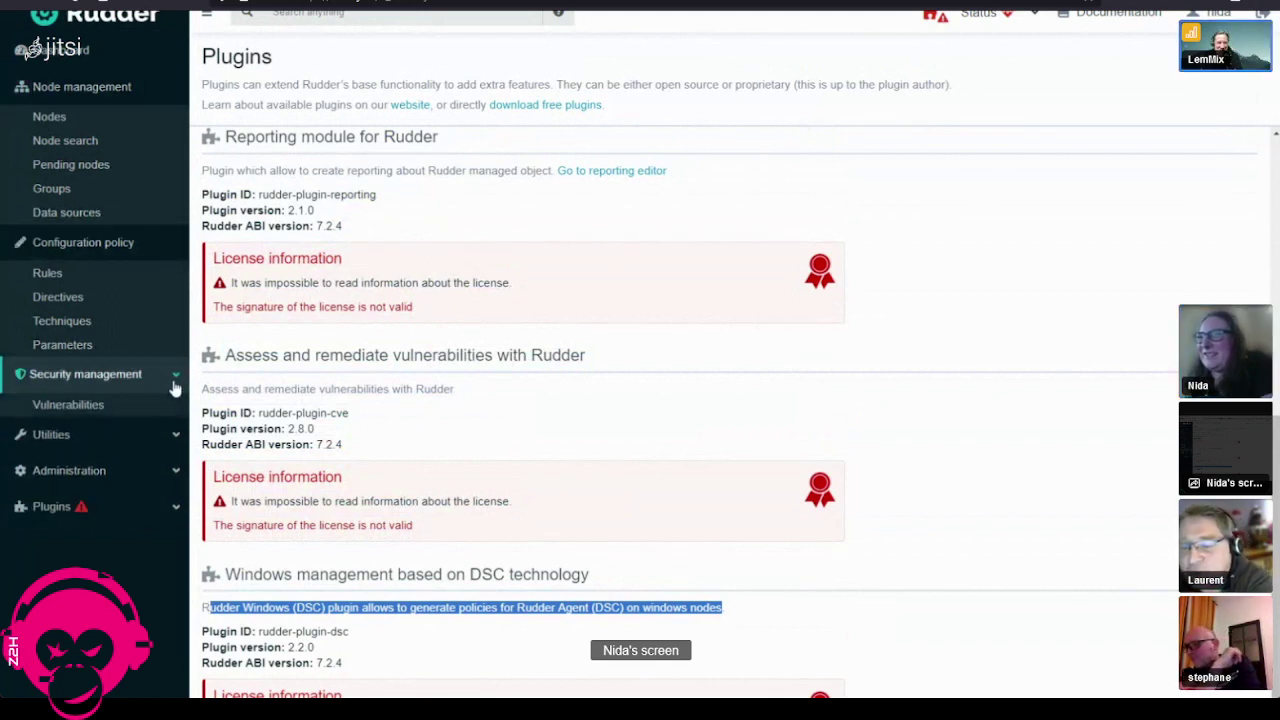
{"action": "left_click", "coordinate": [176, 422]}
{"action": "left_click", "coordinate": [172, 542]}
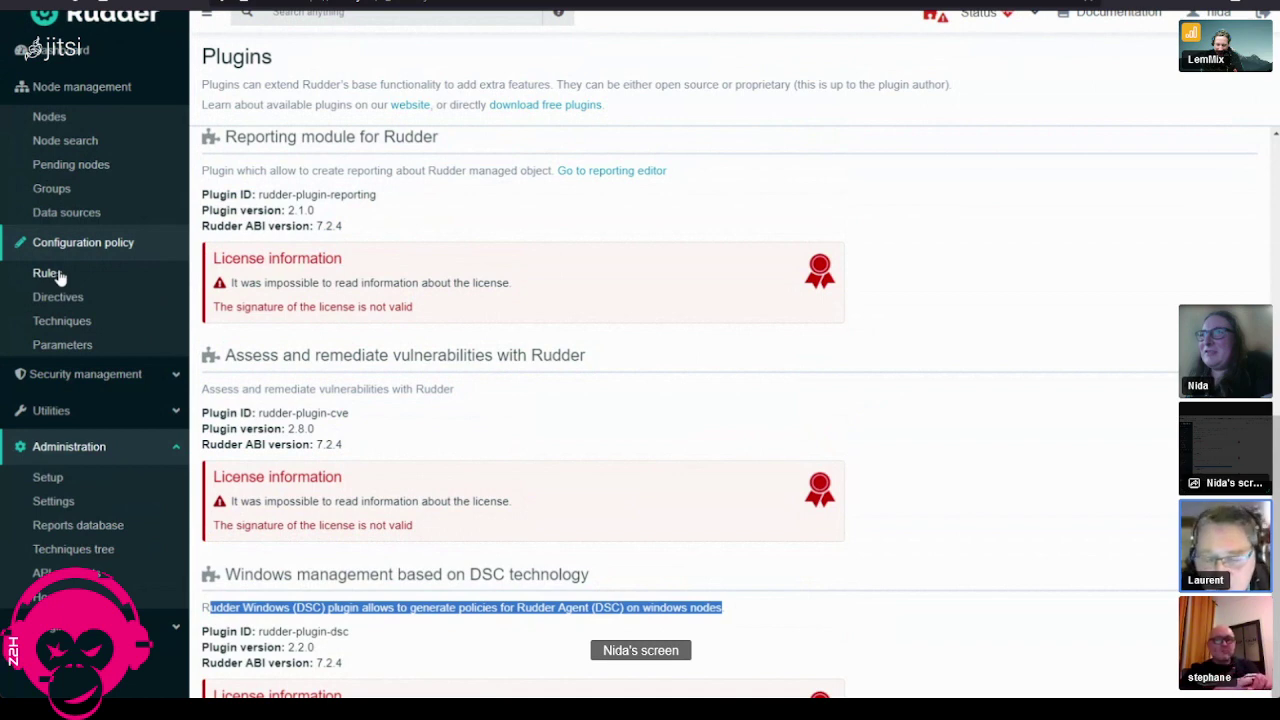
{"action": "left_click", "coordinate": [345, 631]}
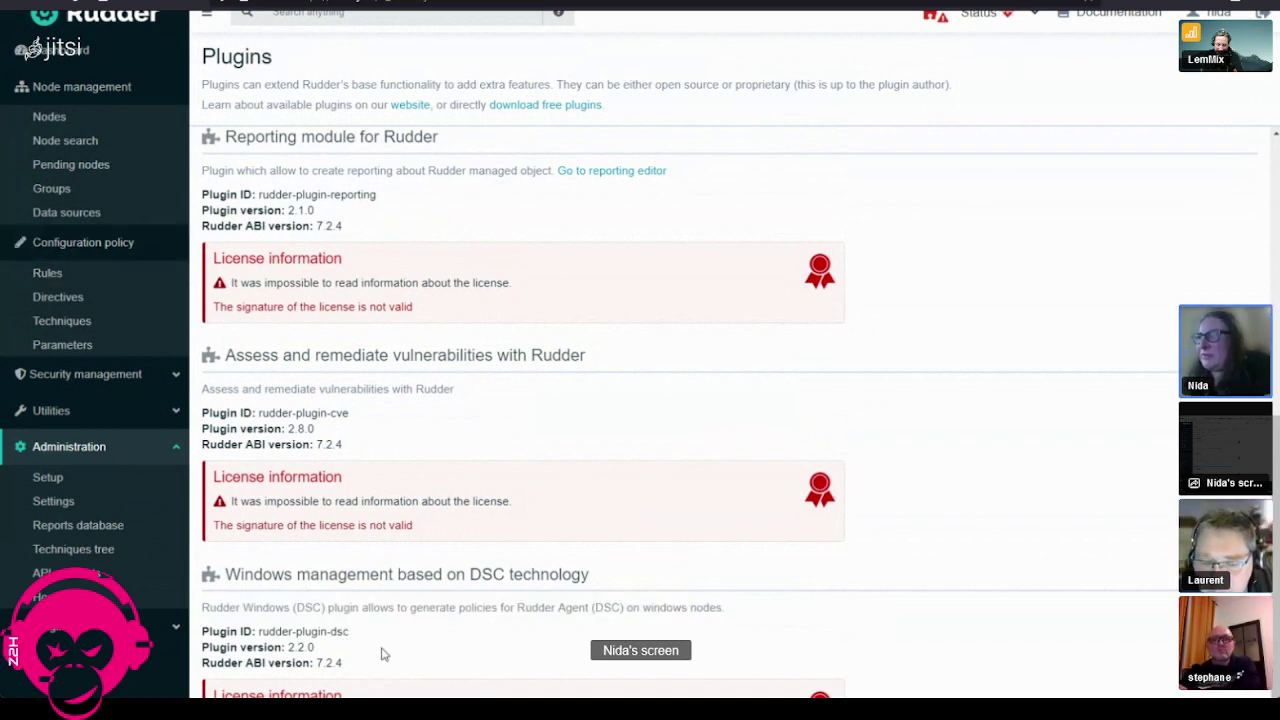
Step: Open the Rudder documentation, look at the online demo's sign-in page, and return to check the documentation's resources
{"action": "left_click", "coordinate": [1096, 16]}
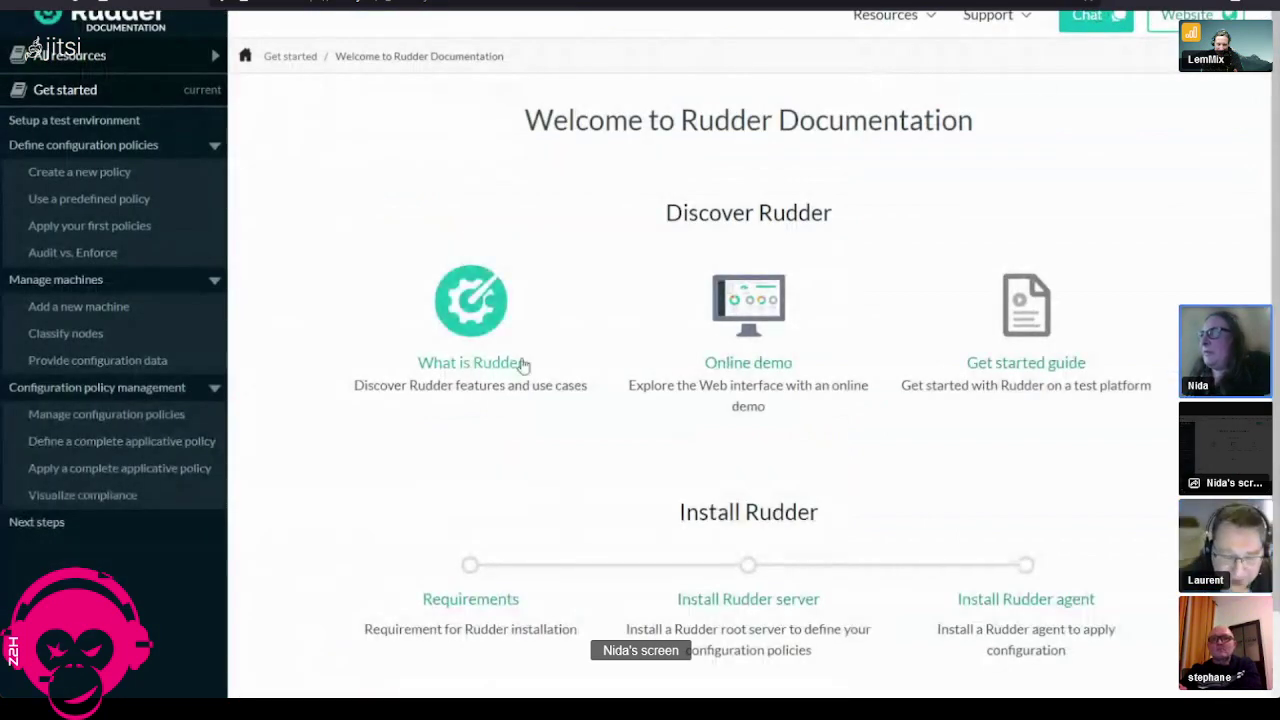
{"action": "left_click", "coordinate": [757, 365]}
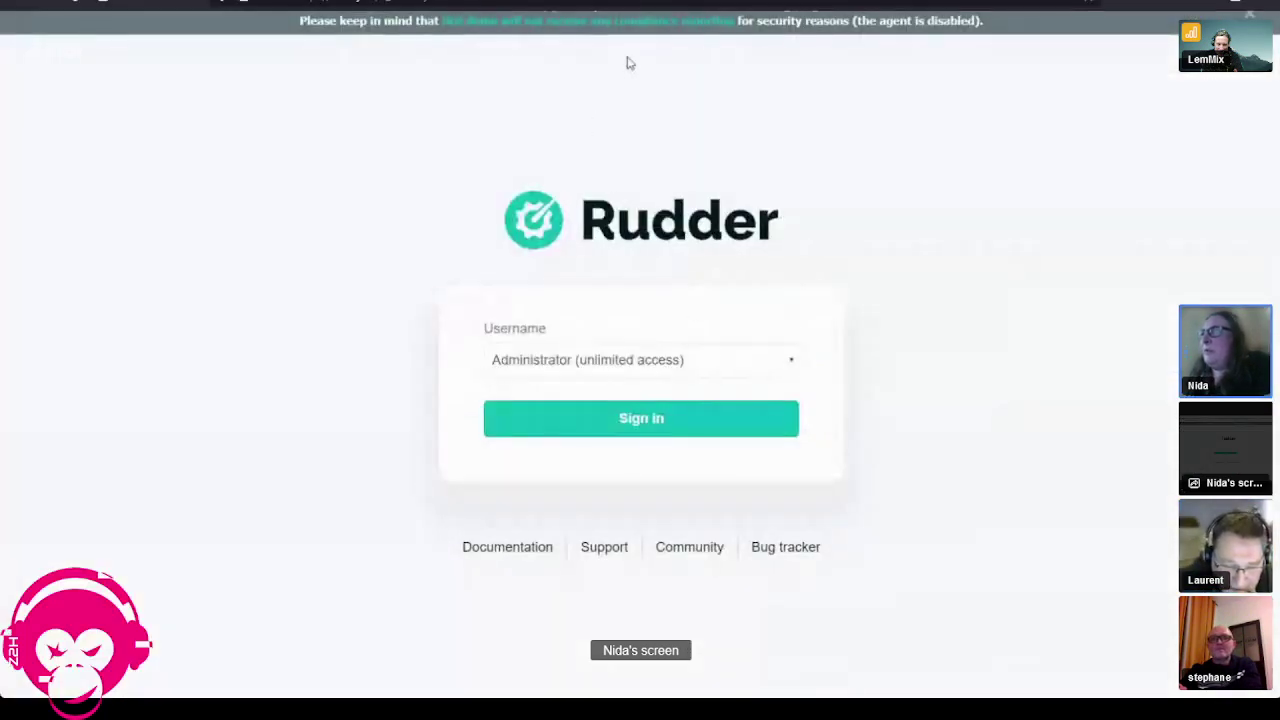
{"action": "key", "text": "alt+Left"}
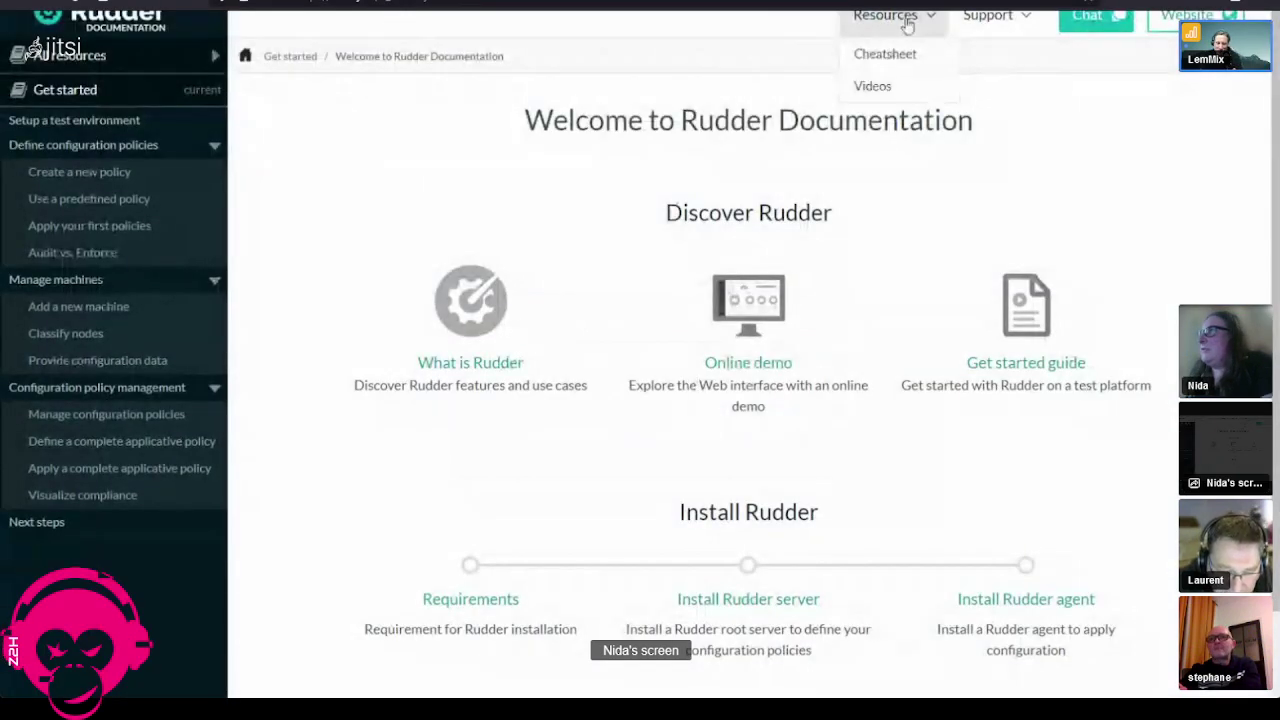
{"action": "mouse_move", "coordinate": [981, 25]}
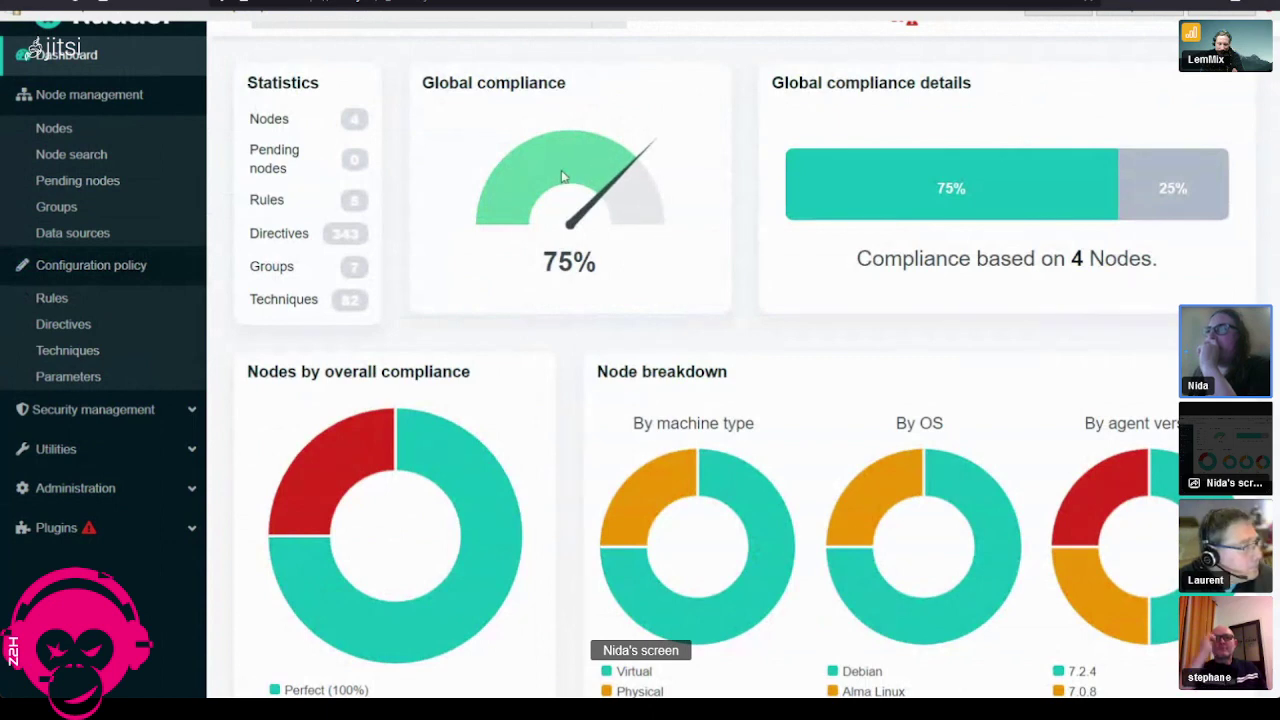
Step: Browse the data sources, groups and pending nodes pages
{"action": "left_click", "coordinate": [66, 232]}
{"action": "left_click", "coordinate": [57, 208]}
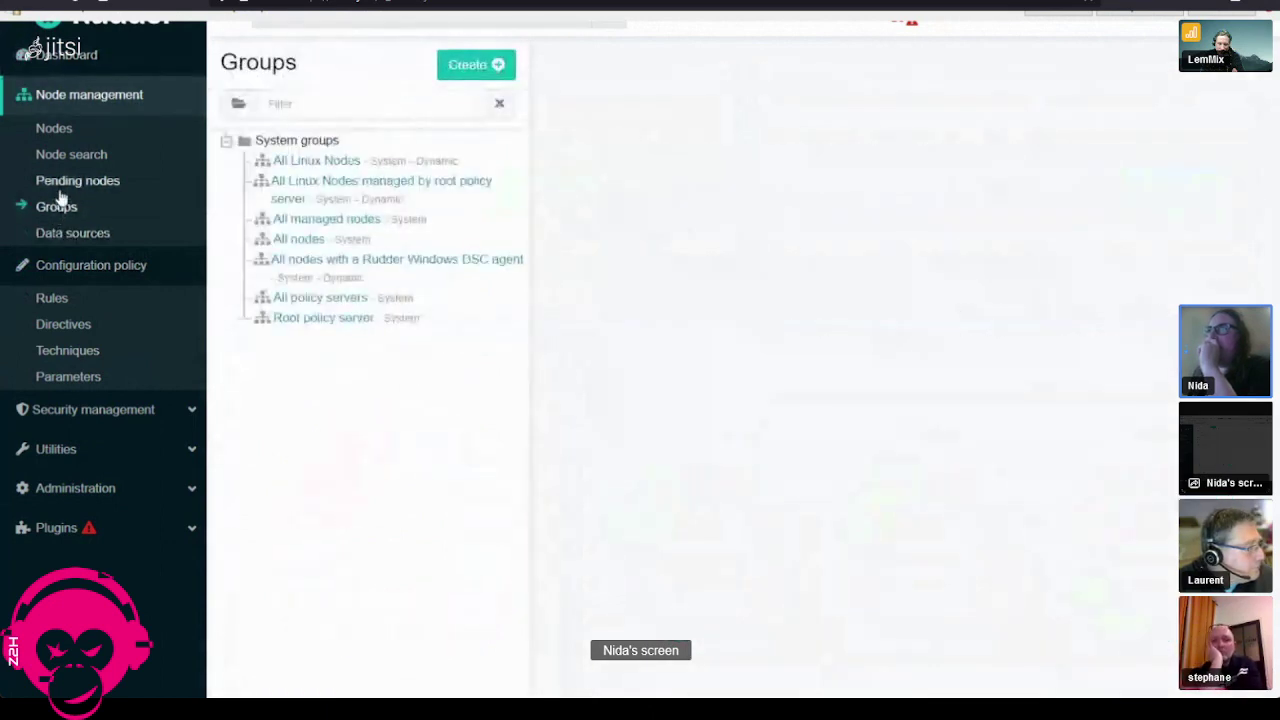
{"action": "left_click", "coordinate": [60, 183]}
Step: Open the test rule and inspect its compliance by directive, down to blog.lab.perso under Packages - Htop, and by node
{"action": "left_click", "coordinate": [52, 298]}
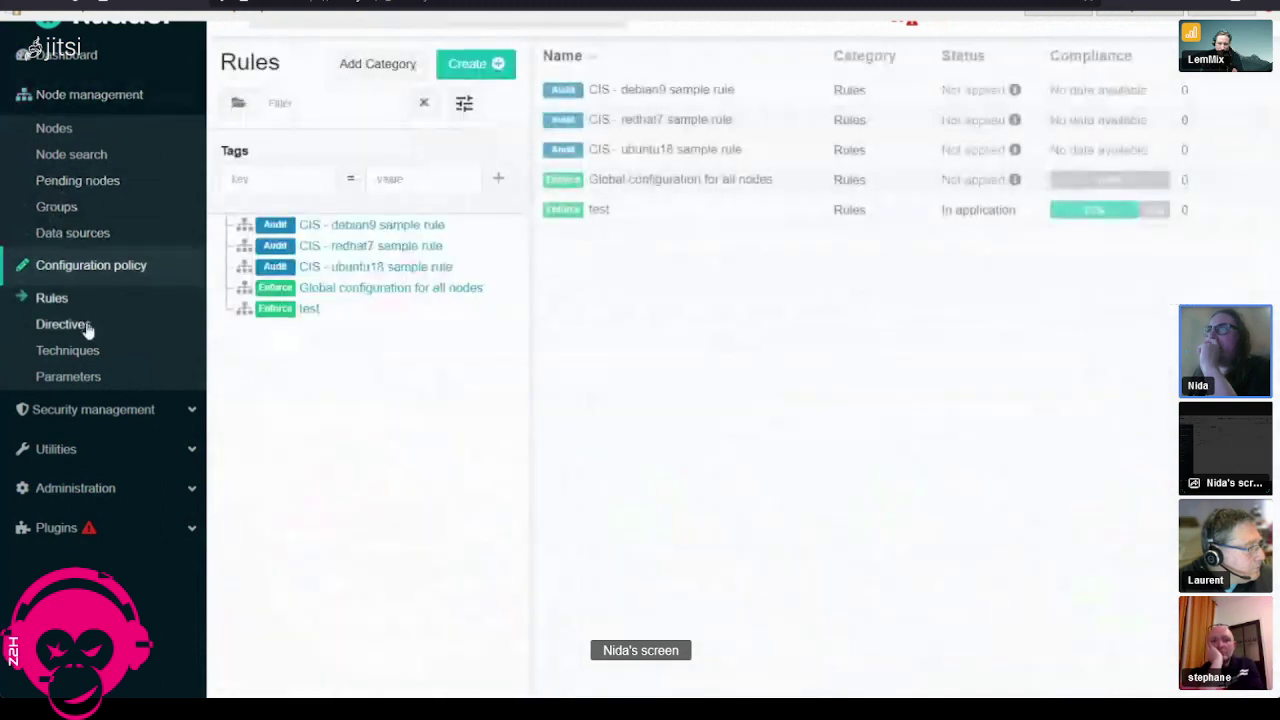
{"action": "left_click", "coordinate": [310, 309]}
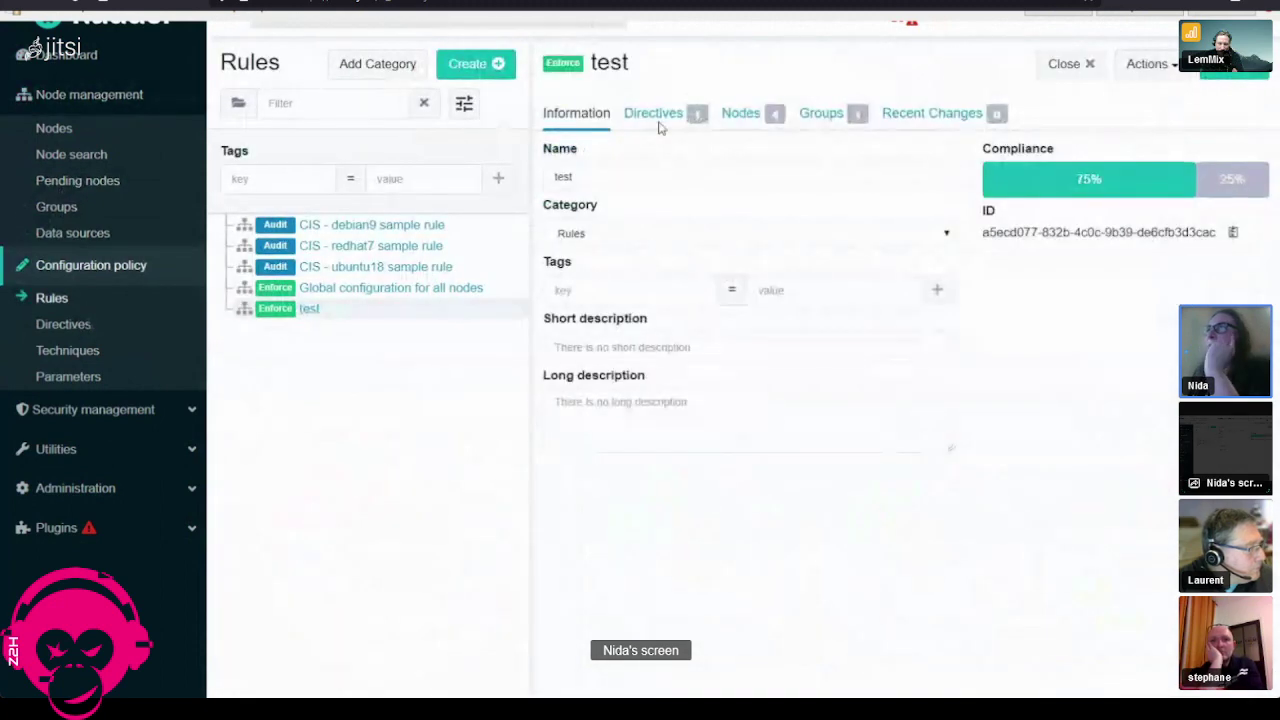
{"action": "left_click", "coordinate": [658, 124]}
{"action": "left_click", "coordinate": [545, 302]}
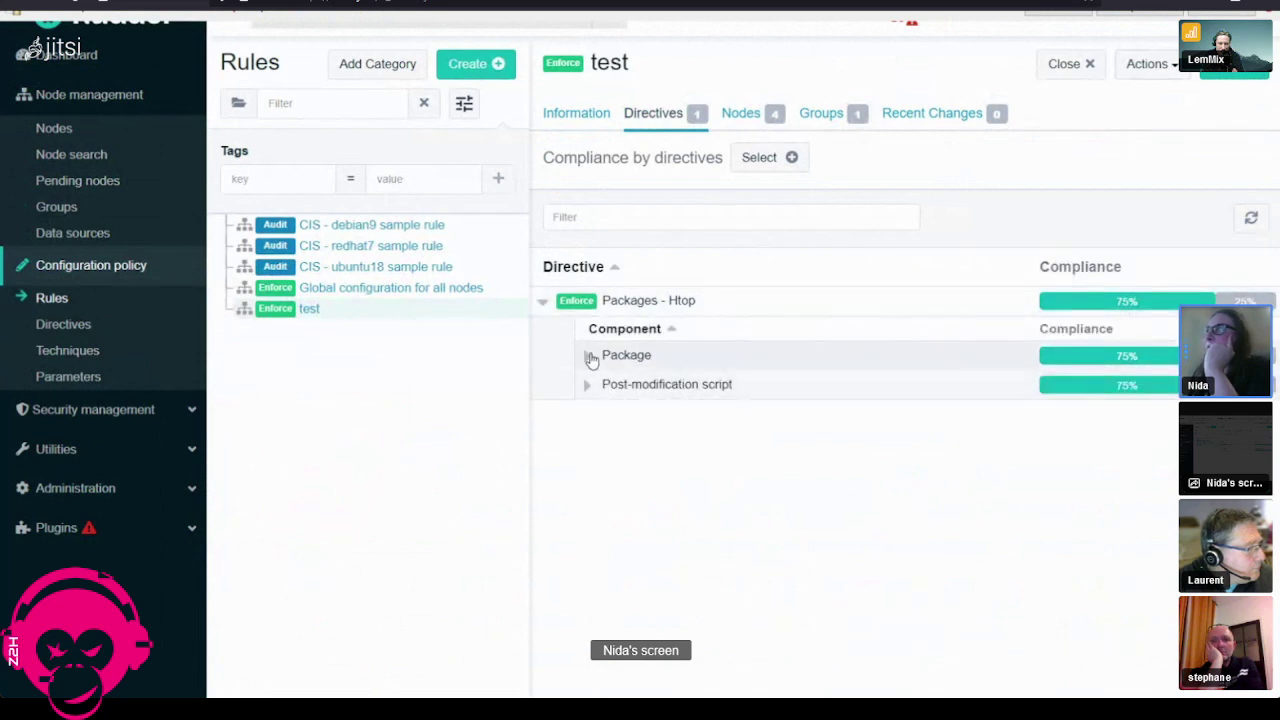
{"action": "left_click", "coordinate": [590, 356]}
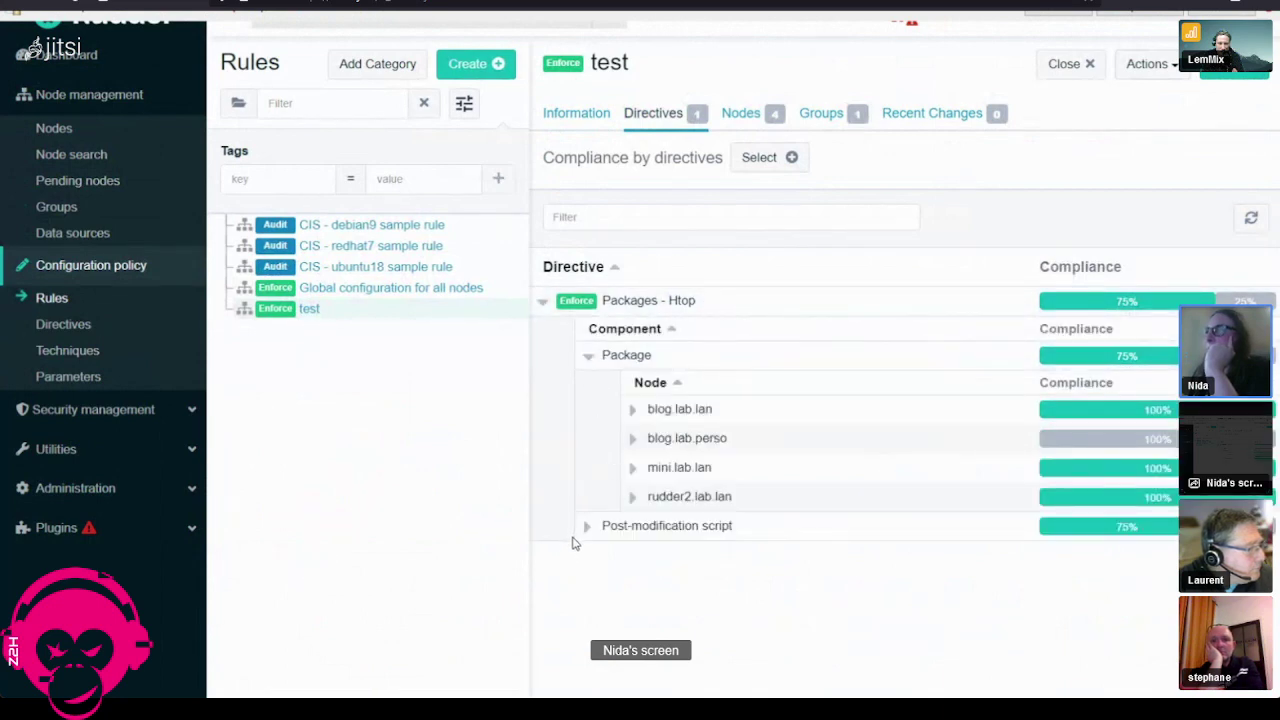
{"action": "left_click", "coordinate": [587, 526]}
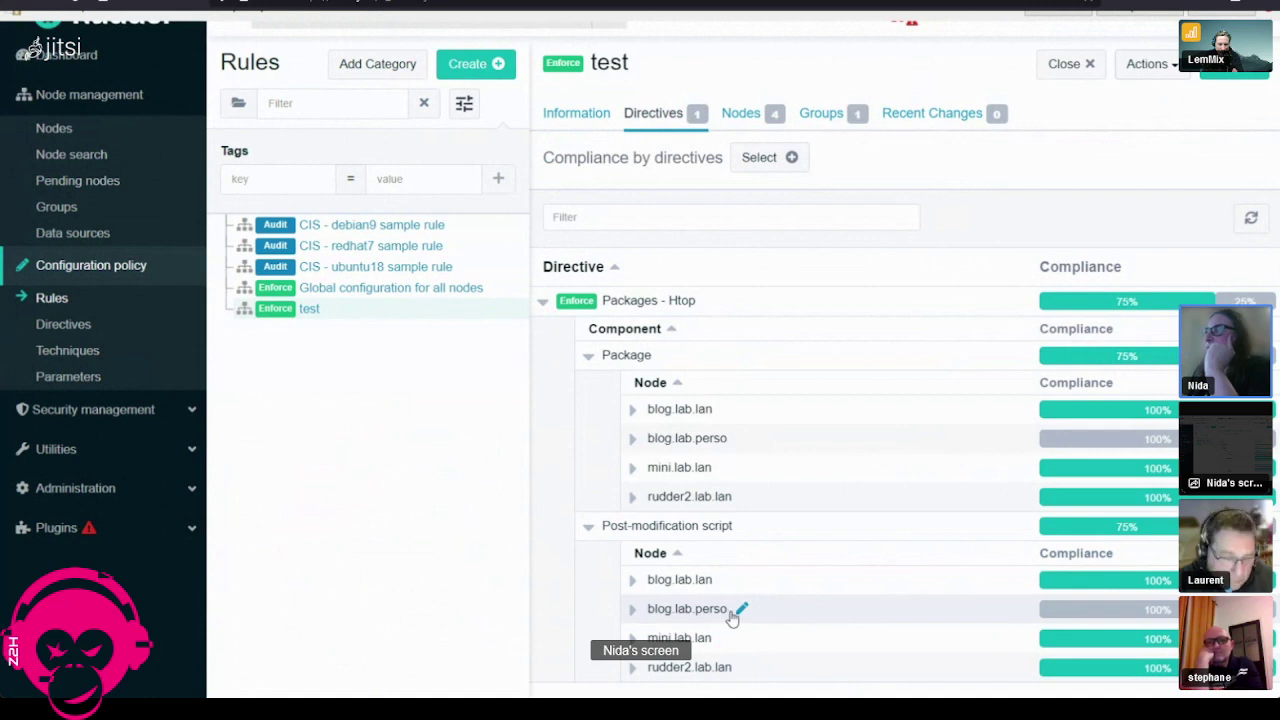
{"action": "left_click", "coordinate": [632, 609]}
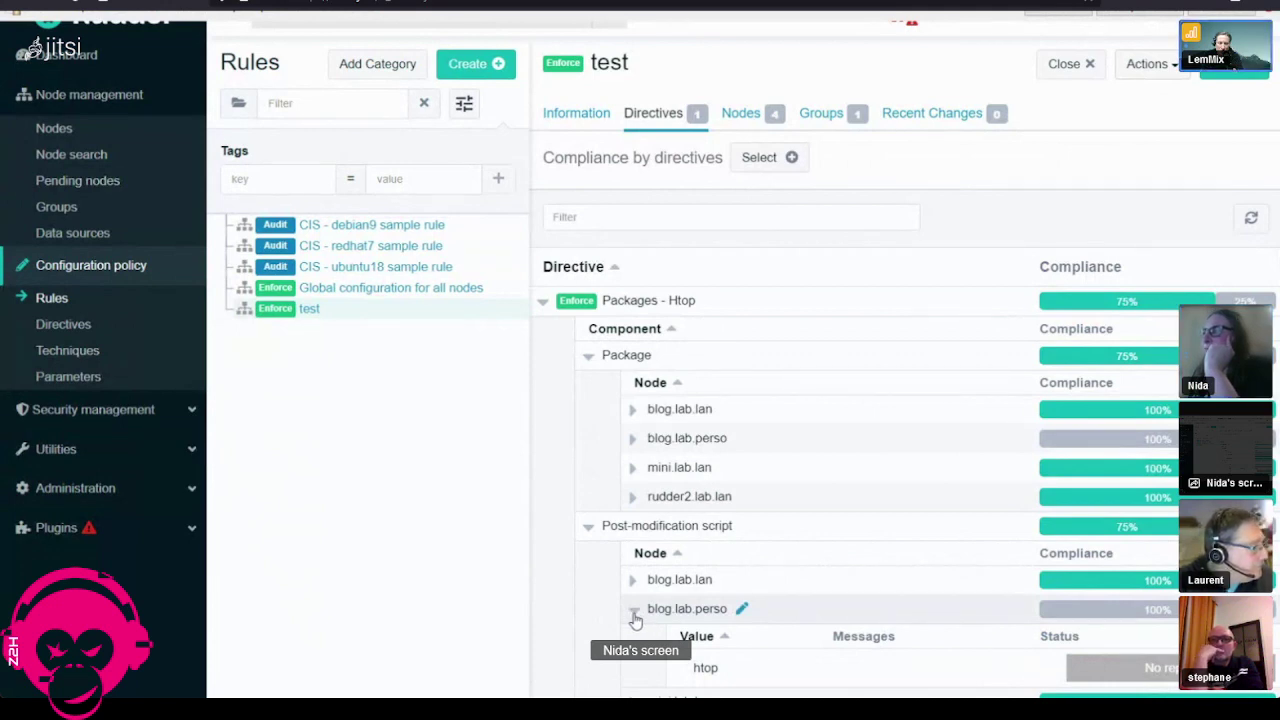
{"action": "left_click", "coordinate": [741, 113]}
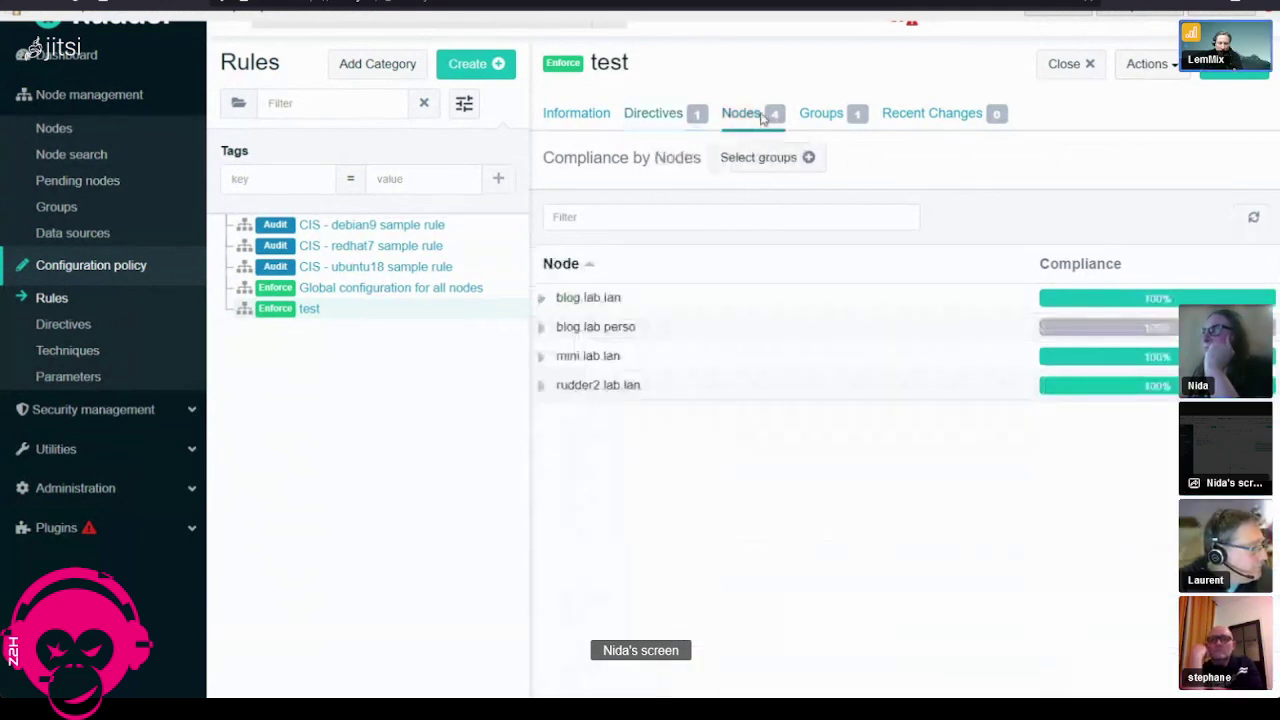
Step: Open the node blog.lab.perso from the node list and examine its technical logs
{"action": "left_click", "coordinate": [57, 130]}
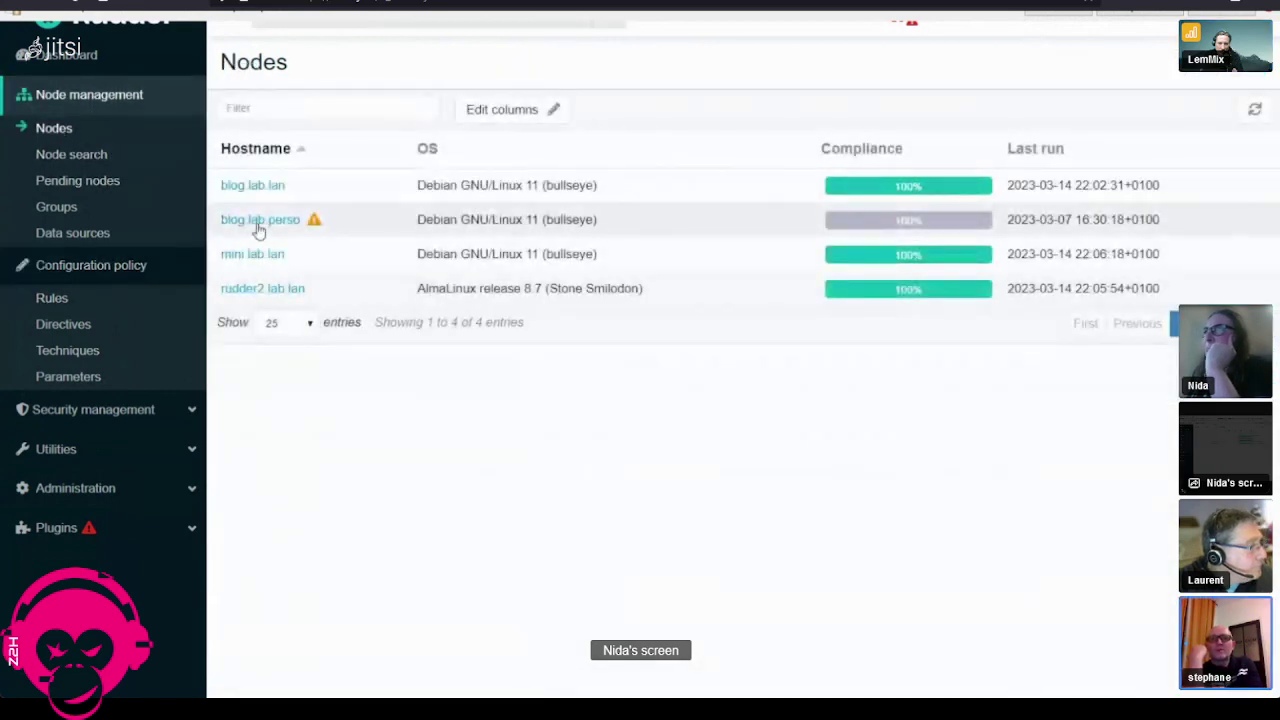
{"action": "left_click", "coordinate": [340, 232]}
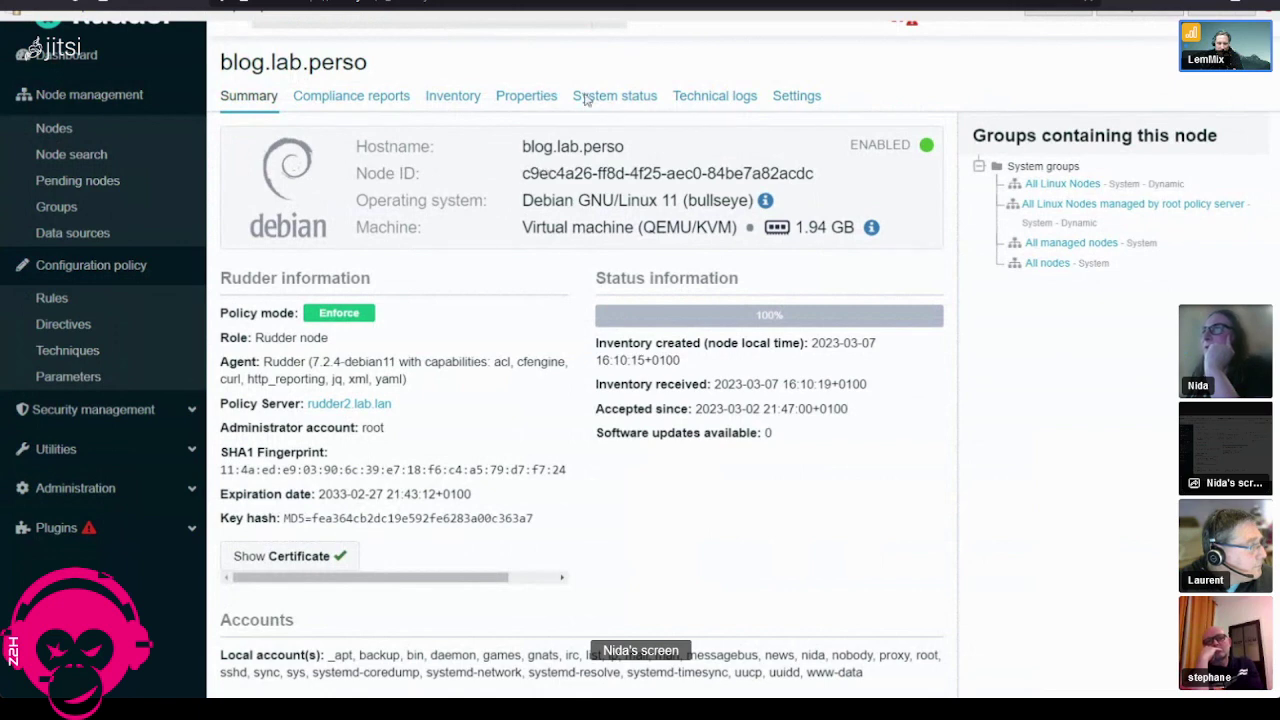
{"action": "left_click", "coordinate": [684, 103]}
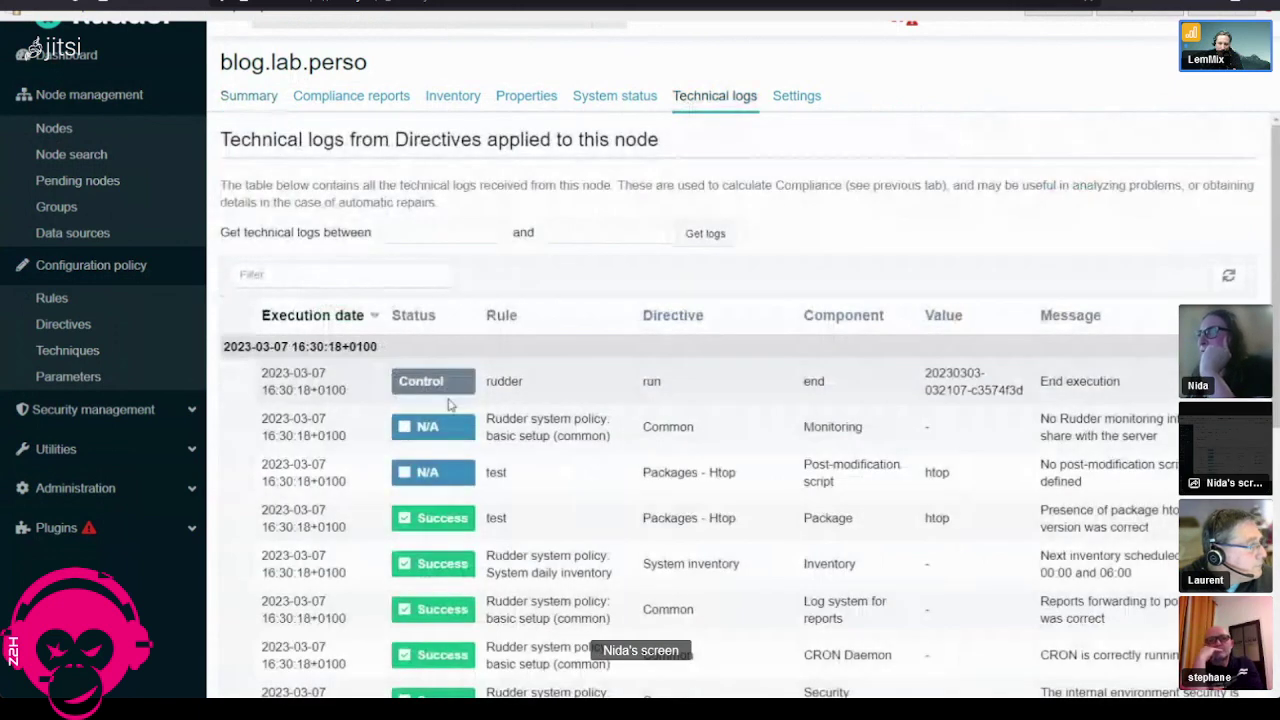
{"action": "scroll", "coordinate": [470, 430], "scroll_direction": "down", "scroll_amount": 5}
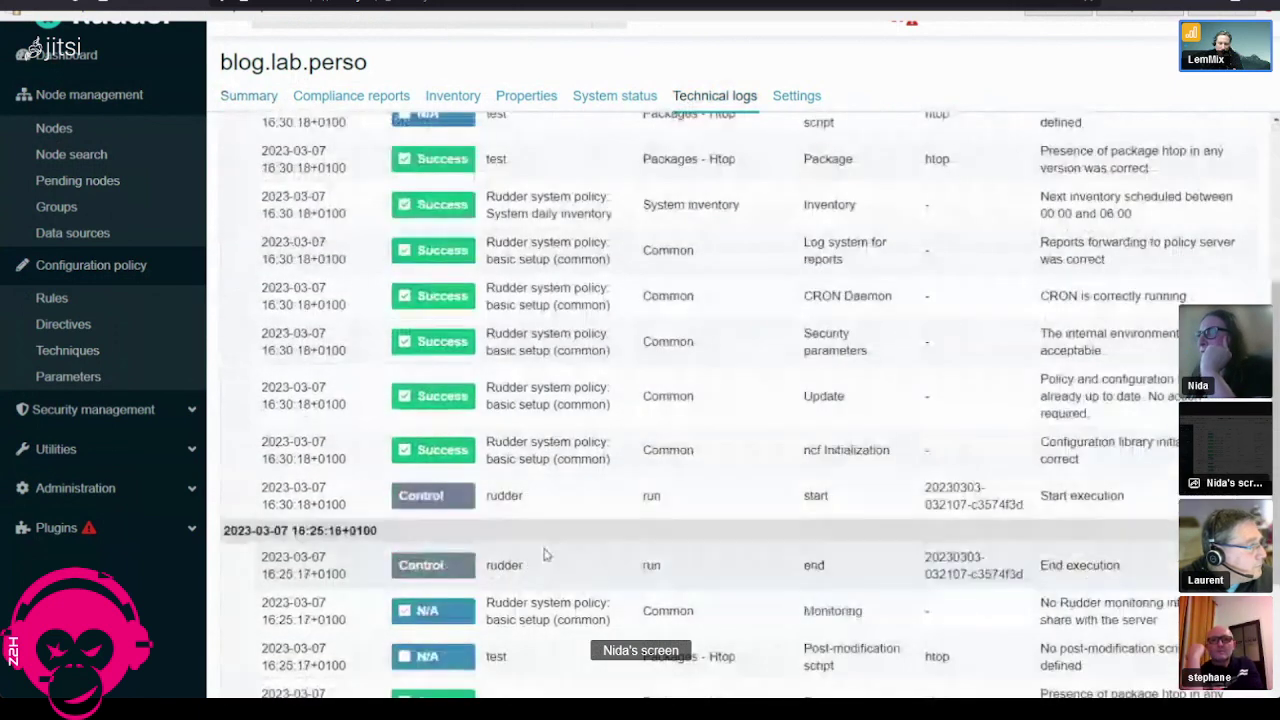
{"action": "scroll", "coordinate": [528, 528], "scroll_direction": "down", "scroll_amount": 1}
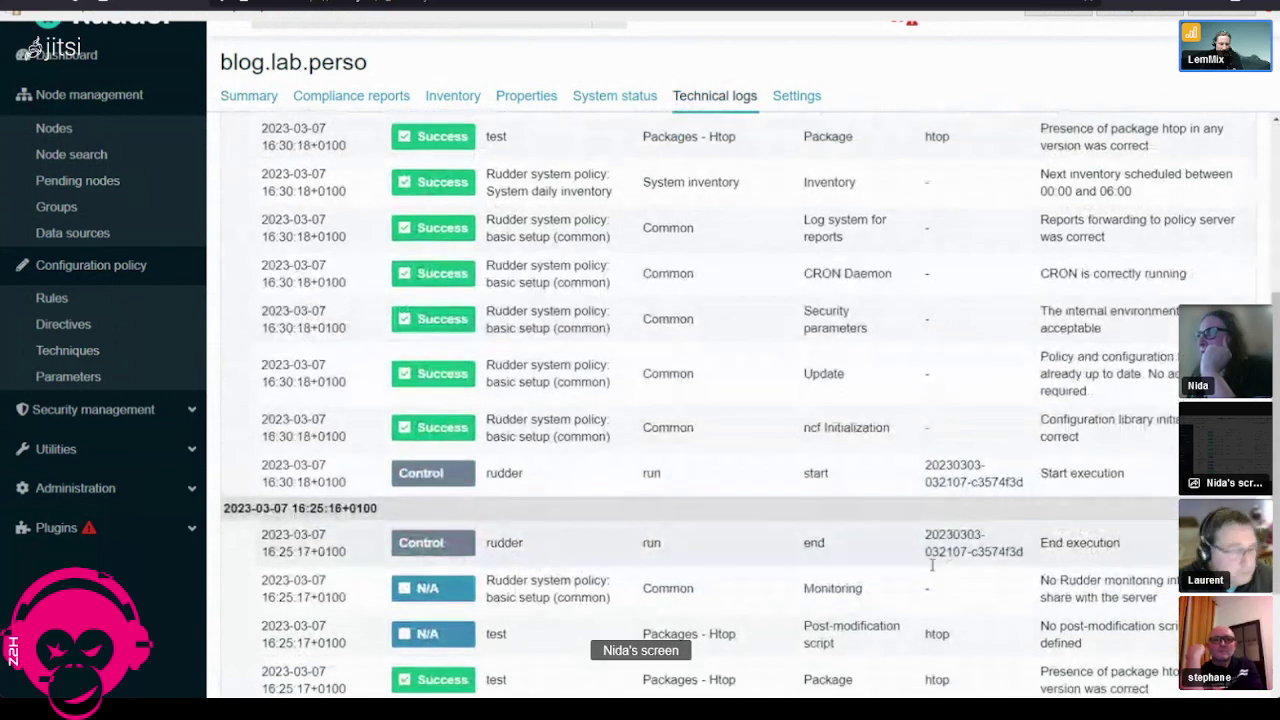
{"action": "scroll", "coordinate": [535, 550], "scroll_direction": "down", "scroll_amount": 4}
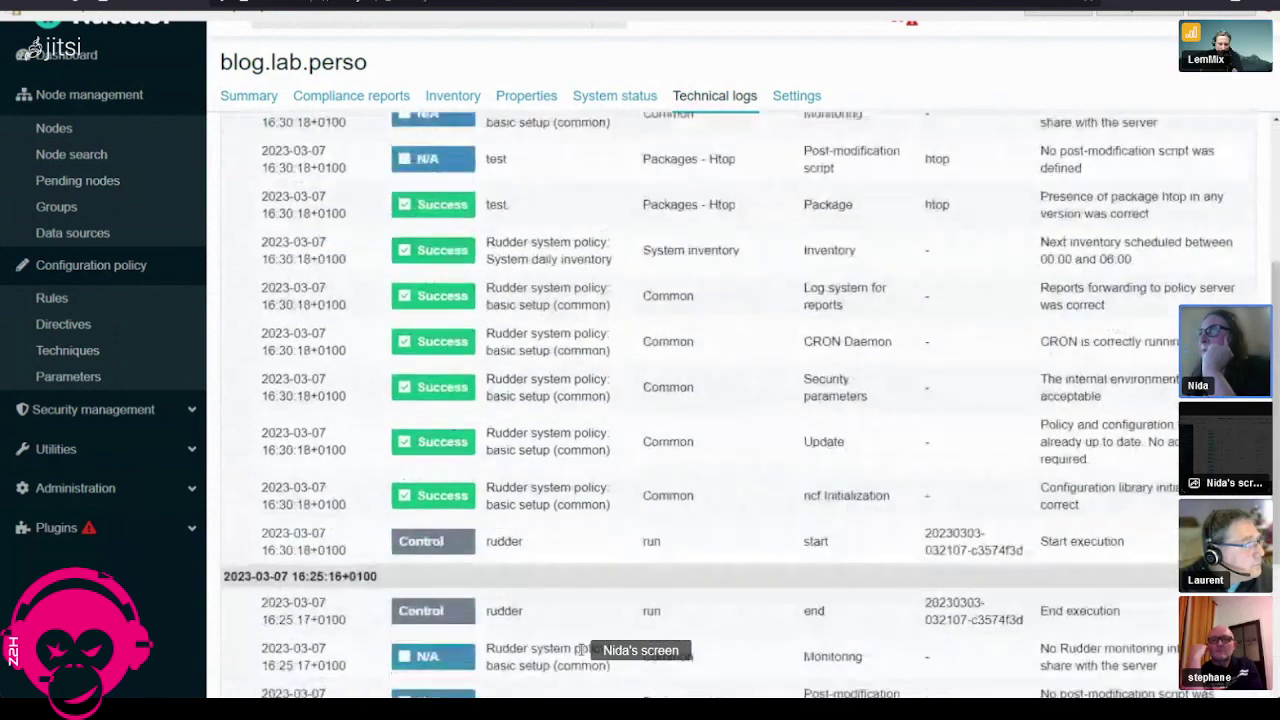
{"action": "scroll", "coordinate": [580, 650], "scroll_direction": "up", "scroll_amount": 3}
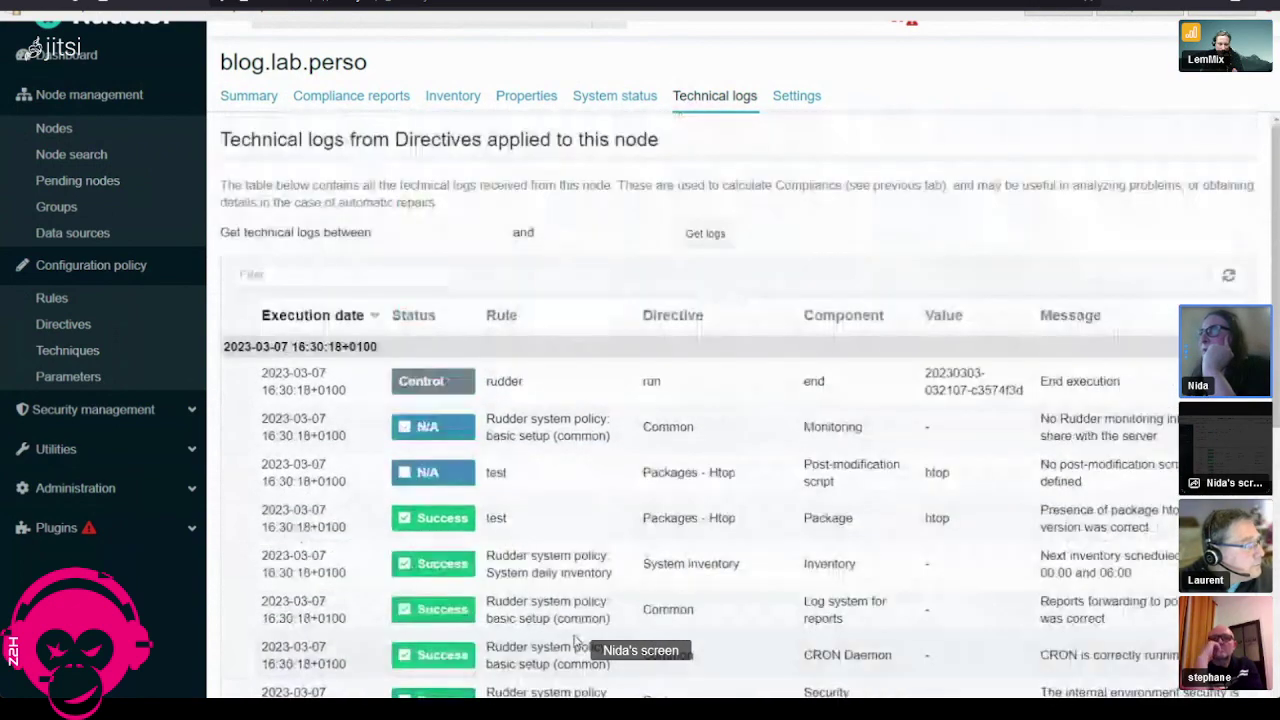
Step: Trigger the agent from blog.lab.perso's compliance reports, expand the test rule down to its Package component, and show the agent output
{"action": "left_click", "coordinate": [465, 96]}
{"action": "left_click", "coordinate": [366, 96]}
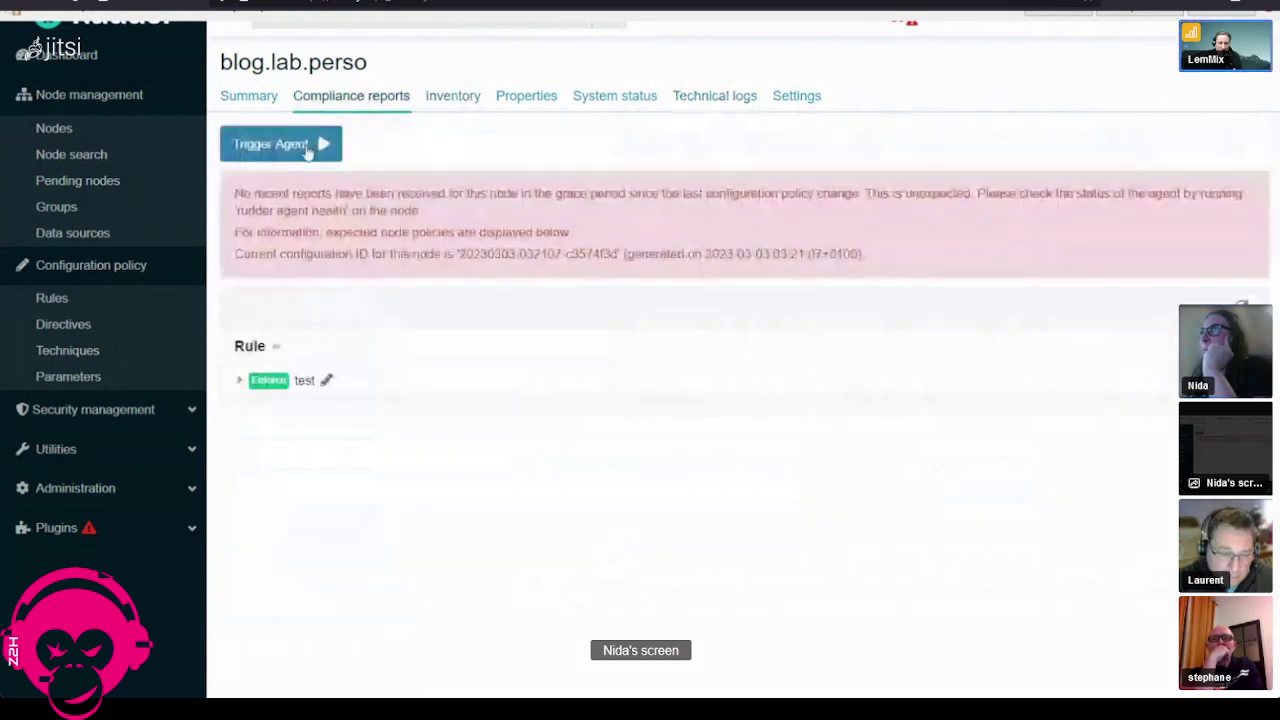
{"action": "left_click", "coordinate": [266, 144]}
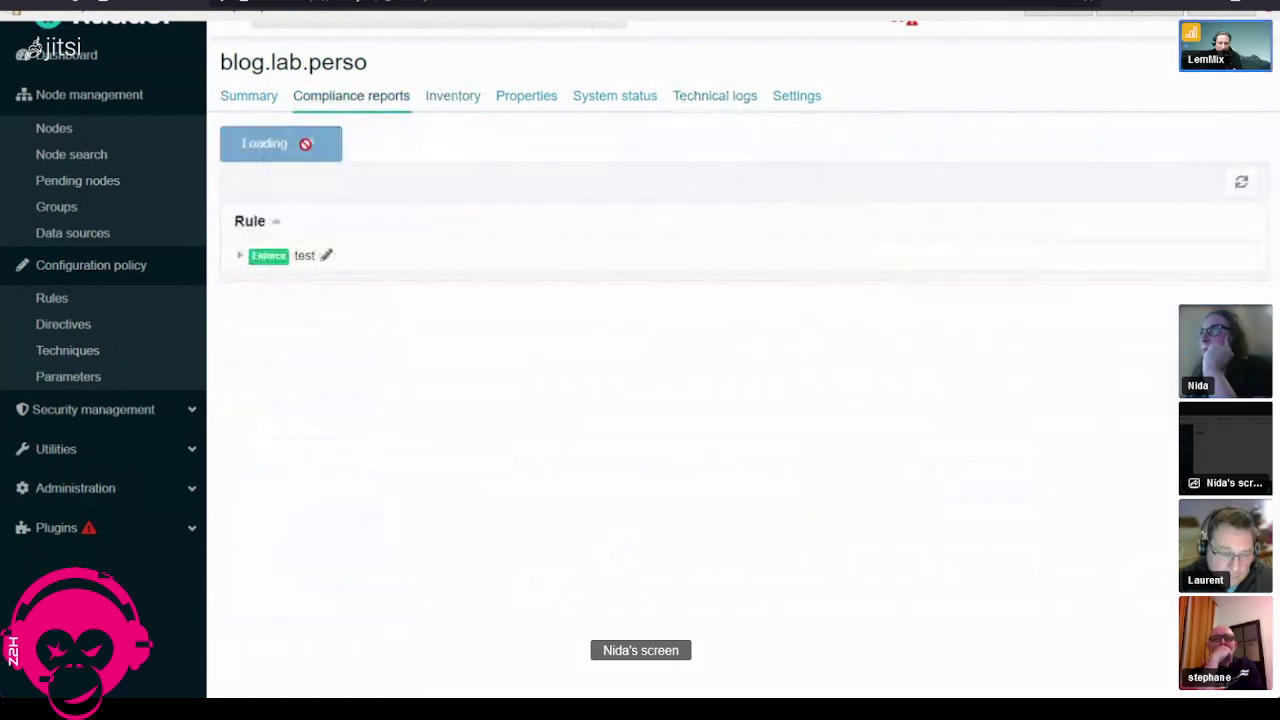
{"action": "left_click", "coordinate": [242, 270]}
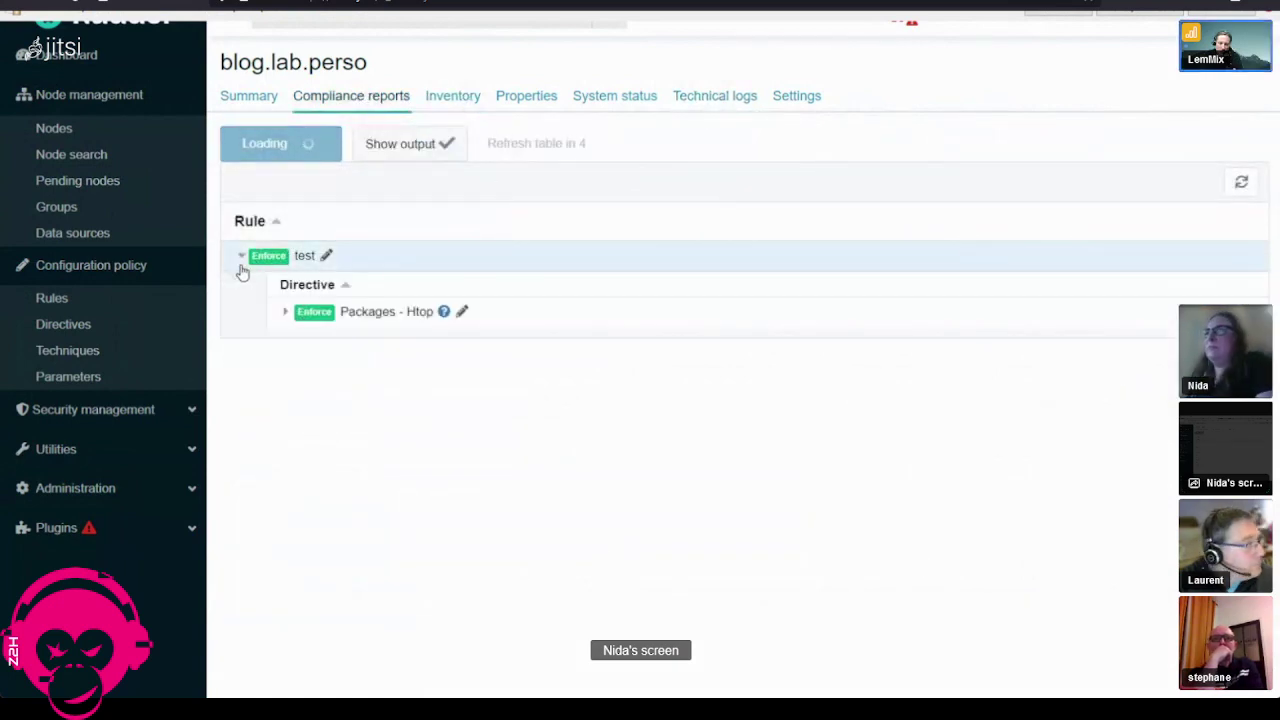
{"action": "left_click", "coordinate": [282, 315]}
{"action": "left_click", "coordinate": [325, 368]}
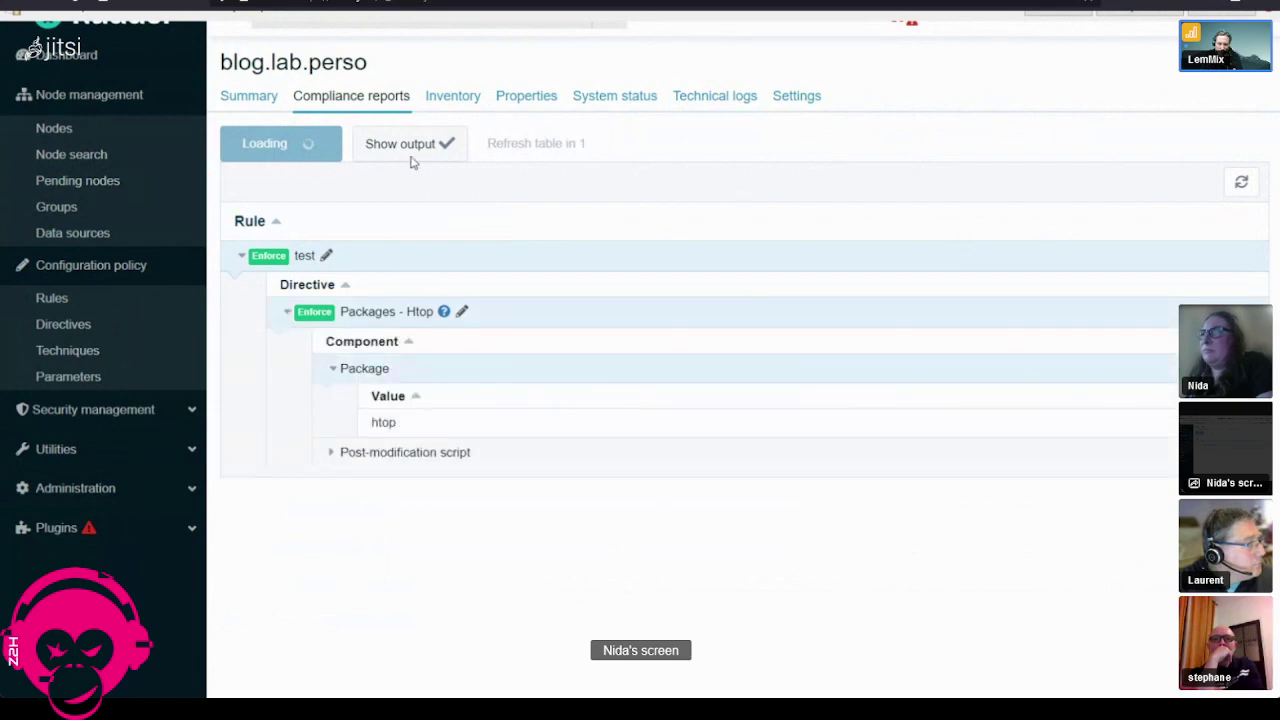
{"action": "left_click", "coordinate": [405, 145]}
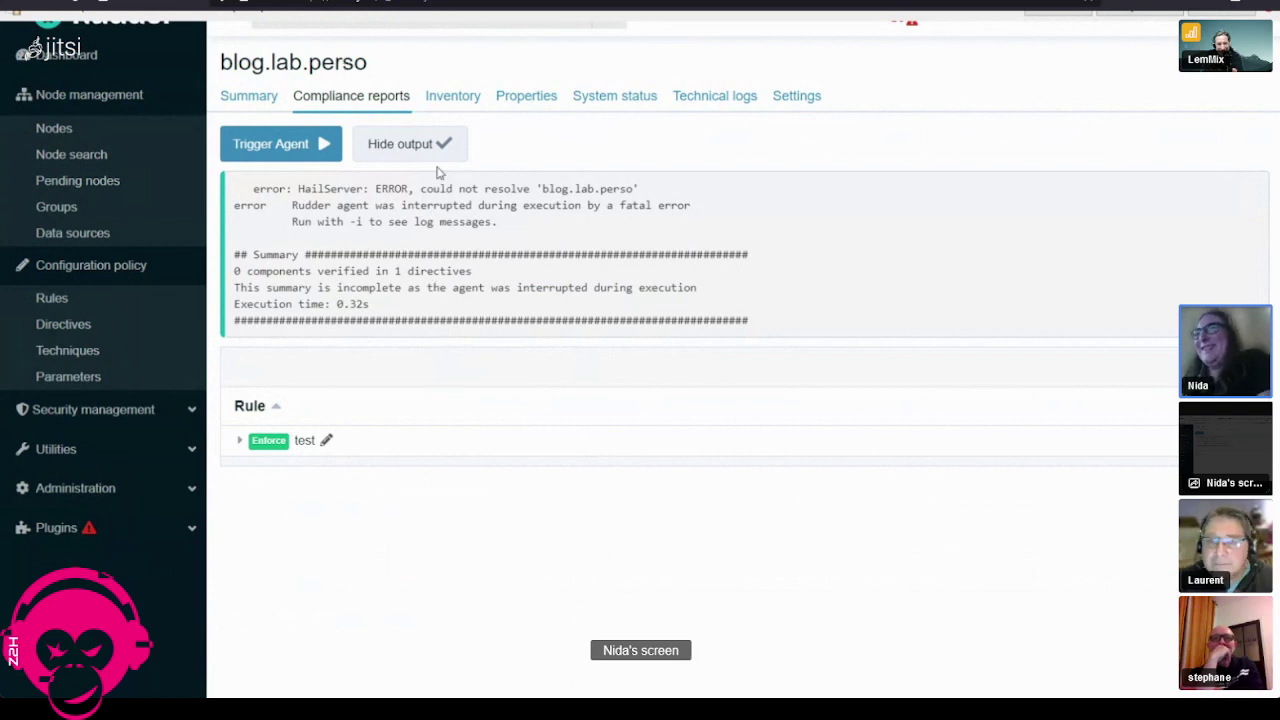
Step: Open the 7.2 reference manual in the Rudder documentation and examine the compatible operating systems in its installation chapter
{"action": "left_click", "coordinate": [64, 56]}
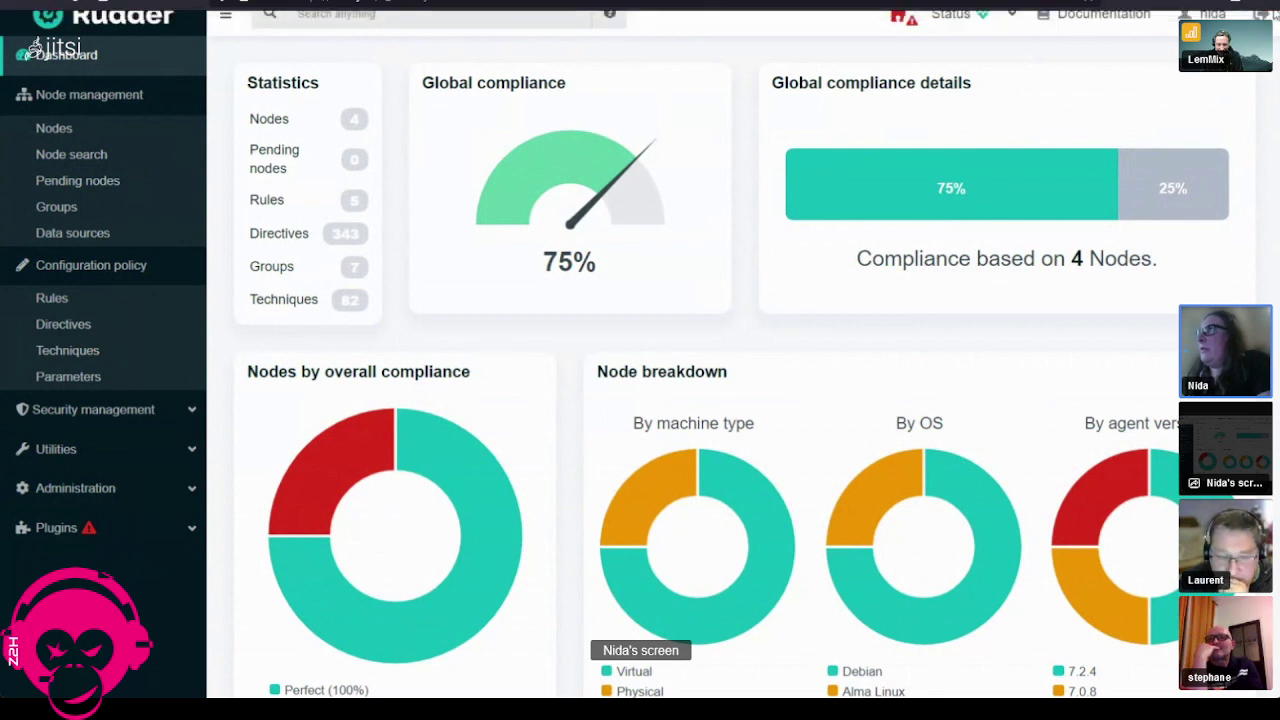
{"action": "left_click", "coordinate": [1104, 15]}
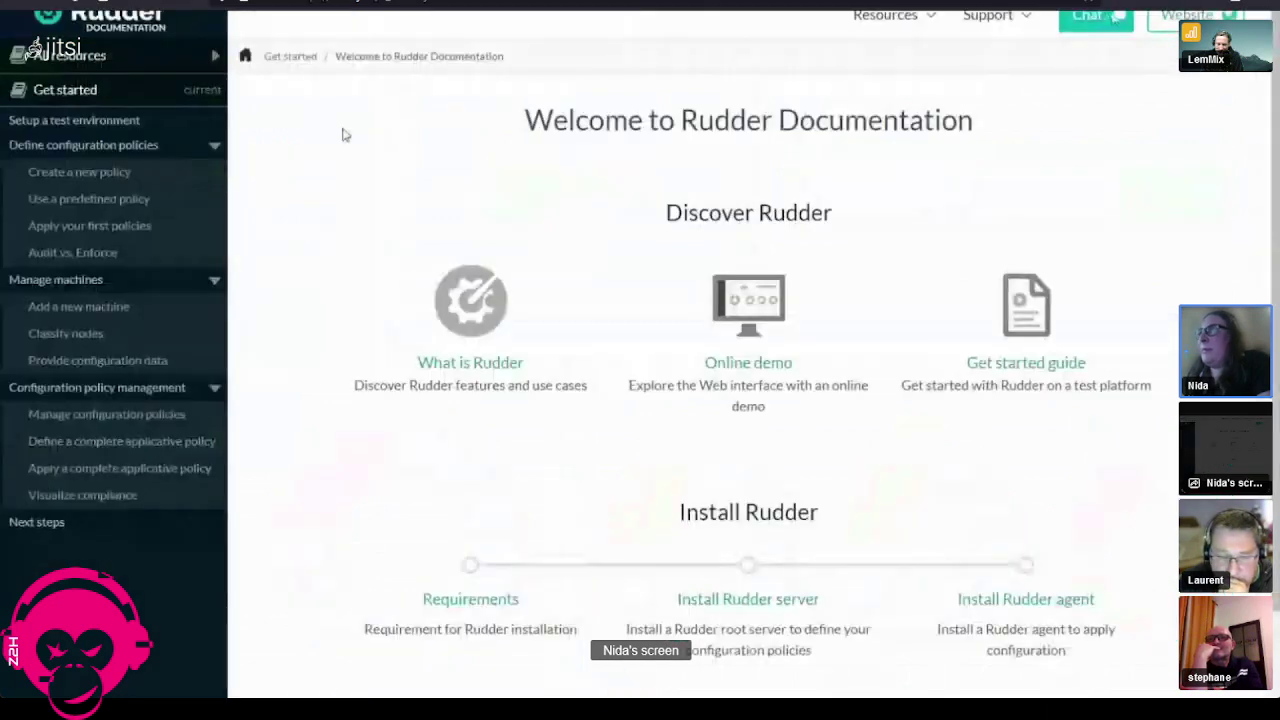
{"action": "left_click", "coordinate": [80, 68]}
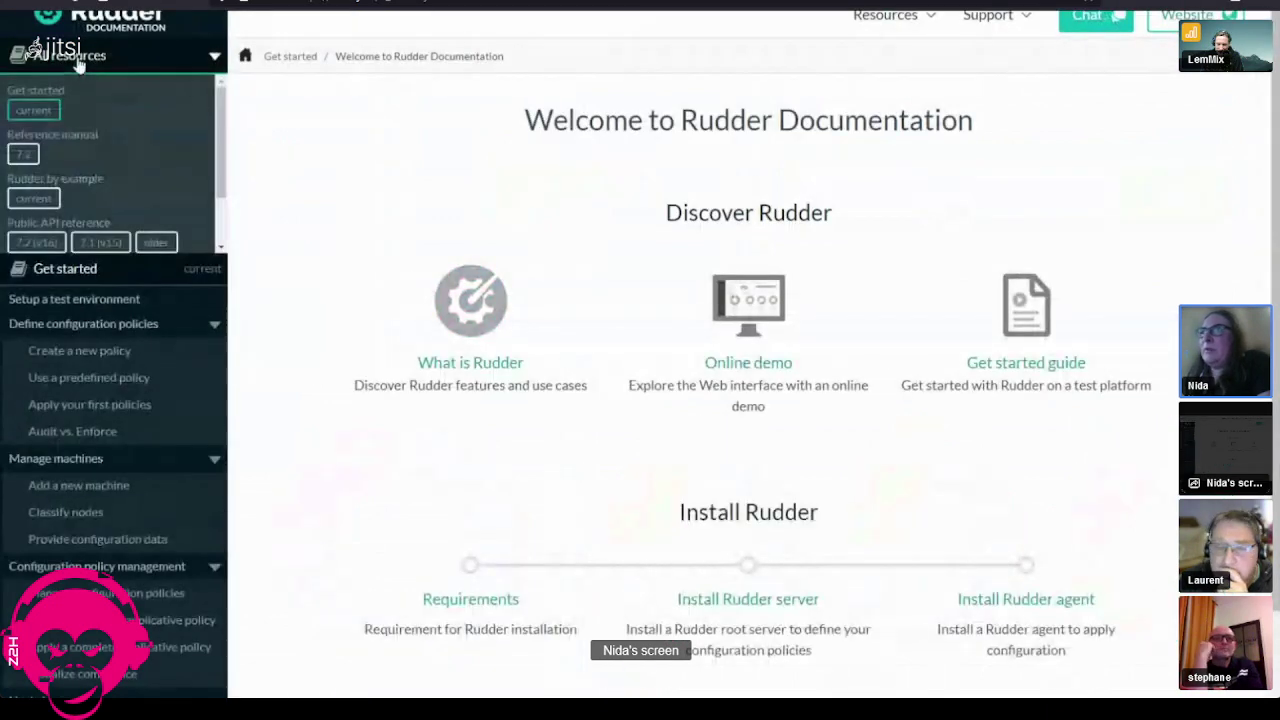
{"action": "left_click", "coordinate": [23, 155]}
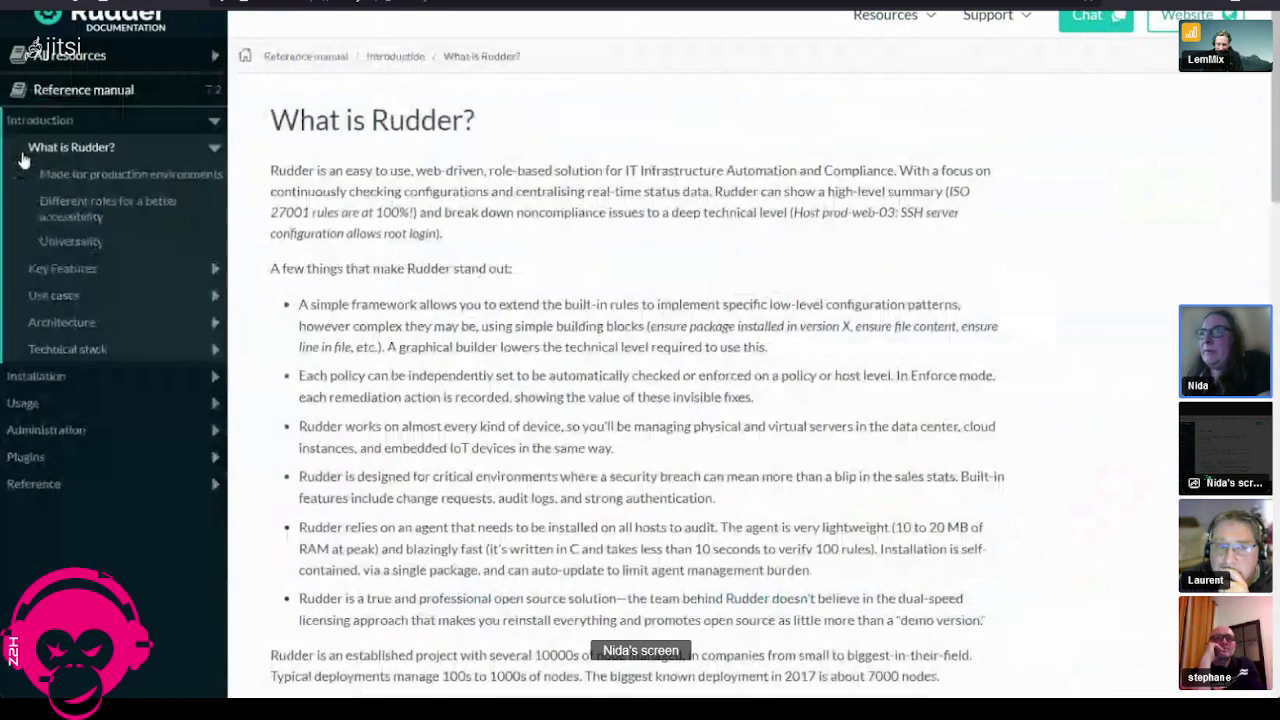
{"action": "left_click", "coordinate": [35, 380]}
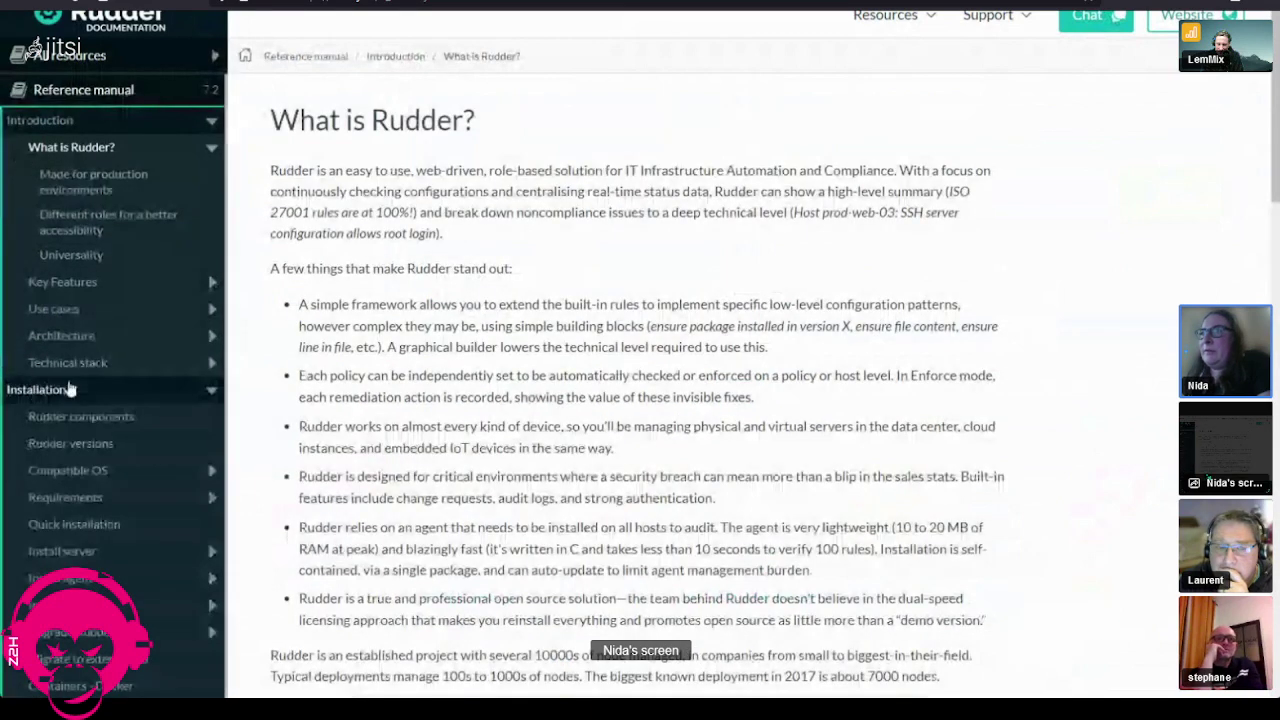
{"action": "left_click", "coordinate": [68, 470]}
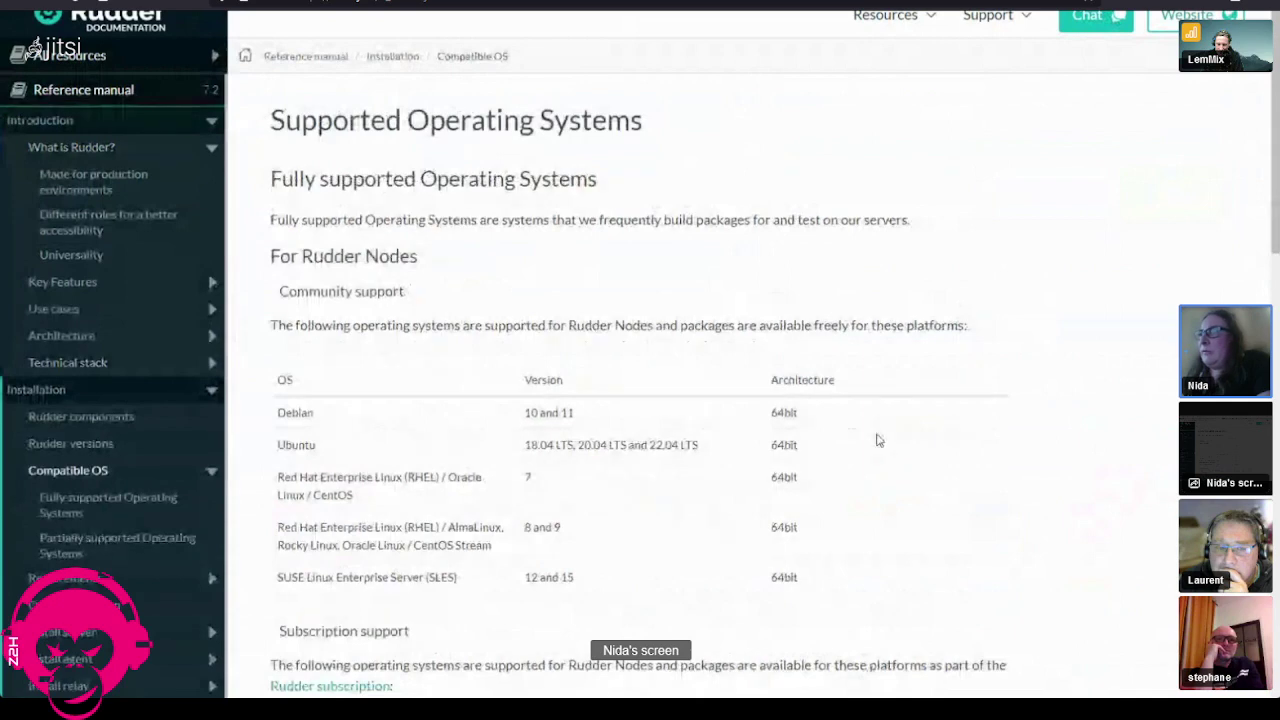
{"action": "scroll", "coordinate": [890, 434], "scroll_direction": "down", "scroll_amount": 3}
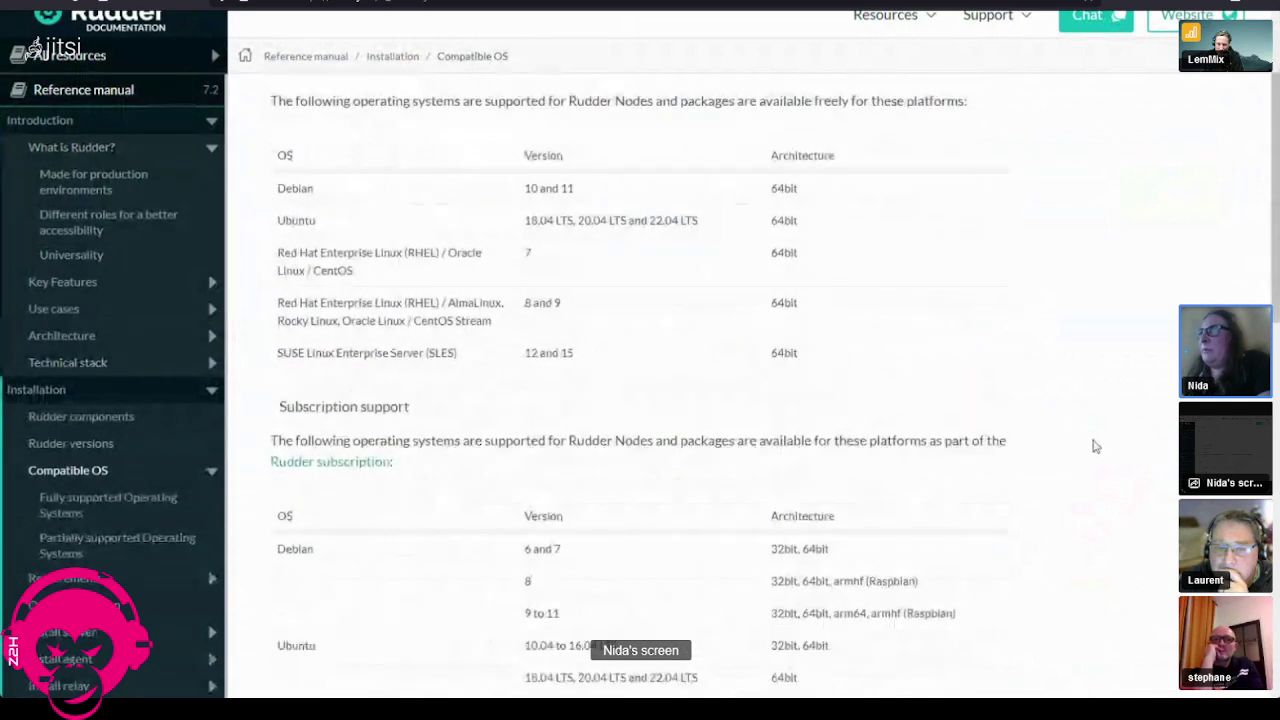
Step: Examine the compatible operating systems page, covering community and subscription support for nodes and the versions supported for a Rudder server or relay
{"action": "scroll", "coordinate": [251, 391], "scroll_direction": "up", "scroll_amount": 1}
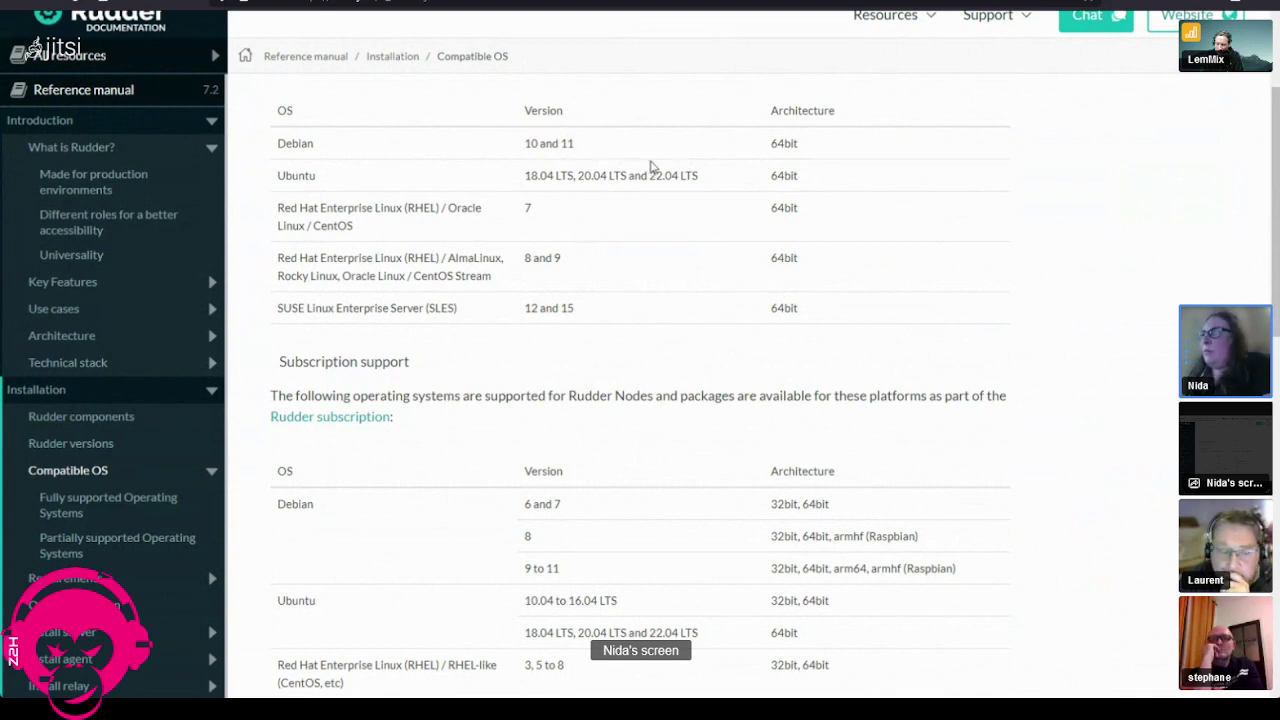
{"action": "scroll", "coordinate": [643, 150], "scroll_direction": "up", "scroll_amount": 1}
{"action": "scroll", "coordinate": [680, 477], "scroll_direction": "down", "scroll_amount": 2}
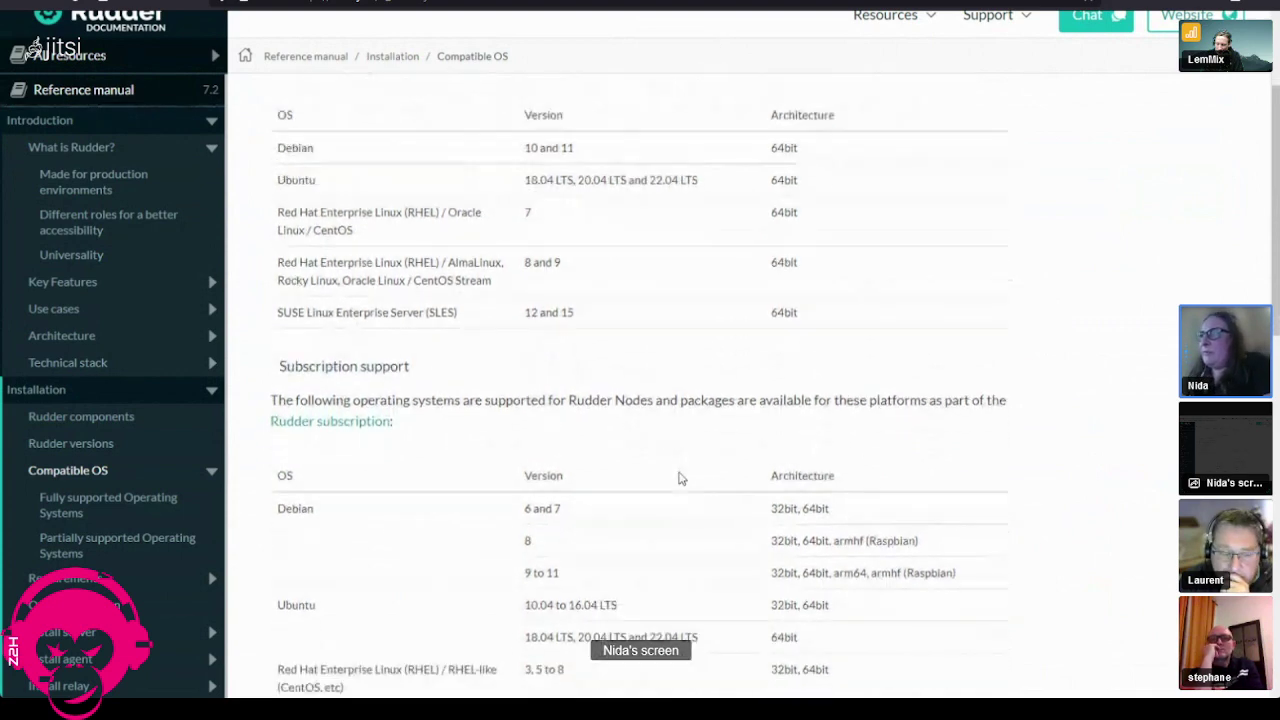
{"action": "scroll", "coordinate": [684, 471], "scroll_direction": "down", "scroll_amount": 5}
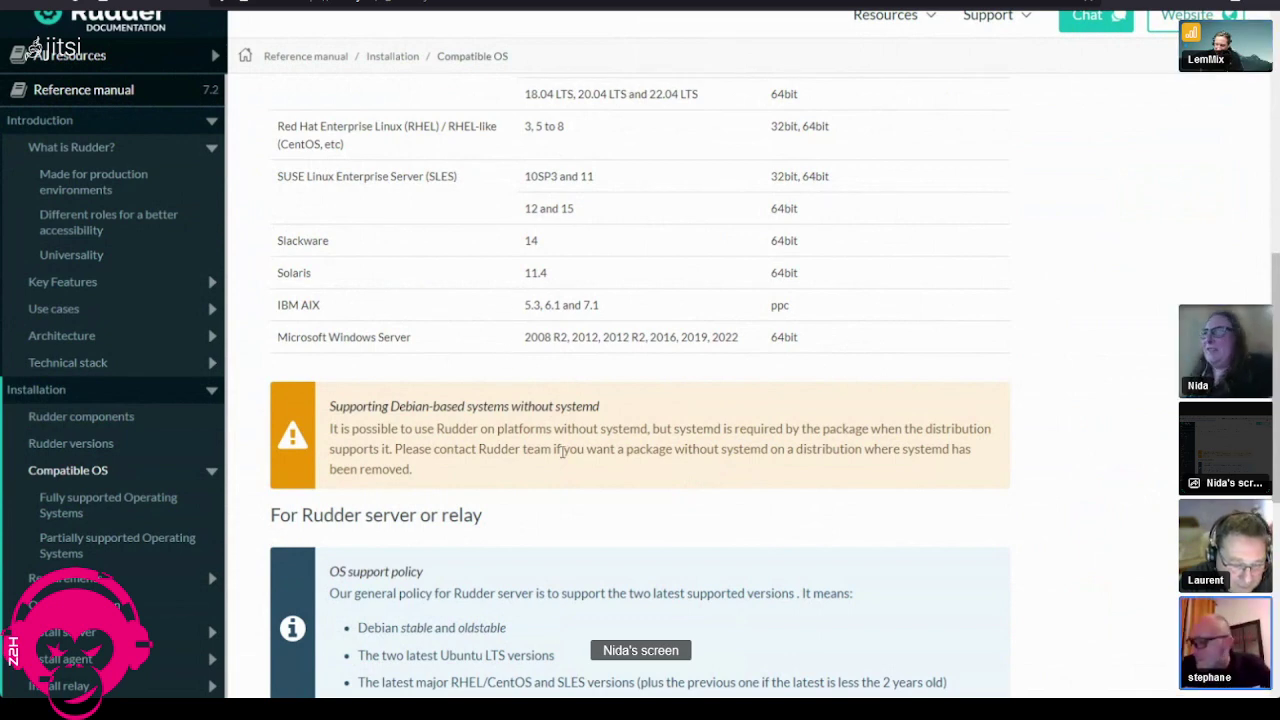
{"action": "scroll", "coordinate": [615, 563], "scroll_direction": "down", "scroll_amount": 4}
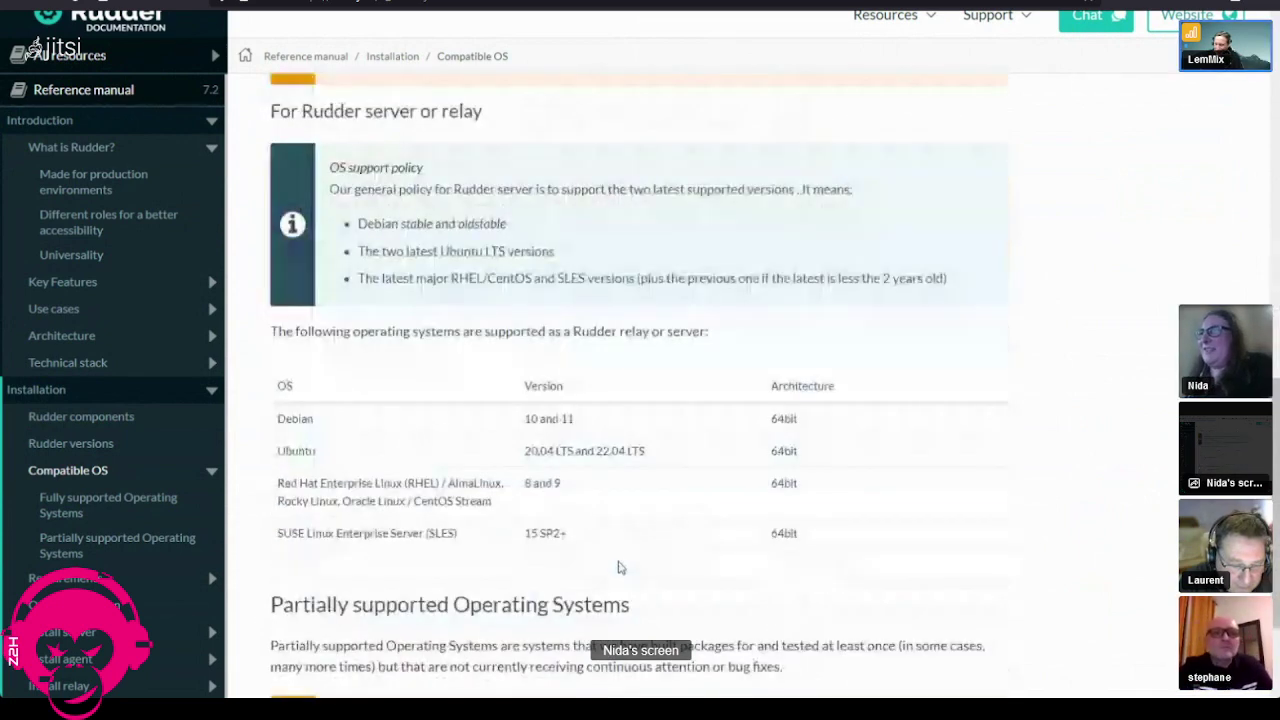
{"action": "scroll", "coordinate": [618, 567], "scroll_direction": "up", "scroll_amount": 3}
{"action": "key", "text": "super+d"}
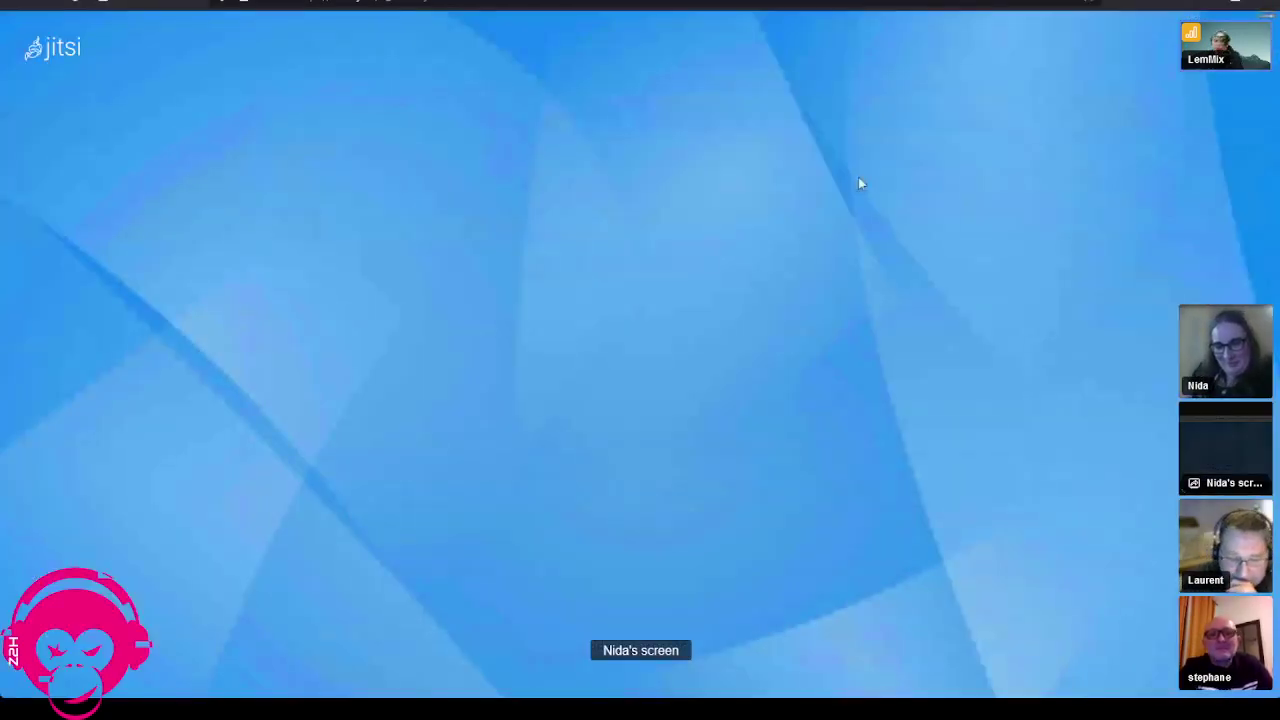
{"action": "key", "text": "super+d"}
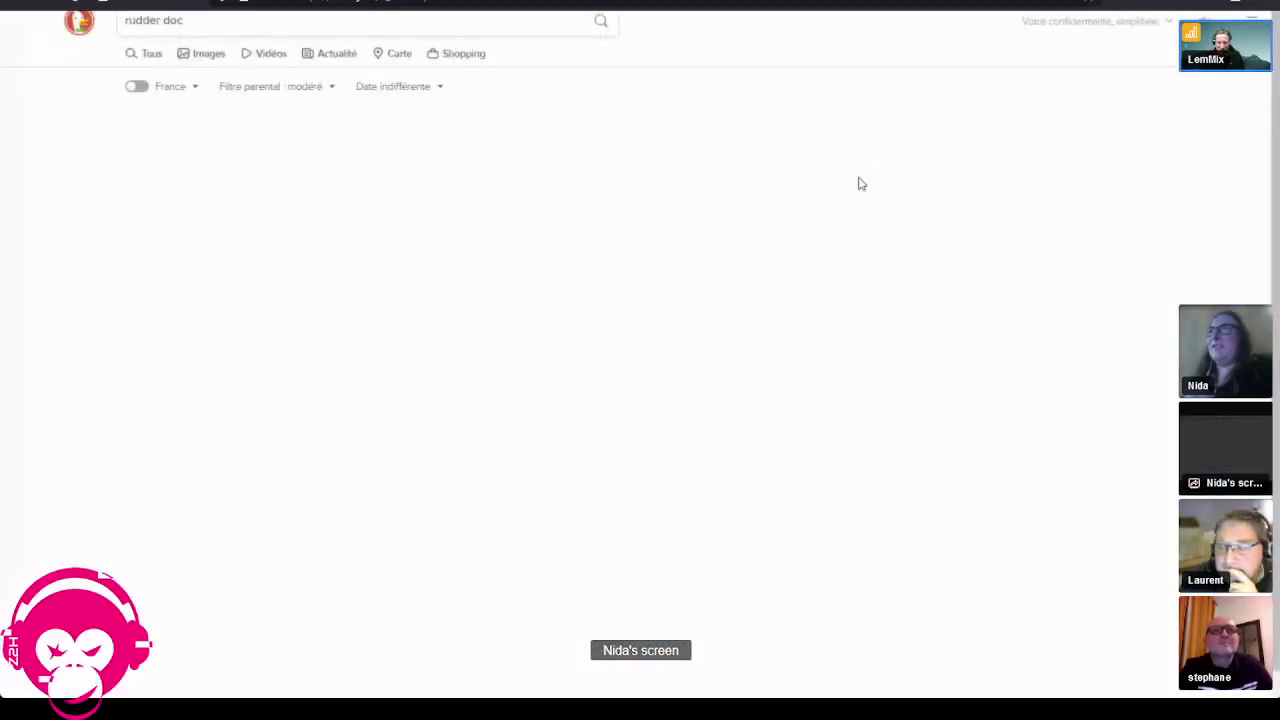
Step: Reopen the Rudder documentation at the 7.2 reference manual and read the Compatible OS page down to the partially supported systems
{"action": "left_click", "coordinate": [191, 143]}
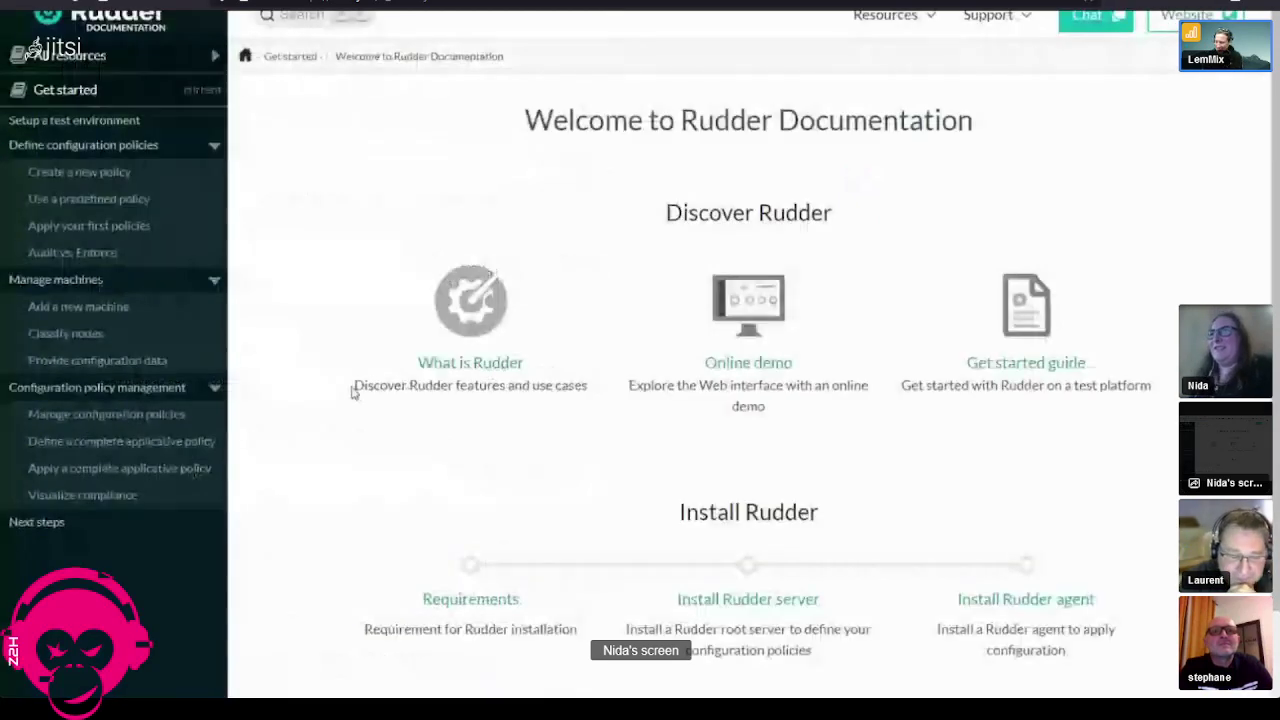
{"action": "left_click", "coordinate": [65, 58]}
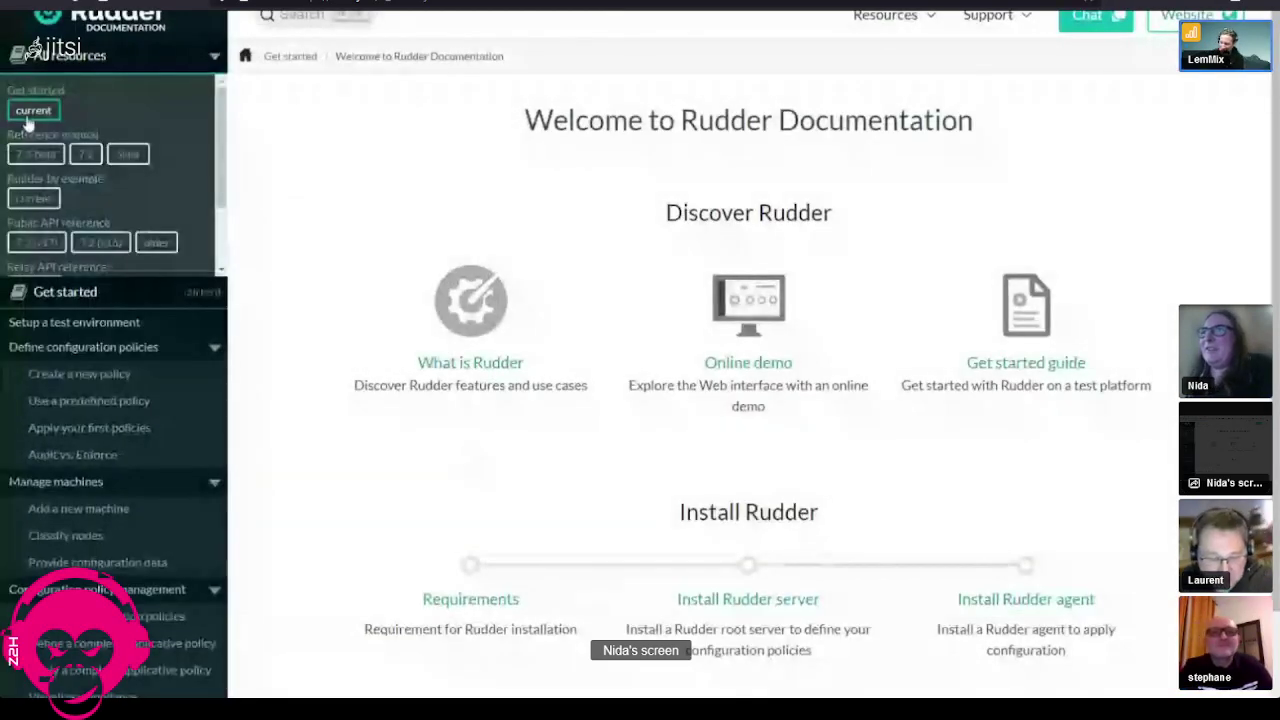
{"action": "left_click", "coordinate": [85, 156]}
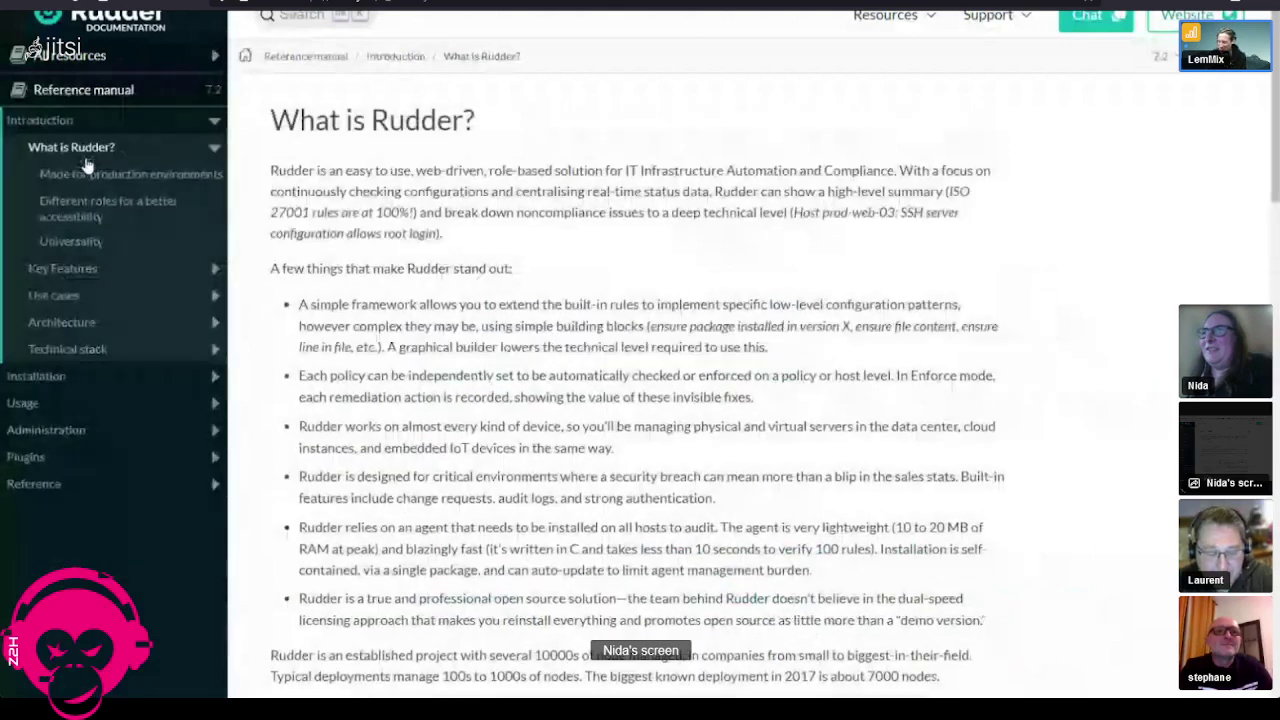
{"action": "left_click", "coordinate": [40, 389]}
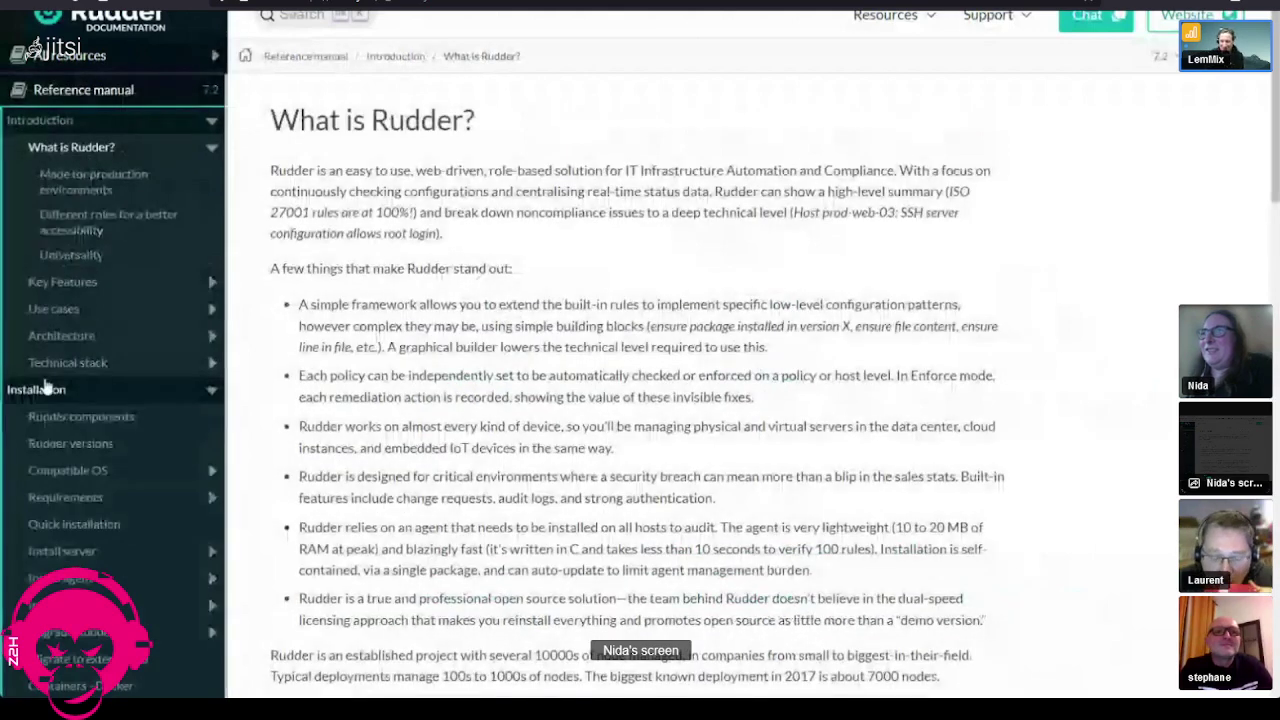
{"action": "left_click", "coordinate": [85, 450]}
{"action": "left_click", "coordinate": [120, 472]}
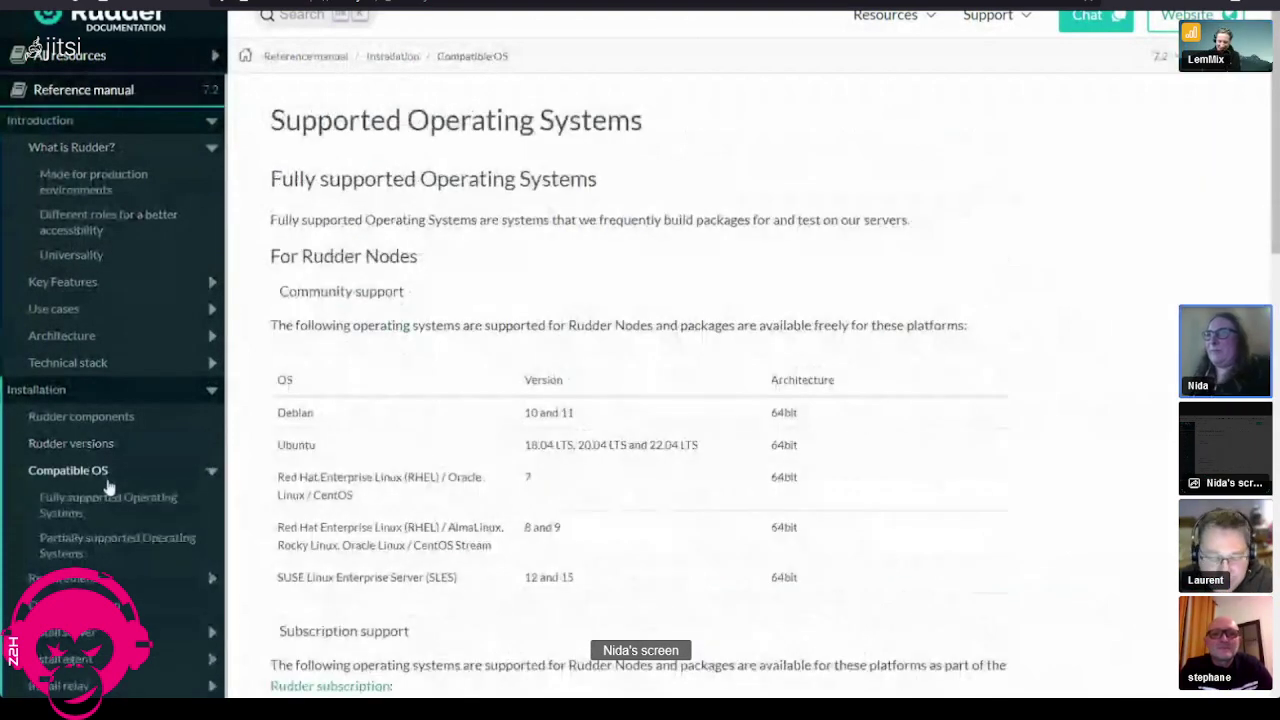
{"action": "scroll", "coordinate": [380, 443], "scroll_direction": "down", "scroll_amount": 10}
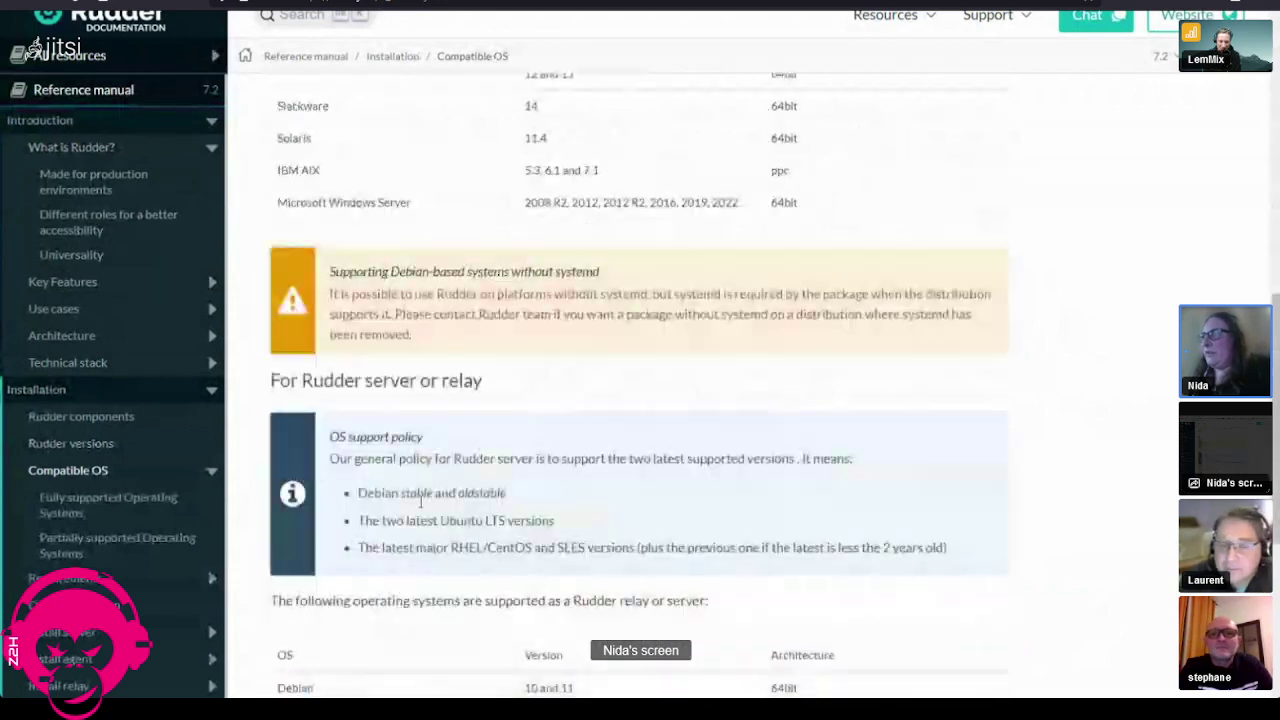
{"action": "scroll", "coordinate": [420, 503], "scroll_direction": "down", "scroll_amount": 10}
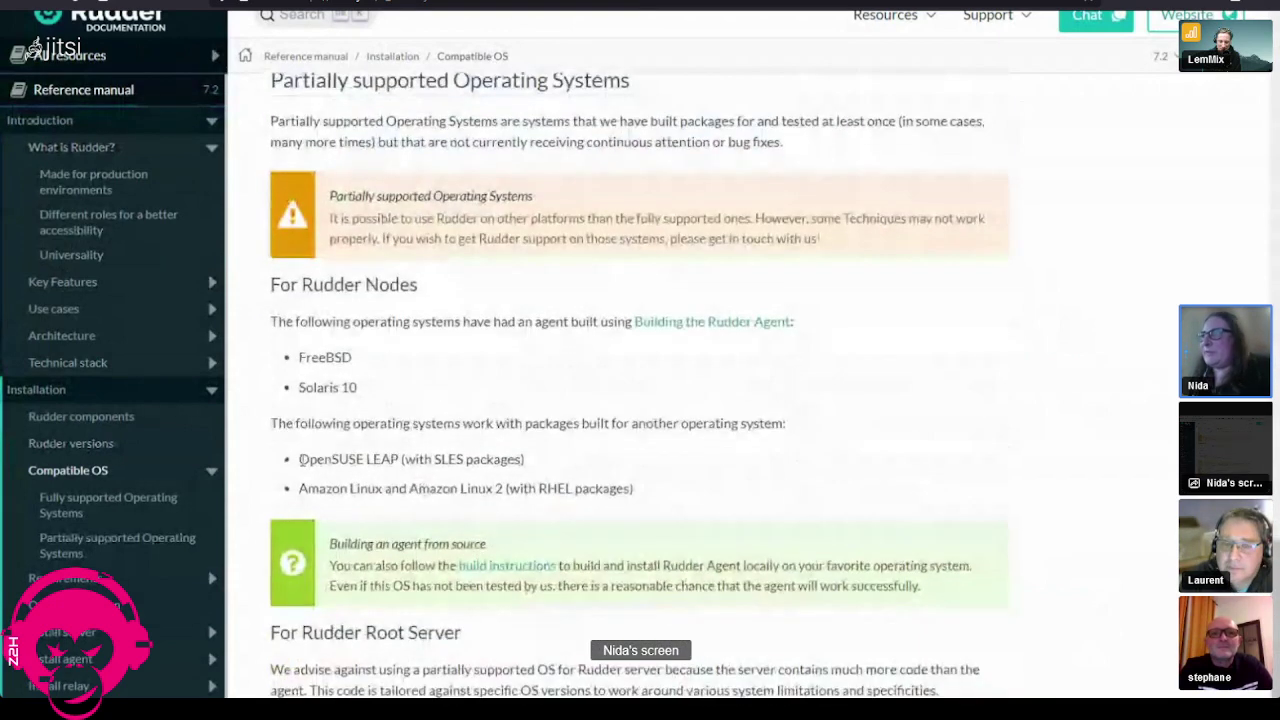
Step: Open the installation Requirements page and examine the network flows table, highlighting the ports Windows and Linux/AIX nodes use to fetch policies
{"action": "left_click", "coordinate": [70, 578]}
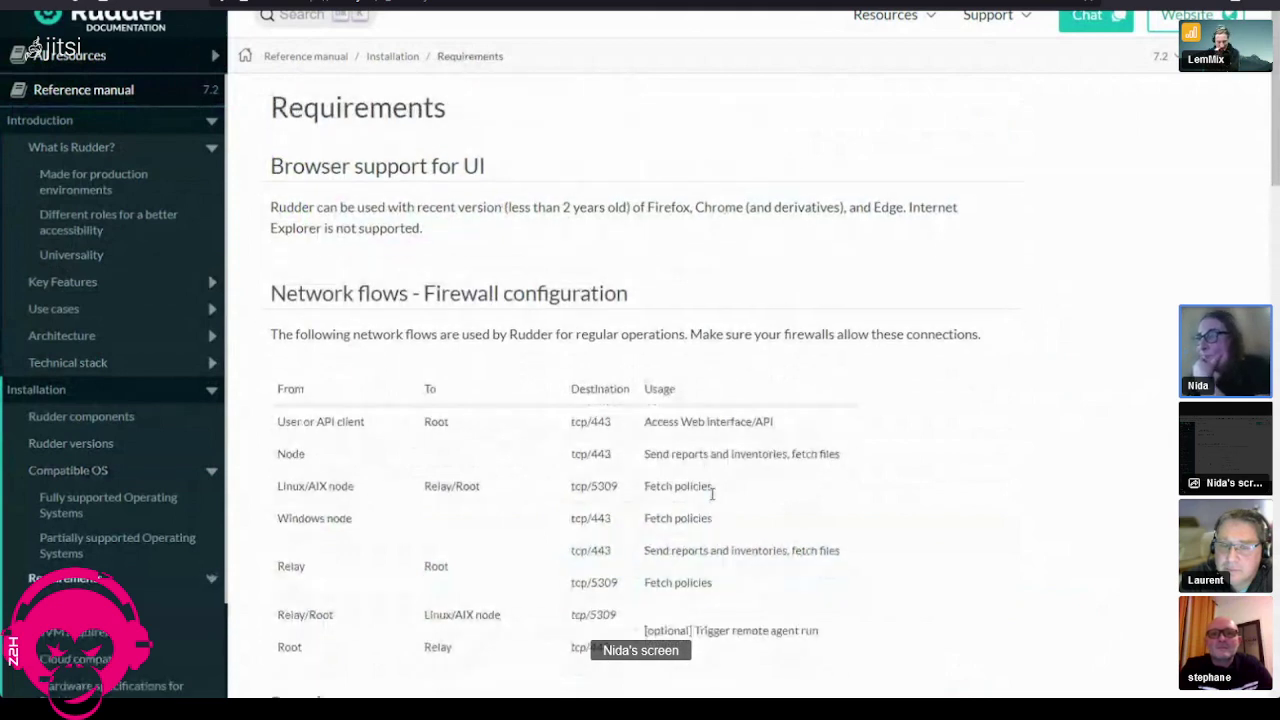
{"action": "scroll", "coordinate": [711, 490], "scroll_direction": "down", "scroll_amount": 1}
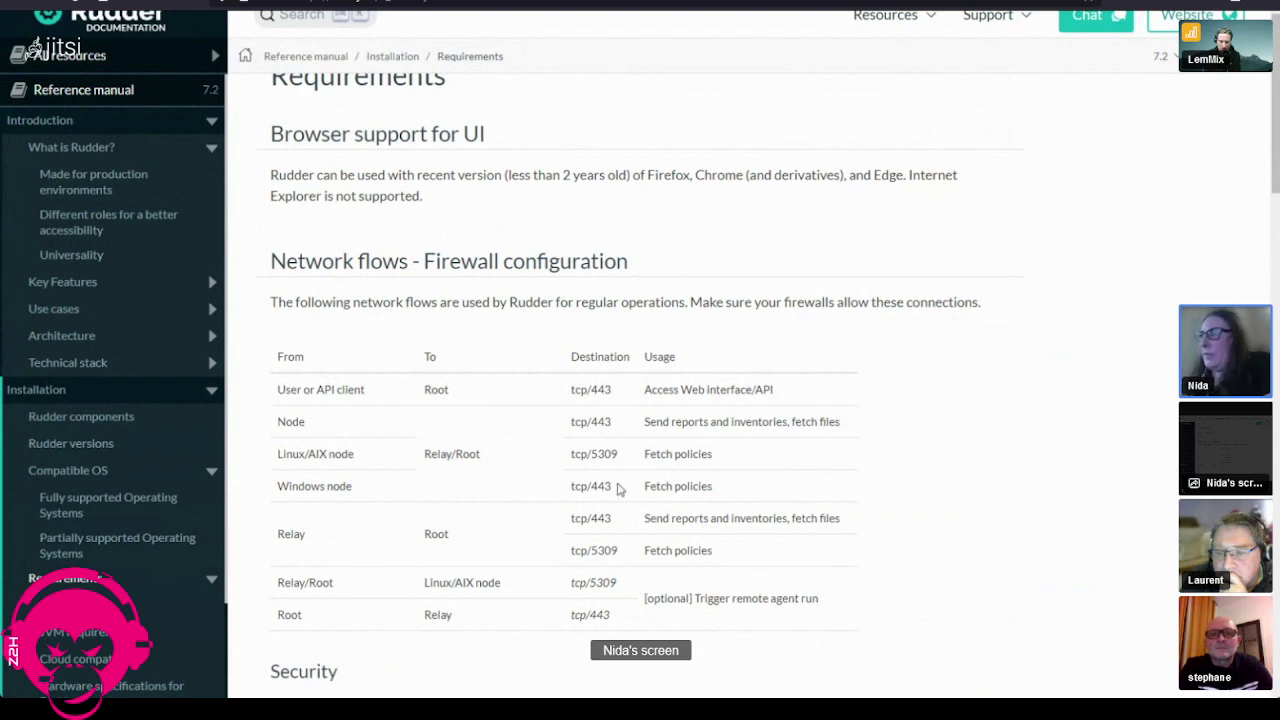
{"action": "left_click_drag", "start_coordinate": [618, 488], "coordinate": [569, 488]}
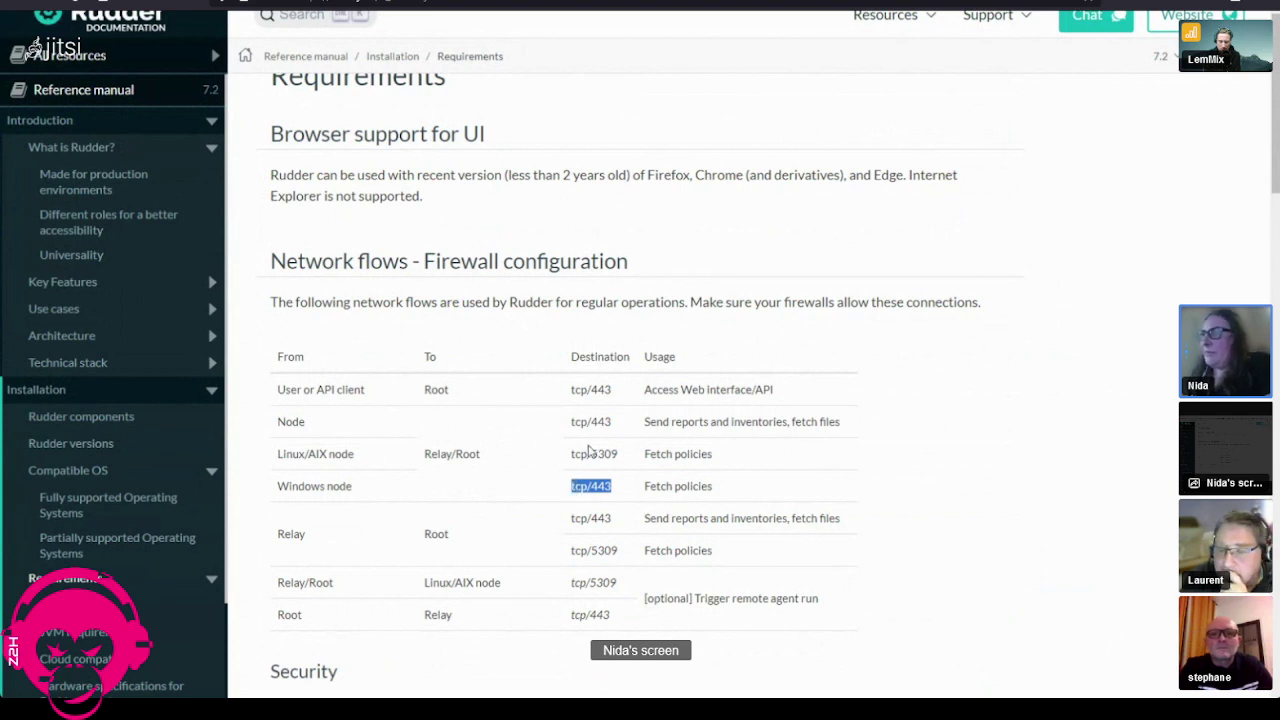
{"action": "triple_click", "coordinate": [590, 450]}
{"action": "left_click_drag", "start_coordinate": [774, 454], "coordinate": [274, 458]}
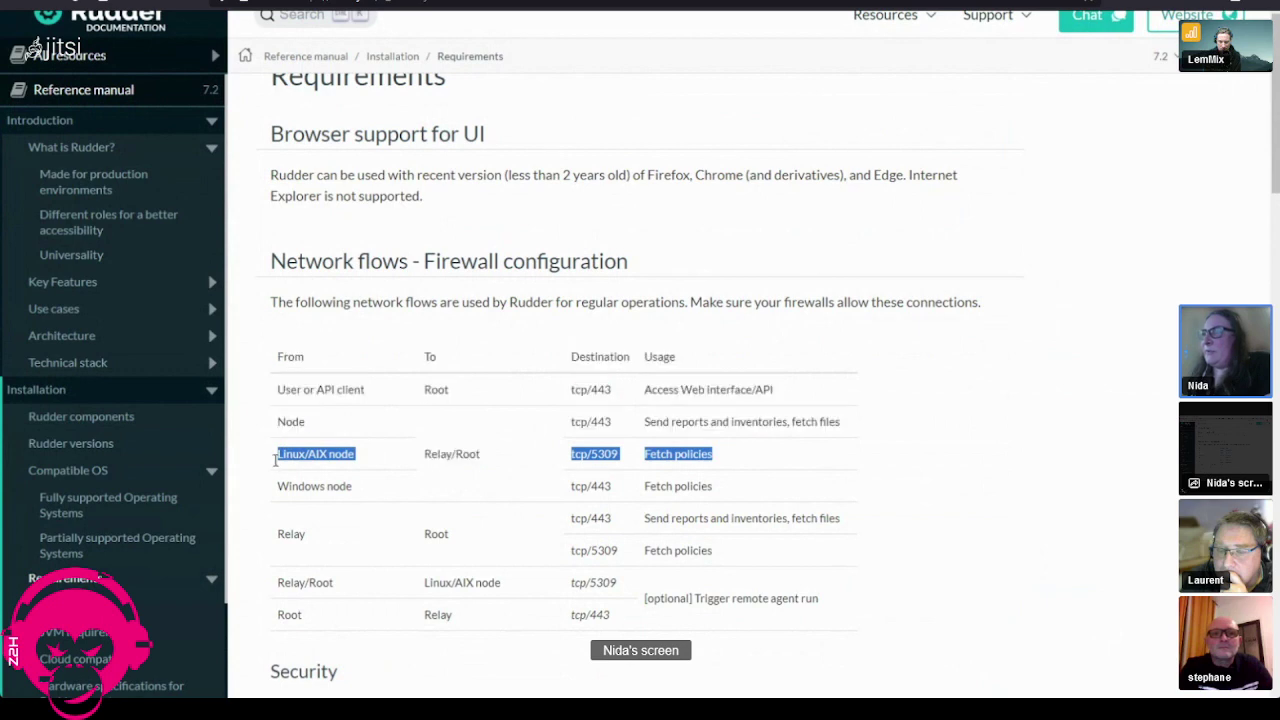
{"action": "left_click", "coordinate": [612, 454]}
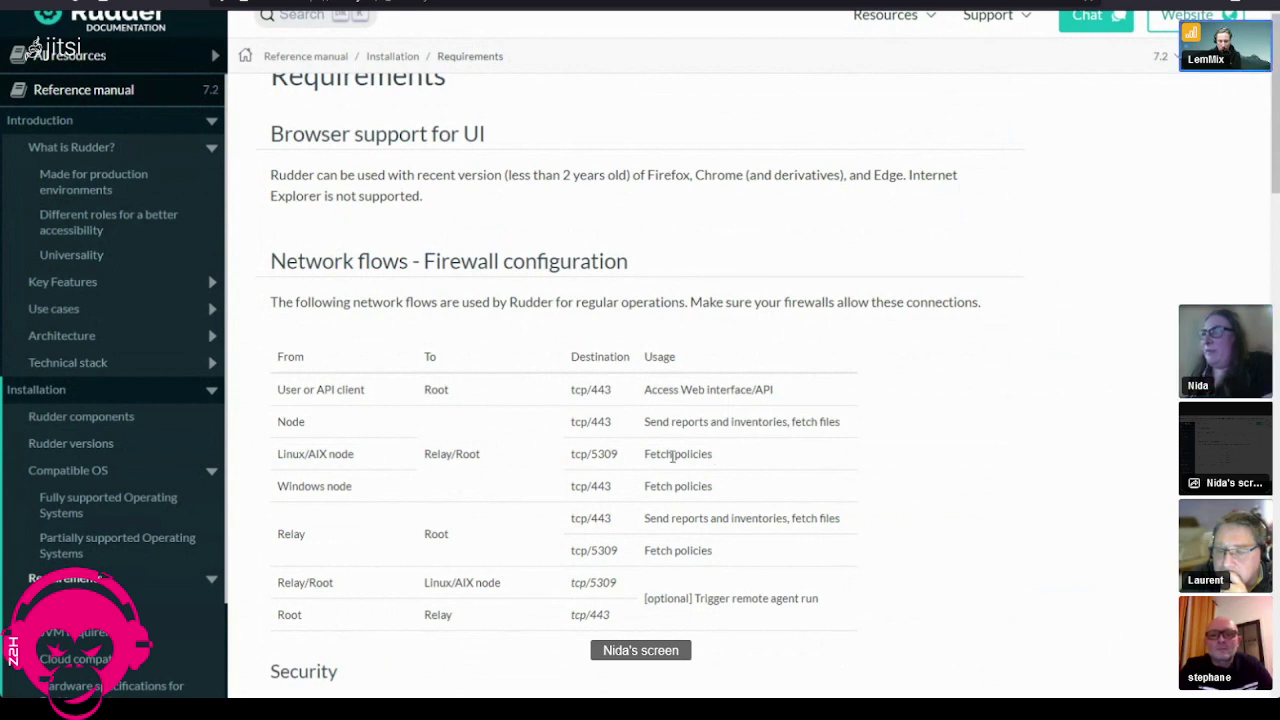
{"action": "double_click", "coordinate": [601, 486]}
{"action": "double_click", "coordinate": [604, 453]}
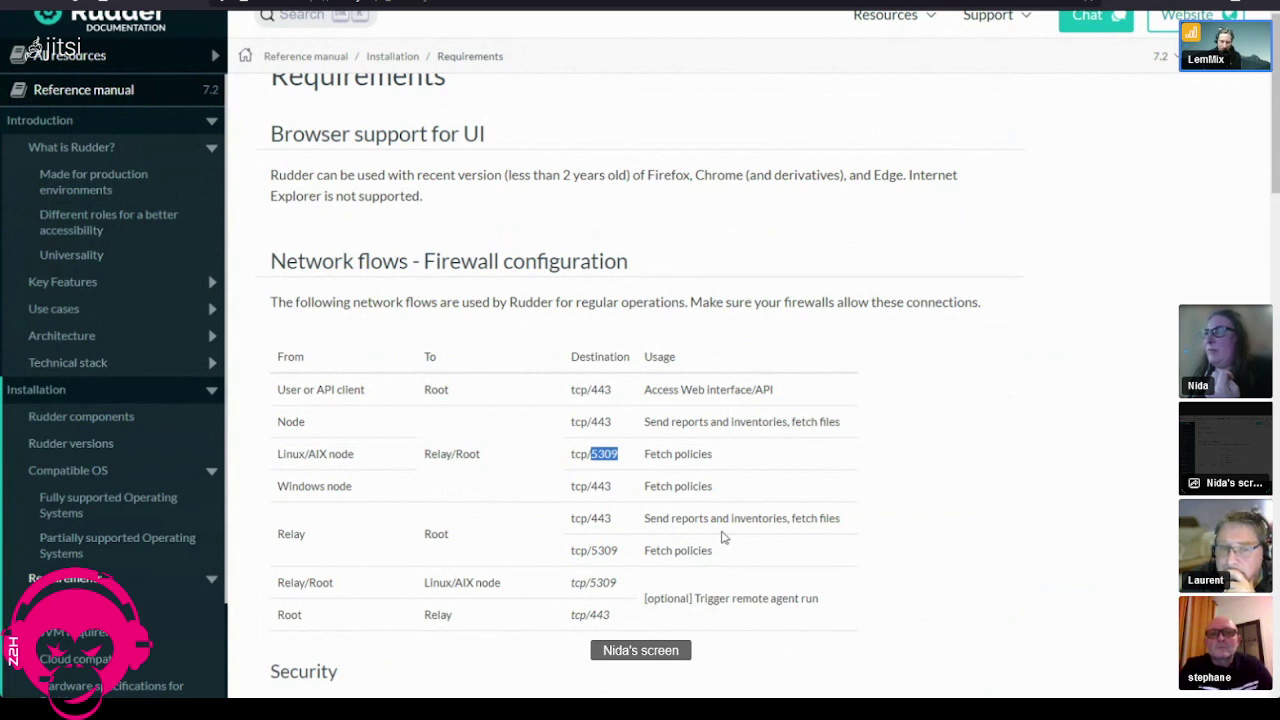
{"action": "left_click", "coordinate": [292, 534]}
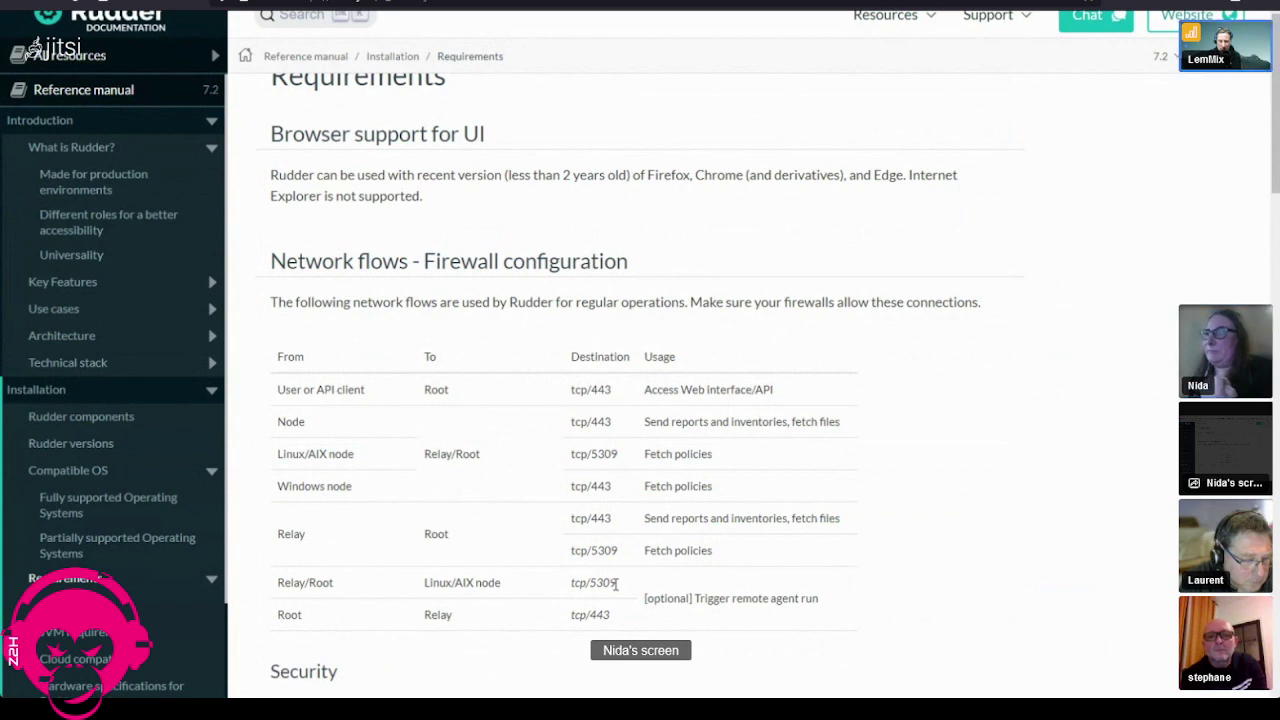
{"action": "scroll", "coordinate": [983, 548], "scroll_direction": "down", "scroll_amount": 3}
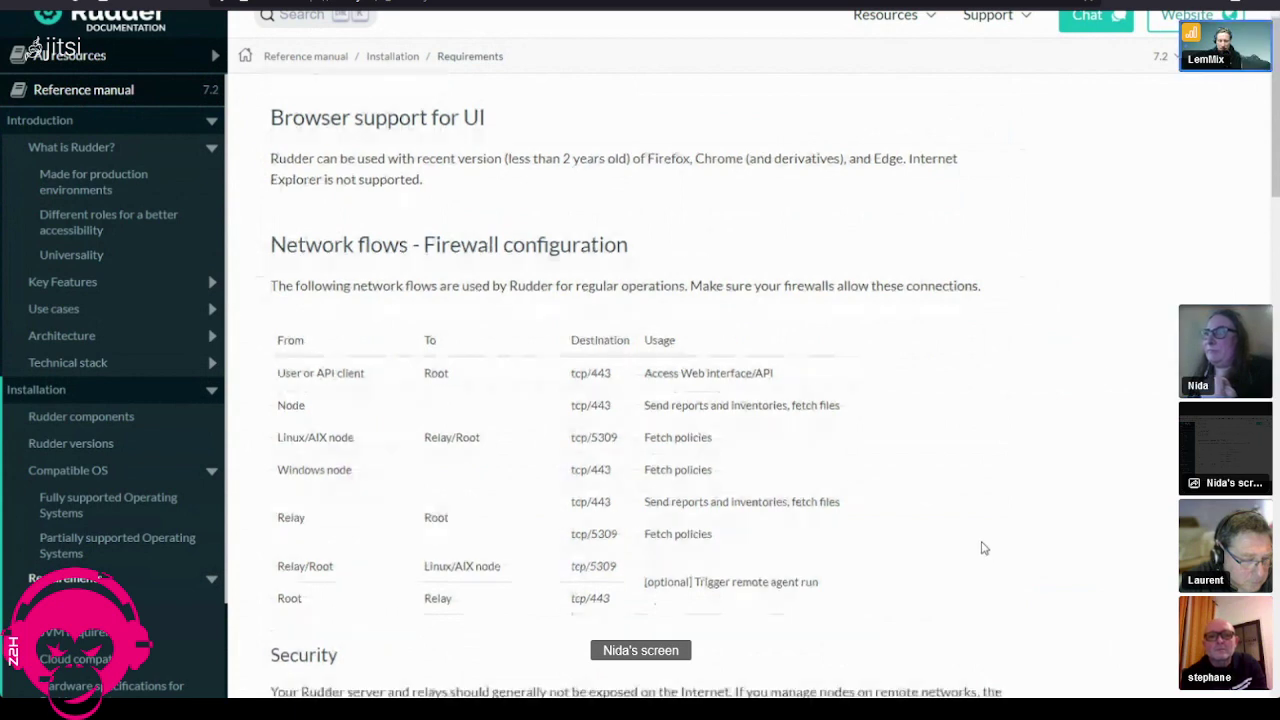
{"action": "scroll", "coordinate": [983, 544], "scroll_direction": "up", "scroll_amount": 2}
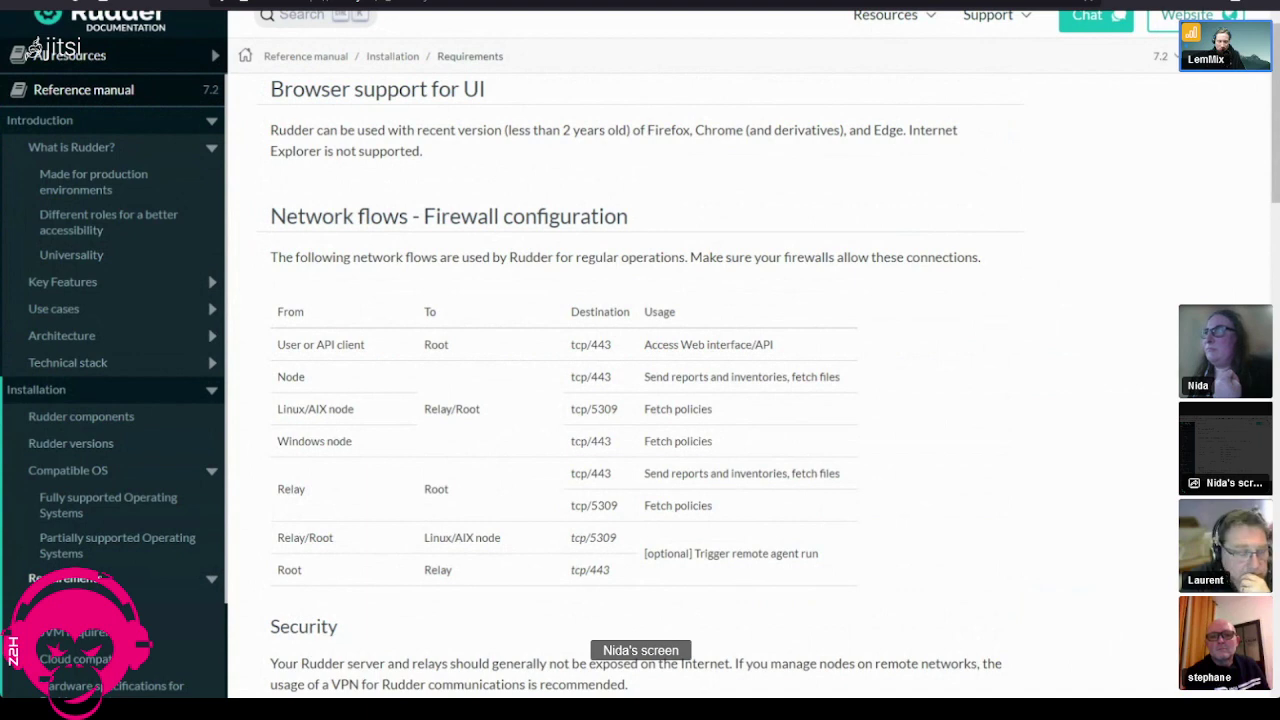
Step: Switch back to the Rudder web interface and view the parameters of the directive CIS - 1.1.22 - debian9 - Disable Automounting
{"action": "key", "text": "alt+Tab"}
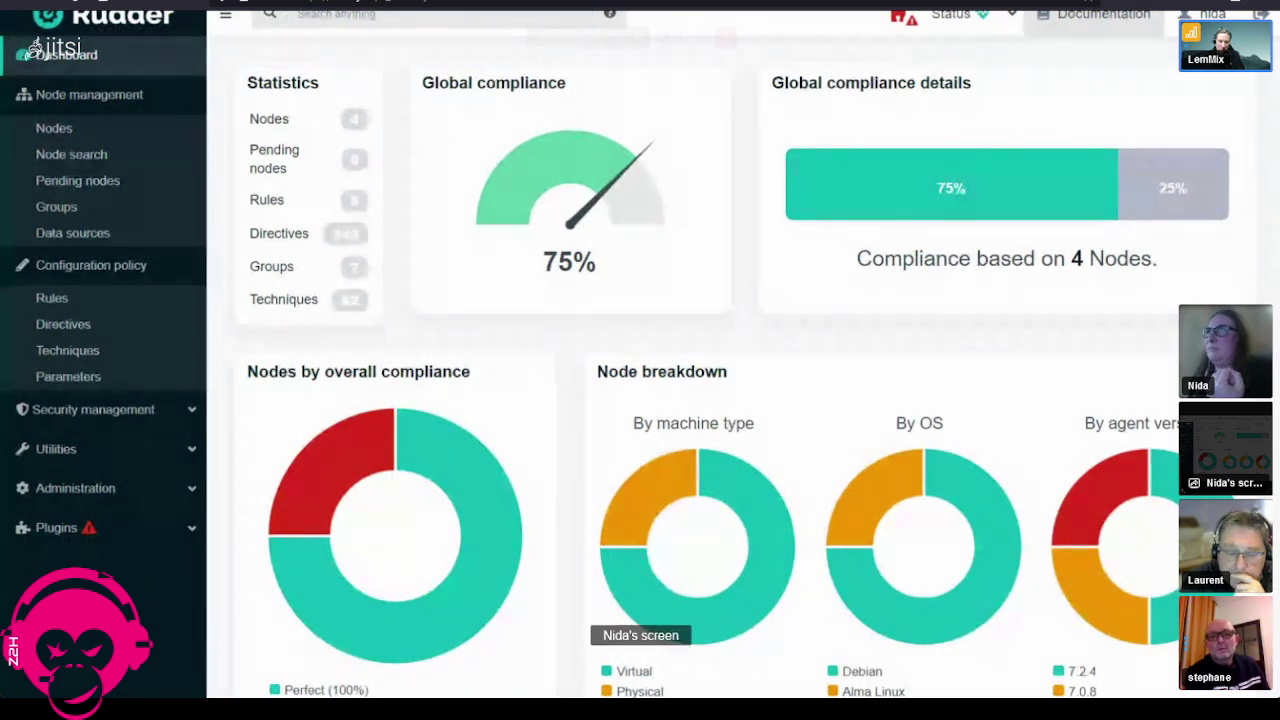
{"action": "mouse_move", "coordinate": [163, 661]}
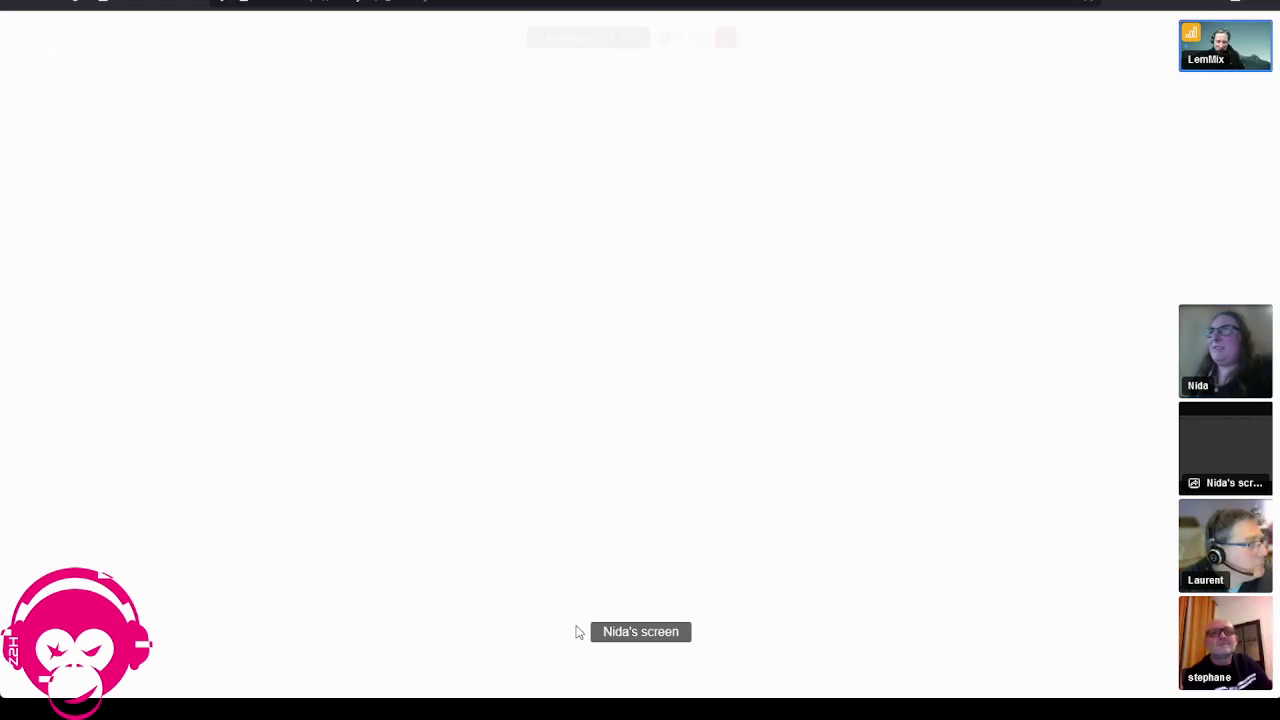
{"action": "mouse_move", "coordinate": [820, 583]}
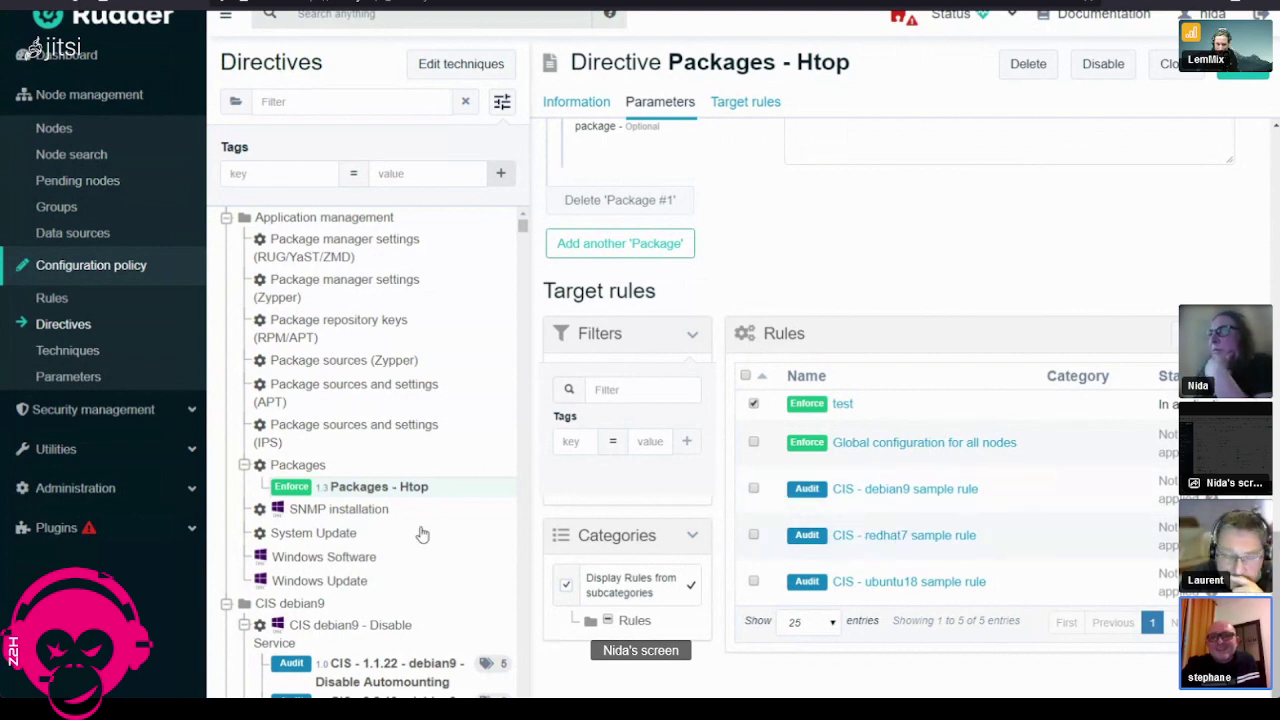
{"action": "scroll", "coordinate": [440, 525], "scroll_direction": "down", "scroll_amount": 3}
{"action": "left_click", "coordinate": [343, 402]}
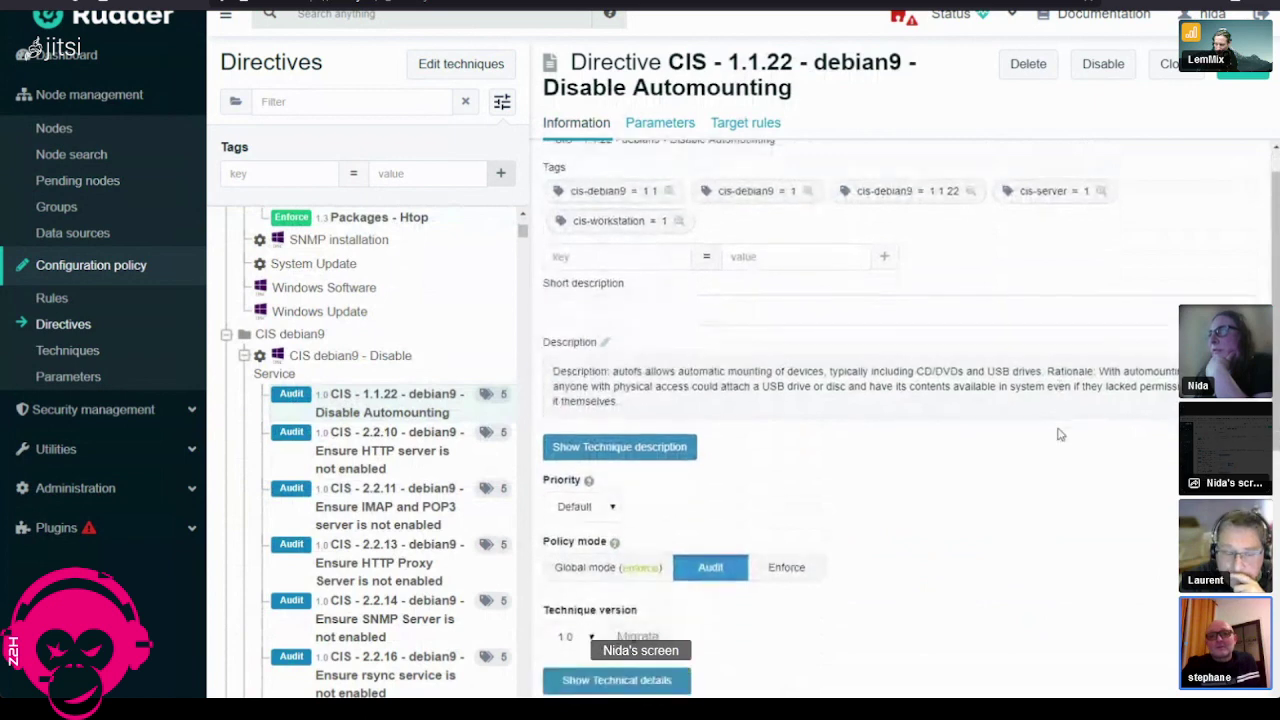
{"action": "left_click", "coordinate": [685, 125]}
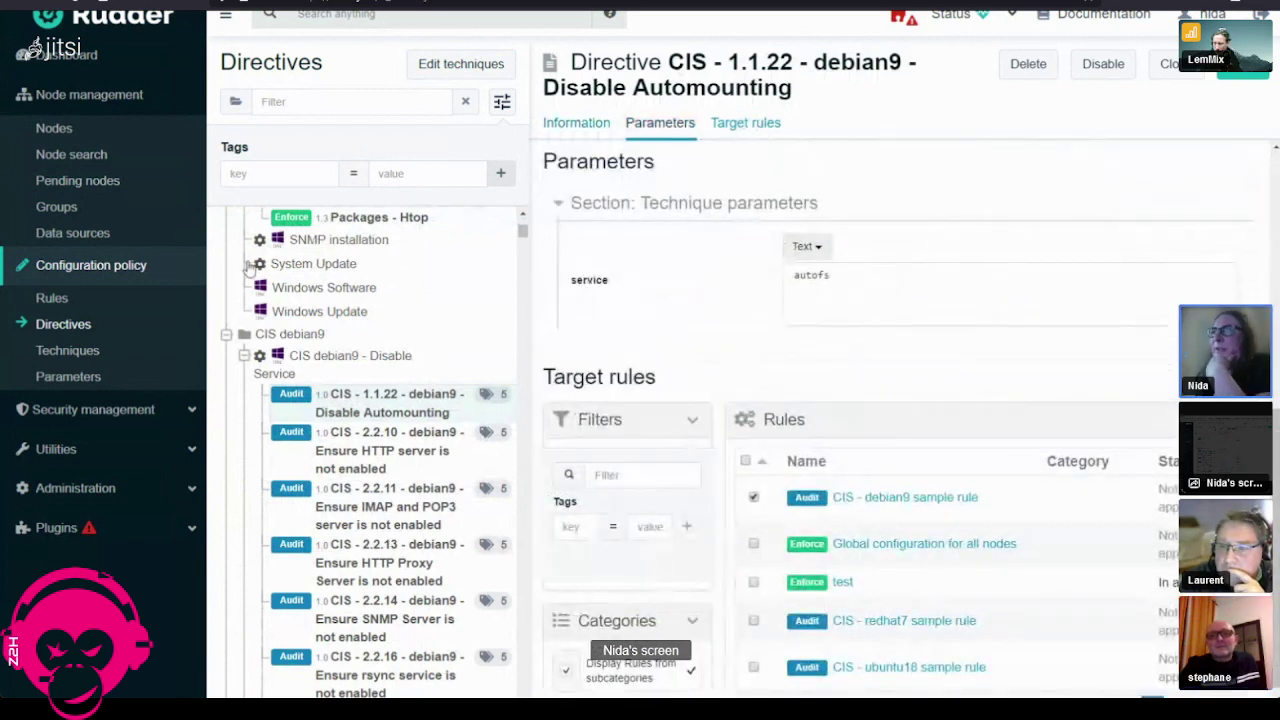
Step: View the Vulnerabilities page on the current Rudder server, and switch to the other Rudder instance to open its Vulnerabilities page
{"action": "left_click", "coordinate": [95, 411]}
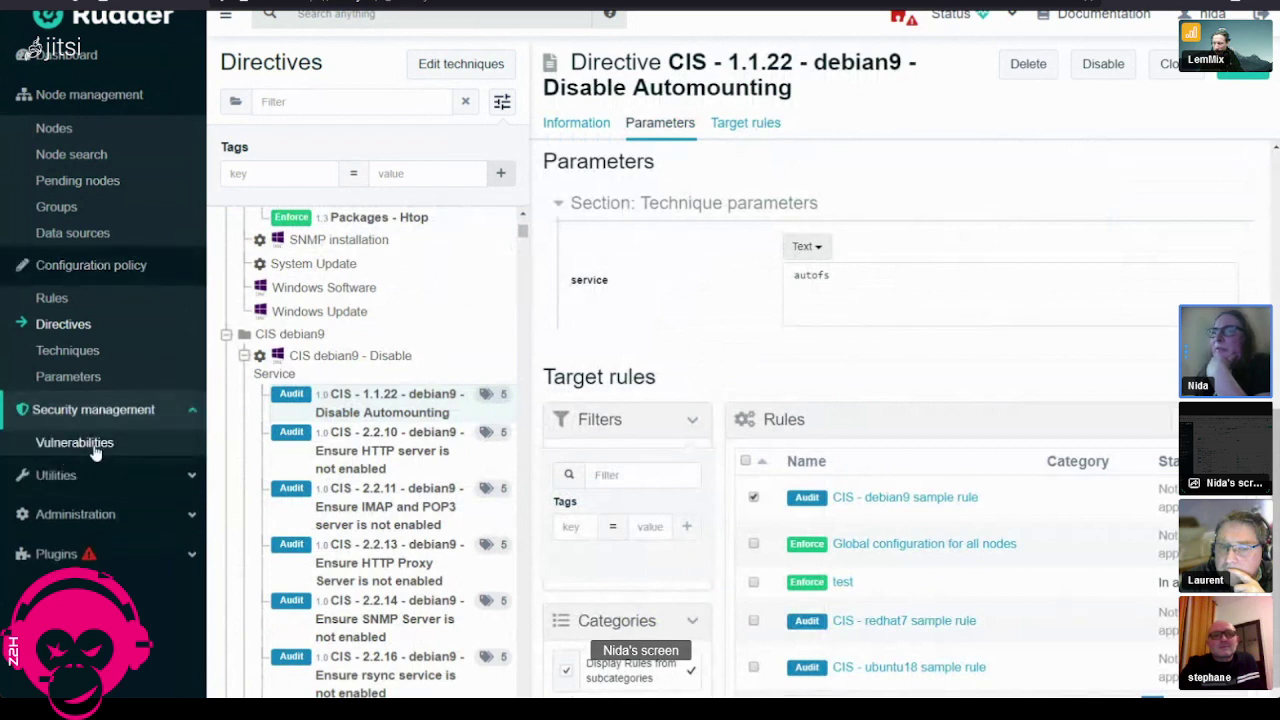
{"action": "left_click", "coordinate": [75, 443]}
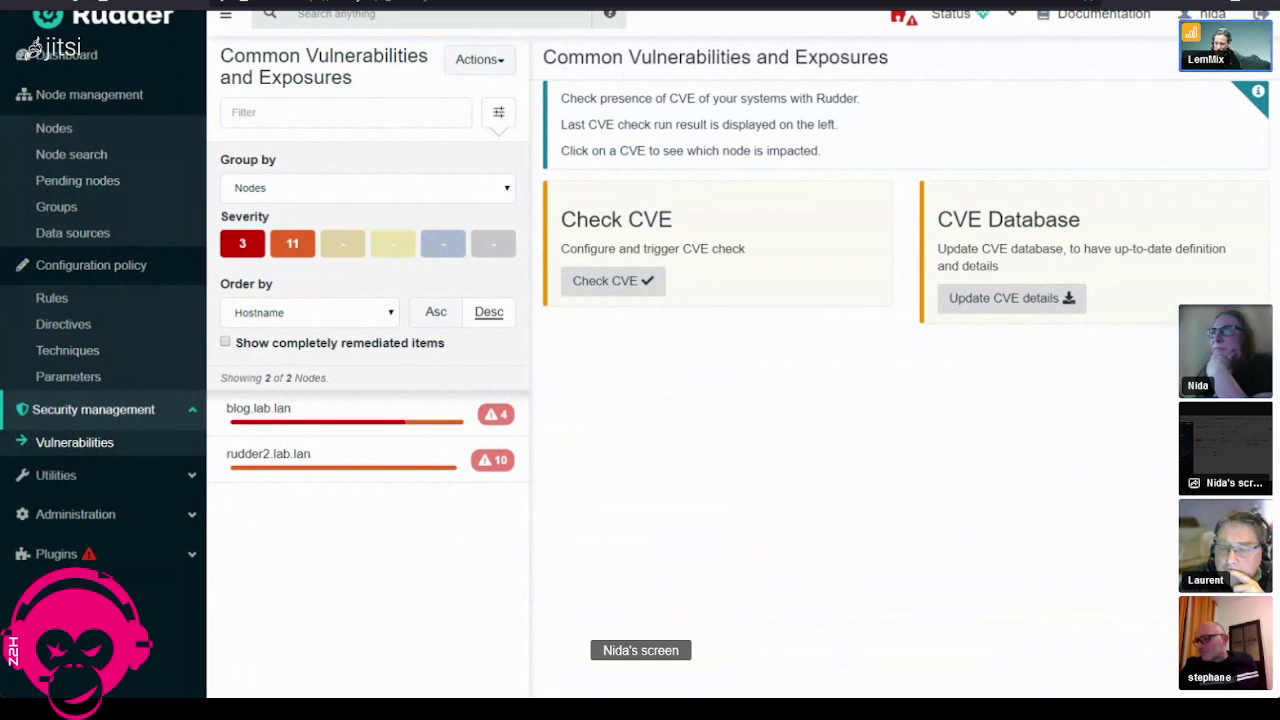
{"action": "left_click", "coordinate": [62, 135]}
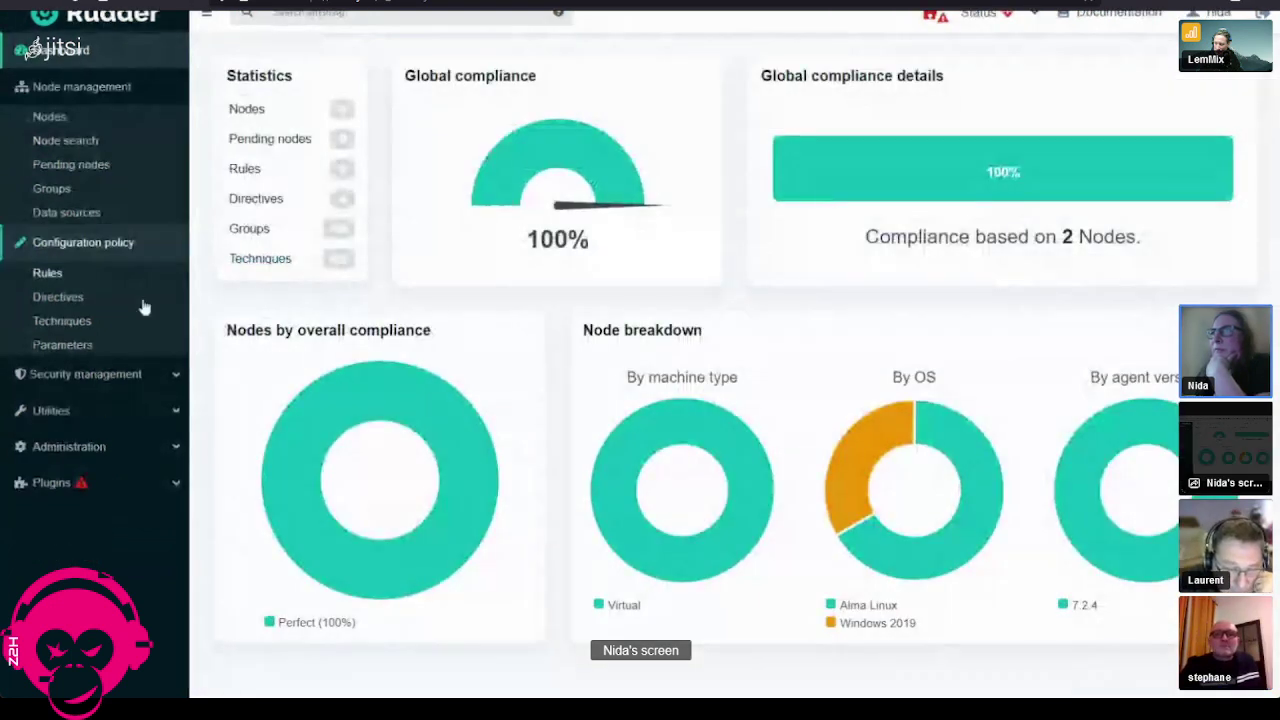
{"action": "left_click", "coordinate": [100, 373]}
{"action": "left_click", "coordinate": [82, 410]}
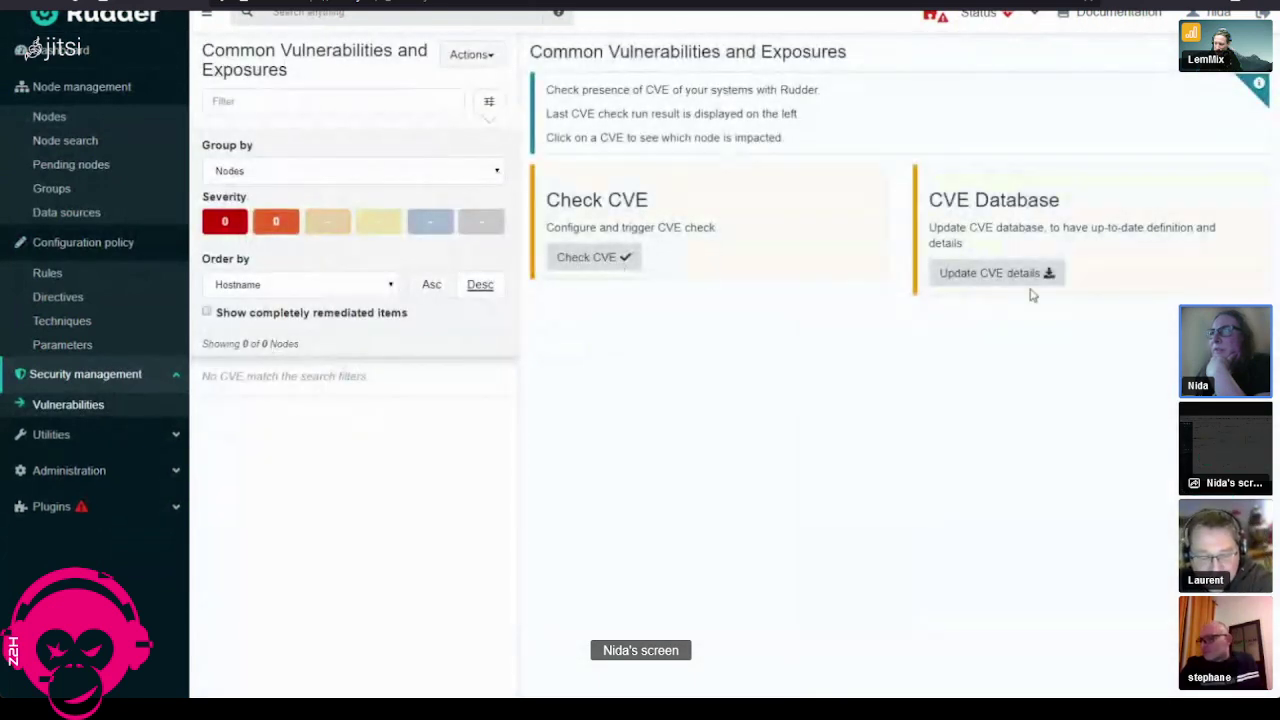
Step: Update the CVE database from the recent and modified archives, and start a CVE check on all nodes
{"action": "left_click", "coordinate": [1000, 272]}
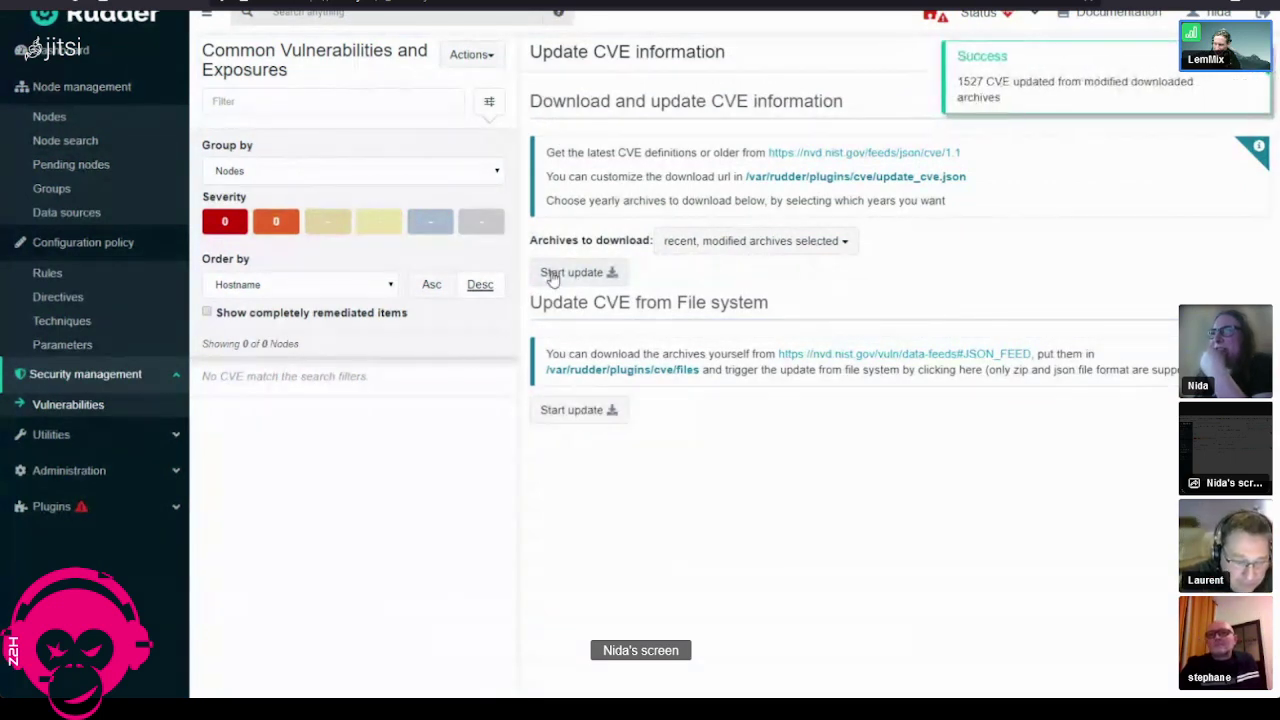
{"action": "left_click", "coordinate": [460, 60]}
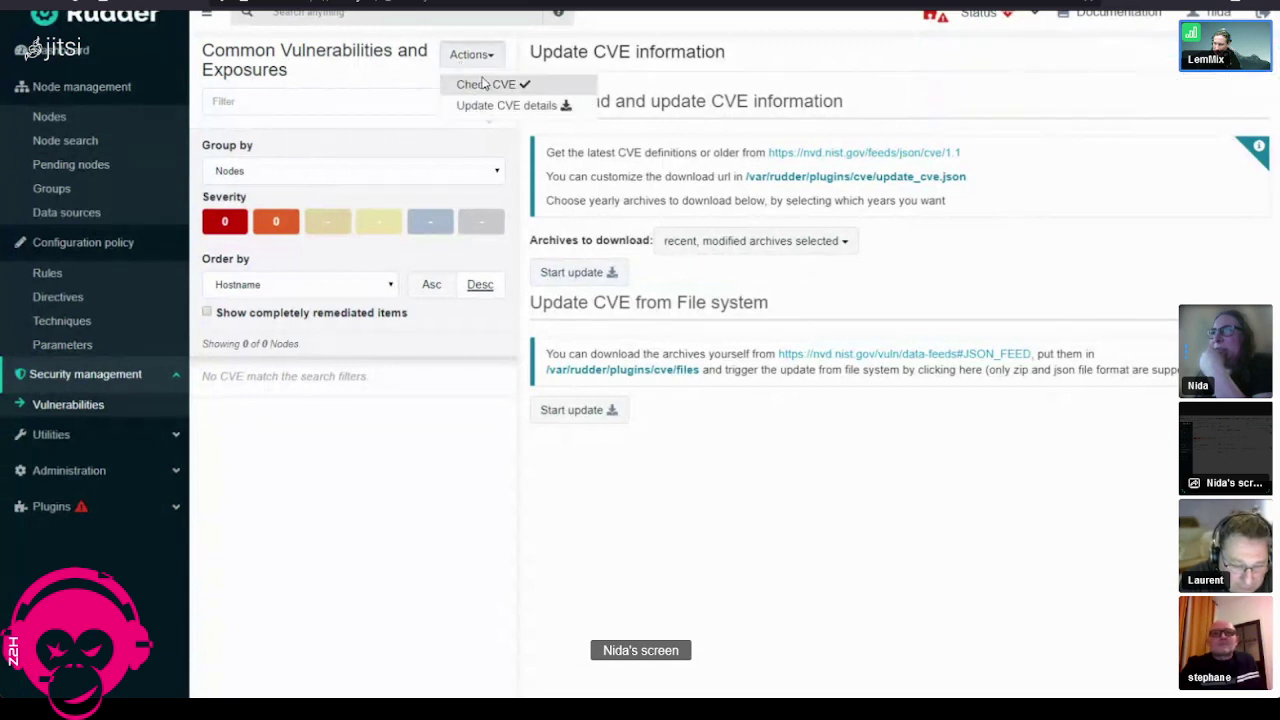
{"action": "left_click", "coordinate": [480, 84]}
{"action": "left_click", "coordinate": [580, 192]}
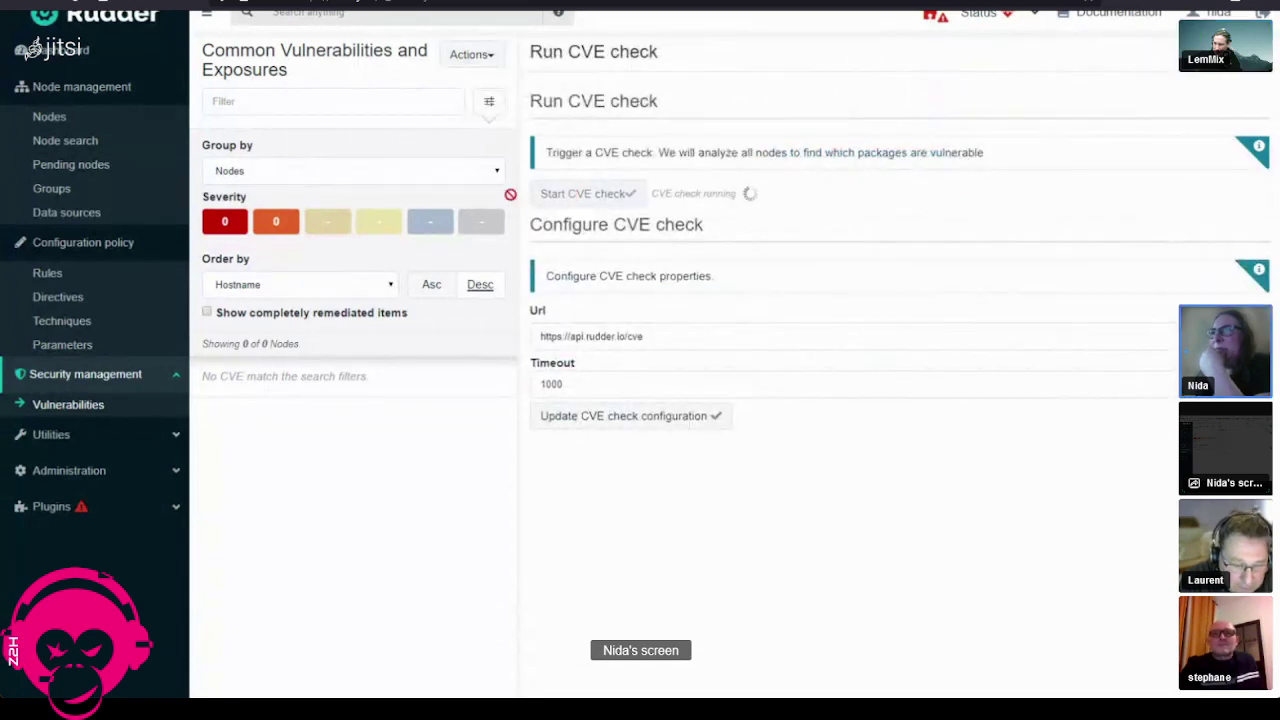
Step: Reload the Vulnerabilities page by way of the dashboard and start another CVE check
{"action": "left_click", "coordinate": [40, 50]}
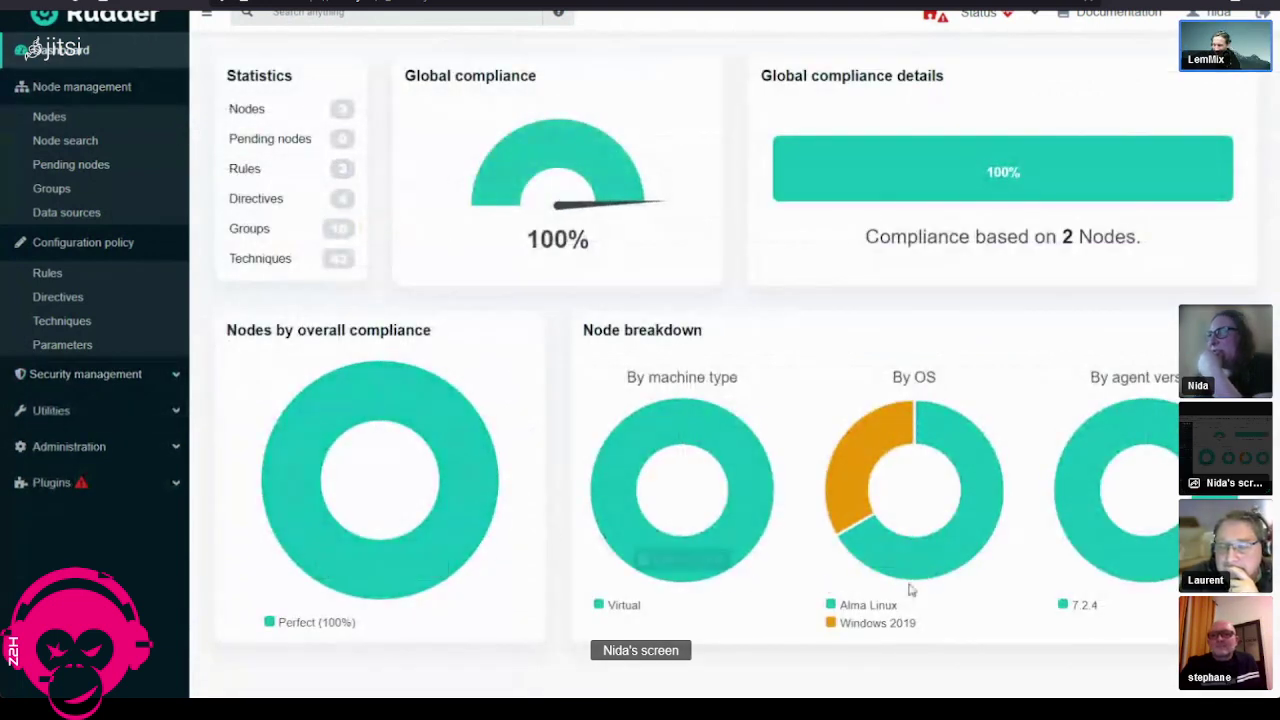
{"action": "left_click", "coordinate": [40, 376]}
{"action": "left_click", "coordinate": [68, 405]}
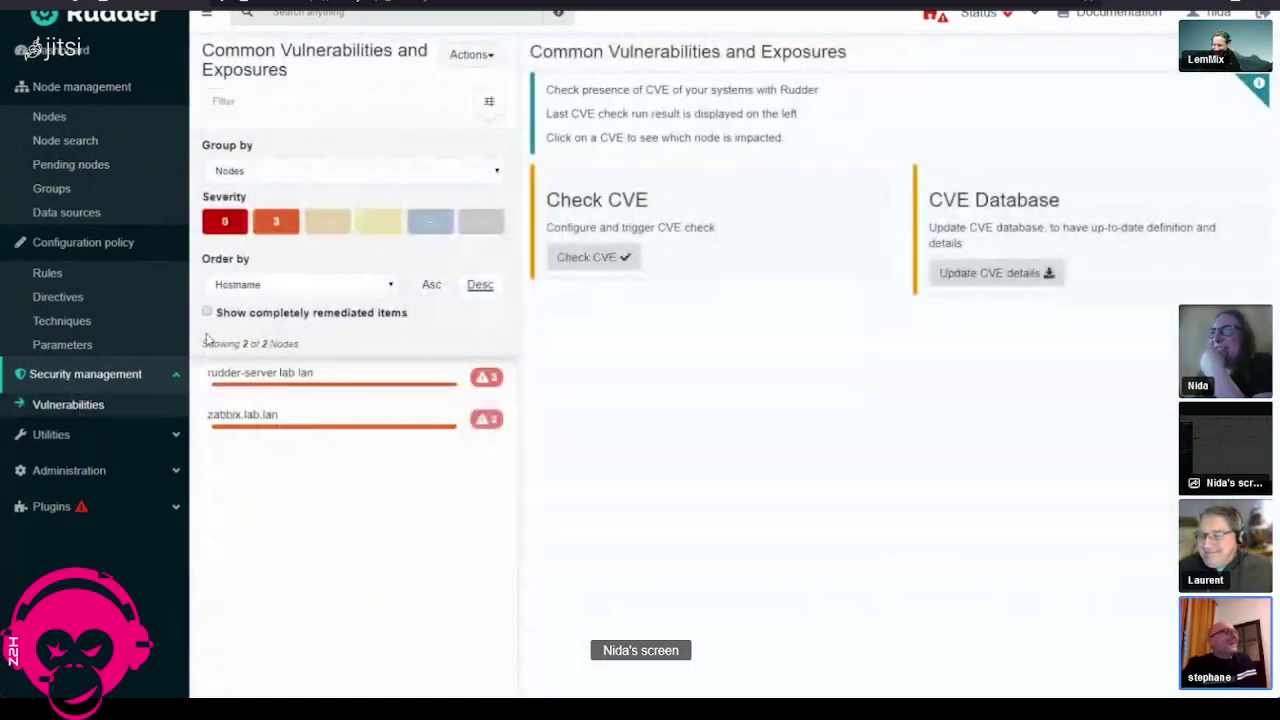
{"action": "left_click", "coordinate": [601, 258]}
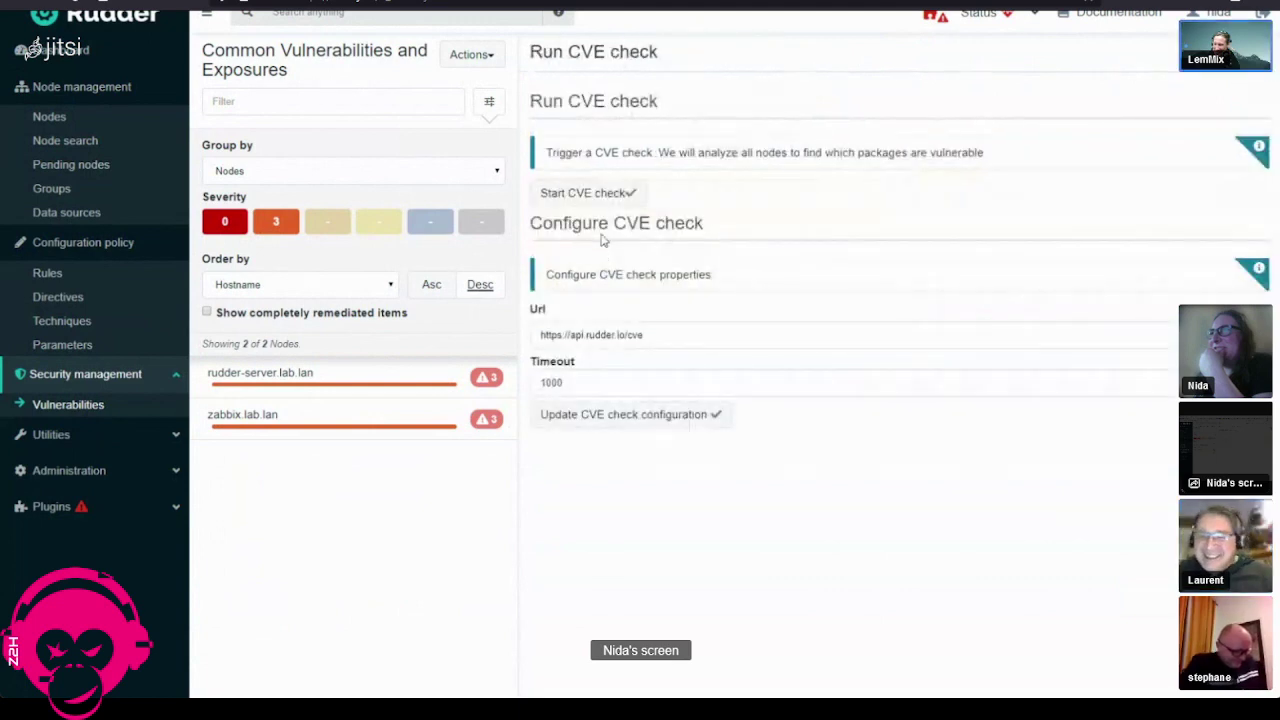
{"action": "left_click", "coordinate": [591, 190]}
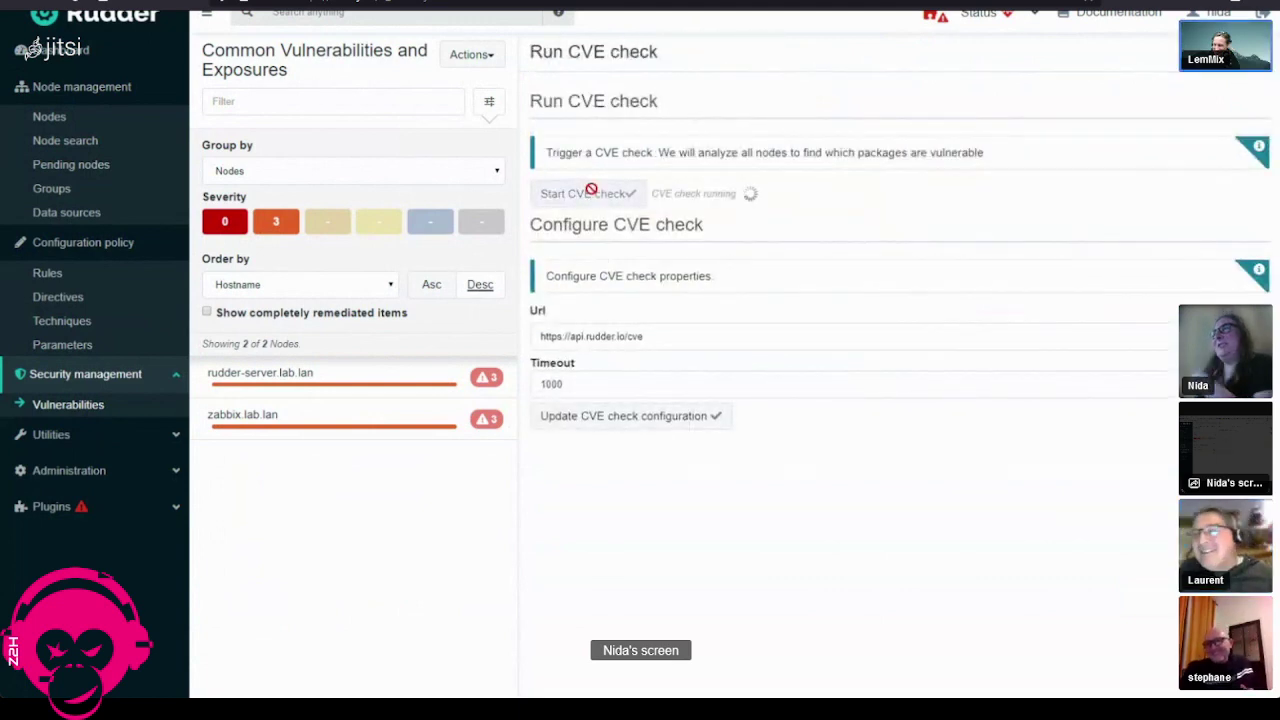